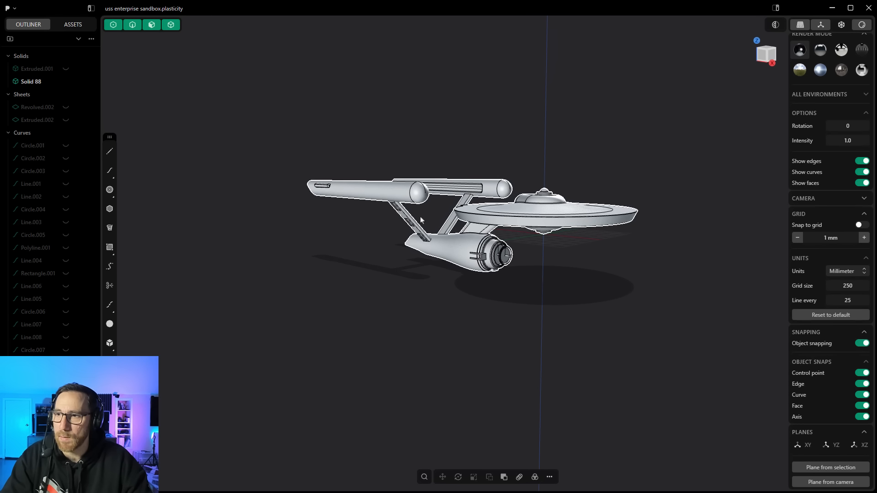
Step: Zoom, orbit and pan around the Enterprise model to inspect it from different angles
scroll(505, 222, up, 3)
scroll(579, 283, up, 5)
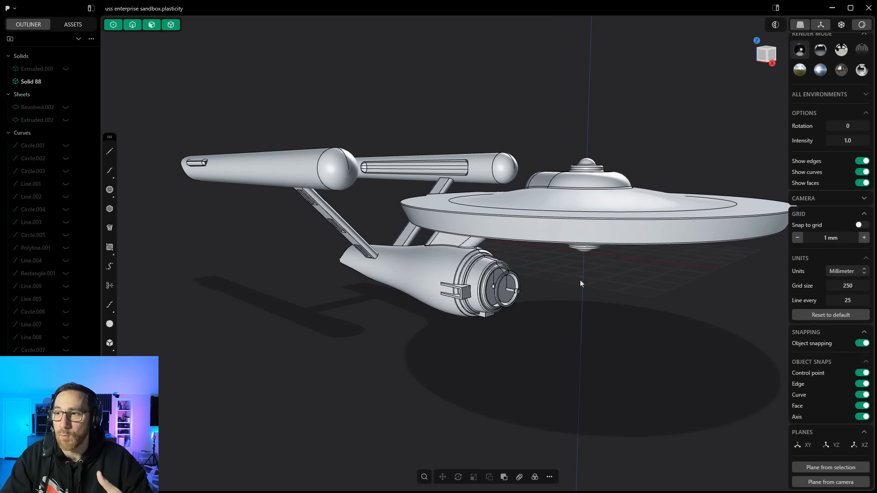
scroll(535, 274, down, 3)
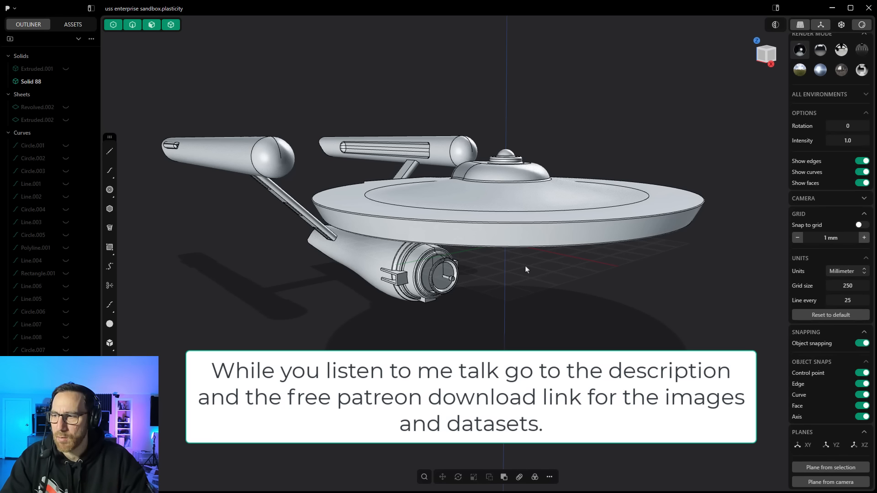
middle_drag(525, 267, 545, 270)
middle_drag(474, 279, 503, 291)
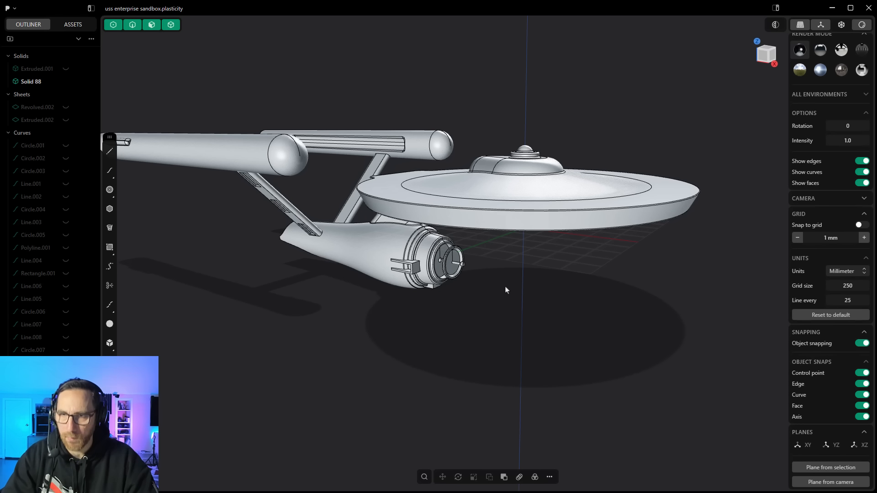
middle_drag(505, 290, 505, 301)
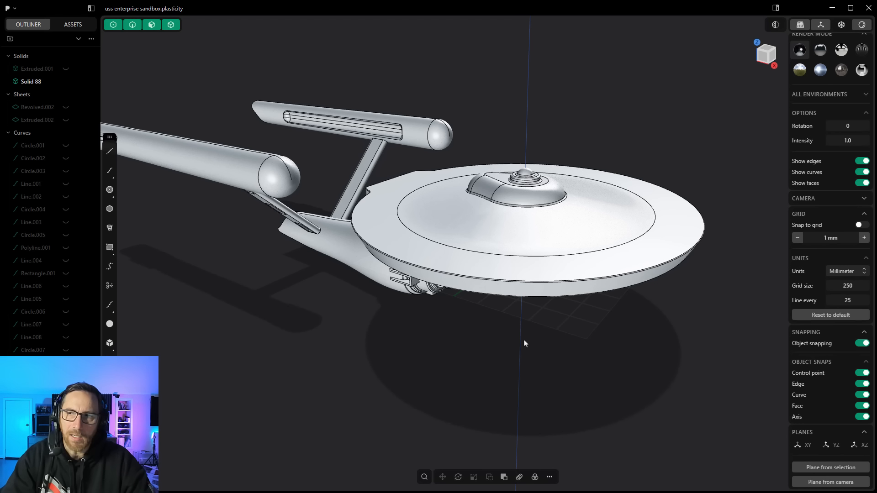
scroll(497, 354, down, 7)
middle_drag(501, 364, 504, 331)
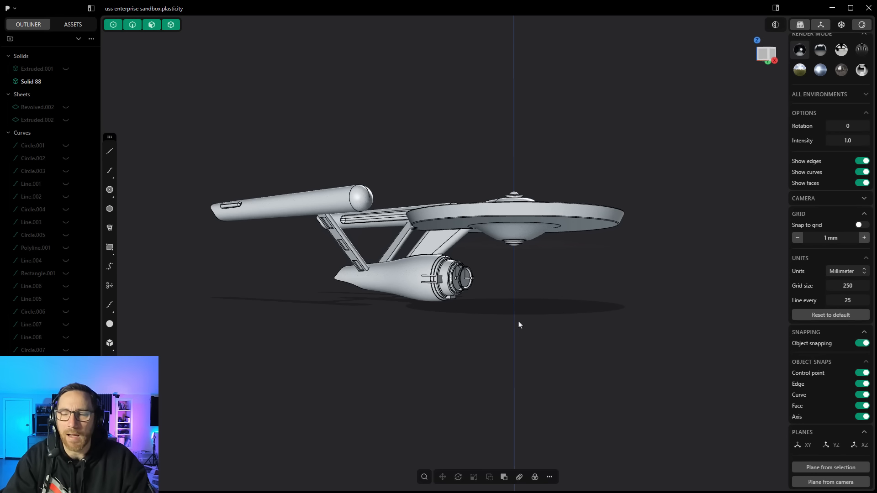
middle_drag(519, 322, 566, 328)
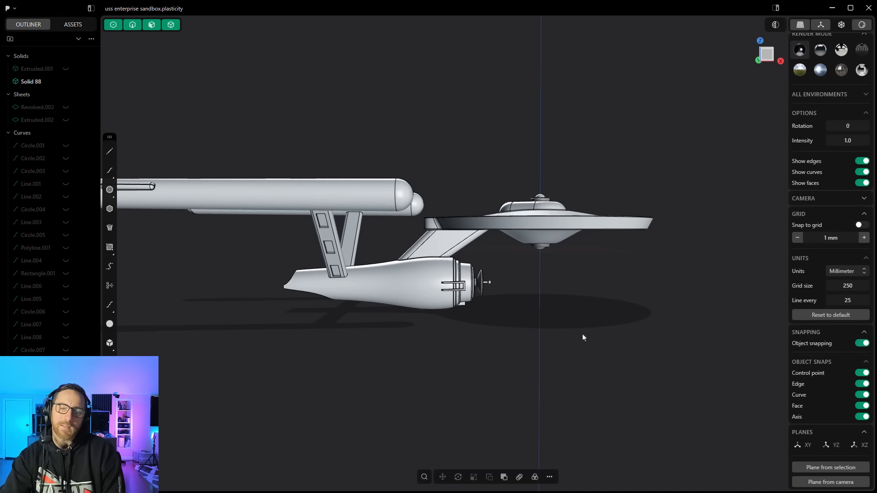
Step: Snap to the front view with the view cube, then orbit freely around the ship again
click(769, 55)
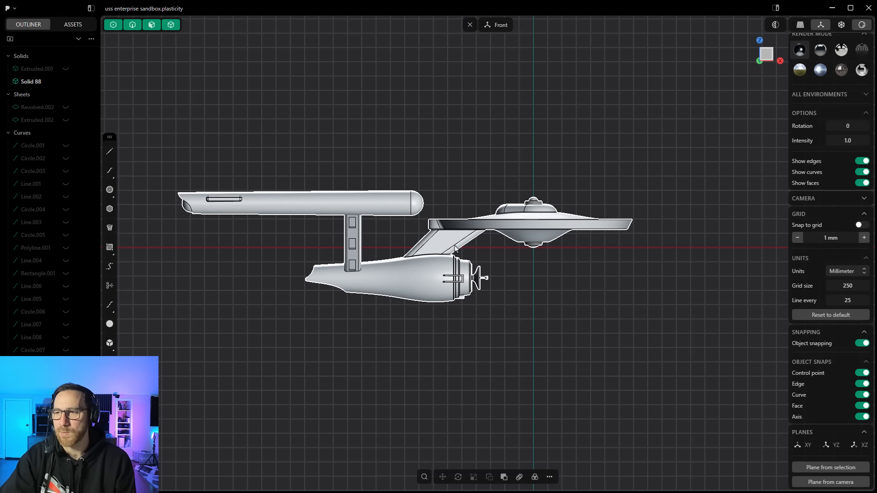
middle_drag(457, 248, 506, 372)
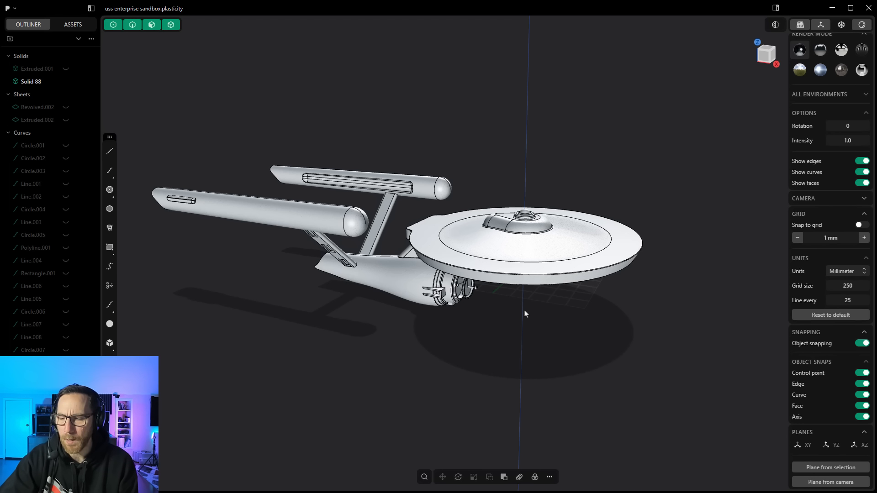
mouse_move(514, 326)
middle_down()
mouse_move(509, 381)
mouse_move(514, 275)
mouse_move(607, 276)
mouse_move(505, 317)
mouse_move(503, 325)
mouse_move(542, 319)
mouse_move(529, 329)
middle_up()
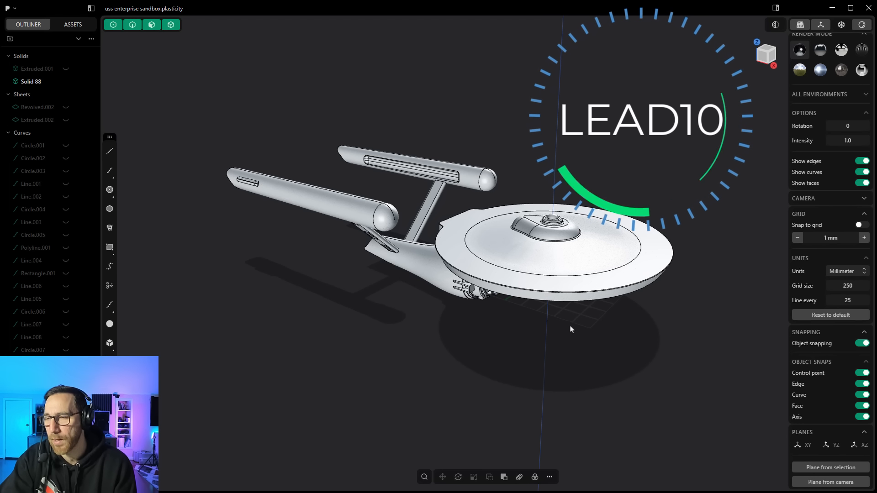
mouse_move(562, 332)
middle_down()
mouse_move(550, 304)
mouse_move(553, 343)
middle_up()
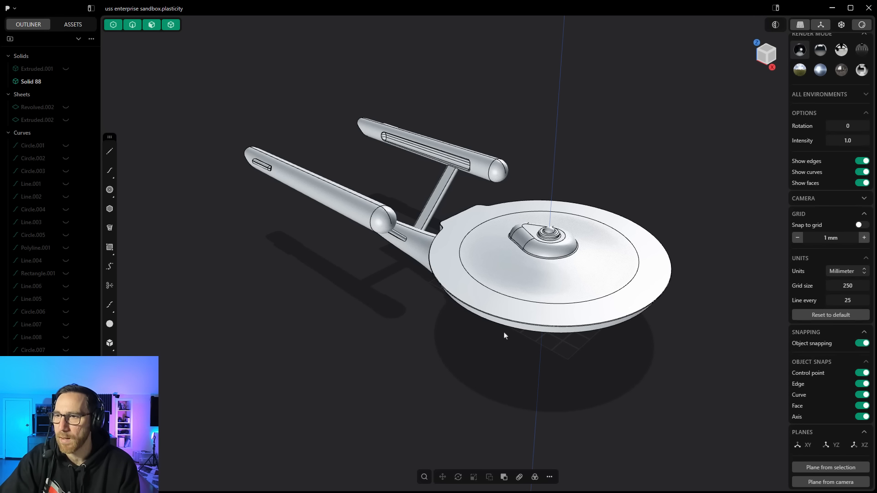
middle_drag(447, 347, 446, 366)
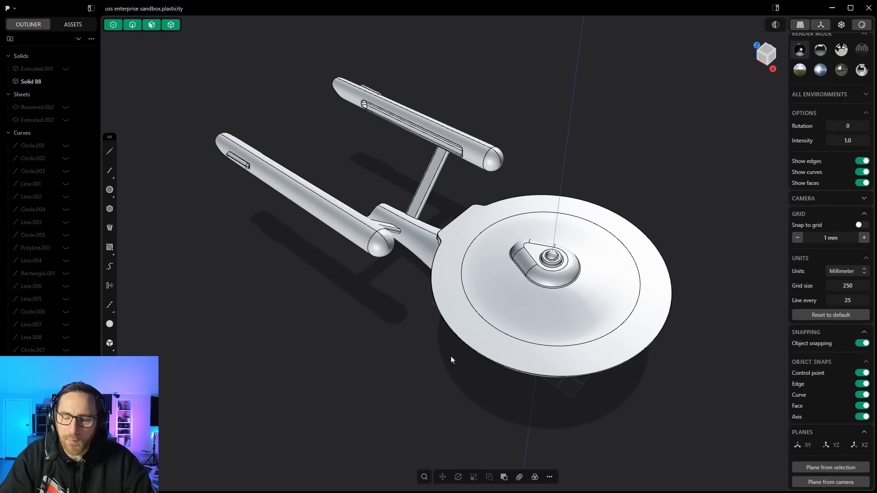
middle_drag(448, 362, 458, 333)
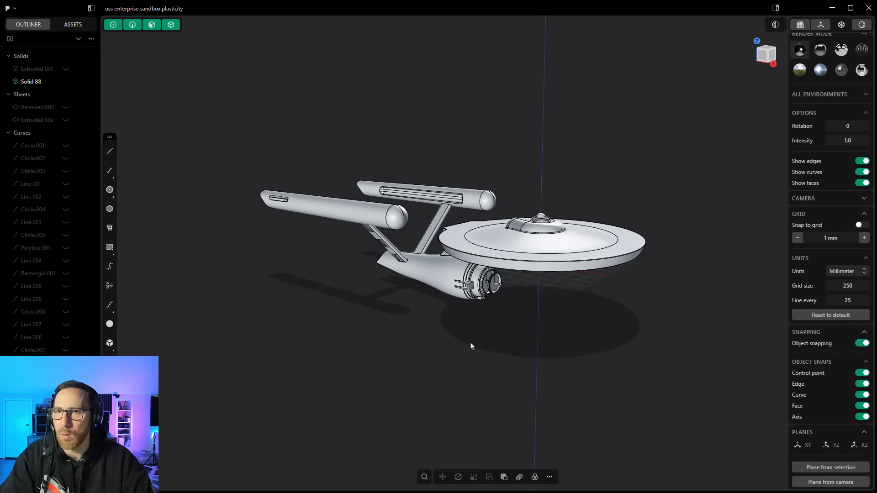
Step: Open Preferences to review the navigation settings and presets, then close the dialog
click(14, 9)
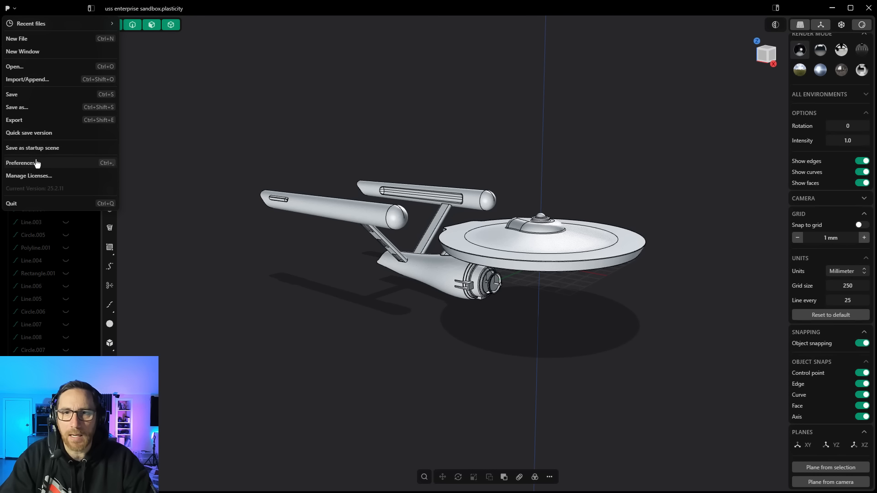
click(20, 163)
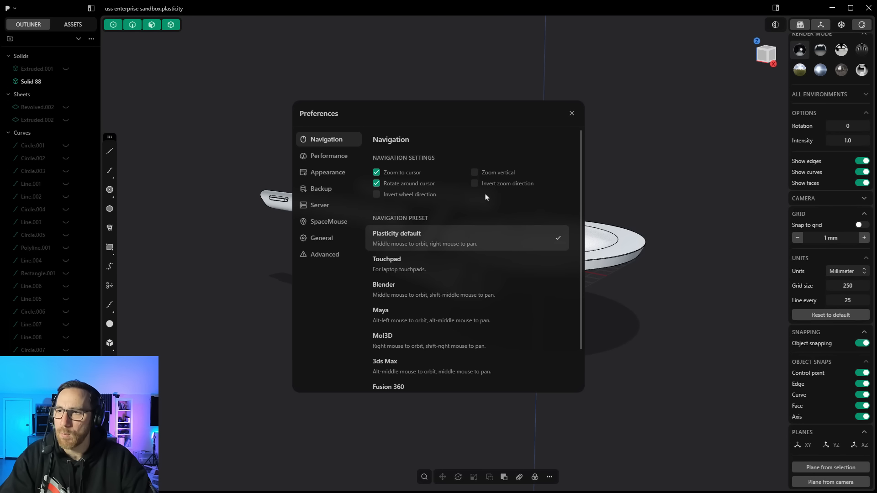
click(572, 114)
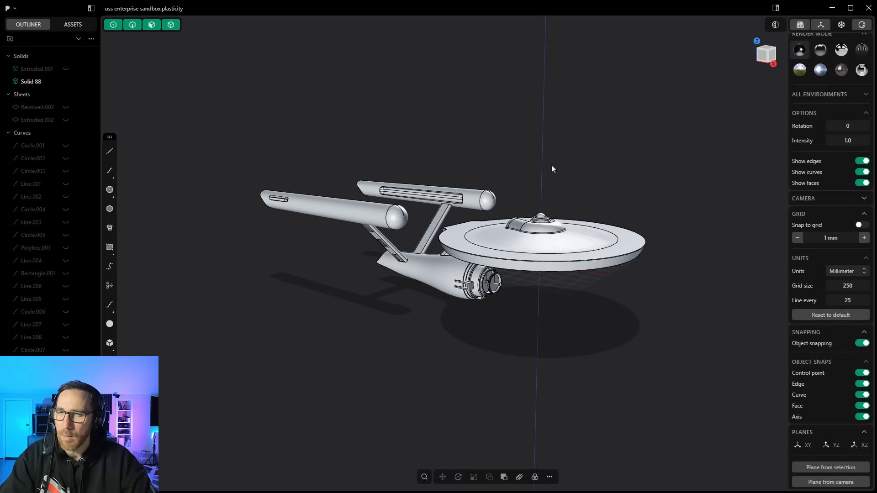
mouse_move(538, 180)
middle_down()
mouse_move(538, 171)
mouse_move(539, 183)
middle_up()
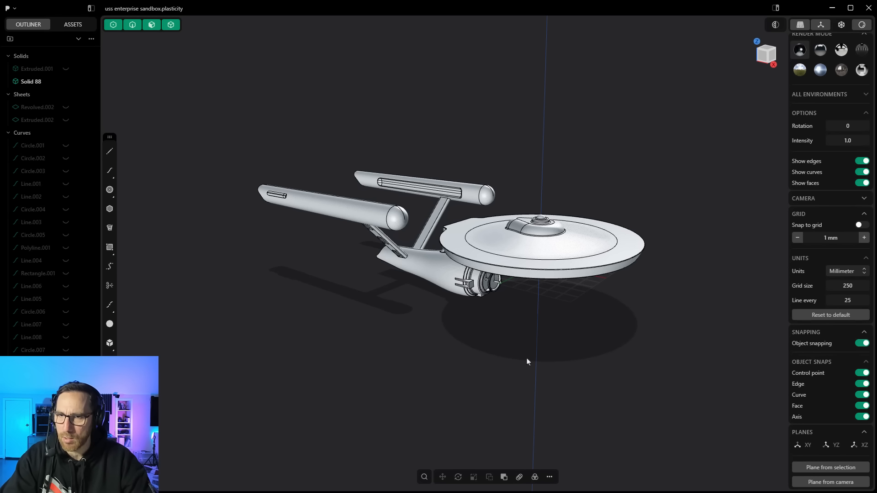
click(550, 477)
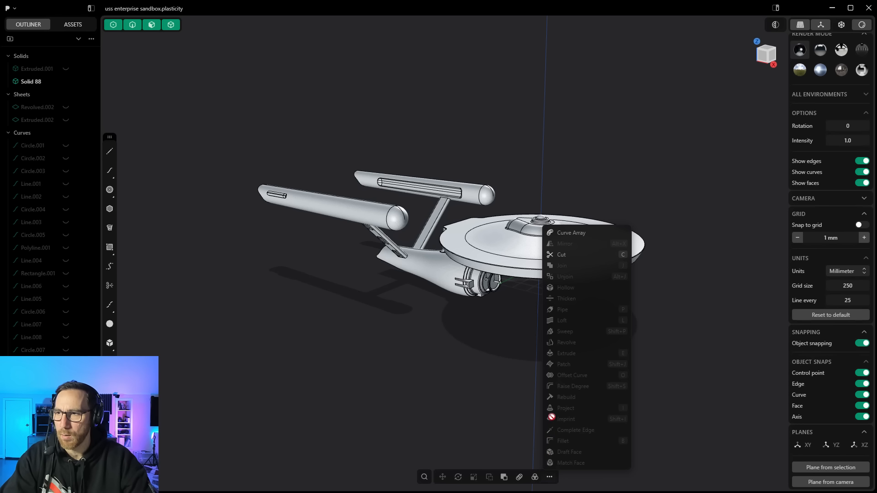
click(493, 364)
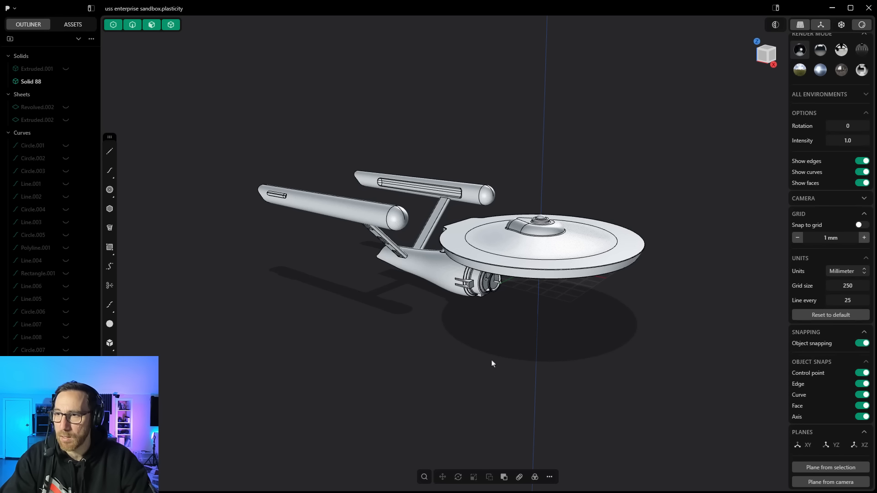
Step: Cycle through the front, back, right, left and bottom orthographic views, then orbit back into perspective
key(1)
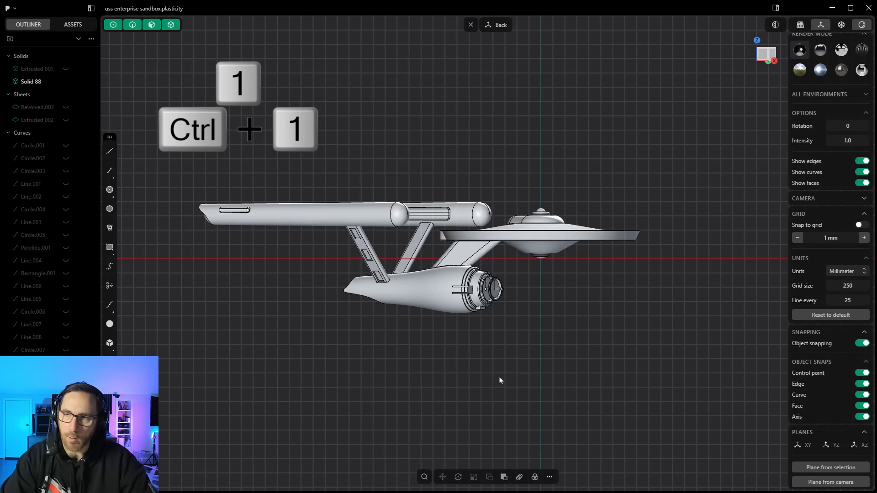
key(ctrl+1)
key(3)
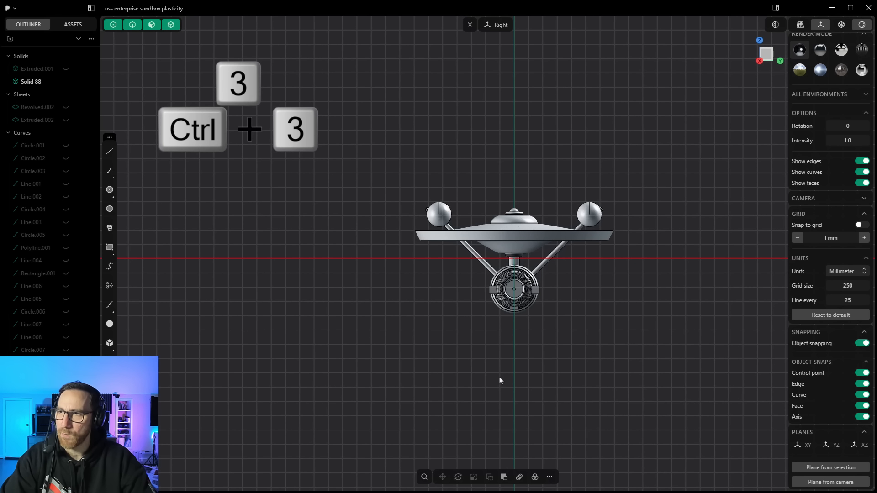
key(ctrl+3)
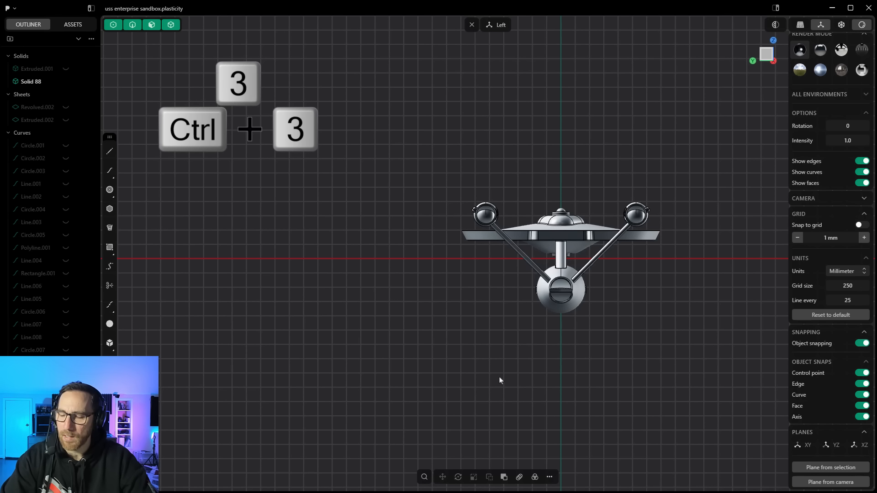
key(7)
key(ctrl+7)
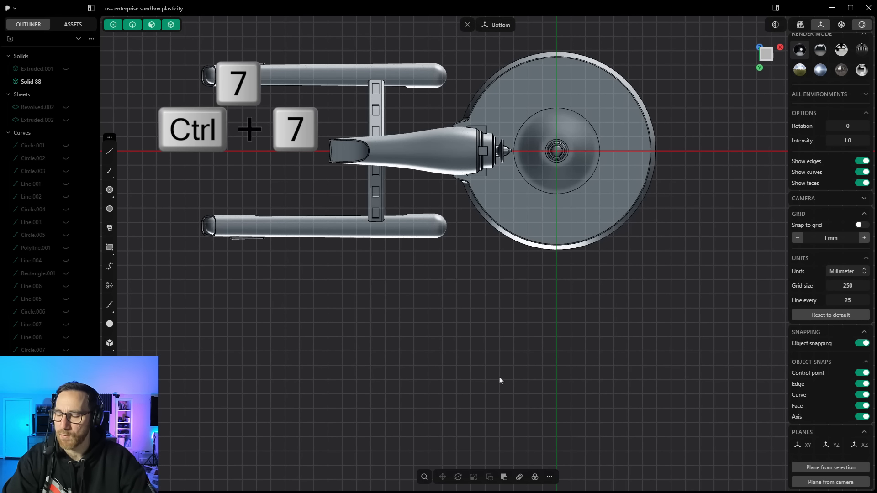
key(1)
middle_drag(545, 345, 490, 361)
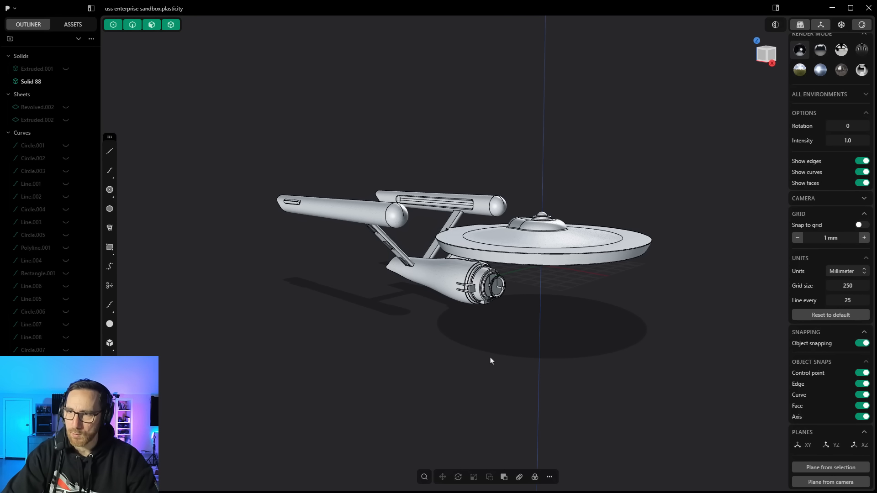
Step: Switch between the control point, edge, face and solid selection modes, ending with all selection modes enabled
key(1)
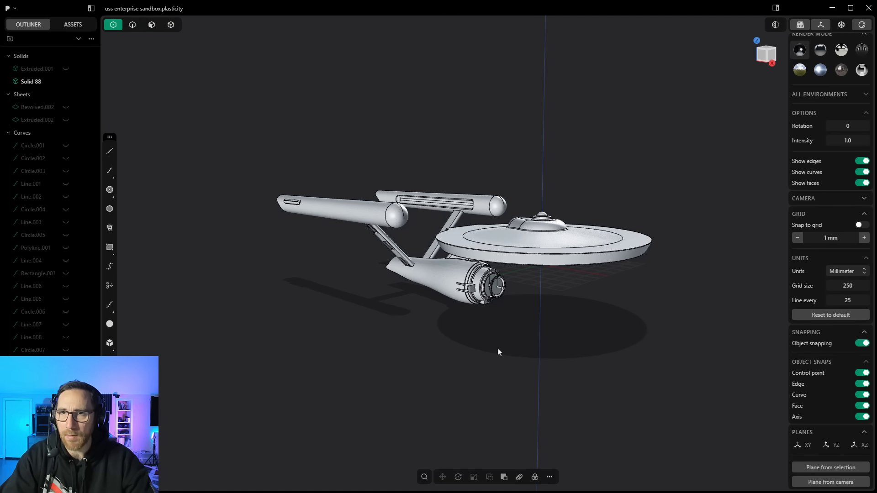
key(2)
key(3)
key(4)
key(5)
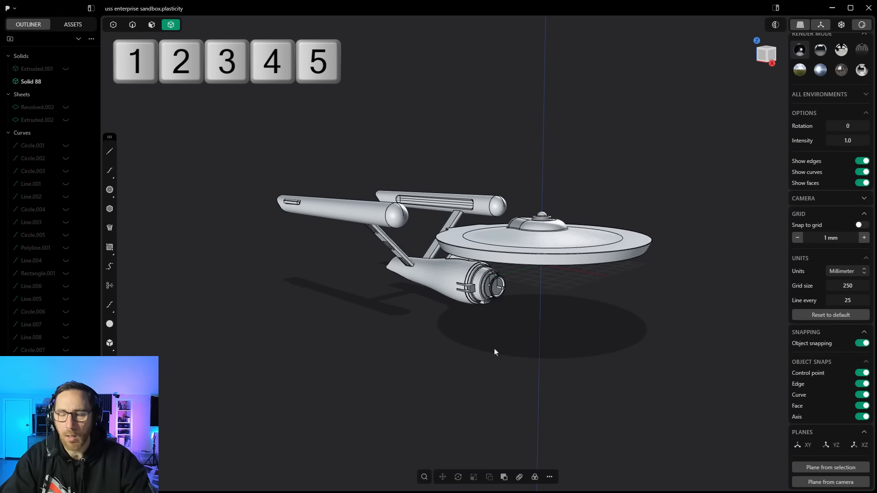
key(3)
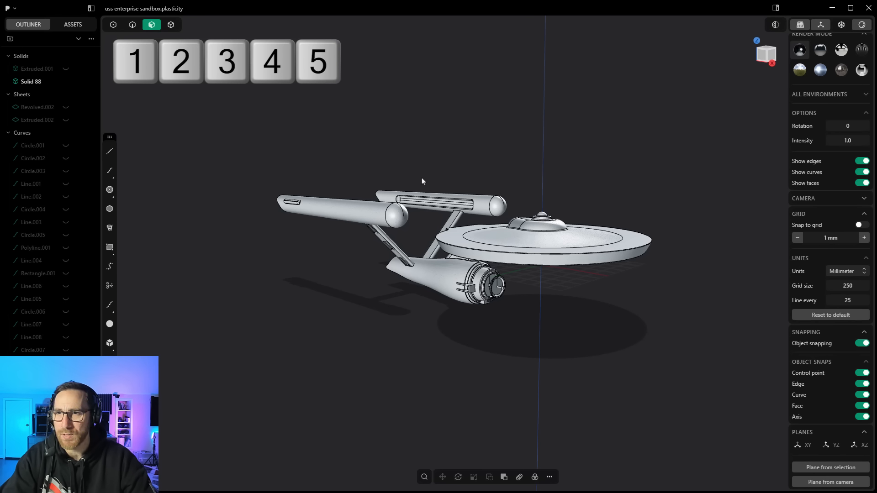
key(Tab)
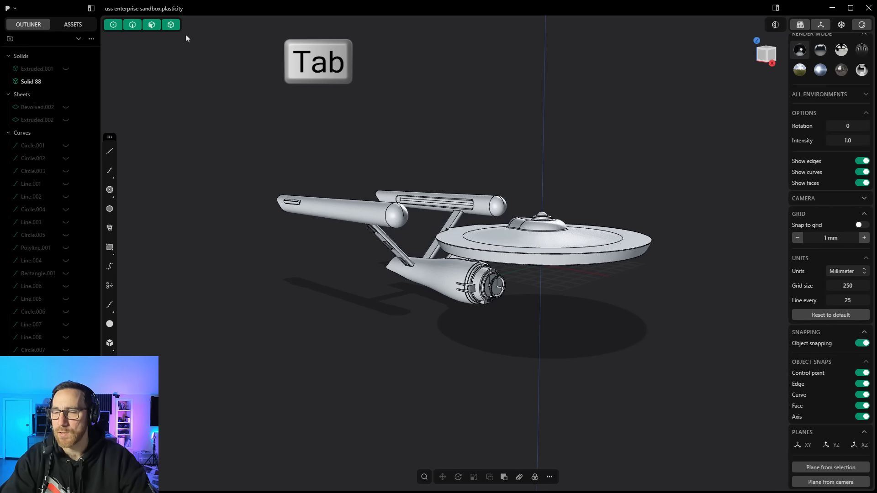
click(152, 24)
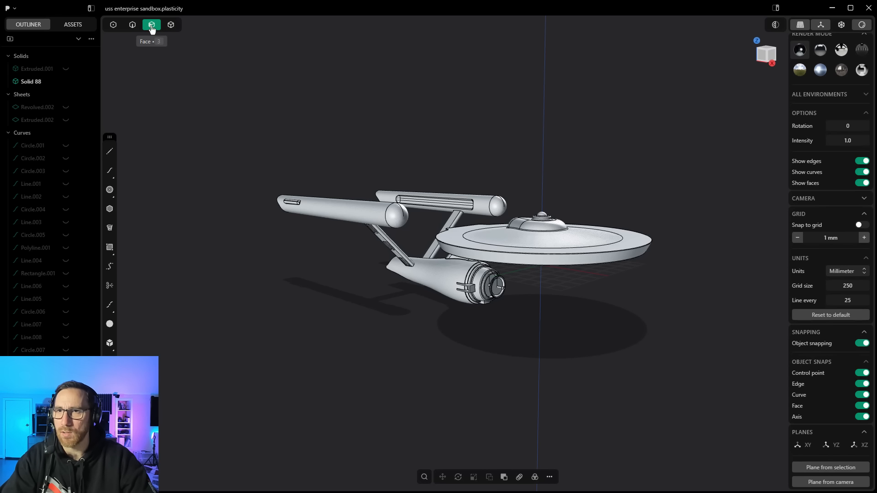
key(Tab)
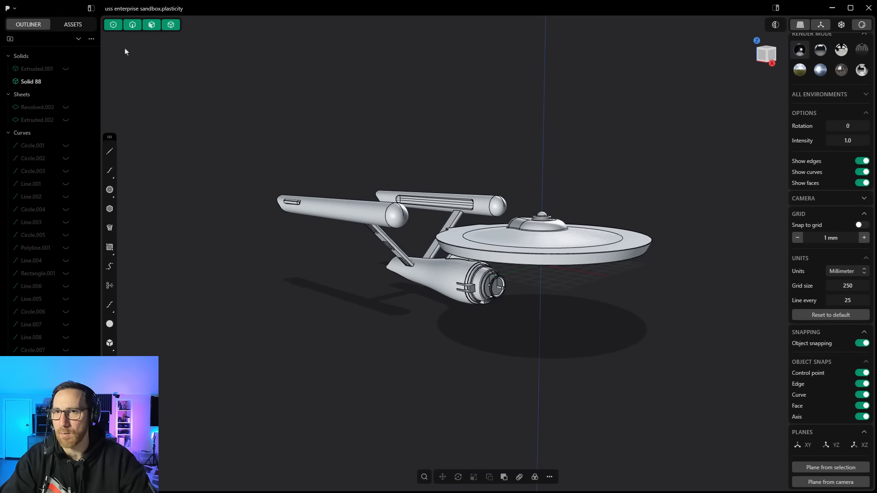
key(4)
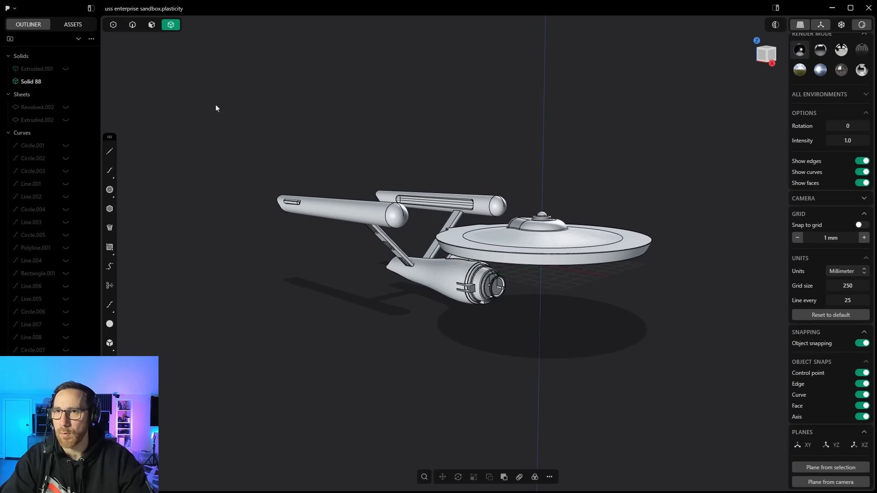
key(2)
key(4)
key(Tab)
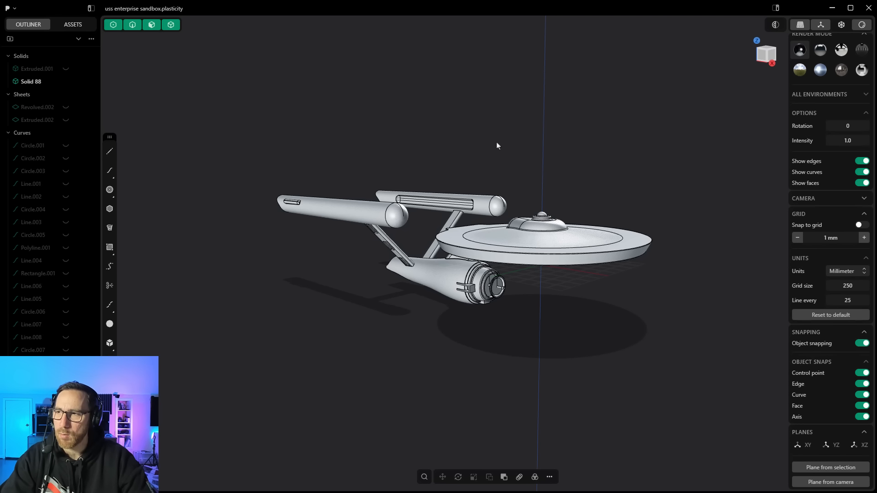
key(g)
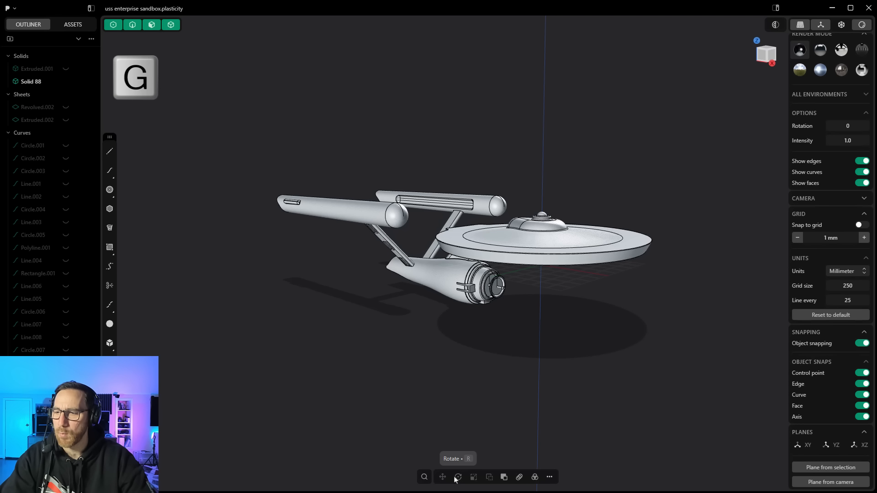
key(r)
key(s)
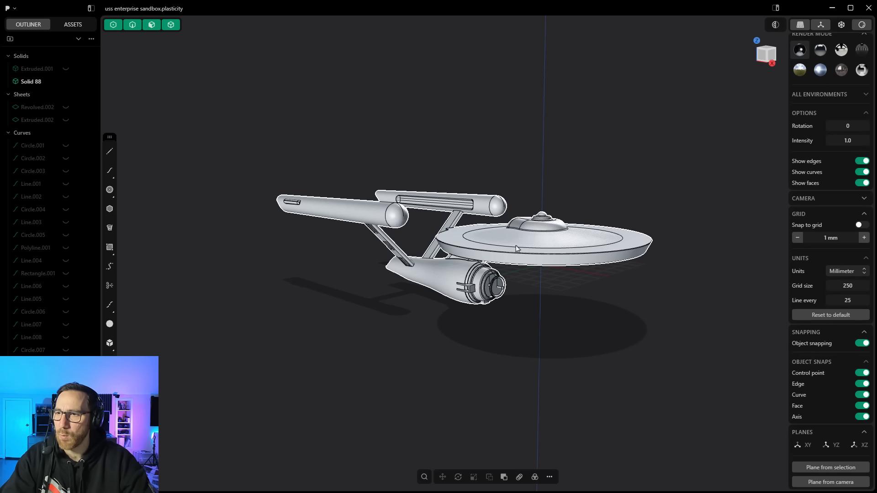
middle_drag(406, 269, 398, 306)
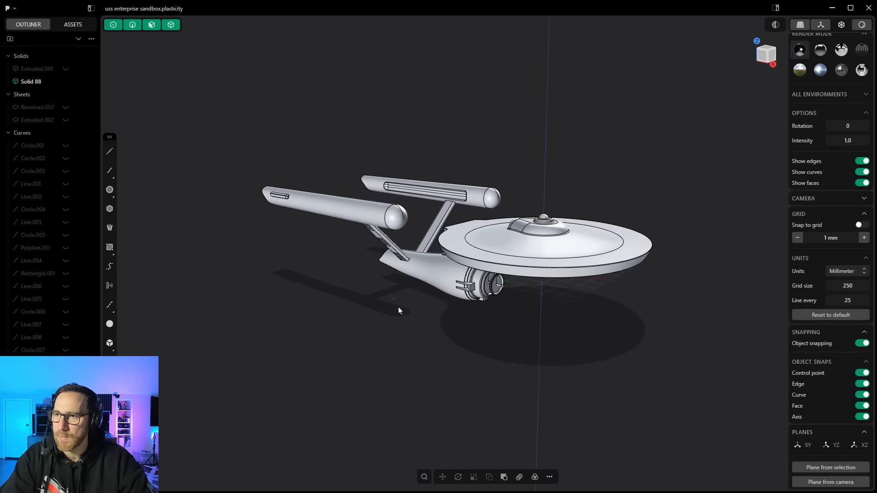
Step: Select the ship and start the Move tool, then exit it without moving
click(472, 251)
click(442, 478)
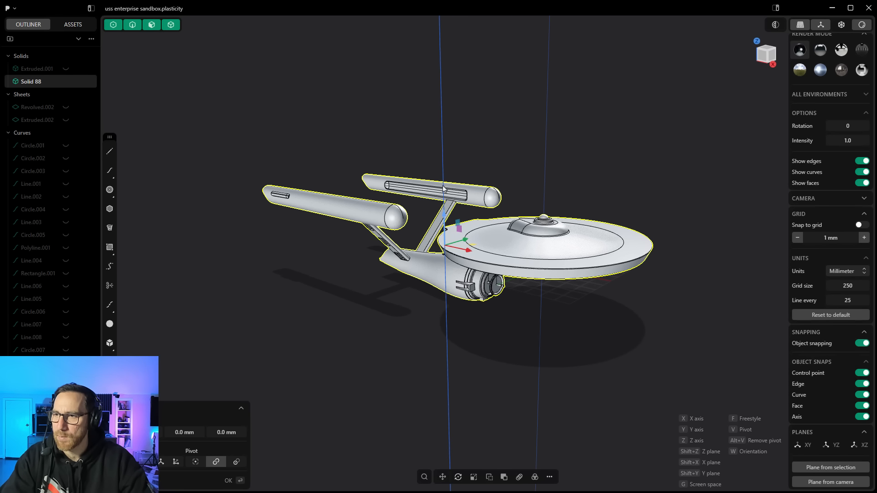
key(Escape)
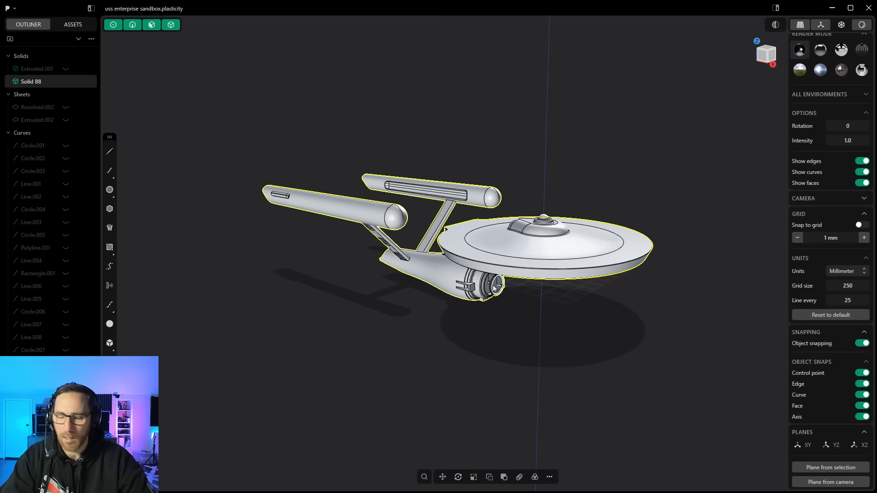
Step: Try moving the ship freely with the Move command, cancelling each attempt
key(g)
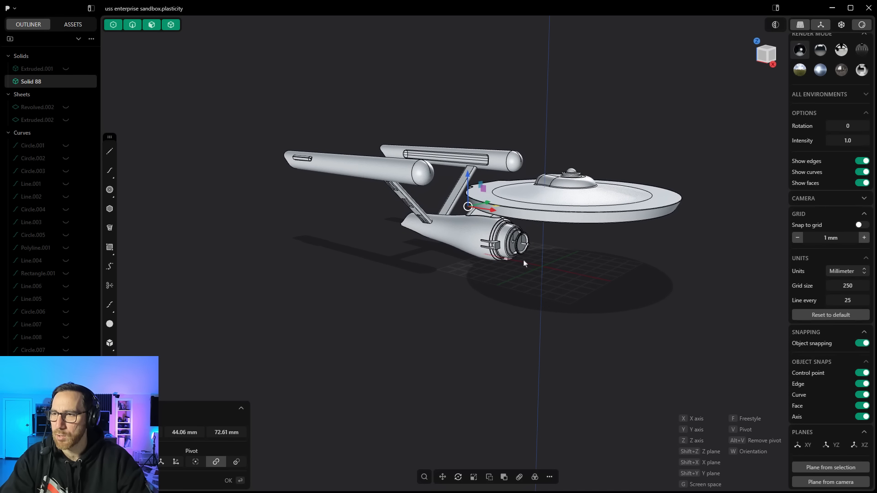
click(527, 286)
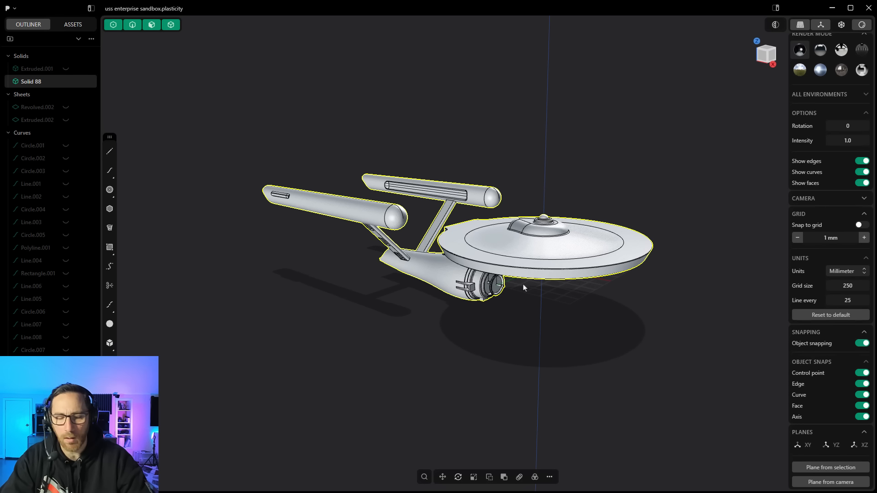
key(g)
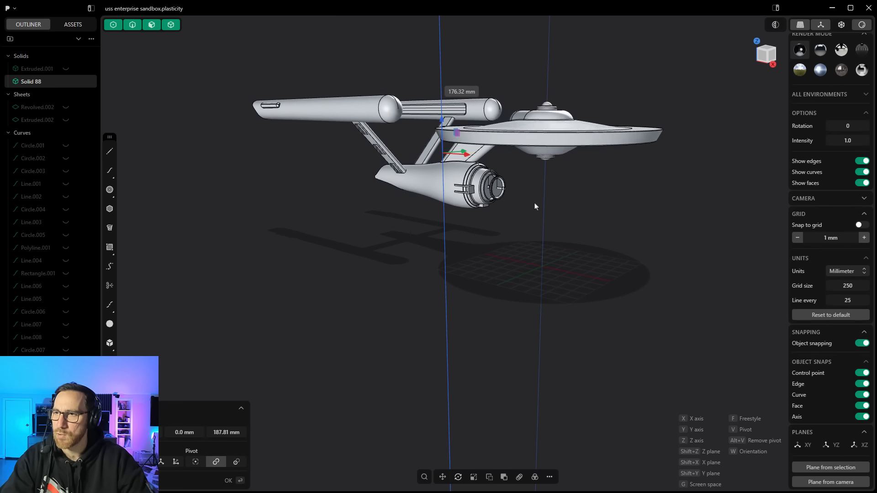
click(508, 299)
click(491, 331)
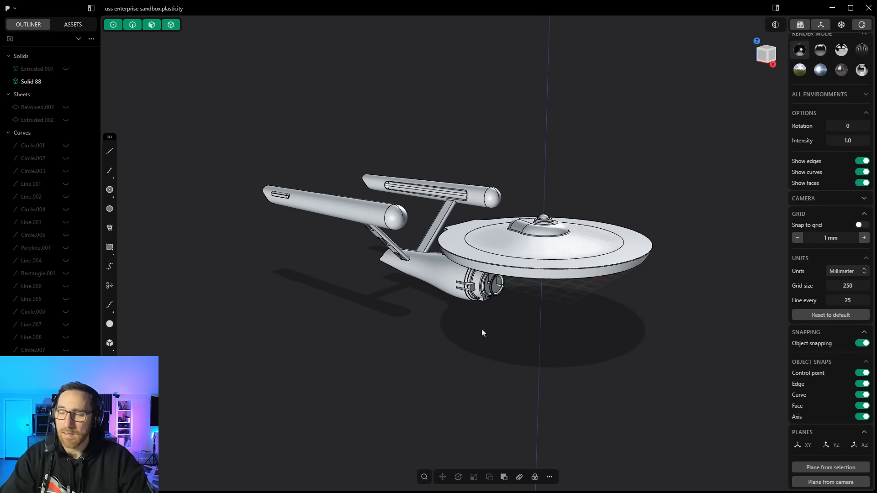
Step: Open the command palette and the additional commands menu to browse available commands, closing each
key(f)
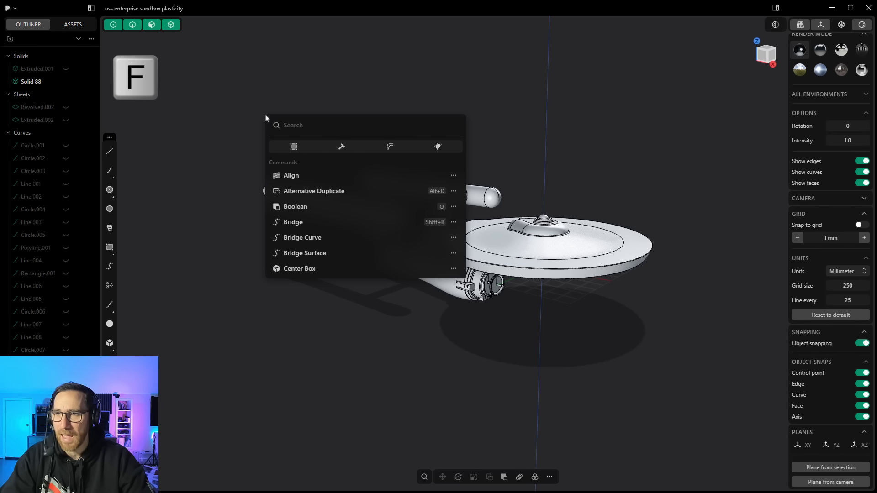
click(248, 119)
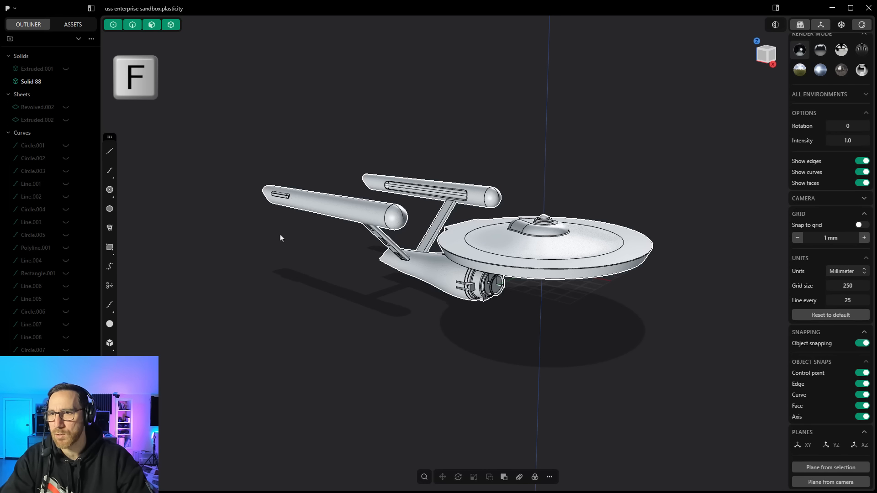
click(423, 477)
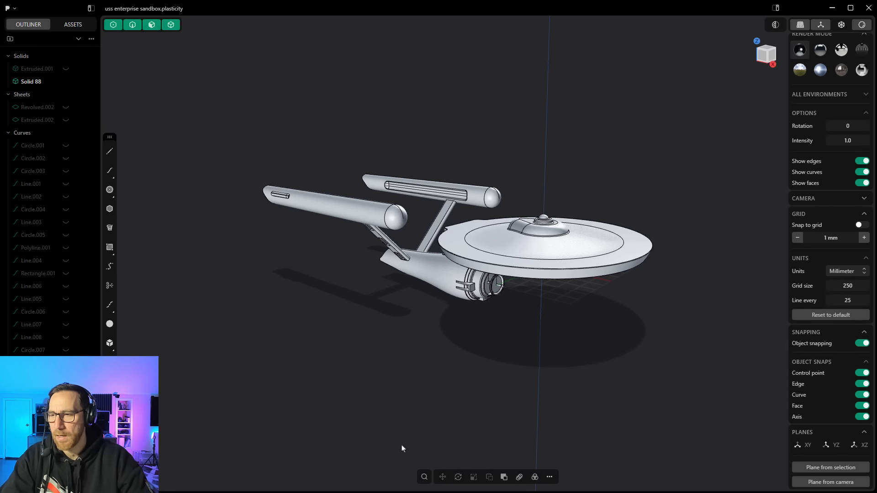
click(550, 478)
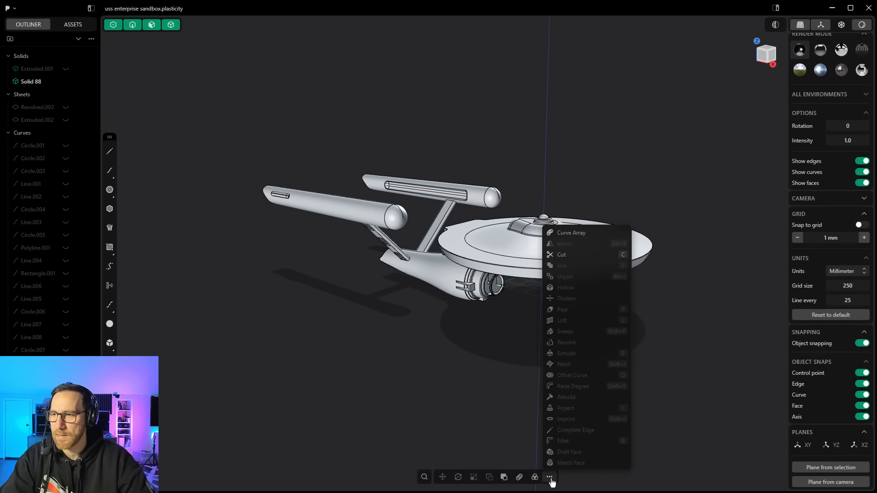
click(450, 373)
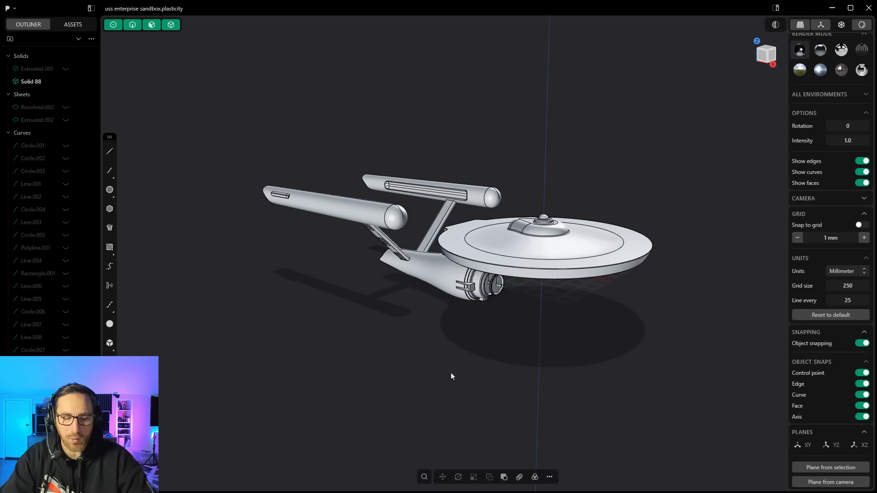
Step: Open the command search from the viewport toolbar and close it again
right_click(451, 373)
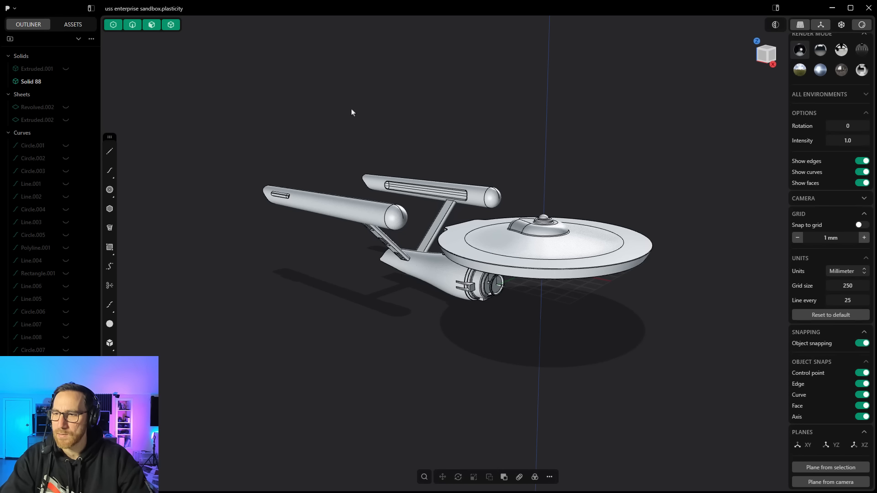
key(shift+f)
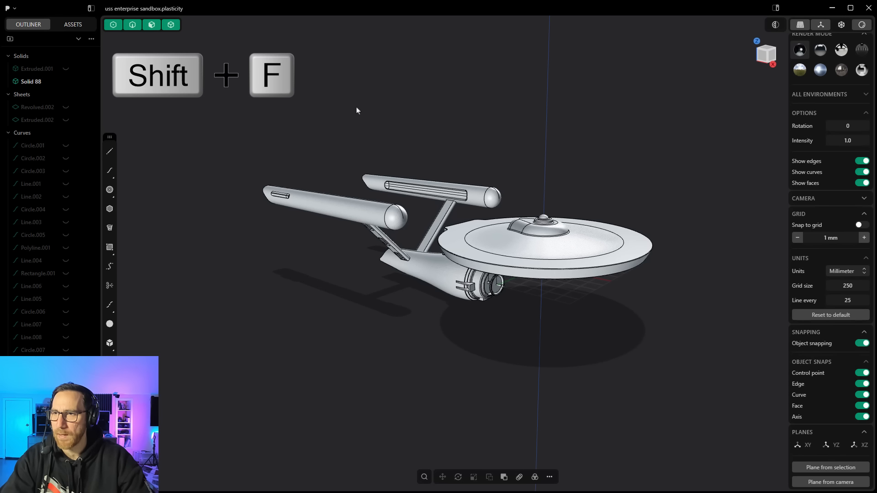
key(shift+f)
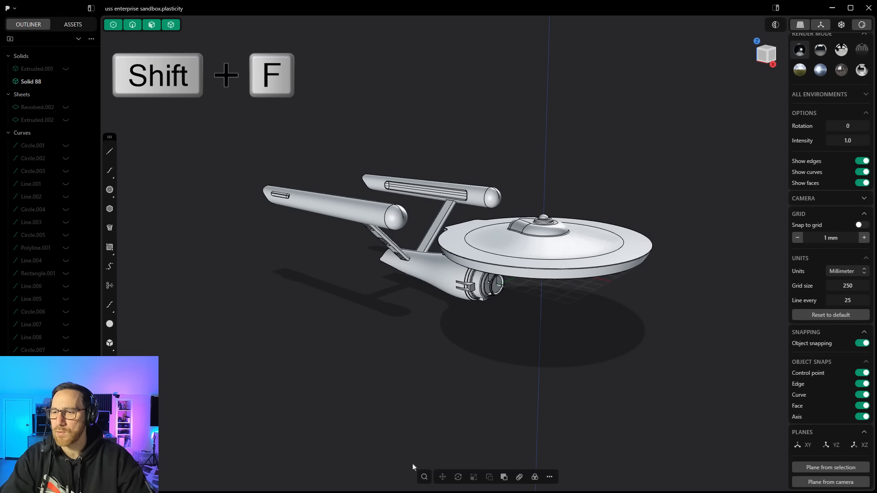
click(424, 477)
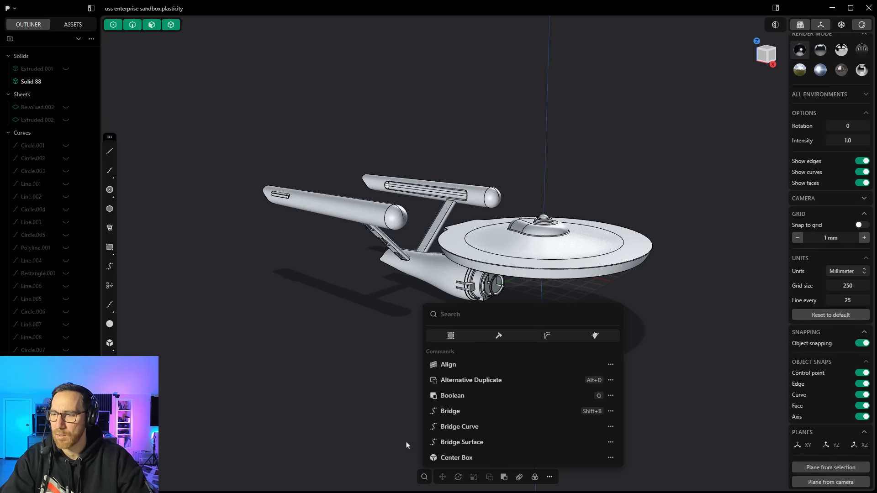
key(Escape)
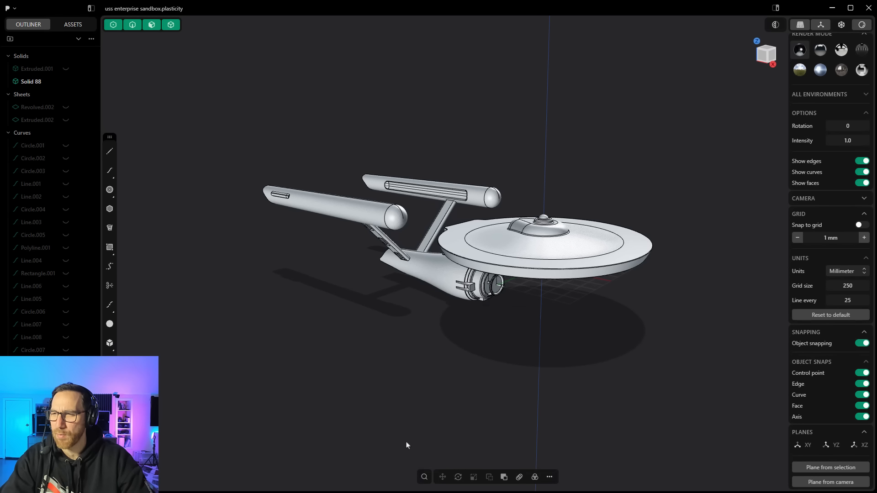
Step: Select the ship and open the command palette to view its suggested commands, then close it and deselect
click(297, 197)
key(f)
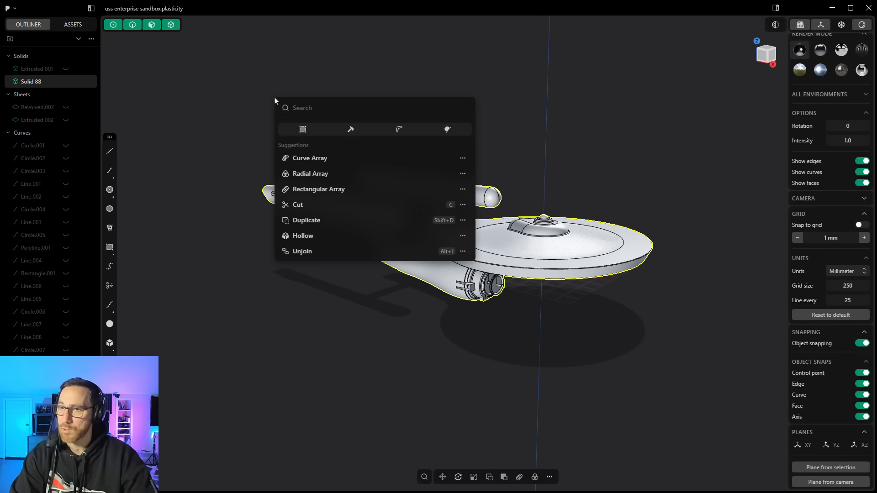
key(Escape)
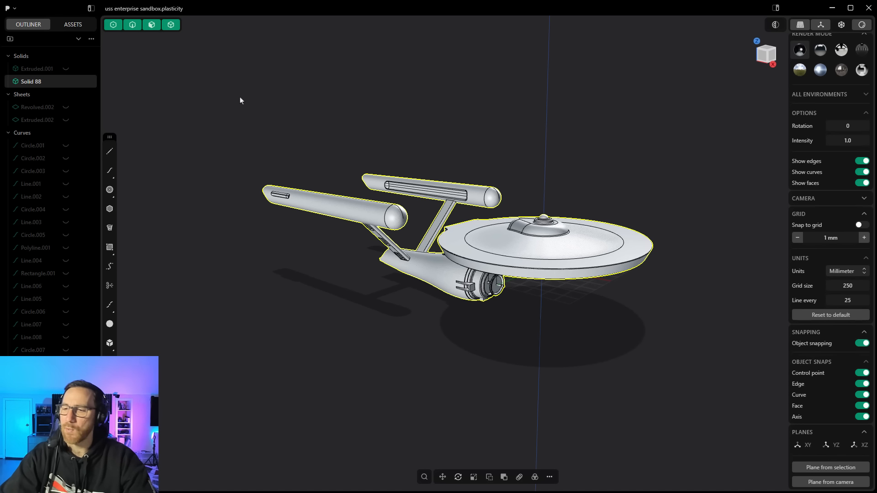
key(Escape)
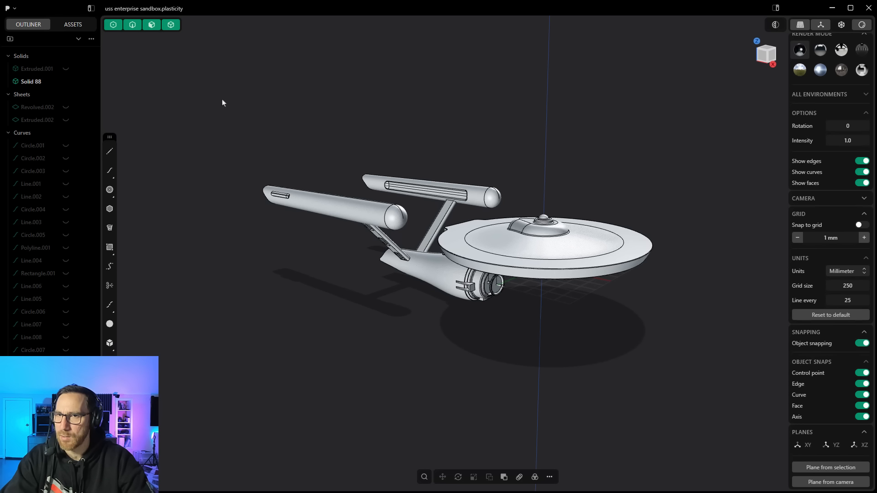
click(424, 477)
click(397, 410)
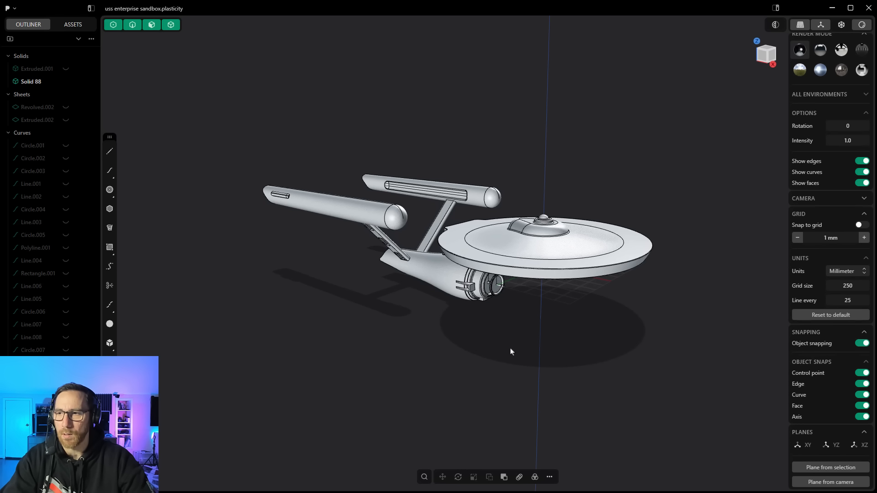
mouse_move(511, 351)
middle_down()
mouse_move(506, 307)
mouse_move(514, 360)
middle_up()
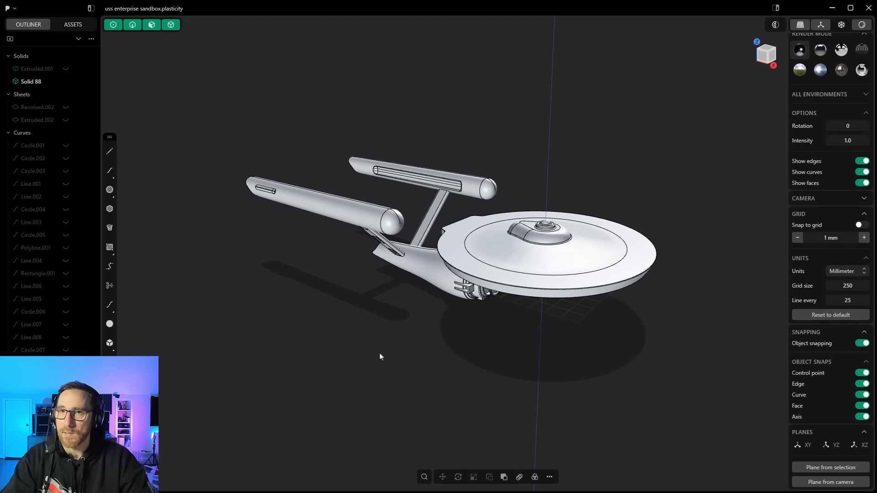
Step: Create a new file, then select its default cube and delete it
click(14, 9)
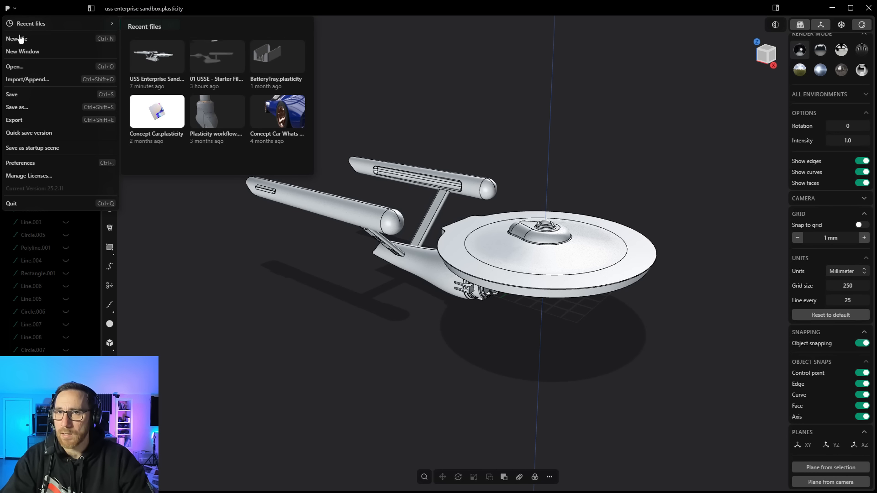
click(17, 38)
click(464, 254)
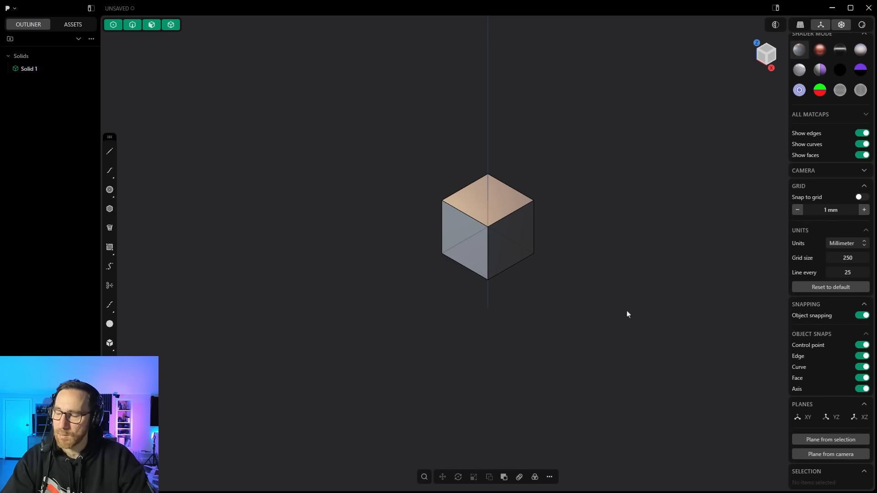
click(493, 211)
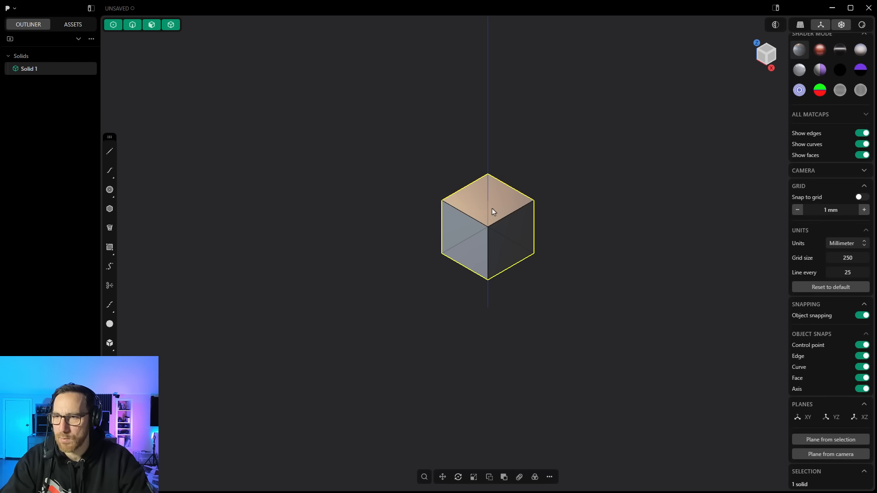
key(Delete)
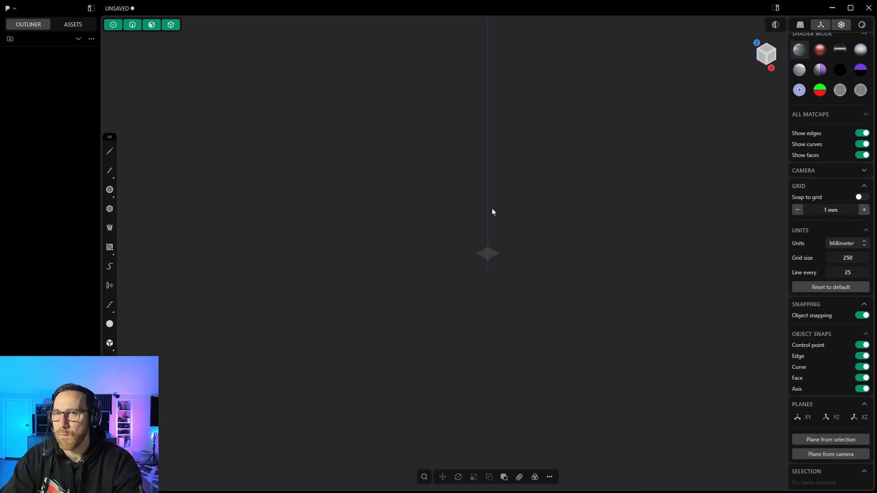
Step: Open the File menu to review its options, such as saving as startup scene, for the empty scene
click(9, 9)
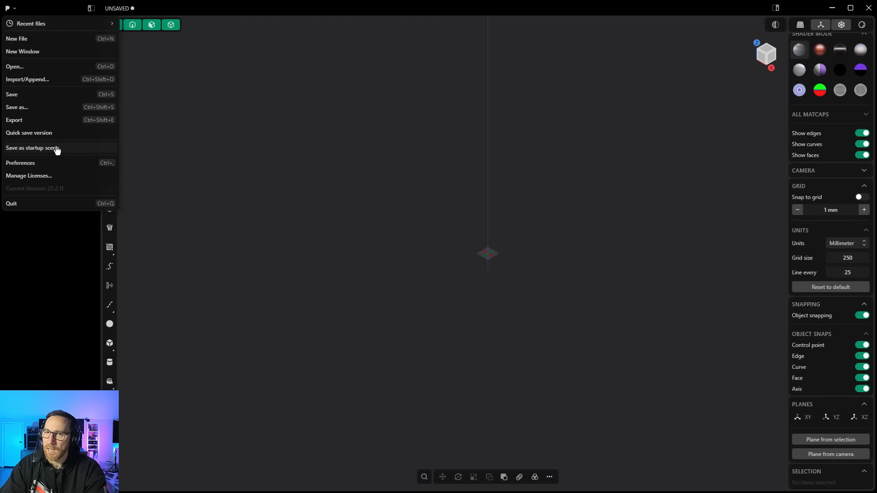
click(337, 165)
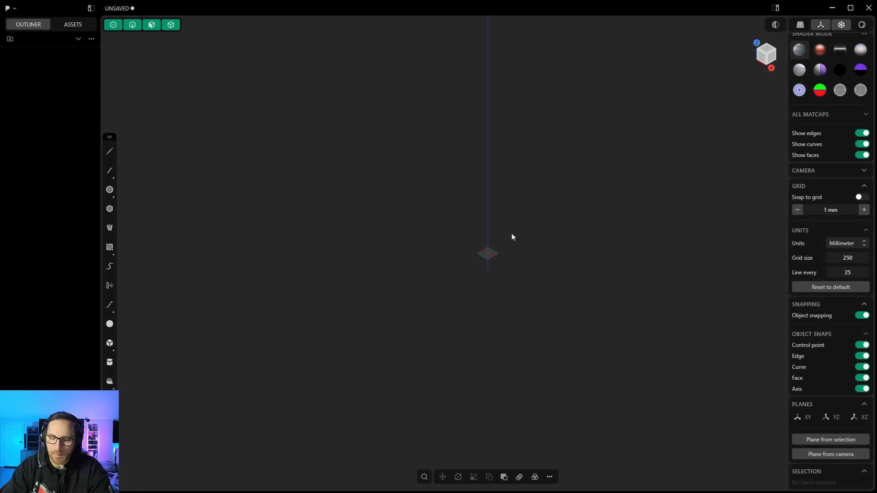
key(slash)
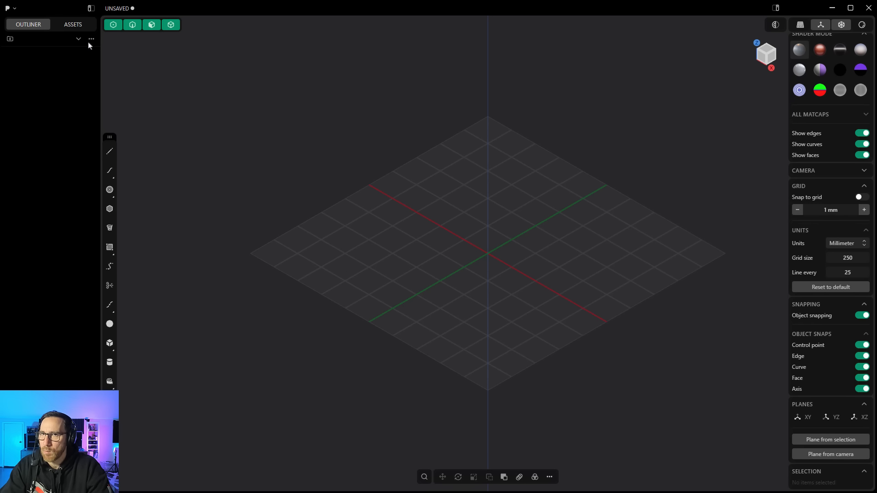
click(10, 9)
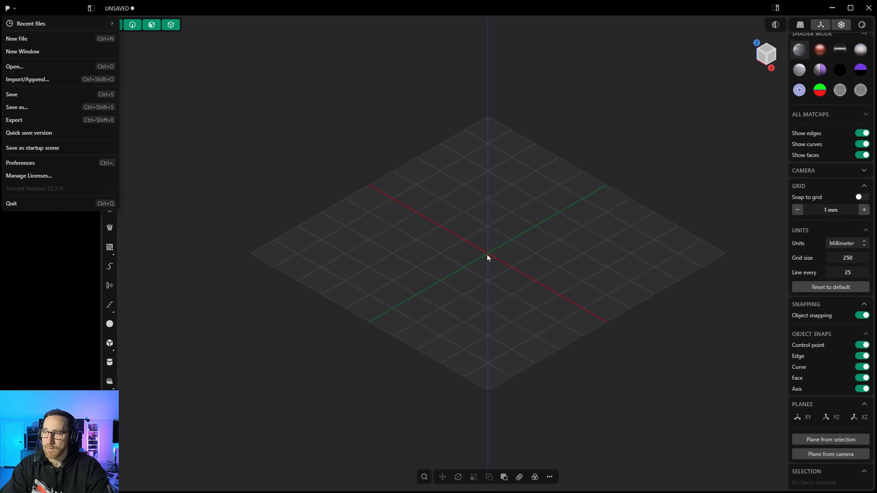
click(651, 345)
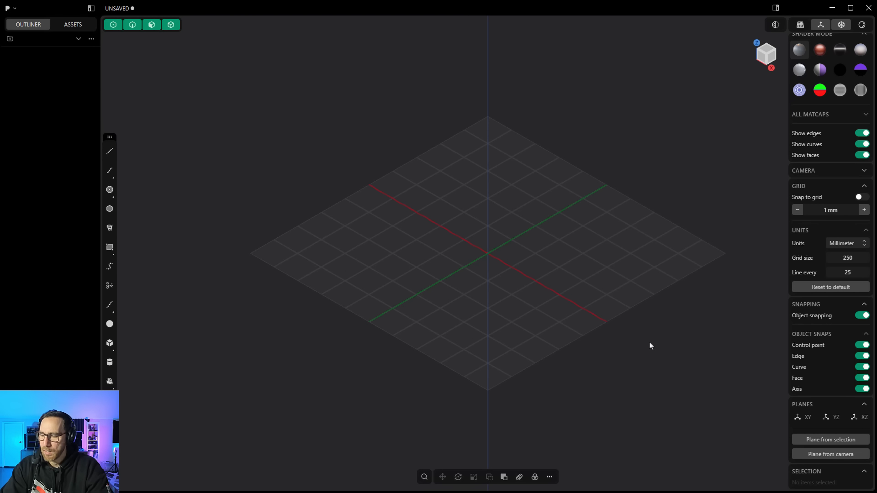
Step: Switch to the right view and import the USS Enterprise Side blueprint image
key(KP_3)
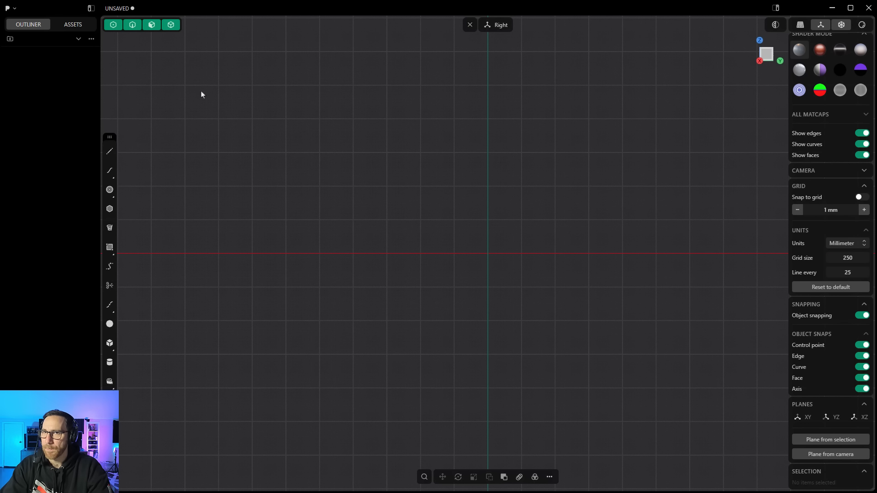
click(15, 9)
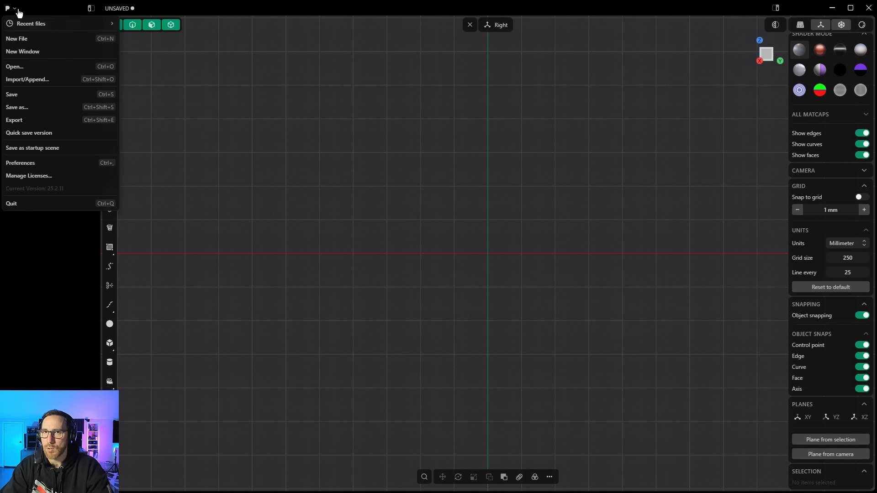
click(35, 80)
click(258, 94)
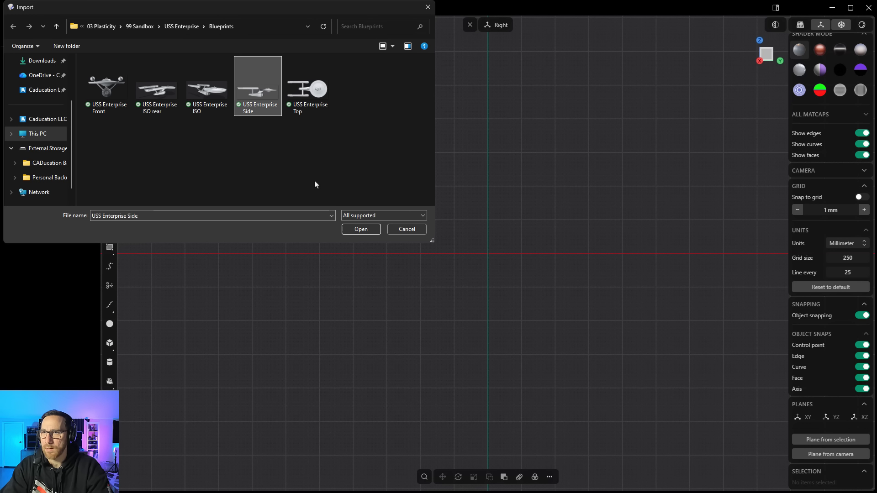
click(359, 228)
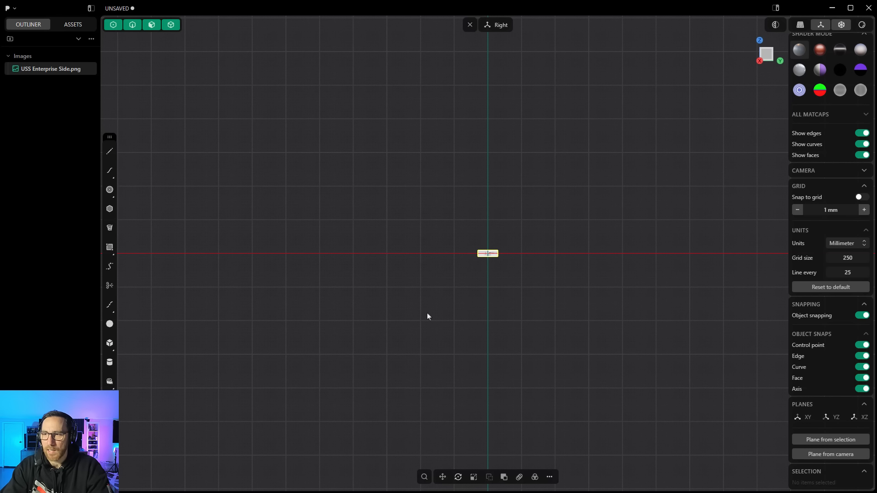
Step: Scale the blueprint image to 100 in X, Y and Z
click(473, 478)
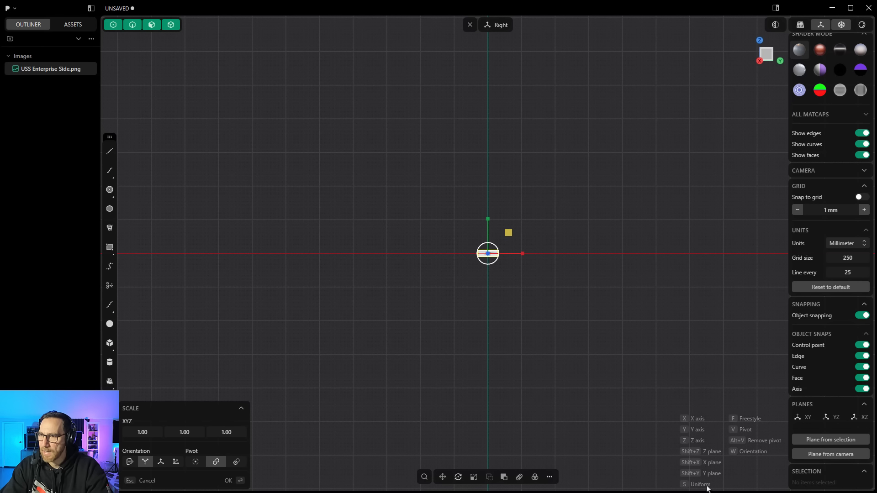
drag(545, 348, 601, 368)
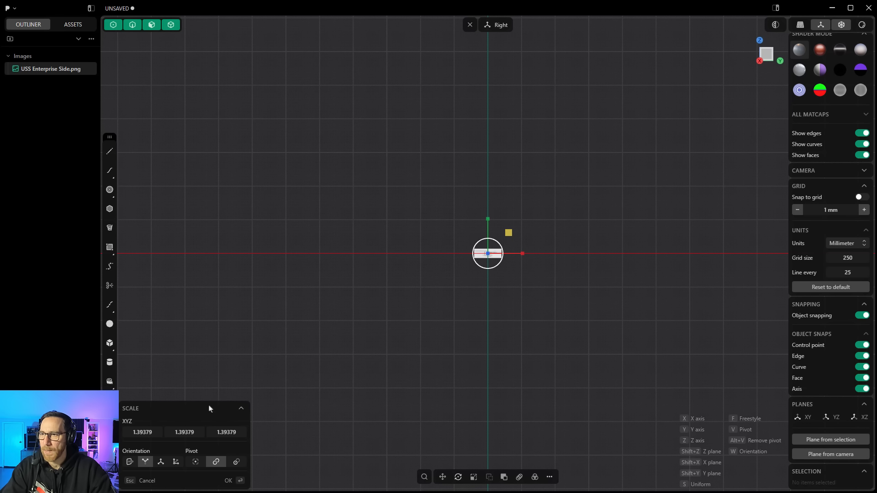
click(142, 432)
text(100)
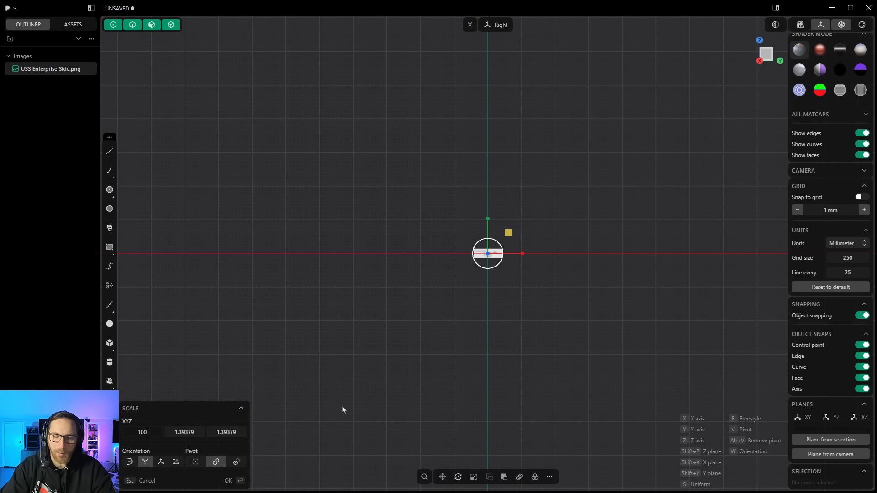
key(Tab)
text(100)
key(Tab)
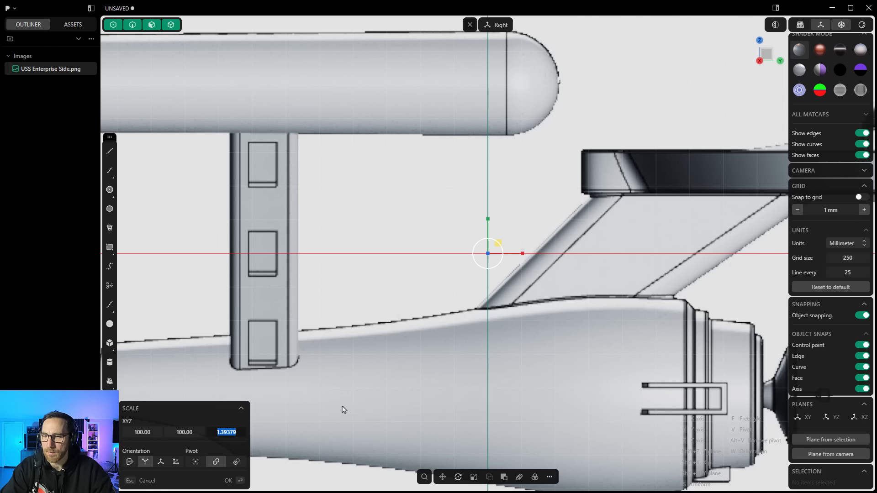
text(100)
key(Tab)
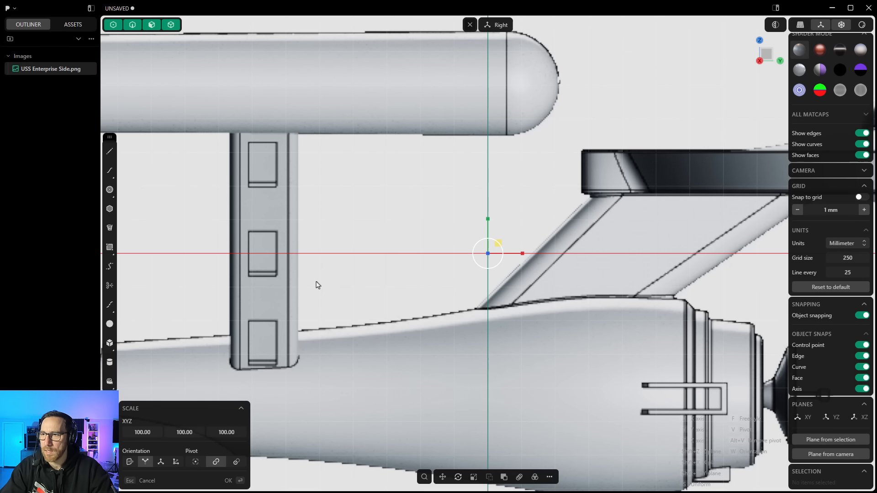
scroll(340, 288, down, 1)
scroll(345, 290, down, 1)
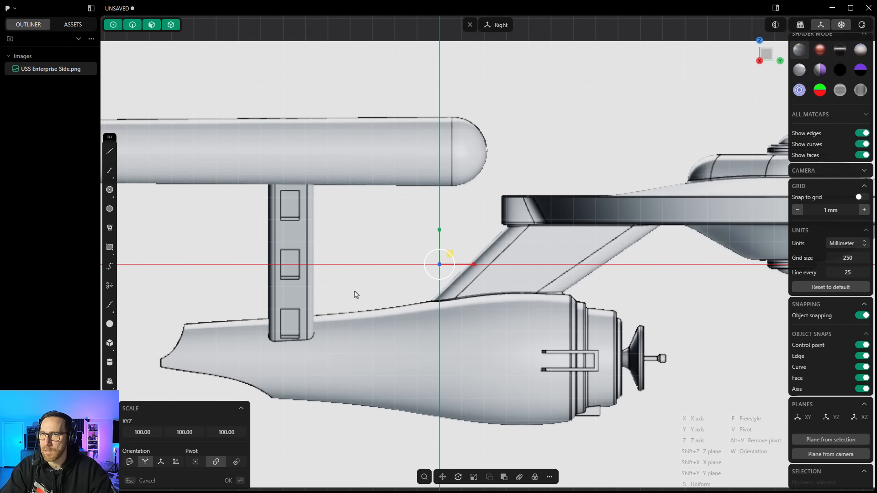
scroll(361, 296, down, 2)
scroll(395, 315, down, 1)
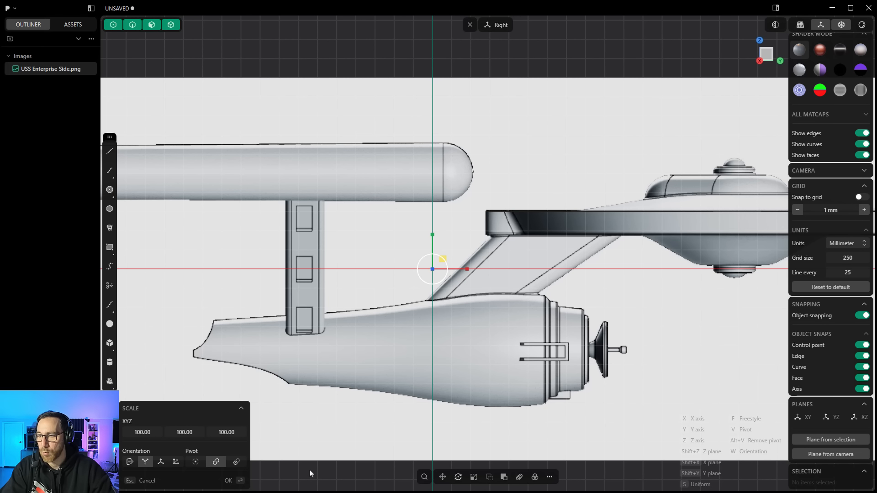
key(Escape)
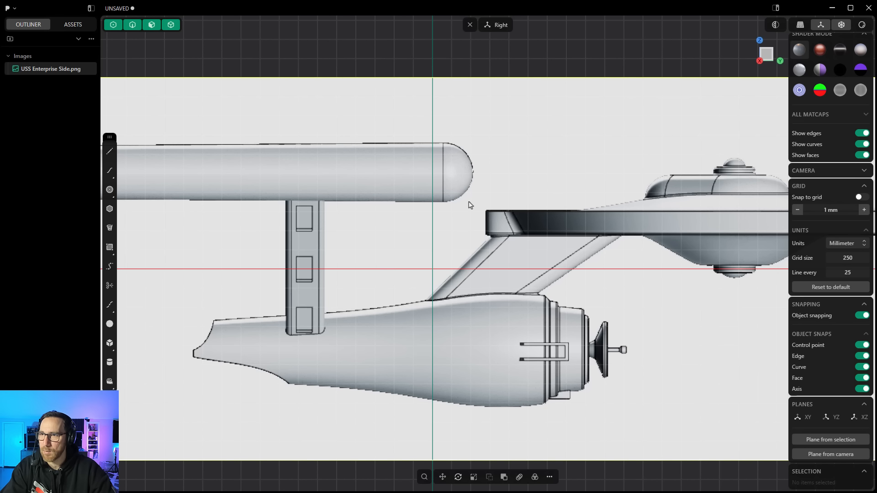
Step: Move the blueprint image about -28 mm and 23 mm so the saucer sits over the vertical axis
click(444, 477)
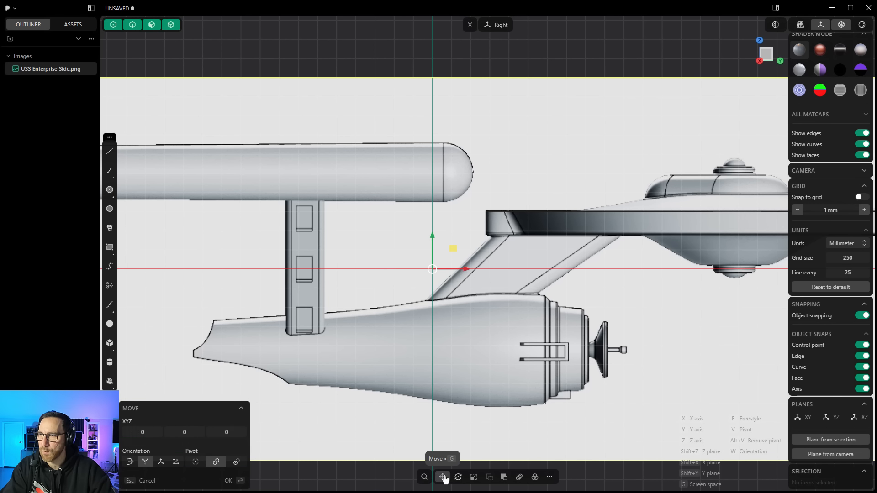
scroll(384, 352, down, 3)
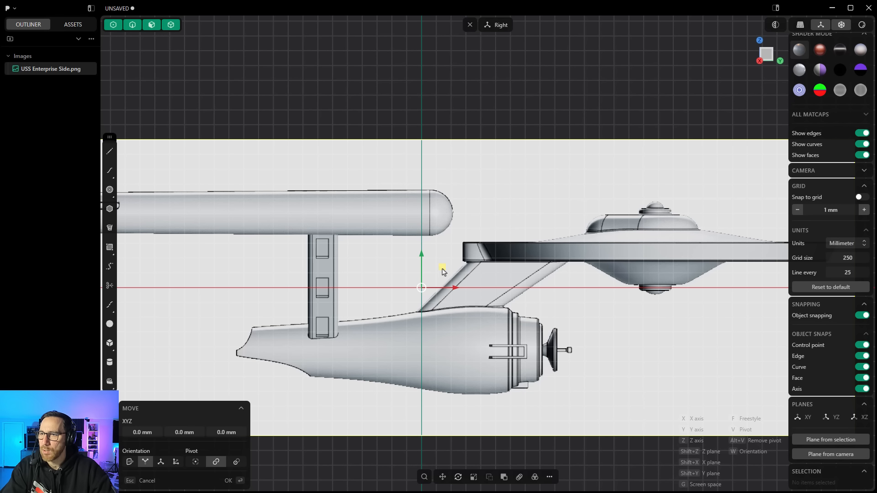
drag(444, 270, 226, 277)
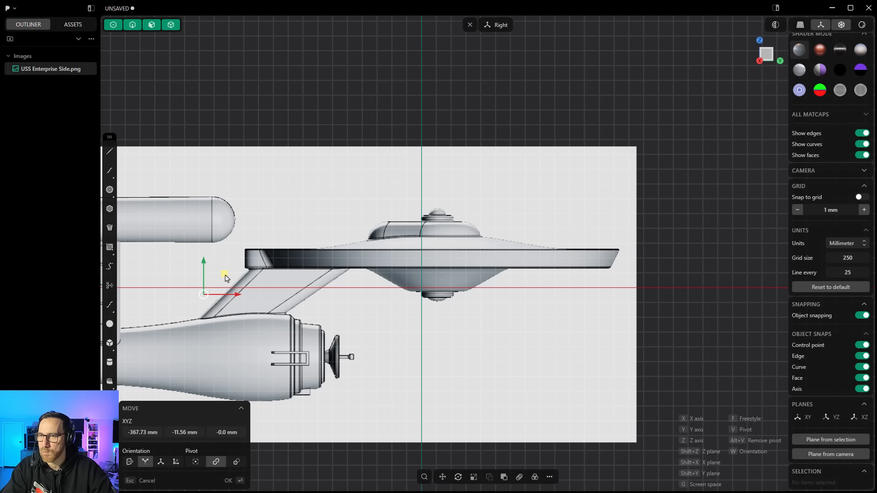
drag(225, 277, 210, 264)
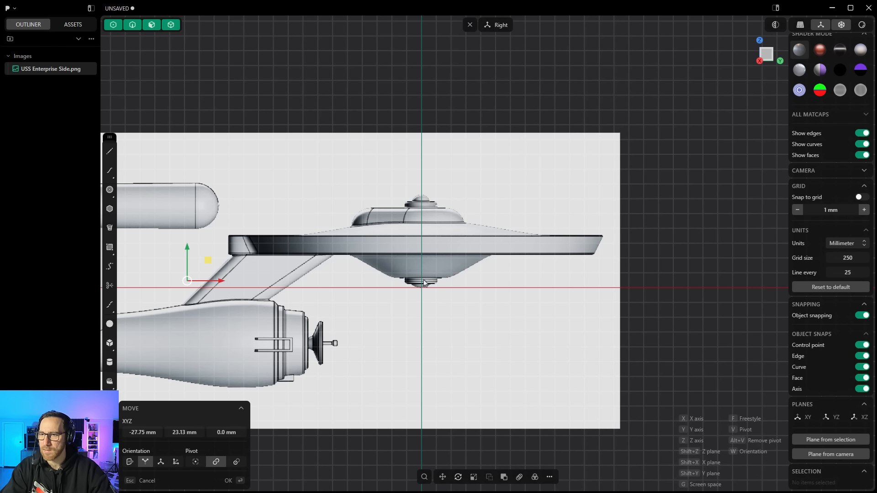
key(Return)
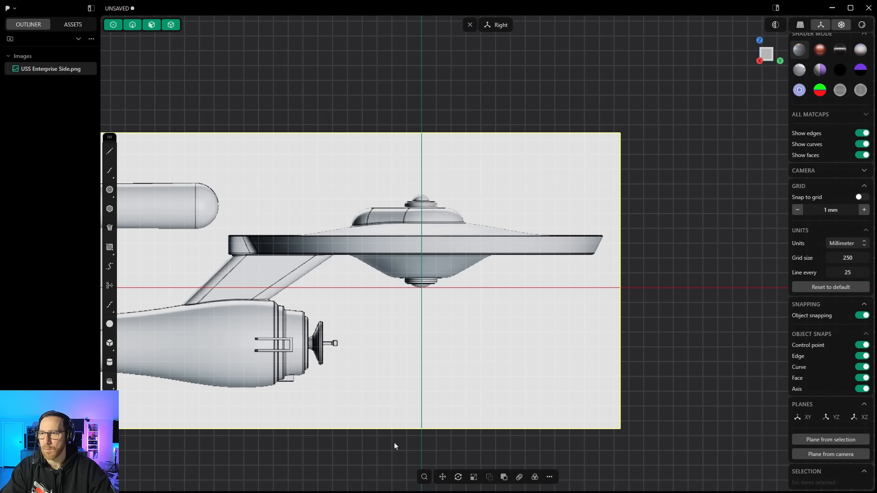
Step: Lock the blueprint image in the outliner
scroll(649, 282, down, 1)
scroll(650, 281, down, 4)
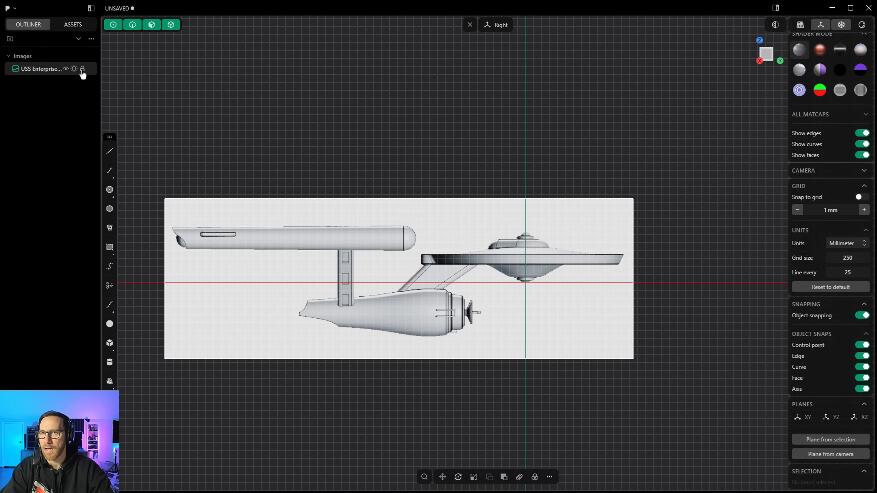
click(83, 69)
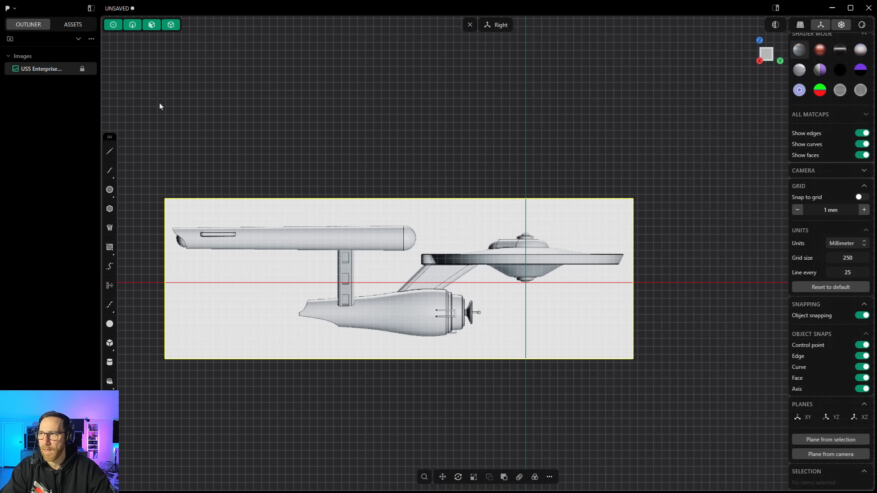
Step: Set the blueprint image's material opacity to 0.5
key(m)
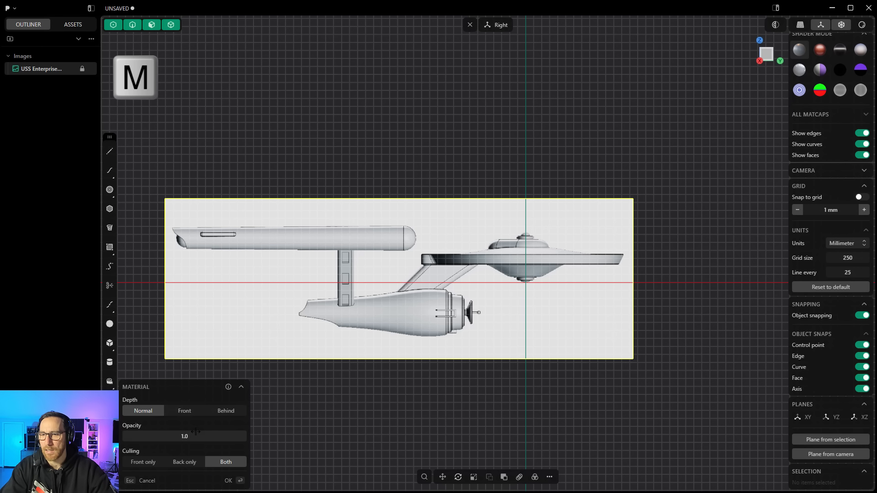
drag(196, 436, 185, 437)
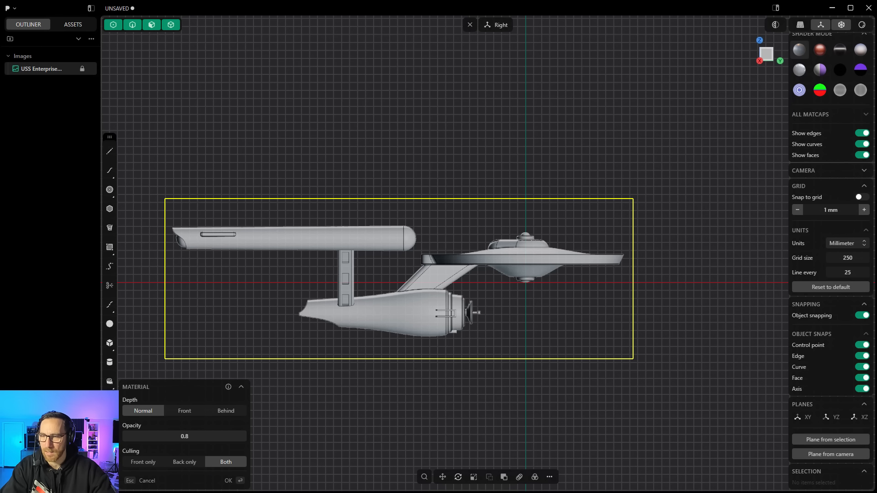
drag(185, 436, 179, 436)
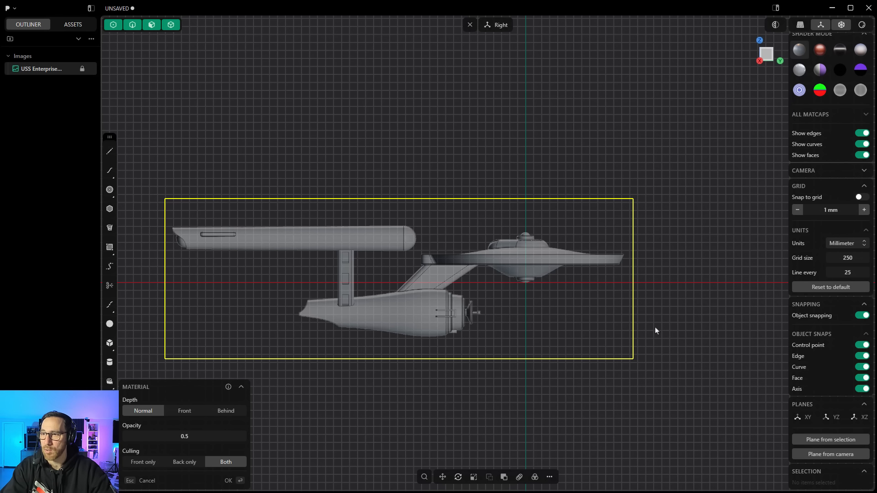
key(Return)
click(428, 386)
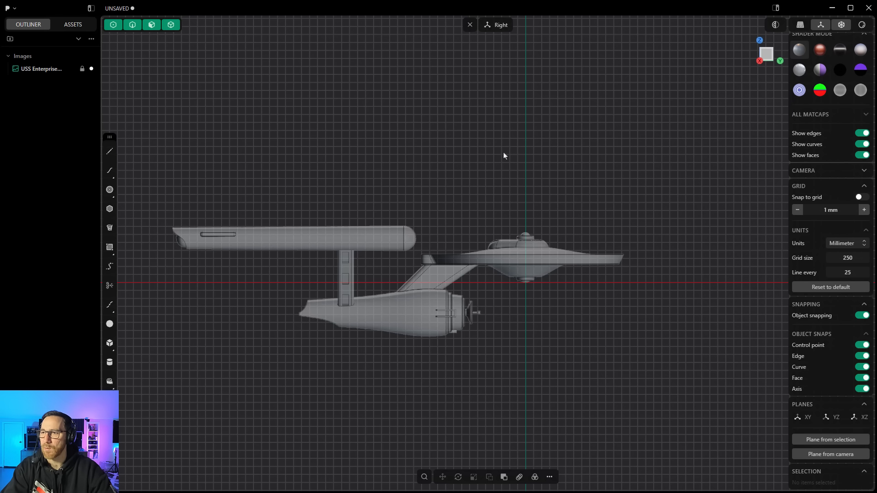
Step: Orbit around the blueprint to inspect it, then return to the right view
middle_drag(466, 233, 482, 266)
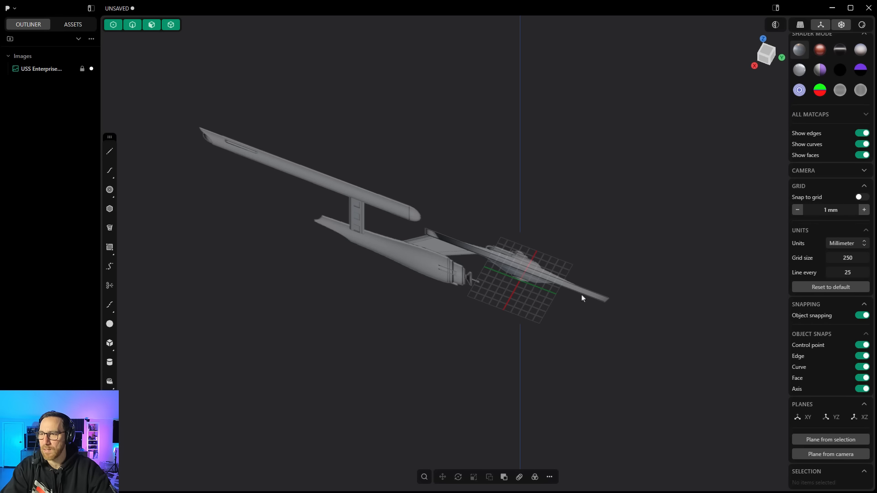
middle_drag(518, 273, 481, 287)
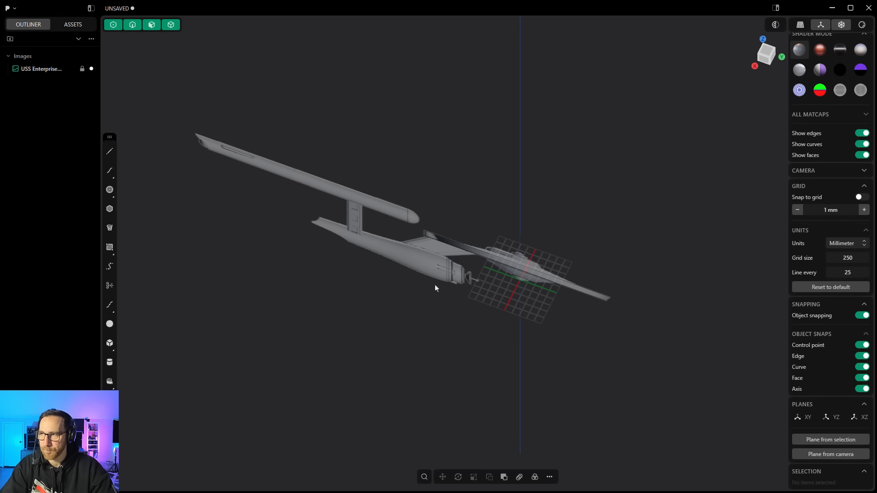
click(764, 62)
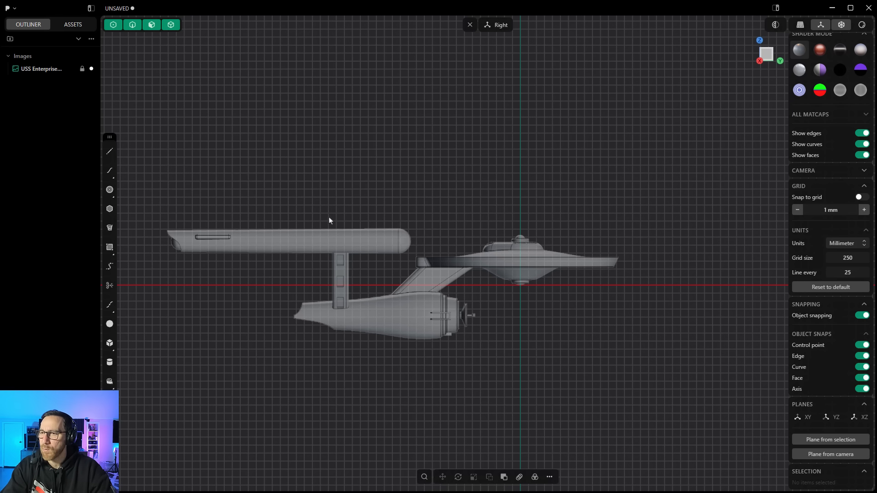
Step: Draw a horizontal line about 631 mm long along the top edge of the saucer section
click(109, 151)
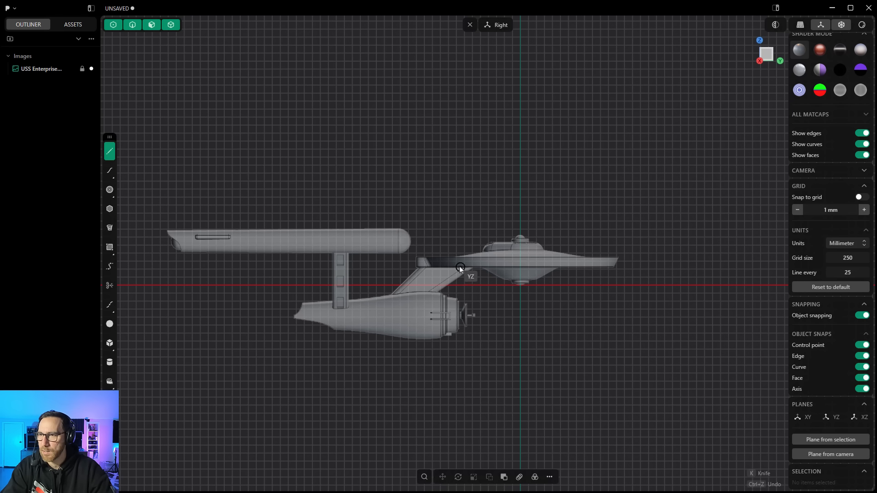
scroll(436, 264, up, 2)
scroll(436, 264, up, 3)
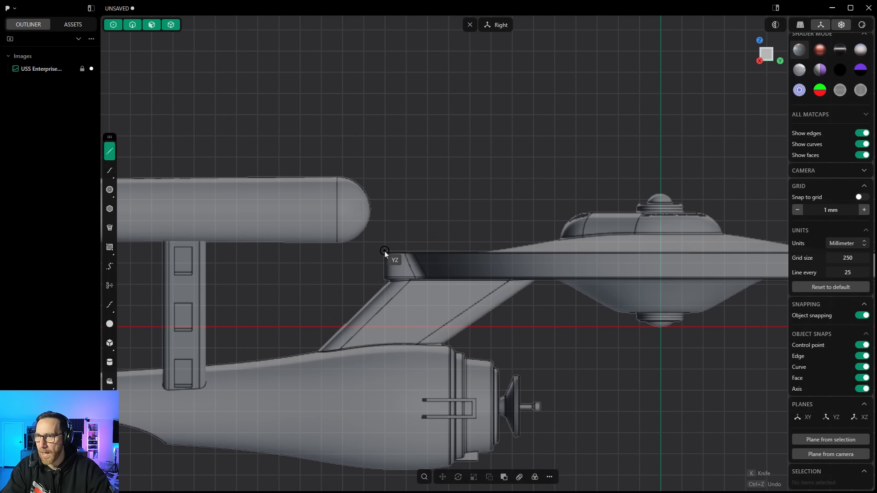
click(385, 251)
scroll(384, 251, down, 3)
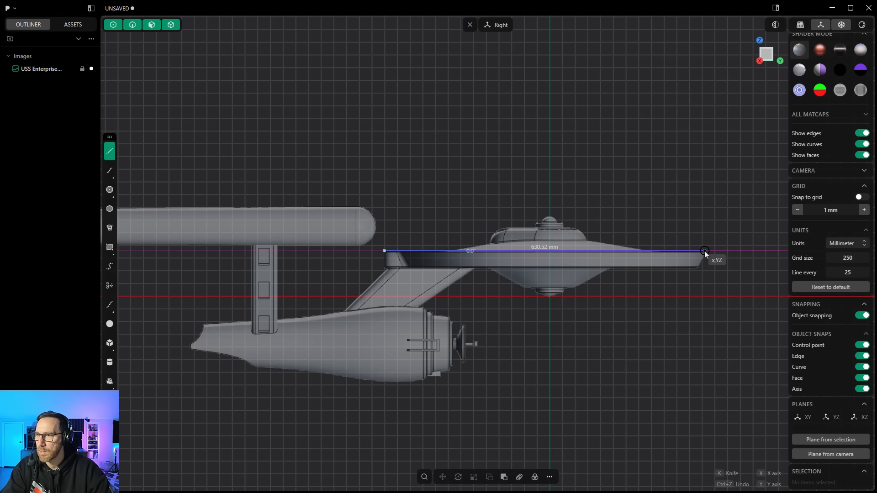
click(704, 251)
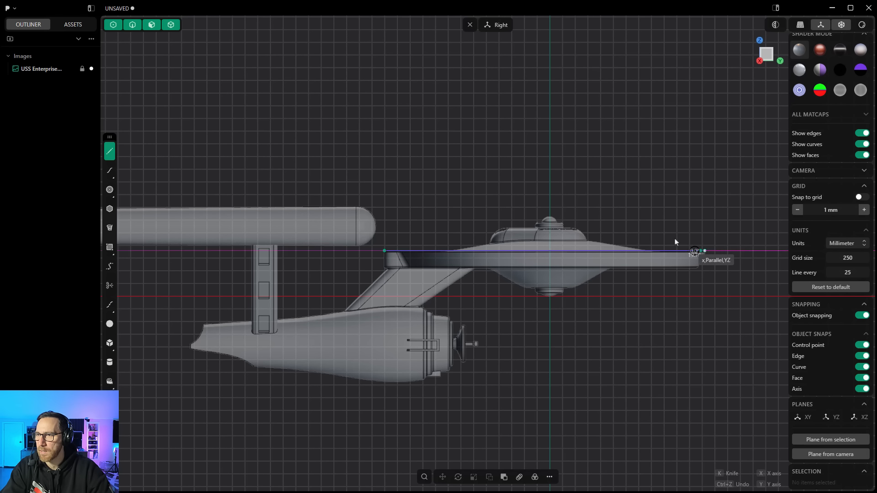
key(Escape)
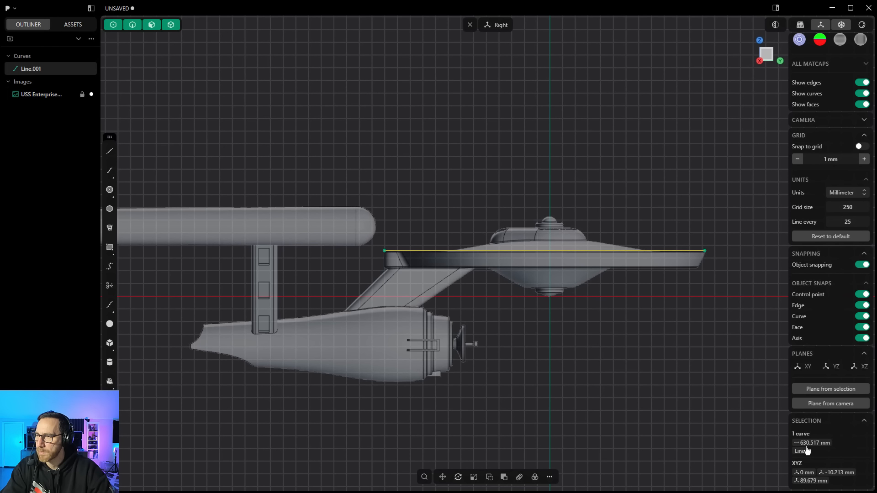
Step: Deselect the line and switch to the top view
click(647, 358)
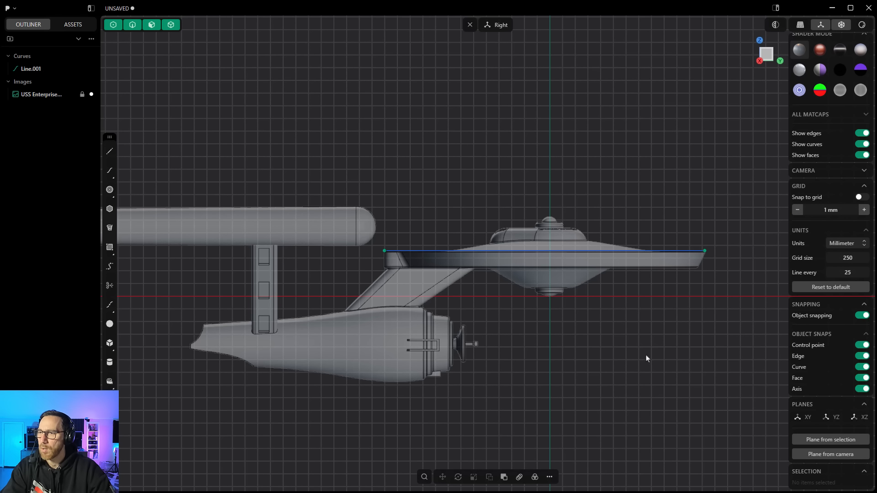
click(761, 41)
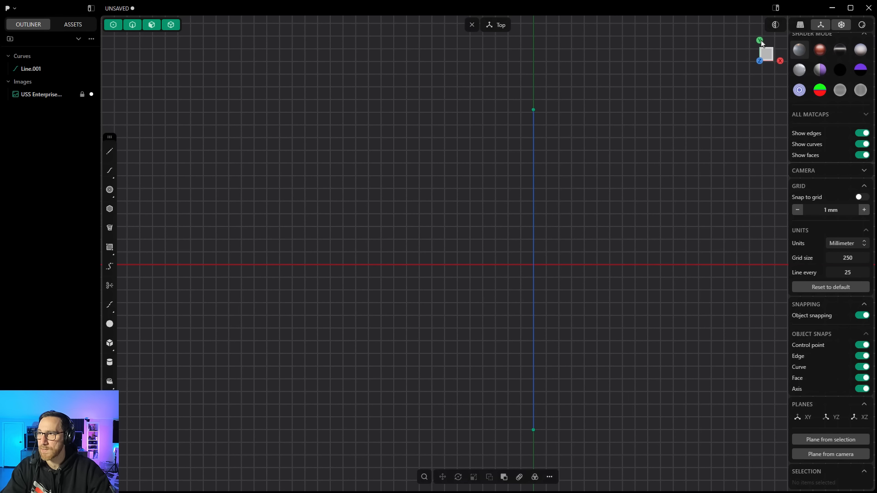
key(7)
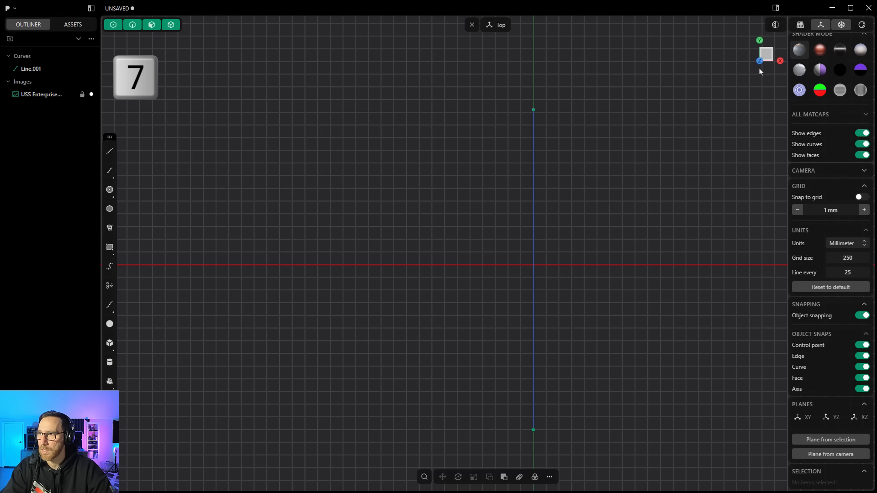
Step: Import the "USS Enterprise Top" blueprint image from the Blueprints folder
click(16, 10)
click(29, 78)
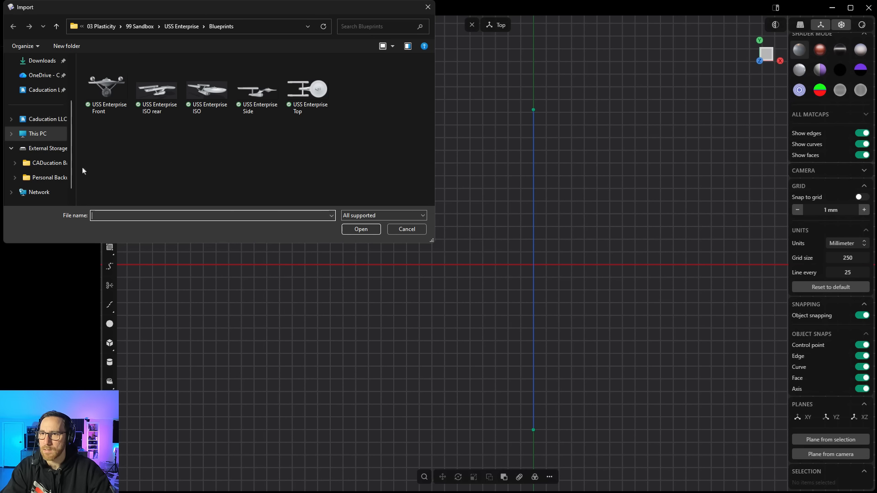
click(309, 96)
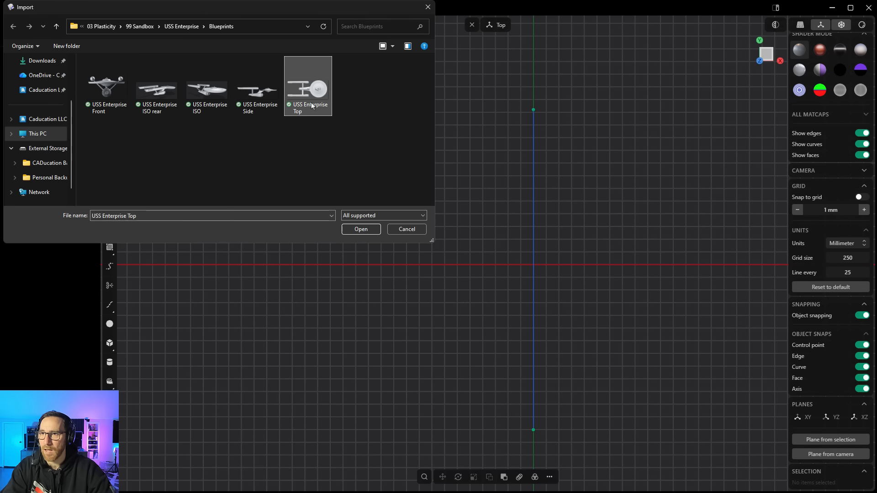
click(360, 229)
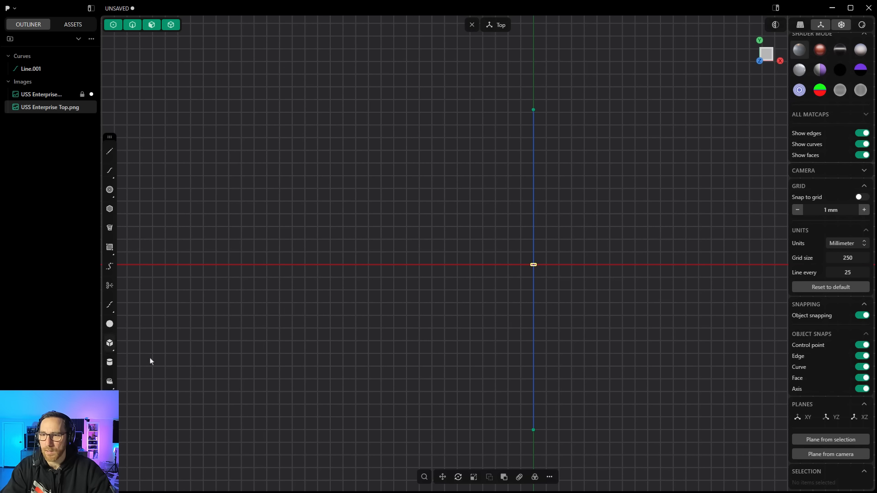
Step: Scale the top blueprint image uniformly to 100 on X, Y and Z
click(474, 477)
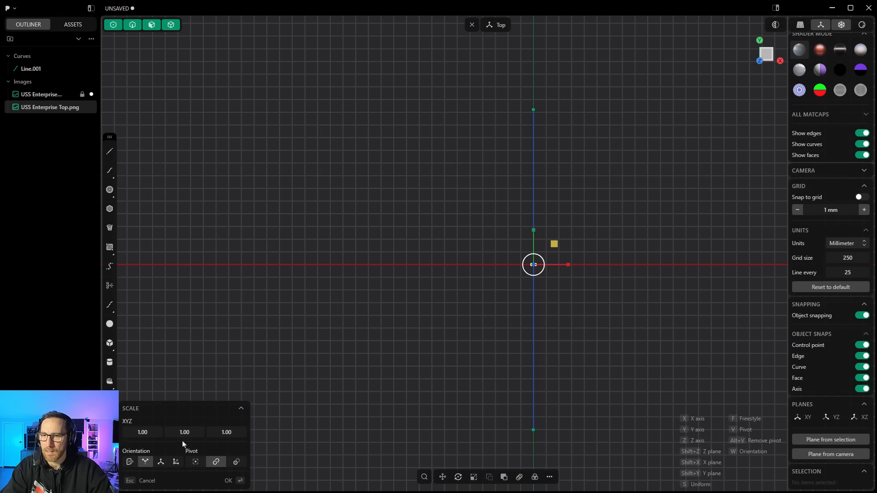
click(147, 433)
text(100)
key(Tab)
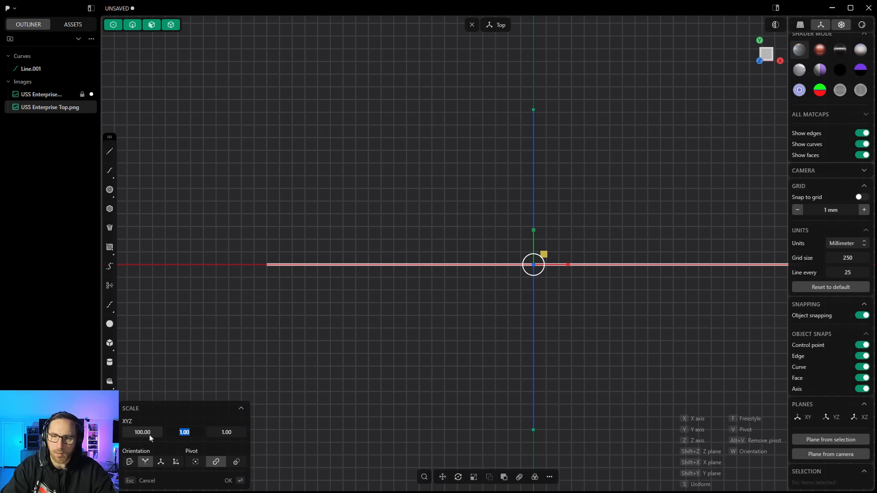
text(100)
key(Tab)
text(100)
key(Tab)
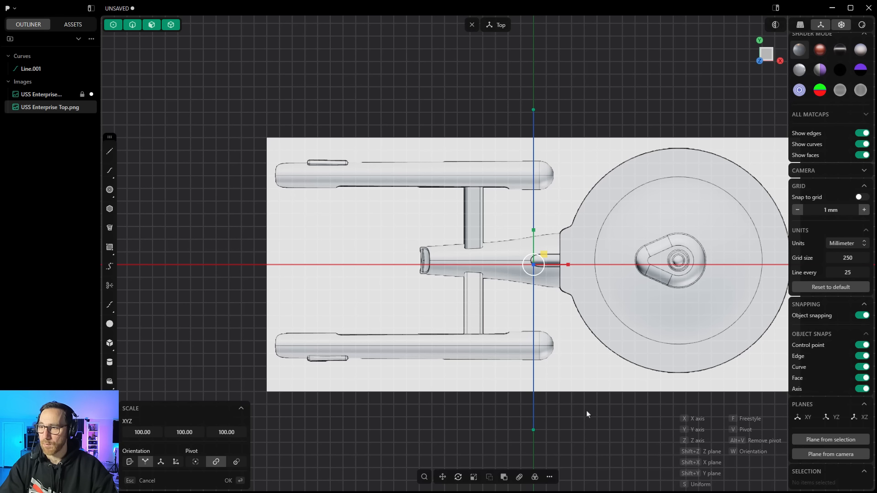
Step: Rotate the top blueprint image a quarter turn so the saucer points upward
shift+middle_drag(587, 413, 498, 392)
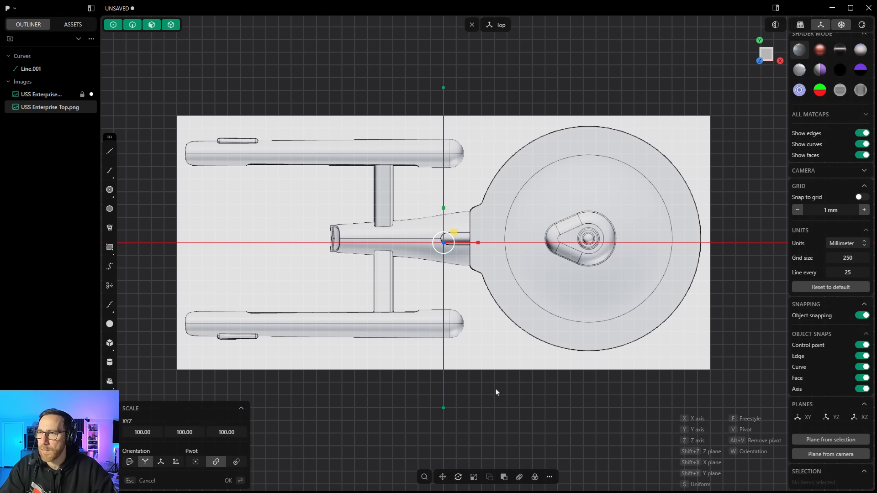
scroll(452, 361, down, 2)
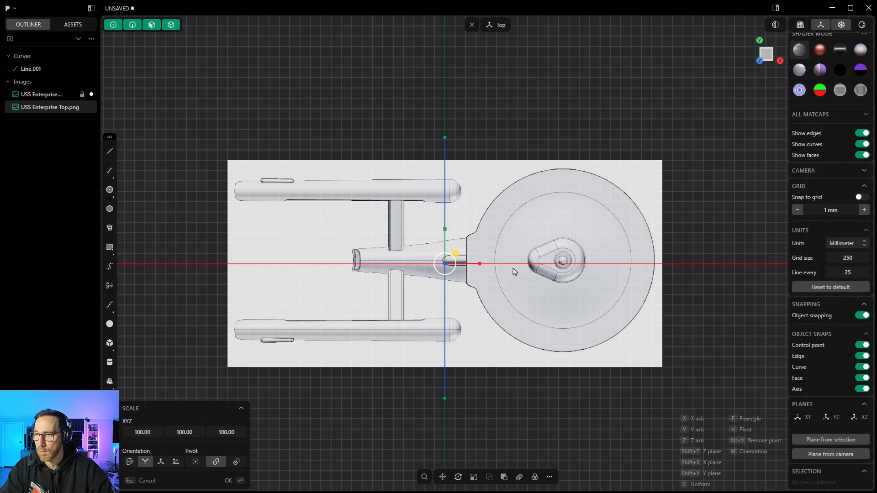
scroll(515, 269, down, 2)
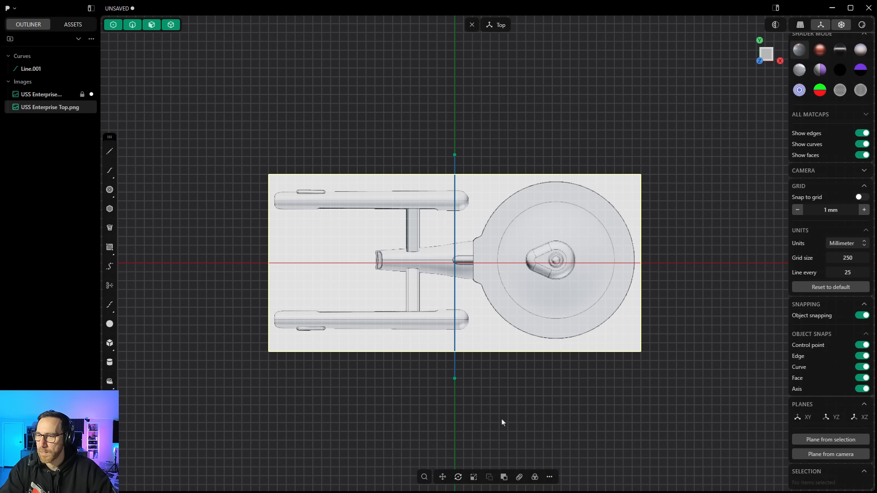
click(458, 477)
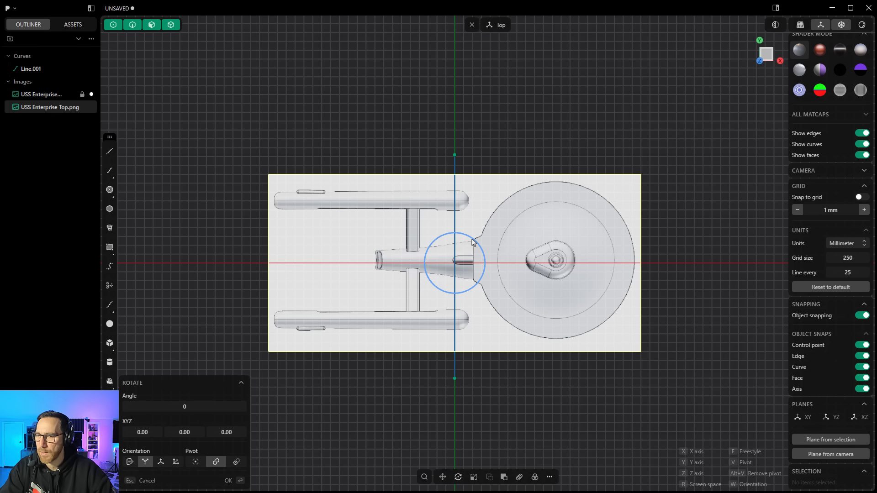
drag(475, 241, 423, 238)
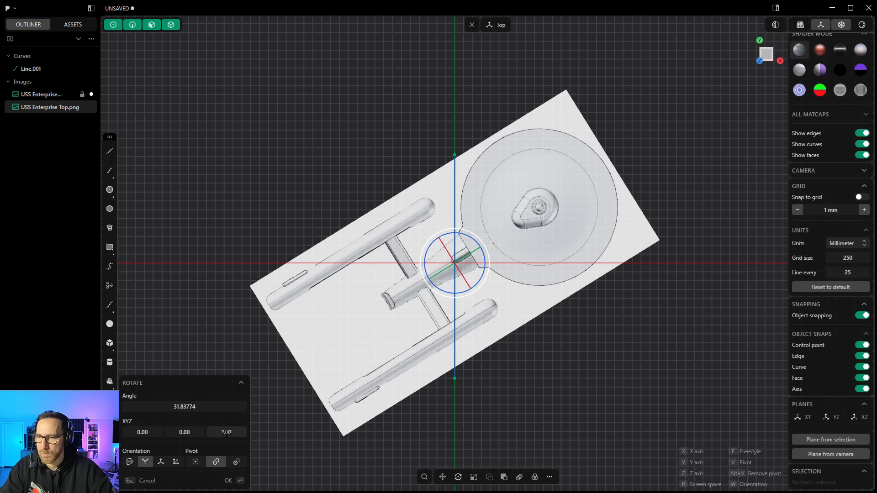
click(184, 407)
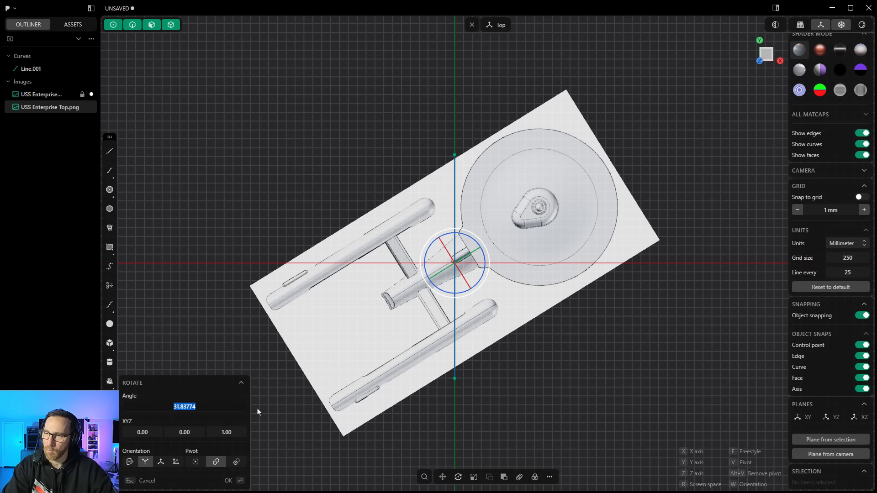
text(0)
key(Return)
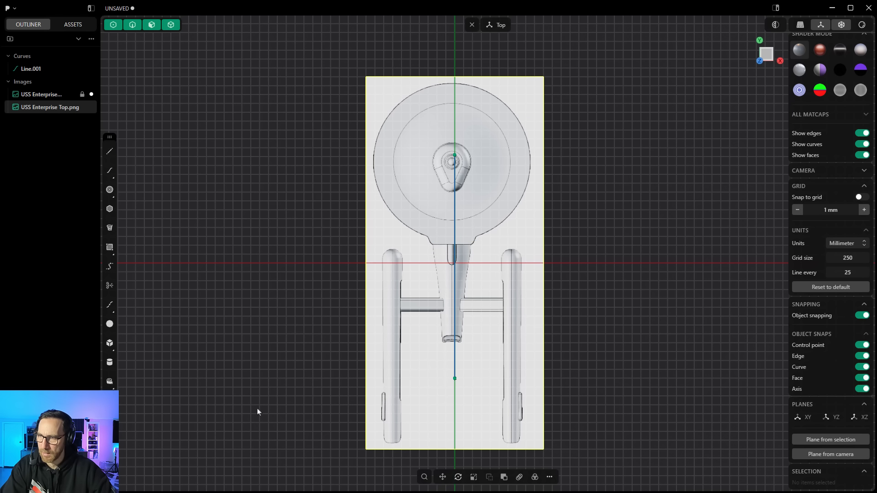
Step: Move the top blueprint image so the saucer's center sits on the origin
click(443, 477)
drag(433, 248, 434, 348)
scroll(452, 267, up, 10)
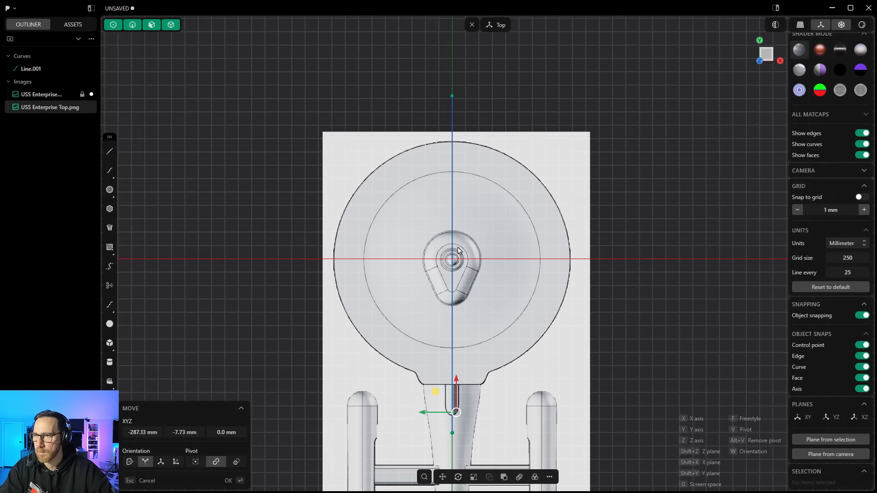
scroll(452, 267, up, 3)
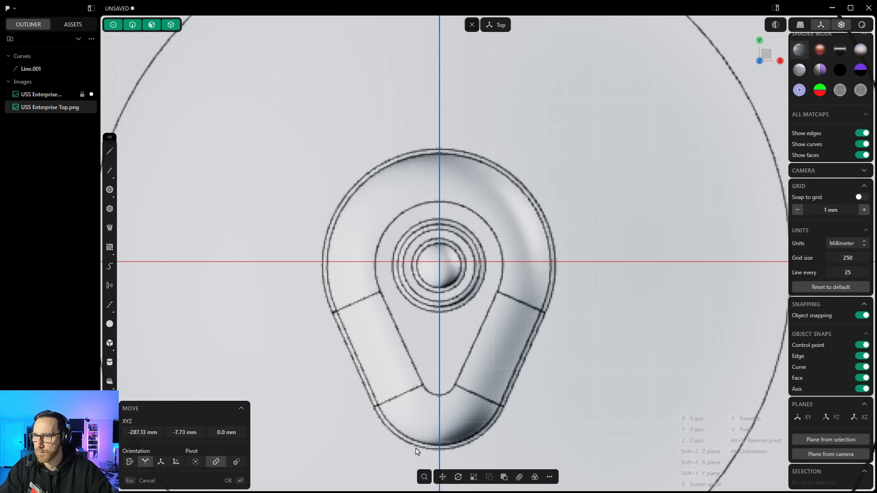
scroll(402, 251, down, 2)
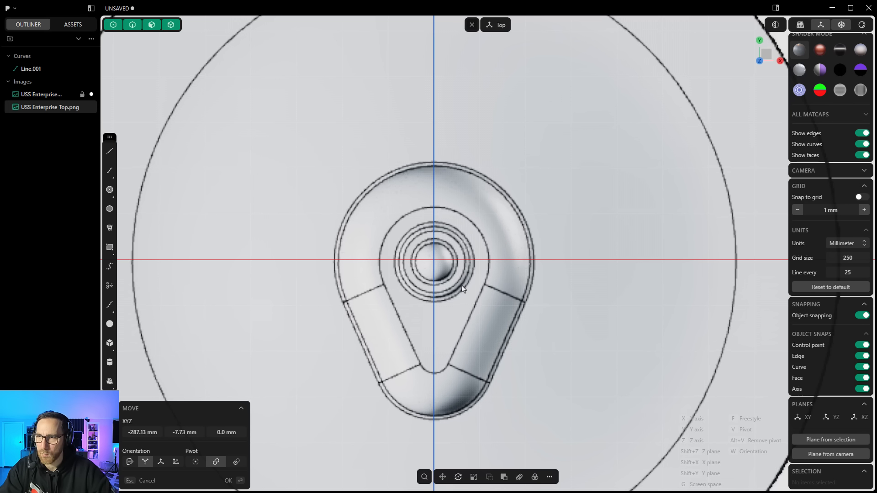
key(g)
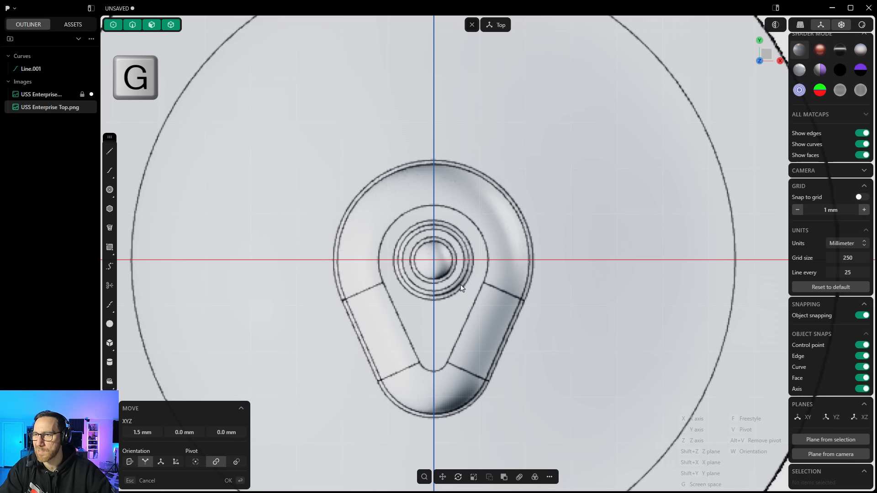
scroll(405, 258, down, 2)
scroll(405, 258, down, 6)
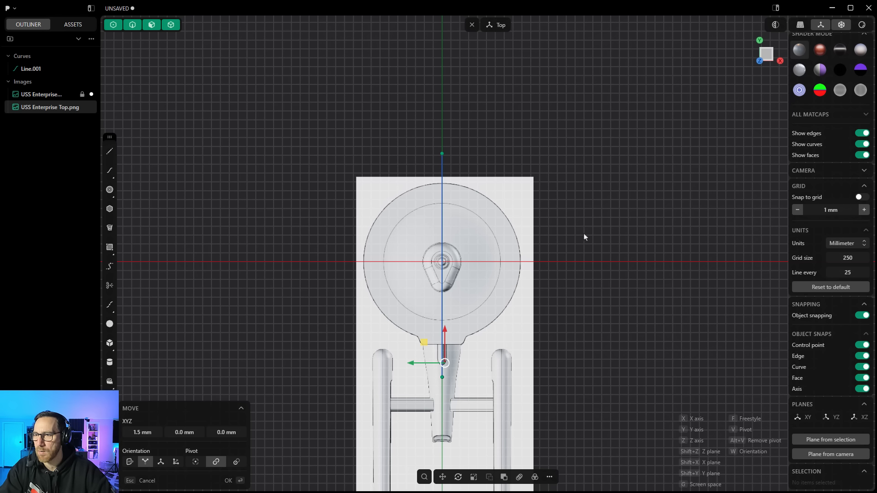
right_click(583, 238)
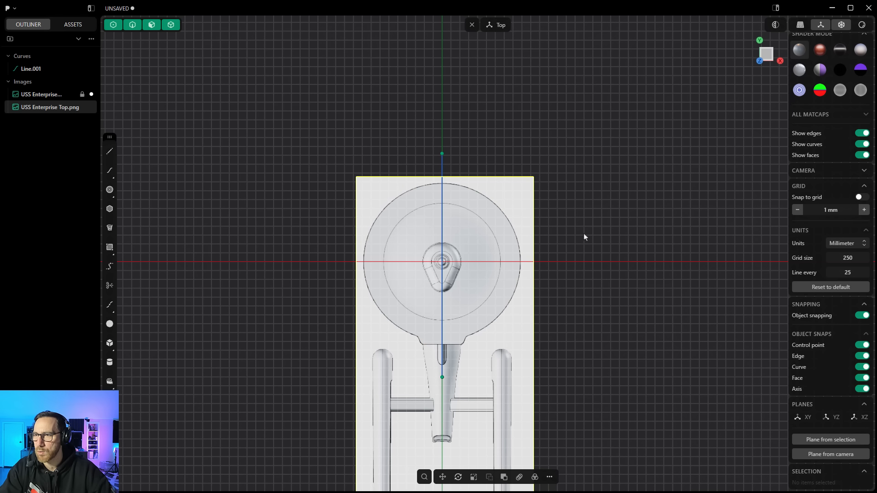
Step: Scale the top blueprint image about 1.29 times so the saucer matches the reference line's length
click(442, 306)
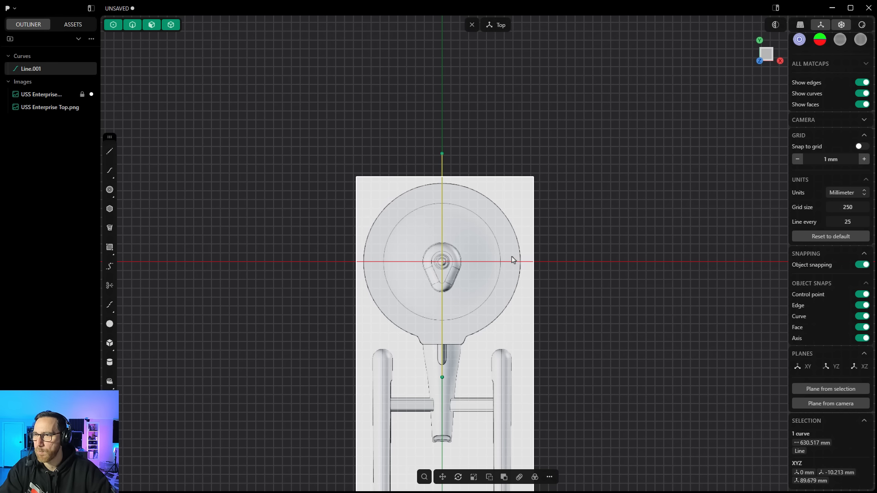
click(492, 205)
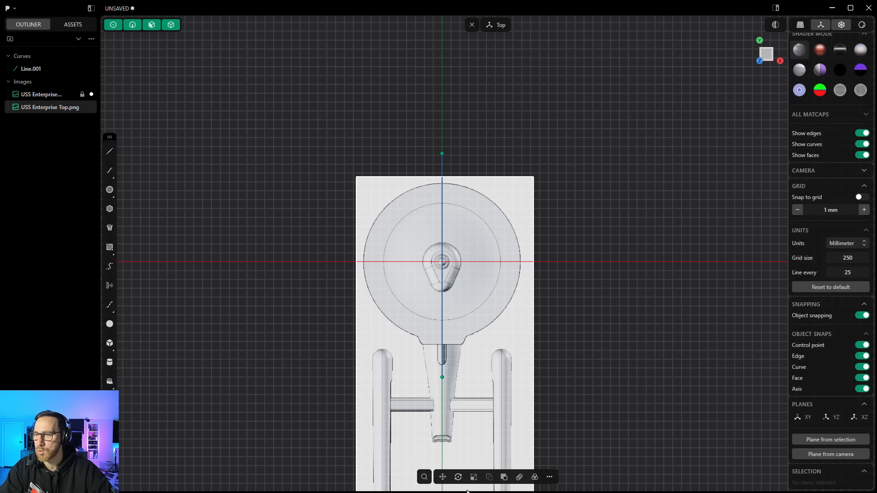
click(474, 477)
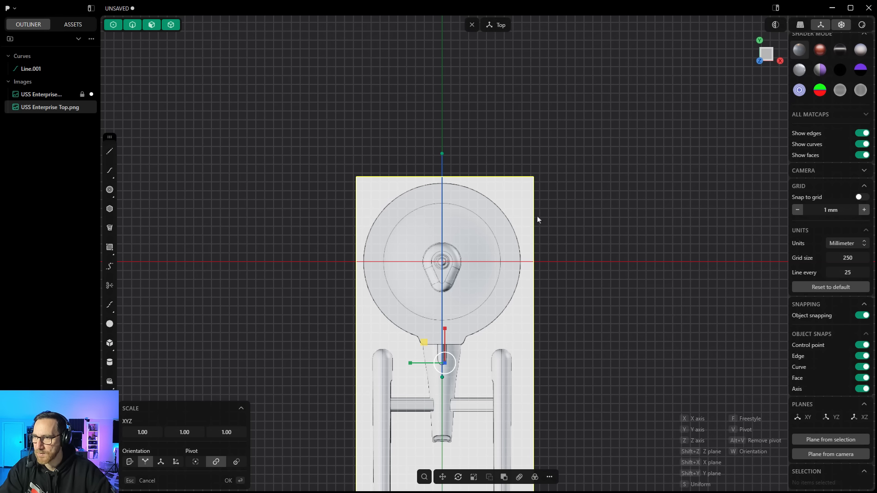
key(s)
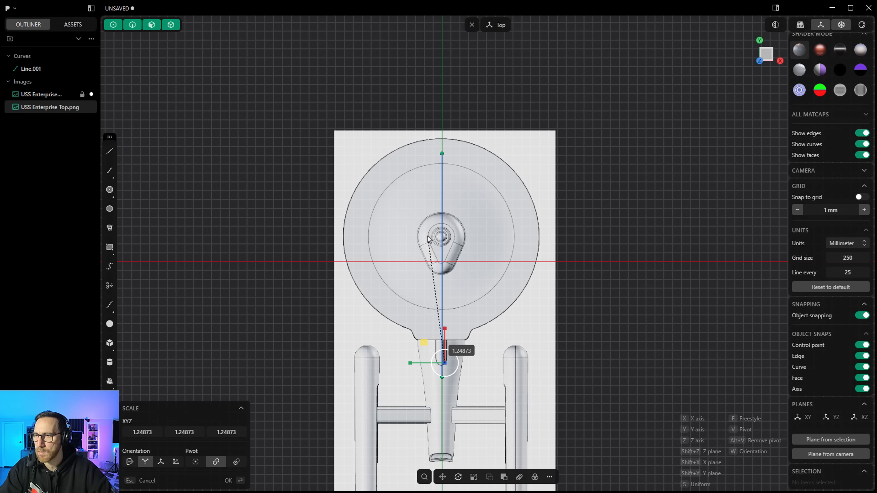
click(428, 237)
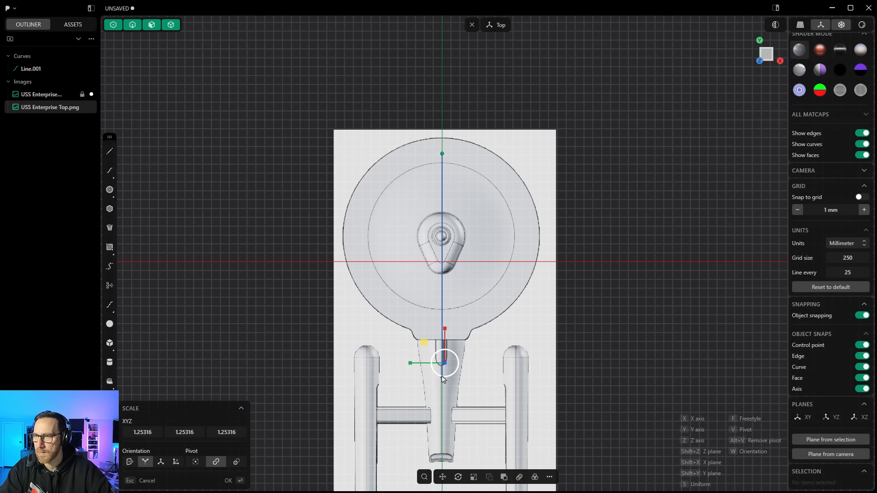
key(s)
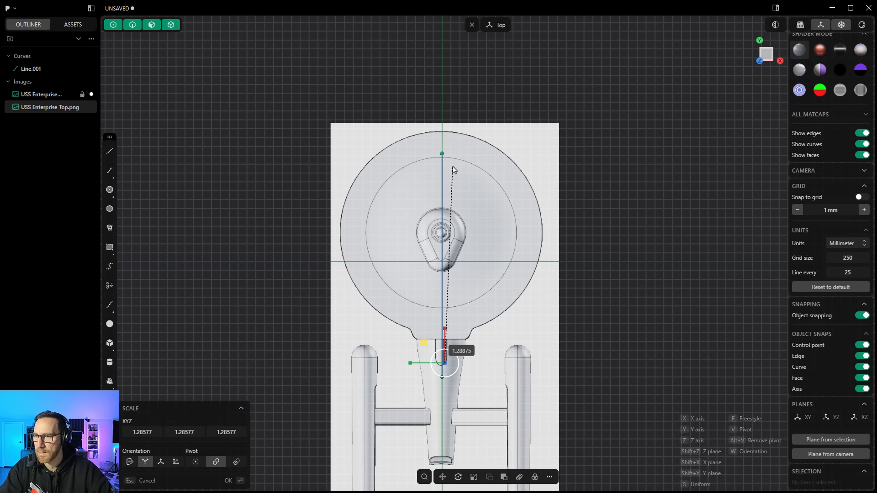
click(464, 168)
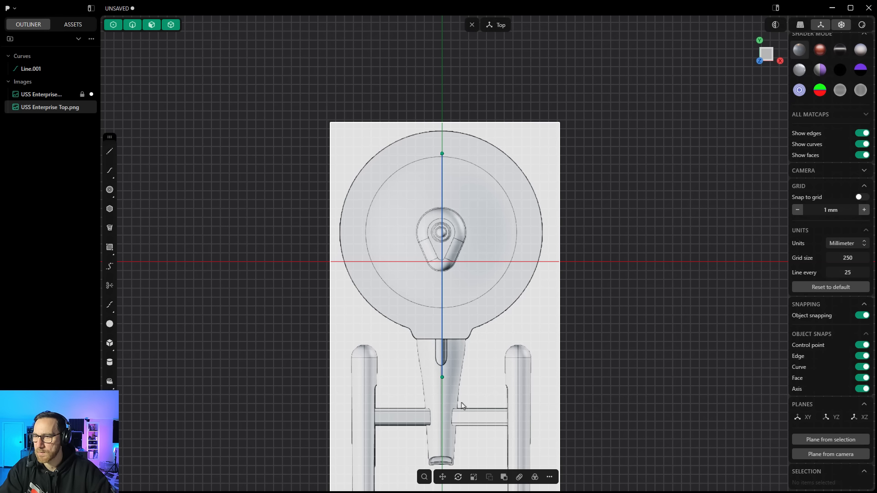
Step: Move the top blueprint image down so the saucer's front edge meets the line's endpoint
click(443, 477)
drag(430, 346, 425, 375)
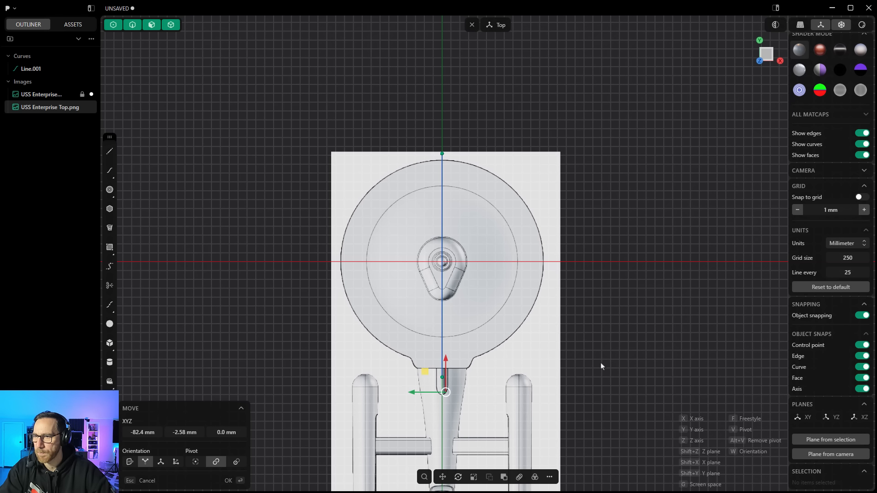
key(Return)
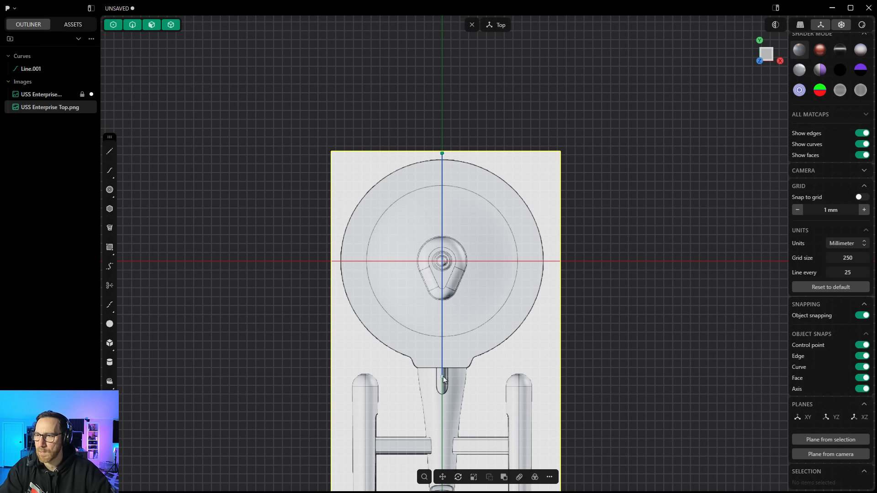
Step: Scale the top blueprint image about 1.10 times to fit the saucer to the line's endpoints
click(474, 478)
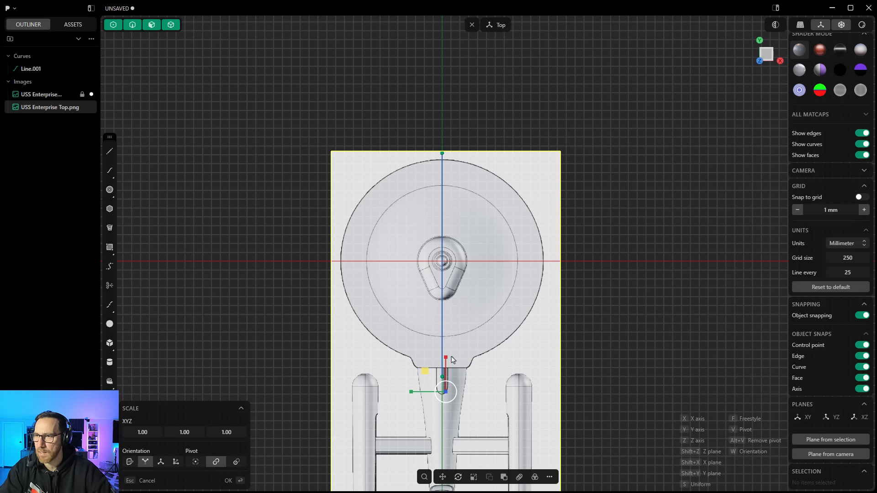
click(424, 372)
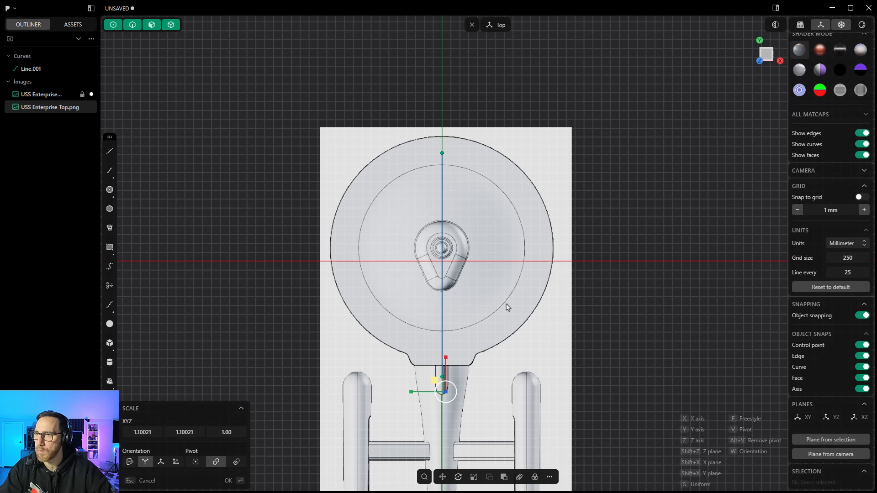
click(569, 284)
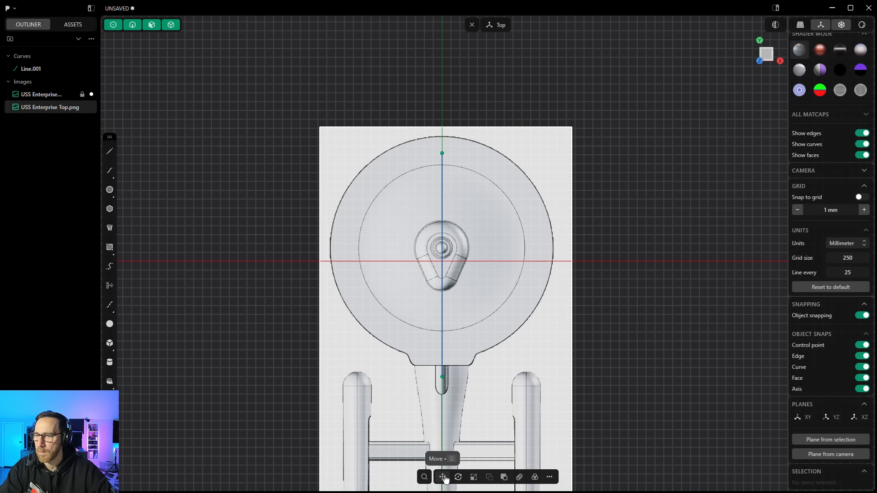
Step: Move the top blueprint image to realign the saucer with the reference line's endpoints
click(442, 477)
drag(424, 373, 426, 390)
right_click(652, 334)
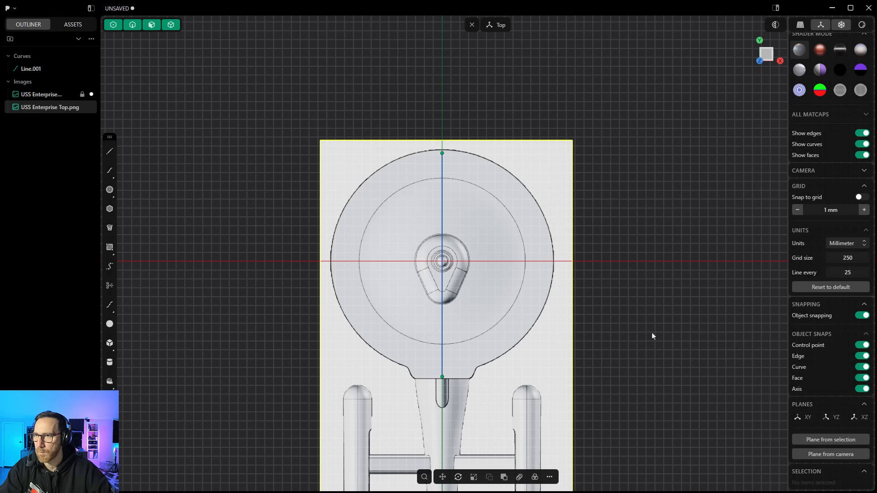
click(652, 334)
Step: Delete the reference line drawn along the saucer
middle_drag(514, 308, 489, 355)
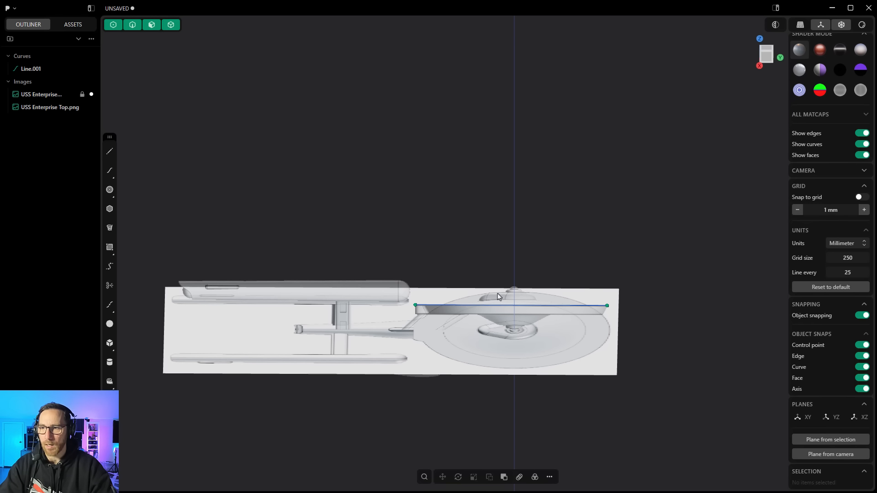
click(489, 306)
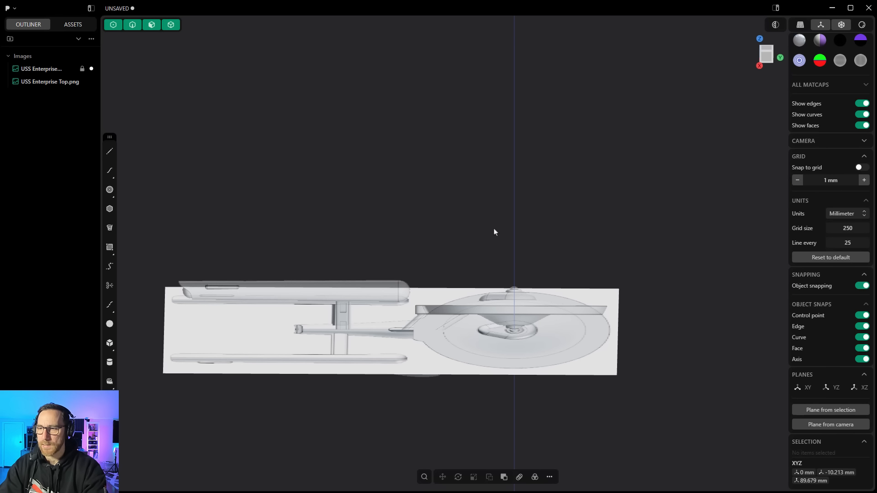
key(Delete)
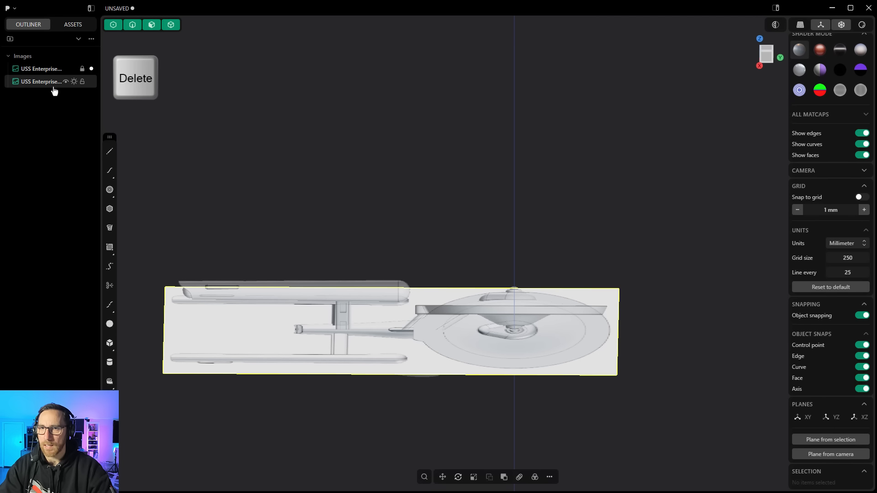
Step: Lock the top blueprint image and set its material opacity to 0.5
click(82, 82)
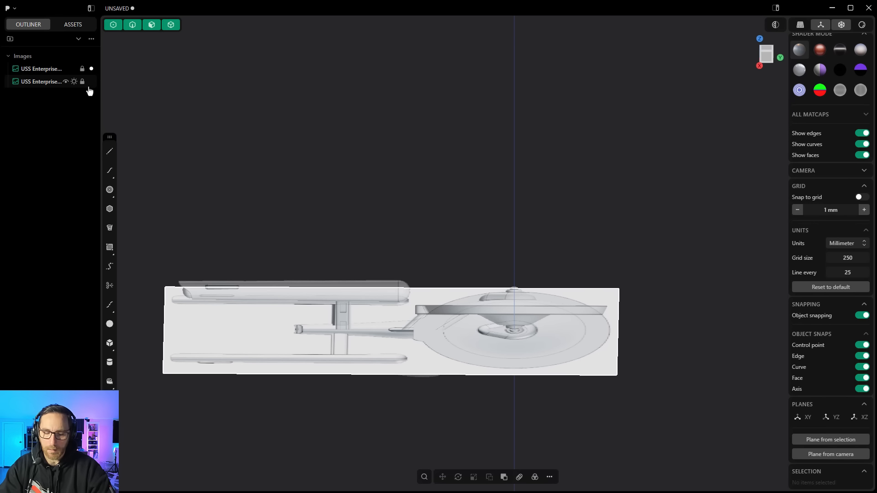
key(m)
click(33, 82)
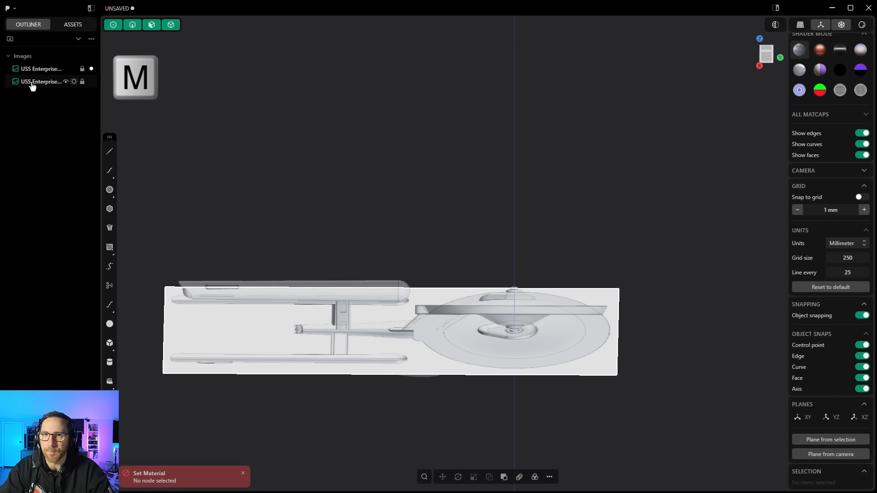
key(m)
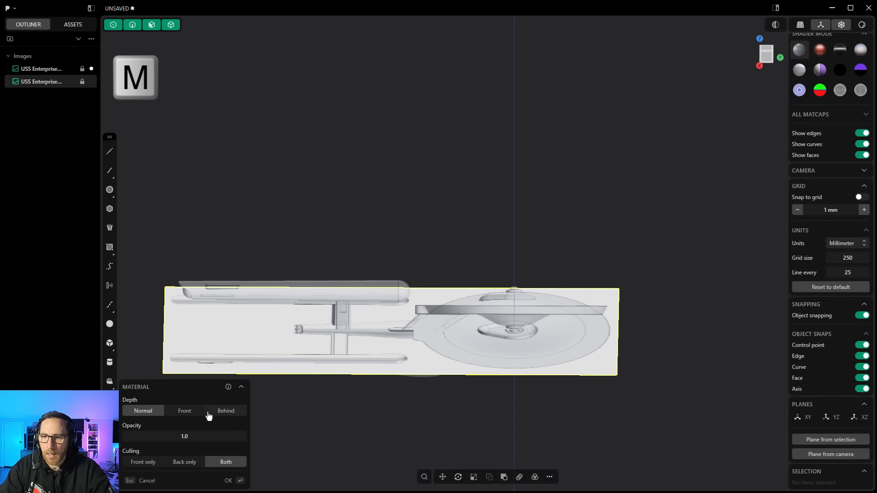
drag(204, 437, 176, 436)
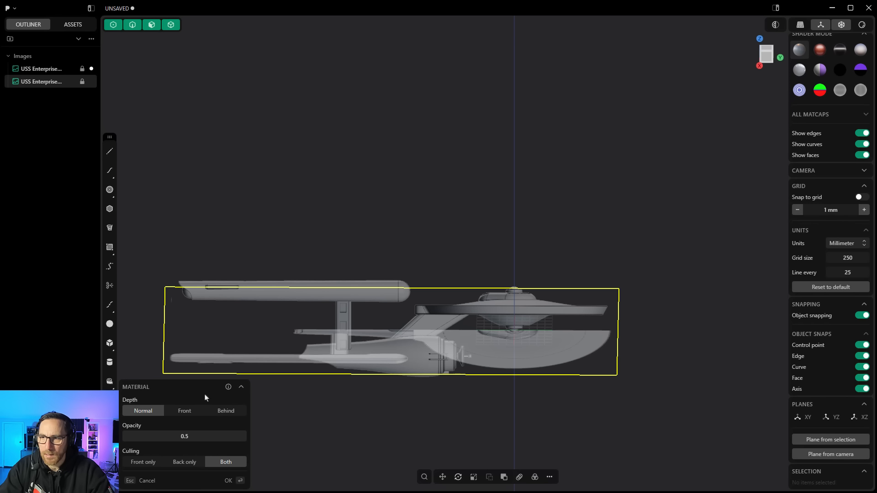
right_click(274, 157)
click(278, 157)
Step: Hide both blueprint images in the outliner
scroll(280, 158, down, 4)
middle_drag(462, 171, 481, 158)
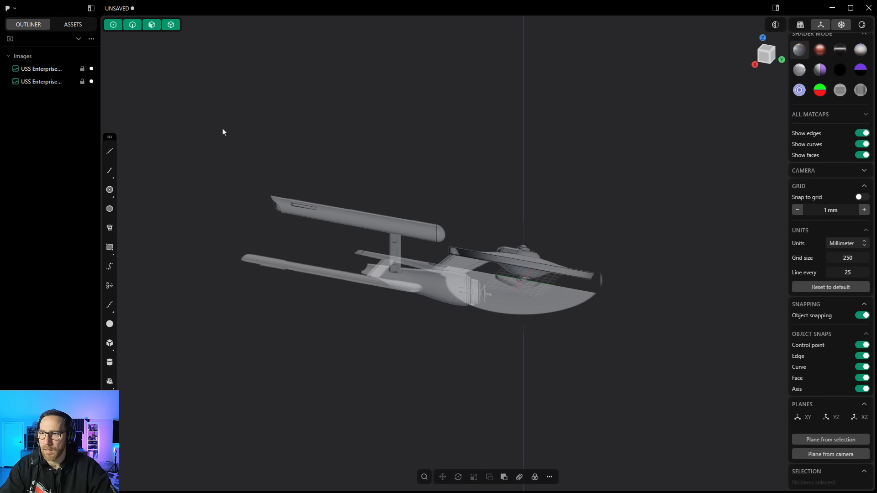
click(66, 68)
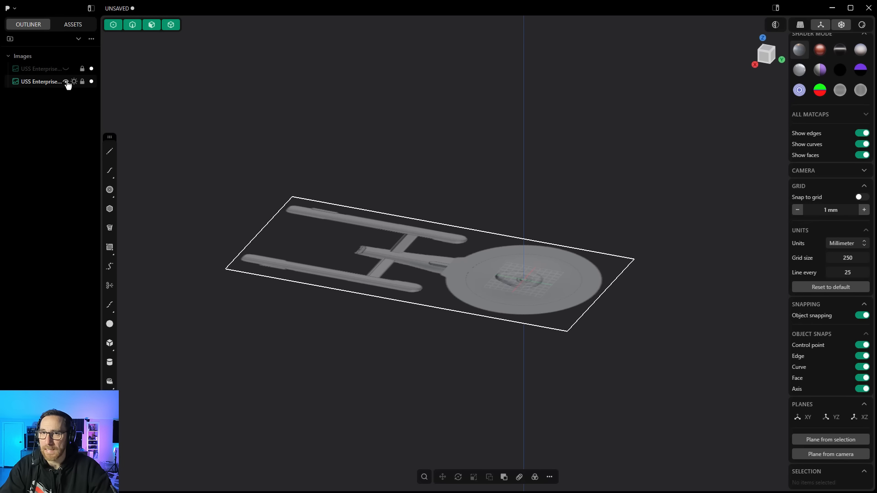
click(66, 81)
Step: Draw a center-point rectangle from the origin in the top view, about 504 mm across
middle_drag(263, 130, 272, 159)
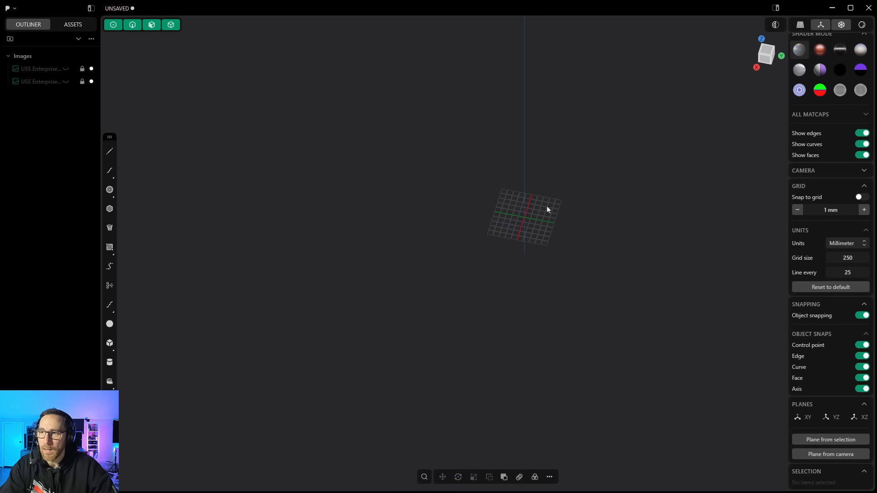
key(7)
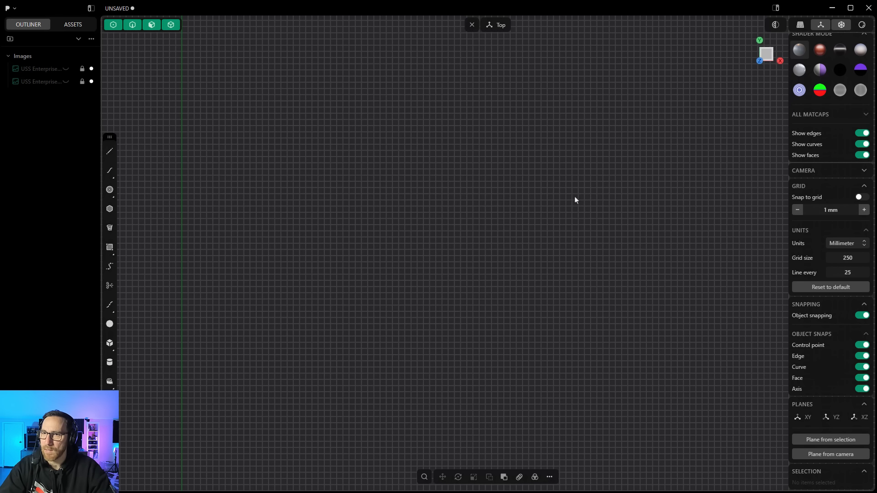
key(slash)
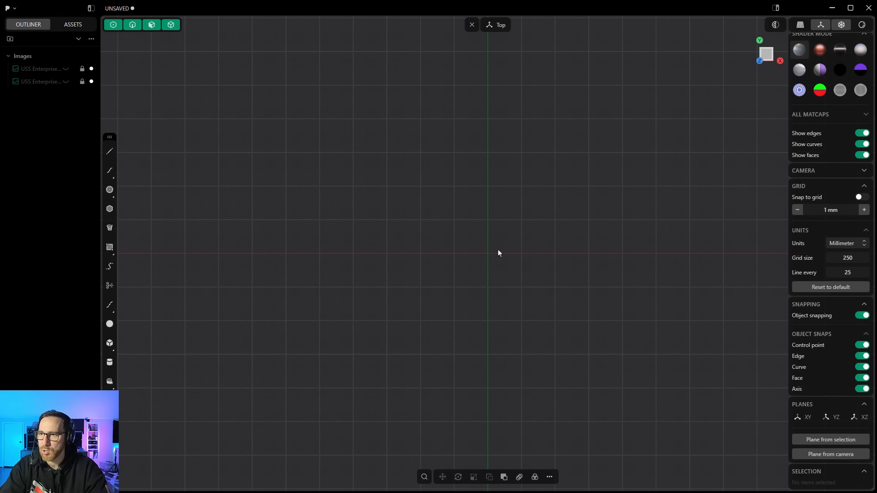
click(110, 248)
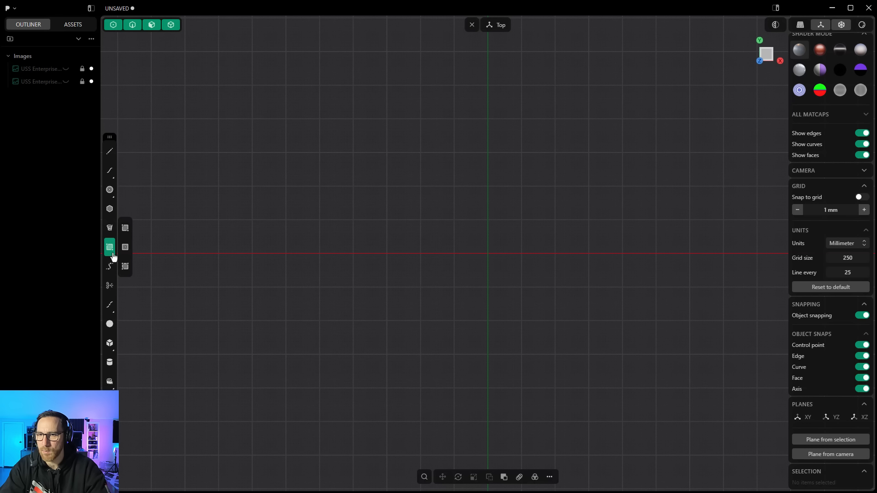
click(125, 250)
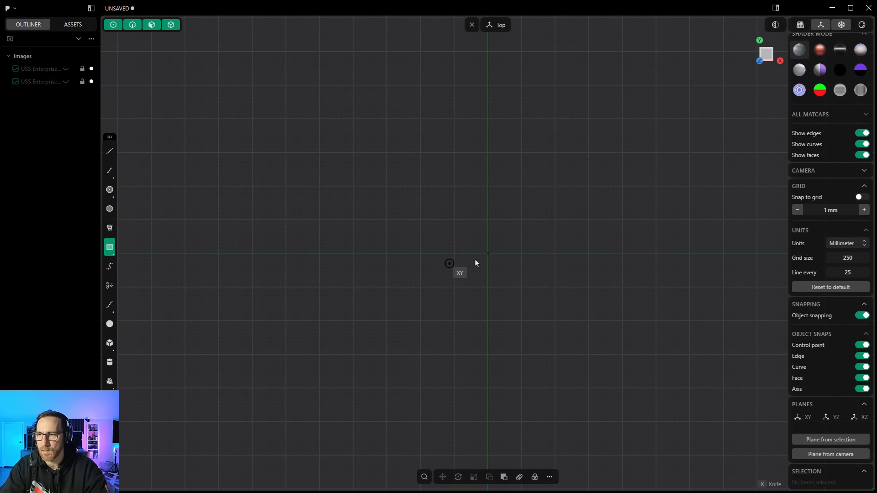
click(487, 254)
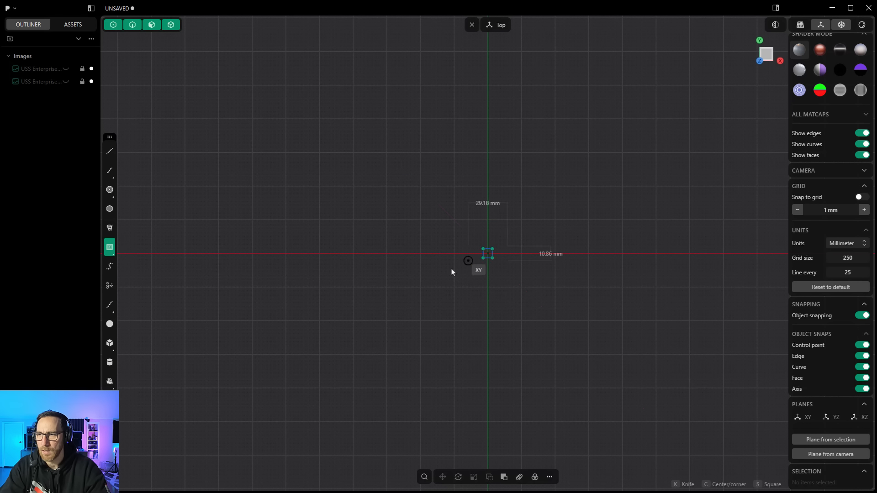
click(147, 366)
Step: Extrude the rectangle upward into a box and delete the leftover rectangle curve
scroll(251, 264, down, 1)
right_drag(354, 272, 334, 196)
key(e)
drag(284, 221, 284, 147)
key(Return)
click(37, 95)
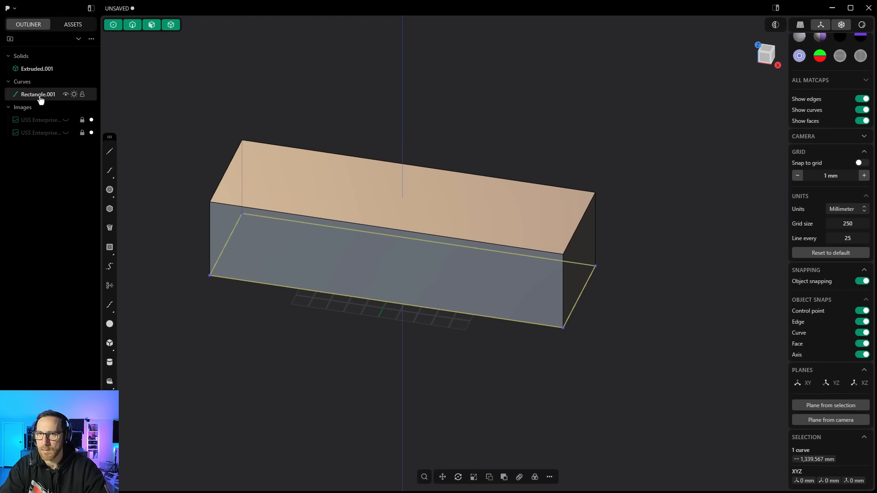
key(Delete)
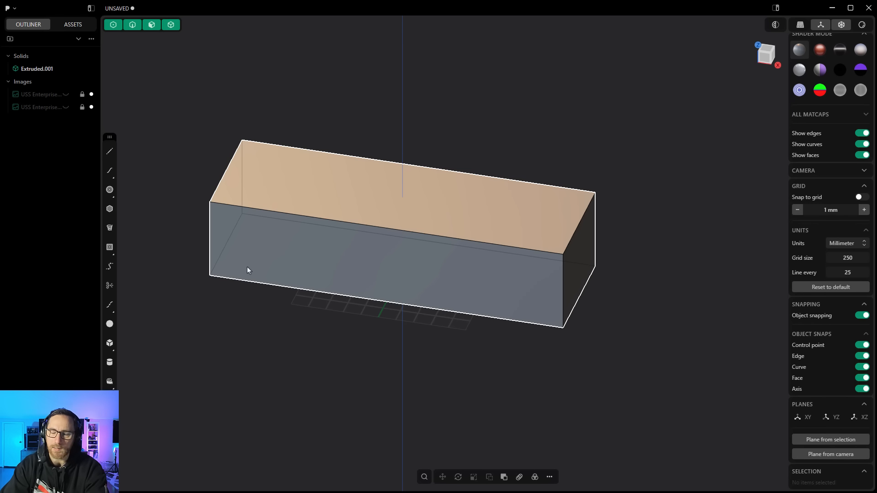
Step: Create a plane from the box's front face and import the USS Enterprise Side blueprint onto it
click(254, 237)
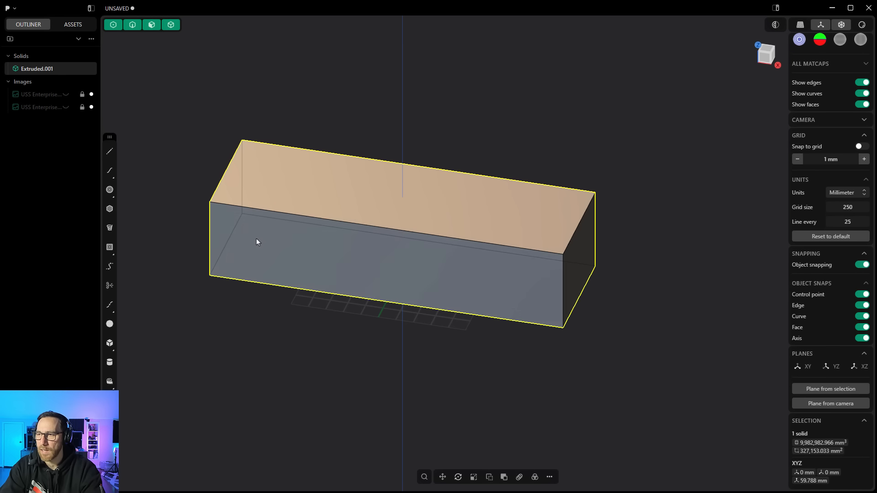
key(o)
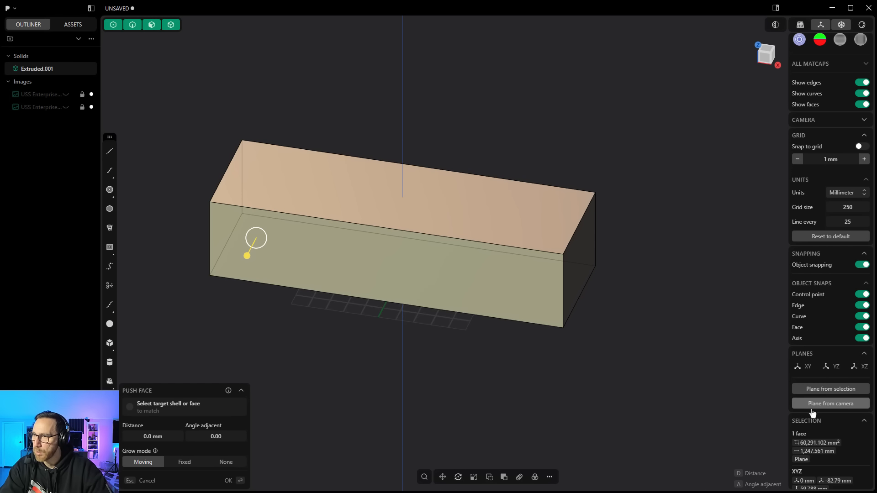
click(830, 390)
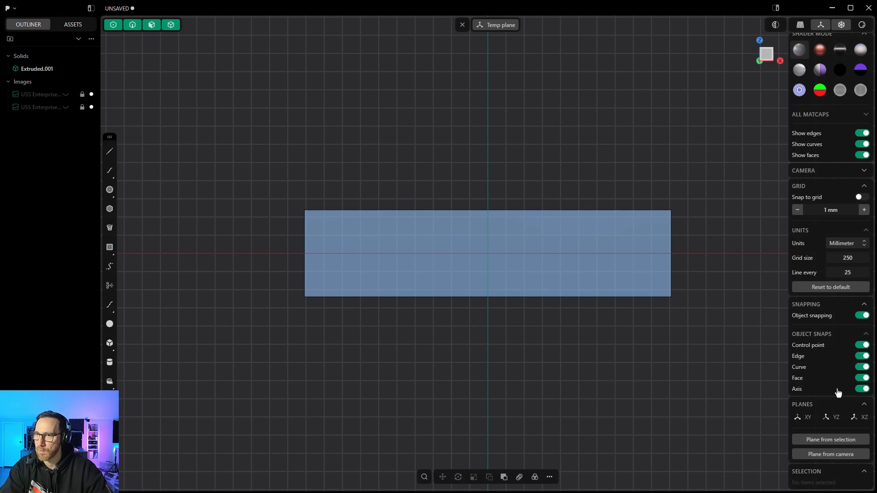
click(17, 10)
click(23, 79)
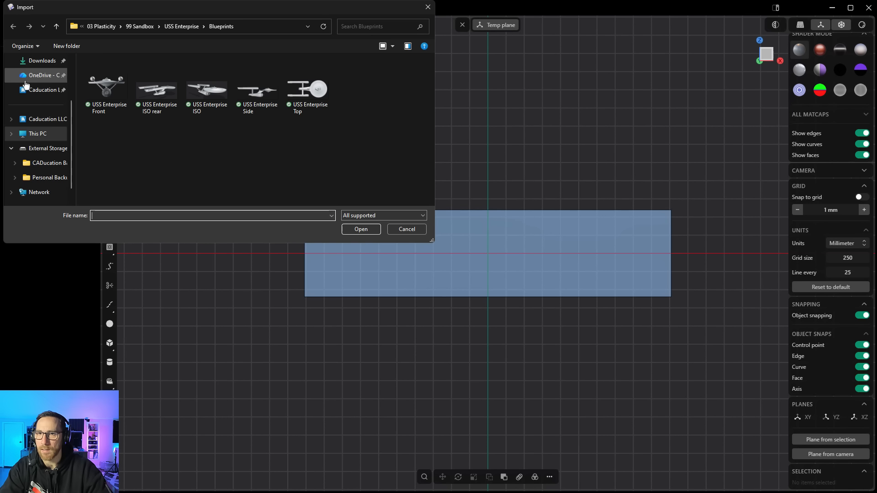
click(257, 90)
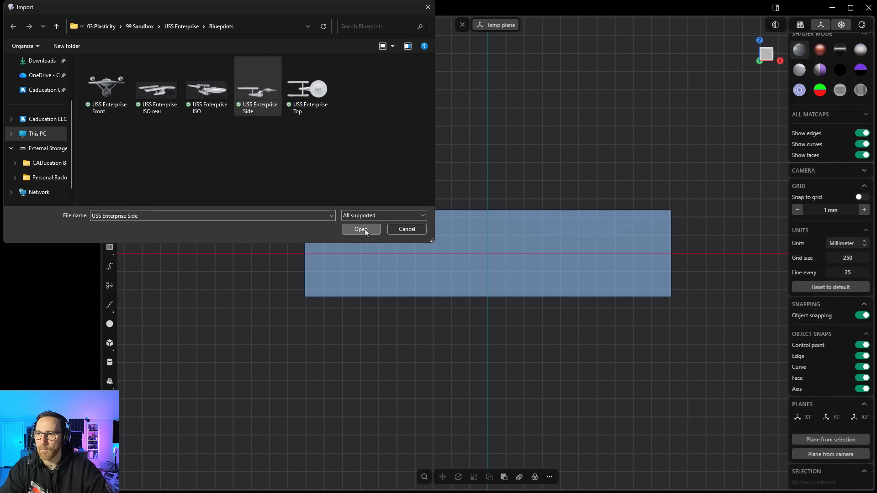
click(361, 230)
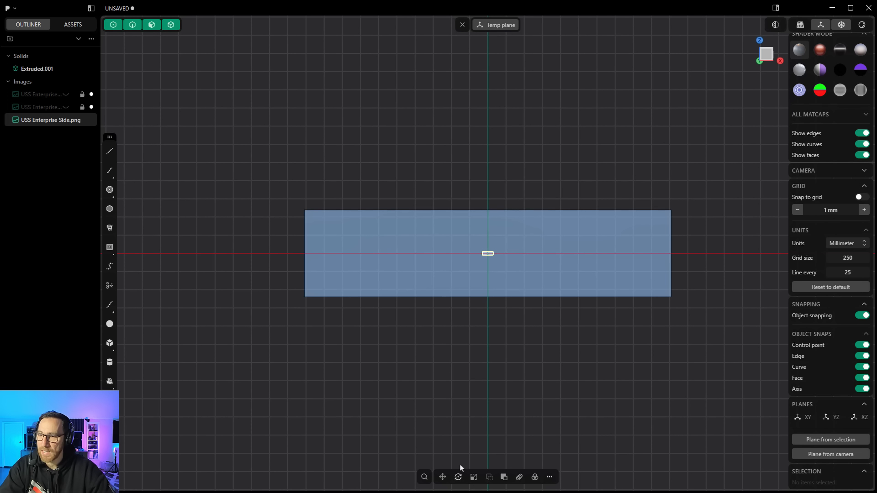
click(473, 477)
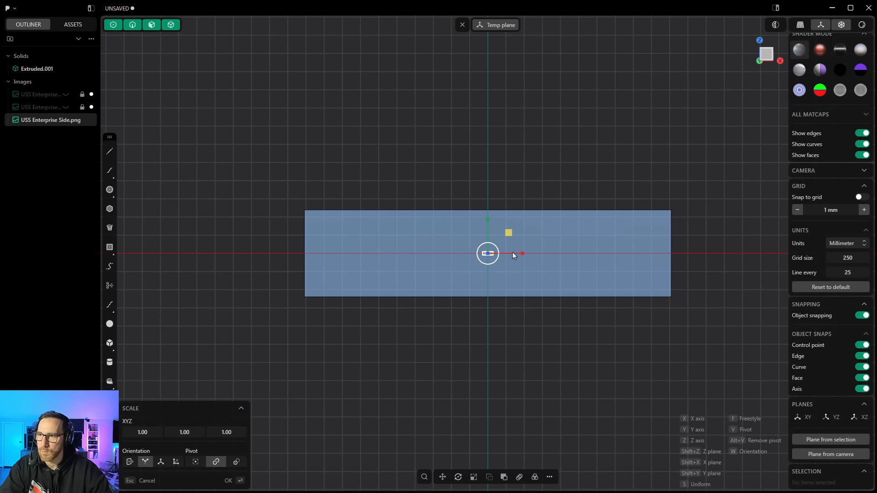
drag(509, 233, 763, 35)
click(762, 36)
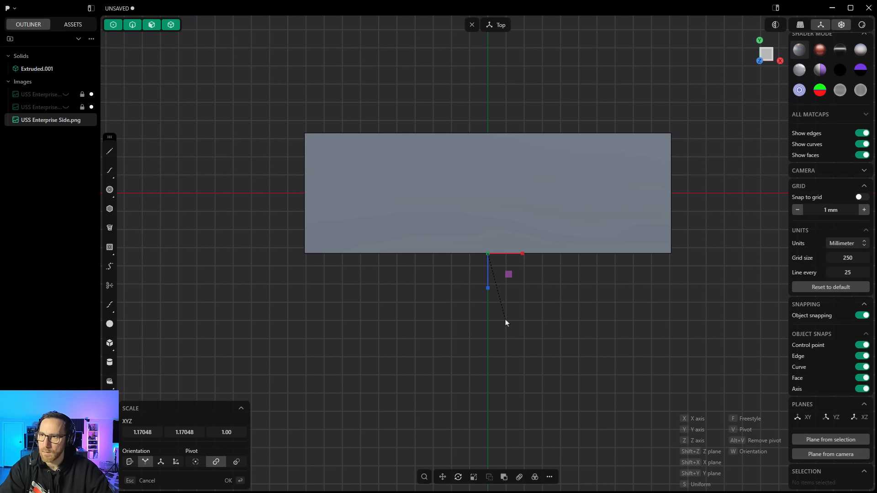
key(Escape)
key(Escape)
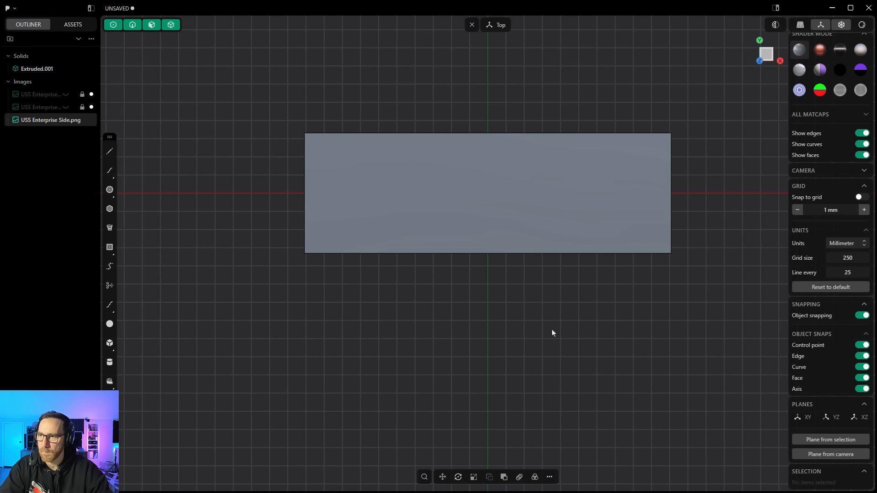
Step: Scale the imported side blueprint image uniformly about 18.87 times
middle_drag(552, 331, 537, 235)
key(s)
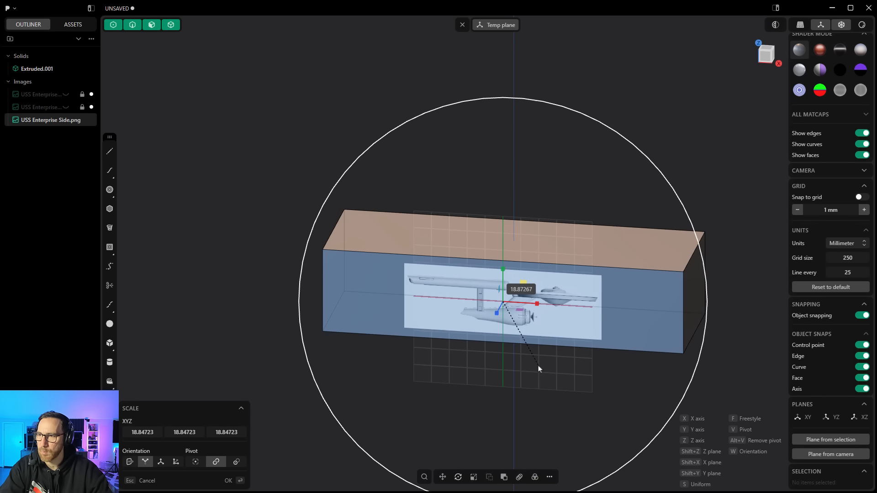
click(552, 381)
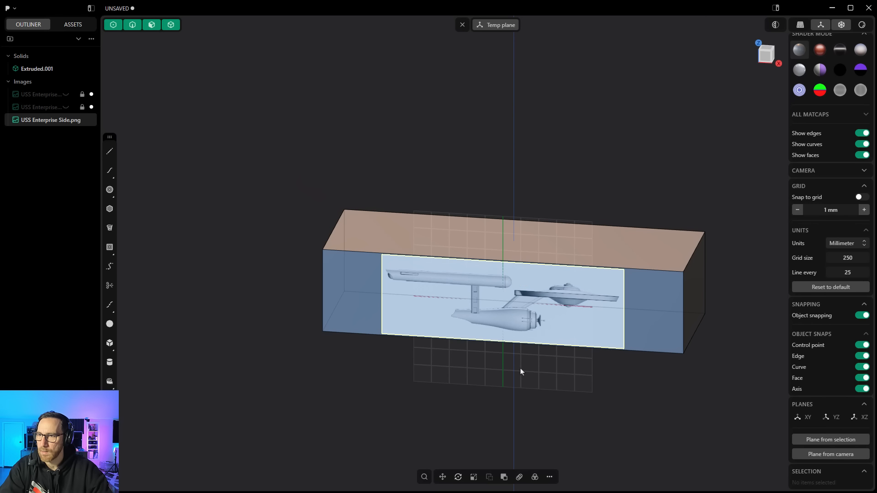
Step: Exit the temporary plane and lock the imported side blueprint image
scroll(521, 369, down, 1)
middle_drag(689, 228, 622, 201)
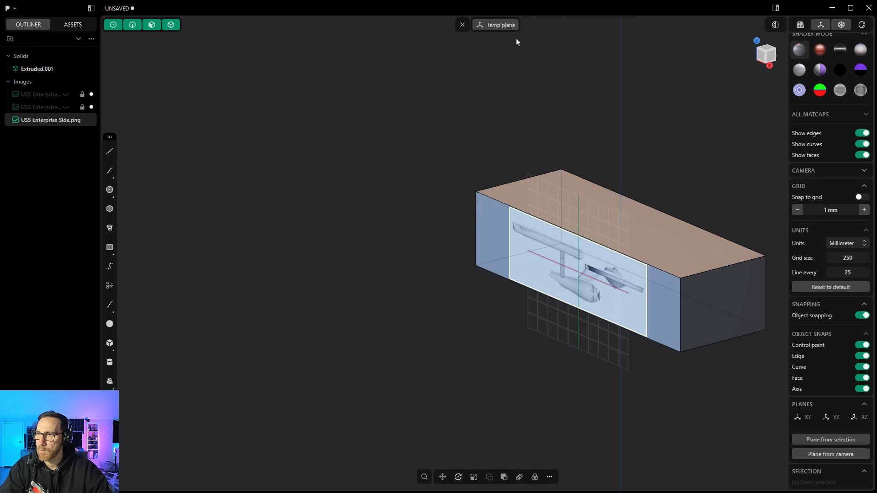
click(462, 25)
shift+middle_drag(629, 156, 442, 110)
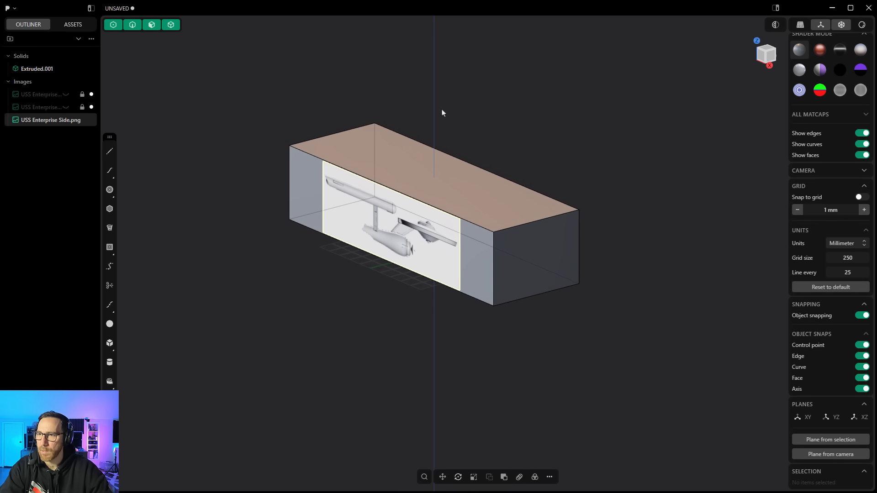
middle_drag(451, 165, 476, 274)
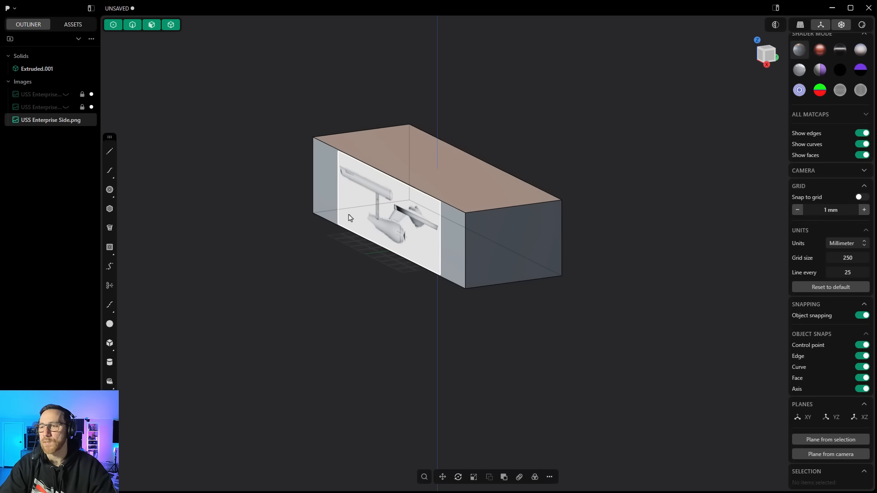
click(391, 152)
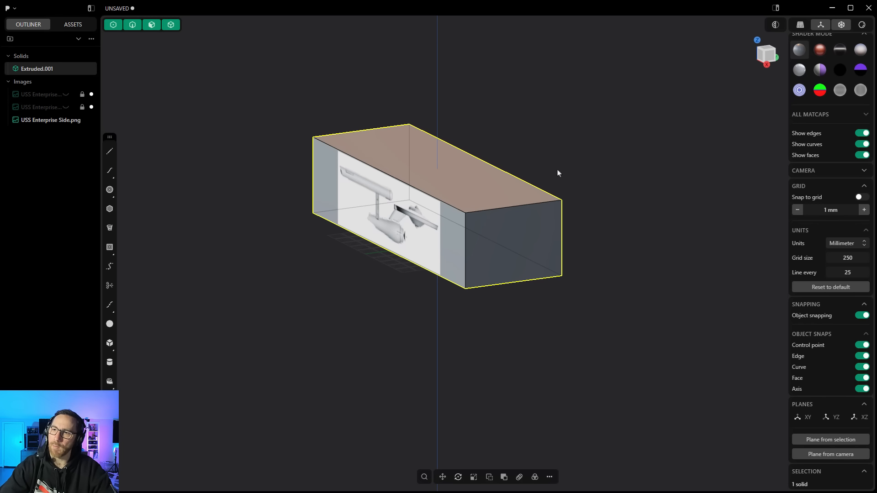
click(82, 120)
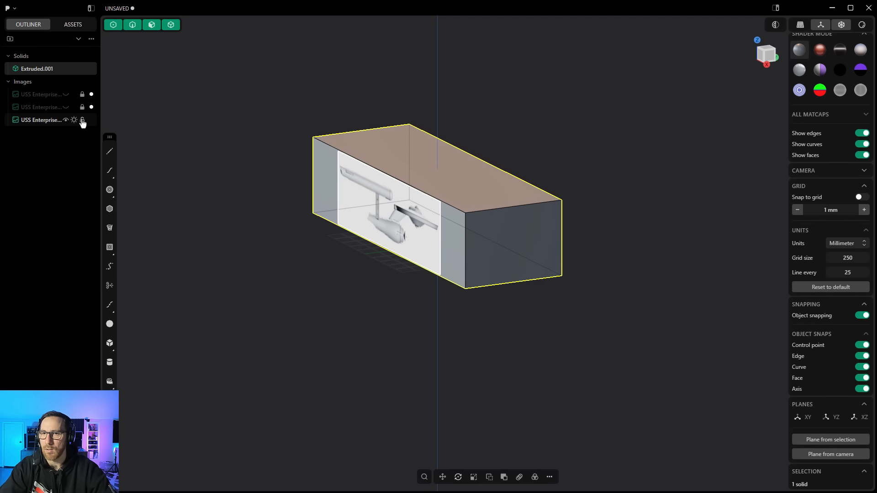
click(335, 260)
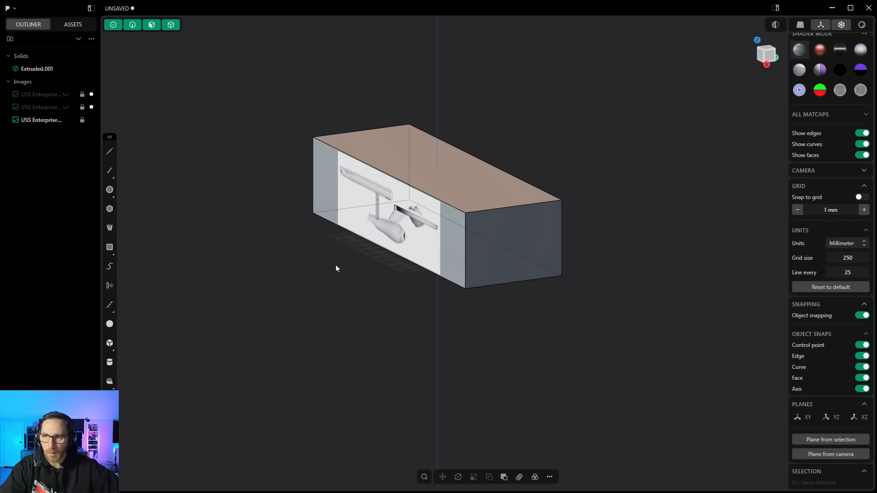
Step: Open the recent starter file with images, discarding unsaved changes
click(7, 8)
mouse_move(18, 24)
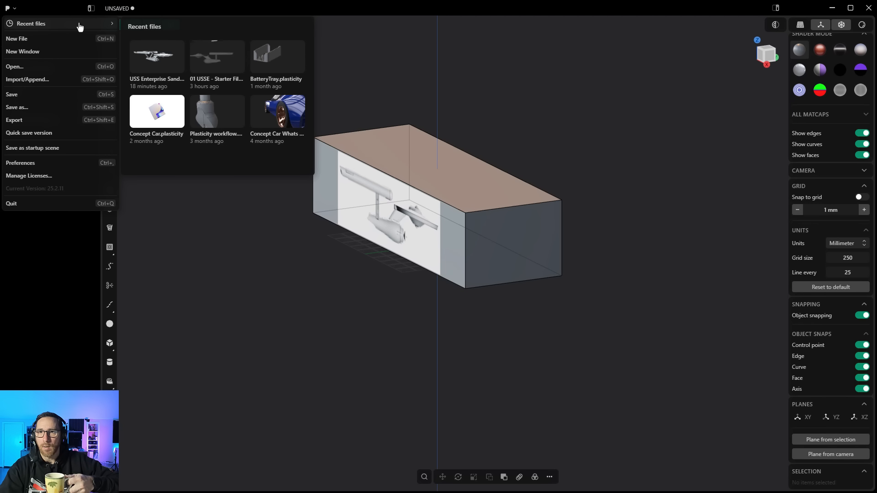
click(216, 63)
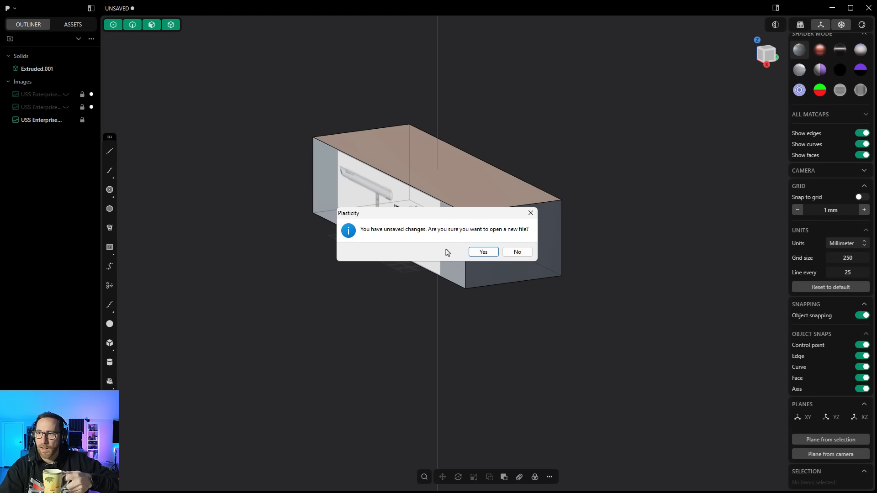
click(484, 254)
scroll(495, 344, down, 4)
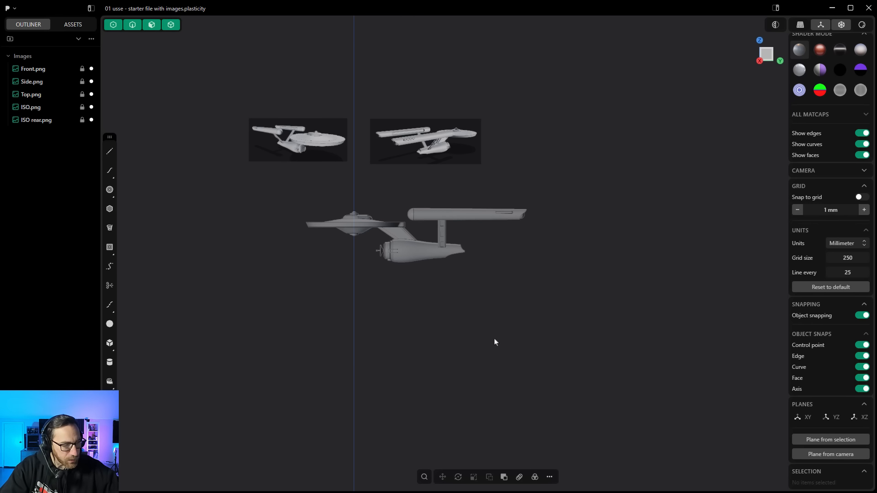
mouse_move(493, 341)
middle_down()
mouse_move(480, 313)
mouse_move(499, 339)
middle_up()
scroll(380, 241, up, 3)
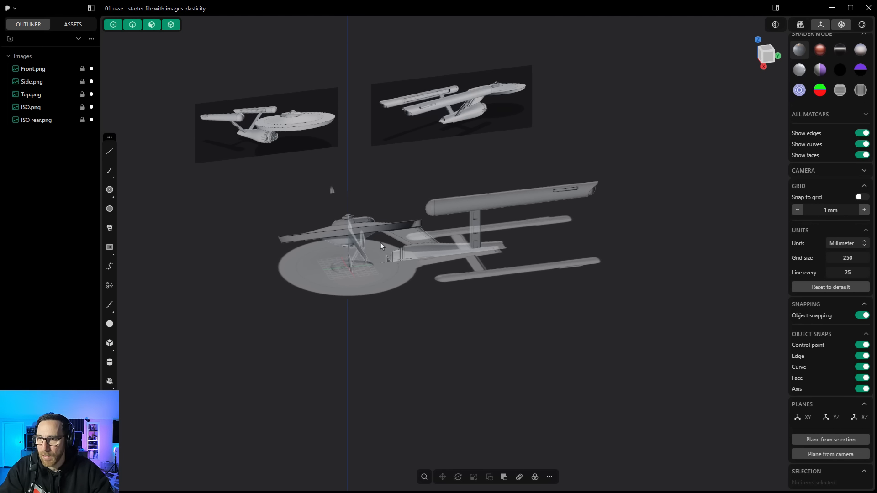
Step: Examine the ISO and ISO rear reference images by selecting each one in the outliner
scroll(384, 251, up, 2)
scroll(385, 250, up, 2)
middle_drag(388, 262, 365, 252)
scroll(365, 252, down, 2)
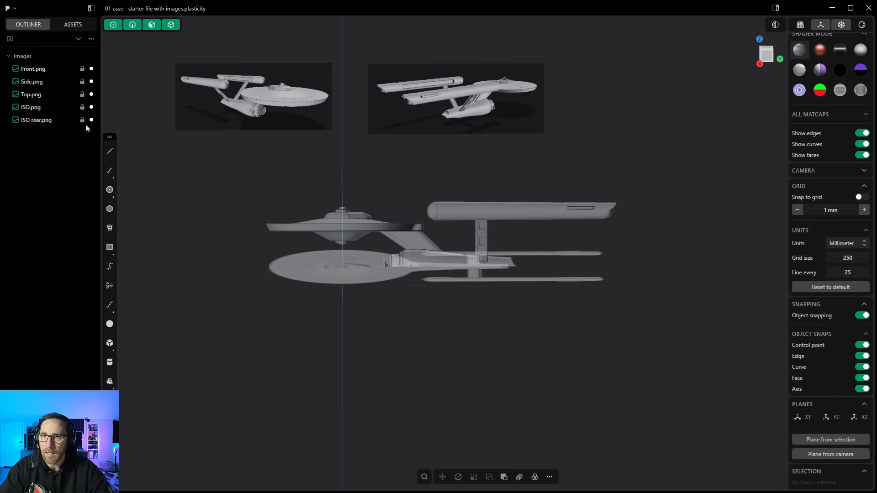
click(65, 109)
click(66, 108)
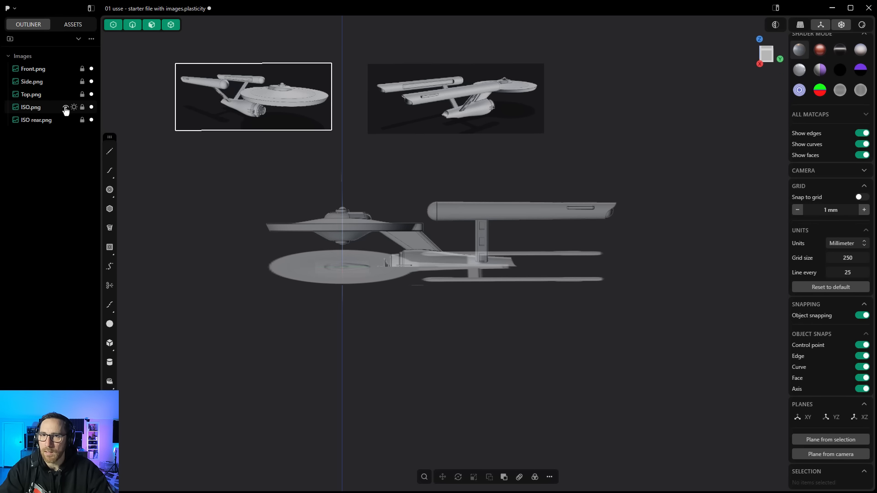
click(65, 121)
click(65, 121)
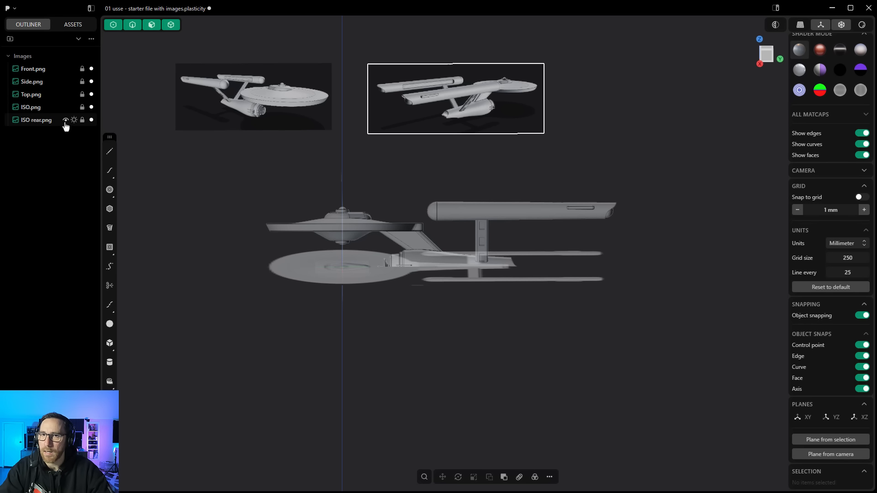
Step: Hide the ISO rear reference image and then make it visible again
click(33, 122)
key(h)
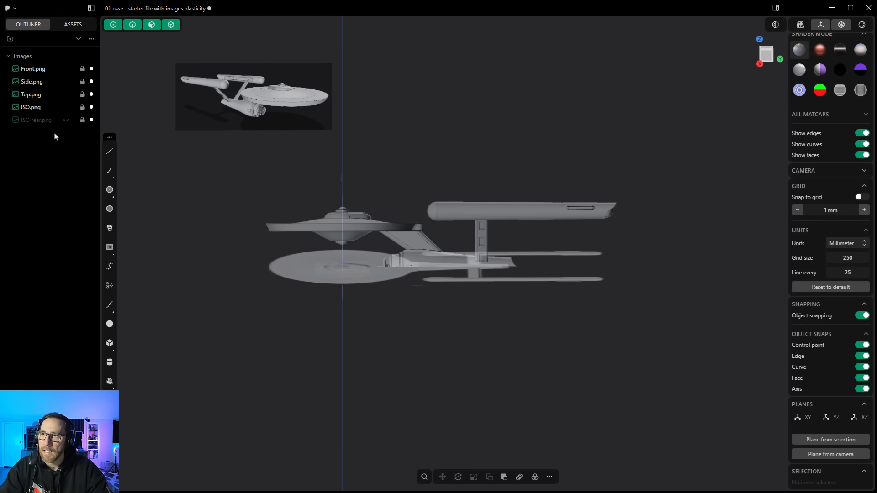
click(40, 122)
click(67, 120)
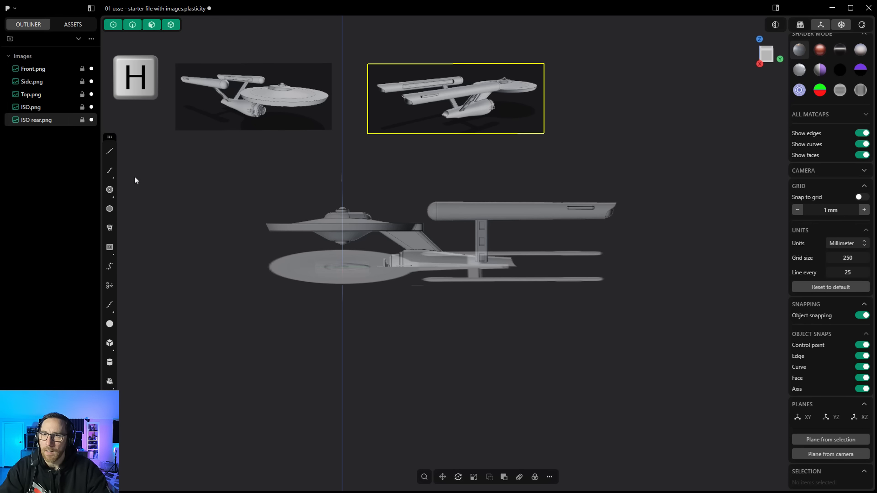
click(149, 187)
Step: Isolate the Front reference image to view it on its own, then exit isolation
click(27, 70)
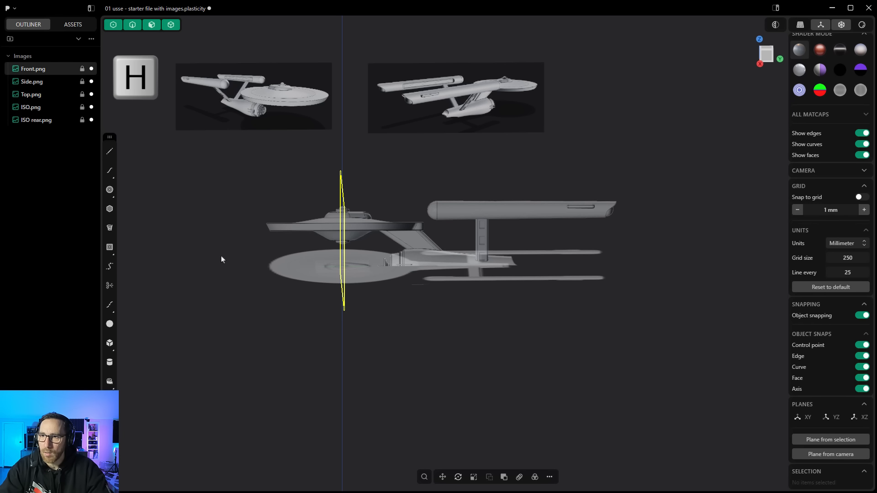
middle_drag(221, 256, 250, 262)
key(/)
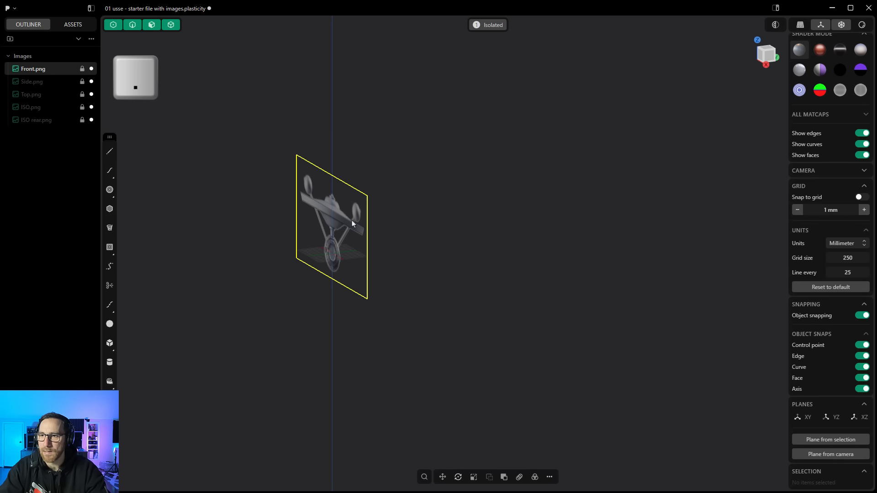
key(/)
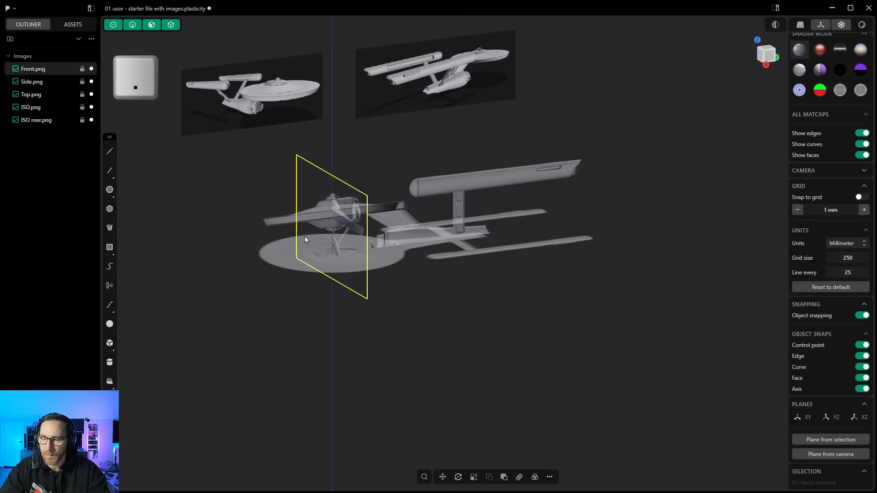
mouse_move(496, 319)
middle_down()
mouse_move(471, 314)
mouse_move(498, 309)
mouse_move(466, 307)
mouse_move(514, 318)
middle_up()
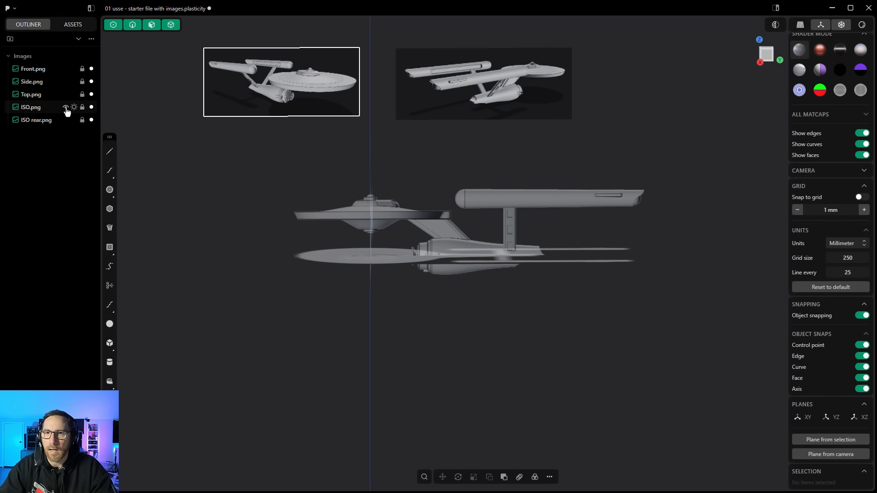
Step: Hide the ISO, ISO rear, Front and Top reference images so only the Side image stays visible
click(65, 107)
click(66, 120)
middle_drag(454, 144, 388, 170)
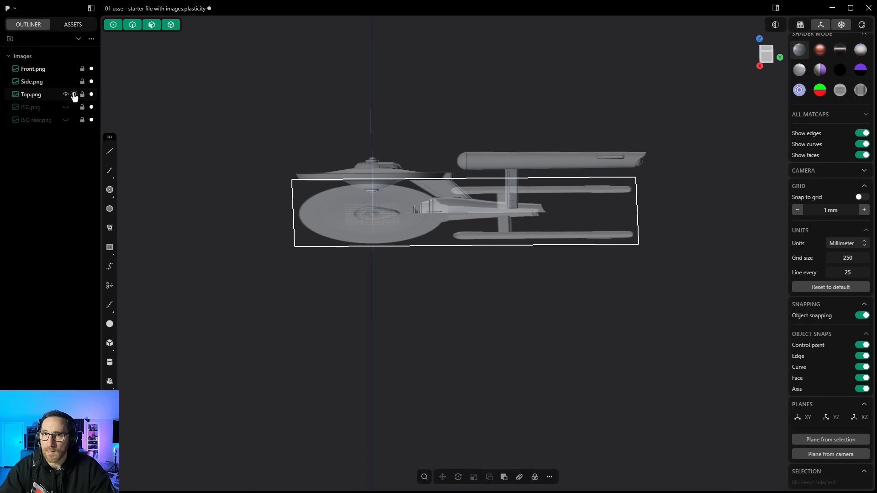
click(66, 68)
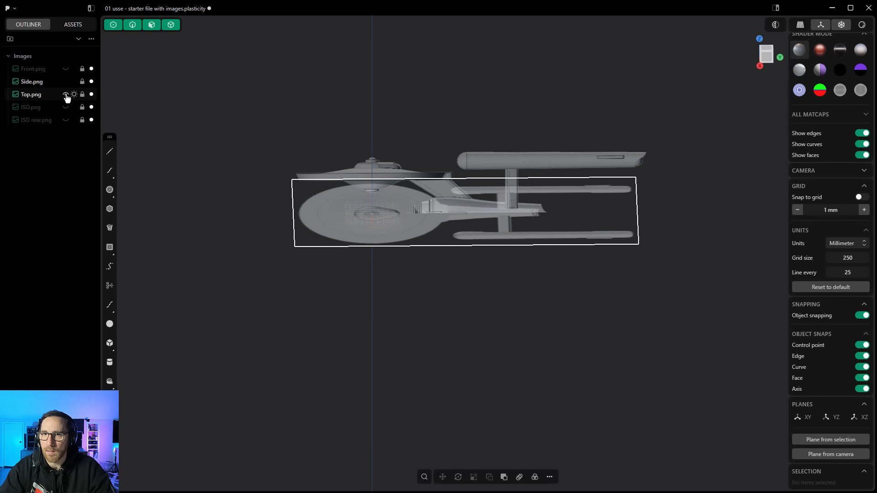
click(66, 94)
middle_drag(404, 251, 402, 237)
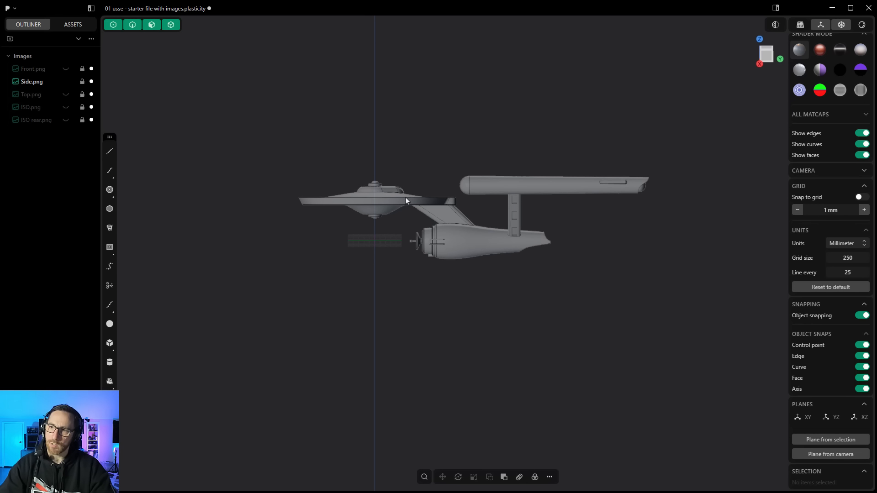
Step: Switch to the Right view and draw a vertical centre line through the saucer from the dome top to the bottom
click(766, 53)
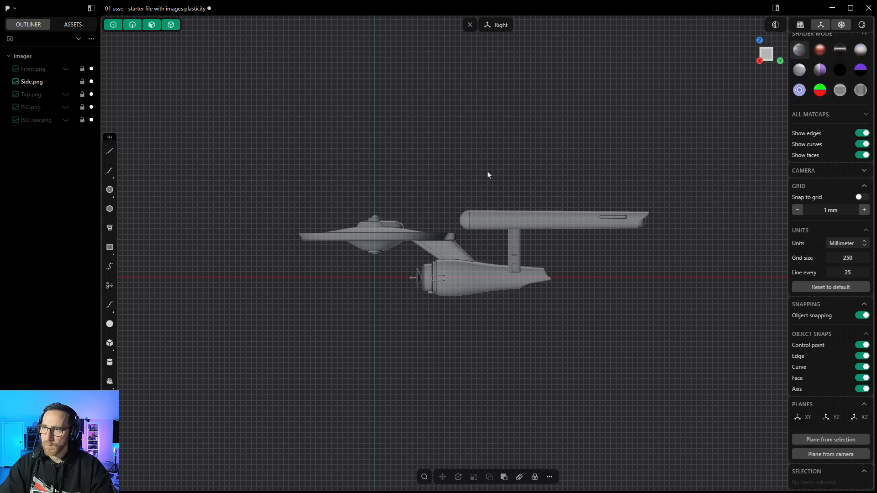
scroll(359, 246, up, 5)
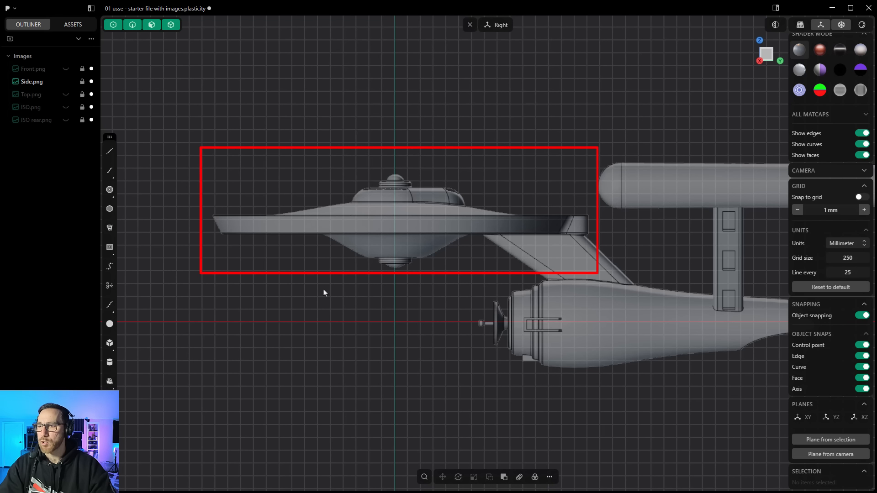
scroll(309, 289, down, 1)
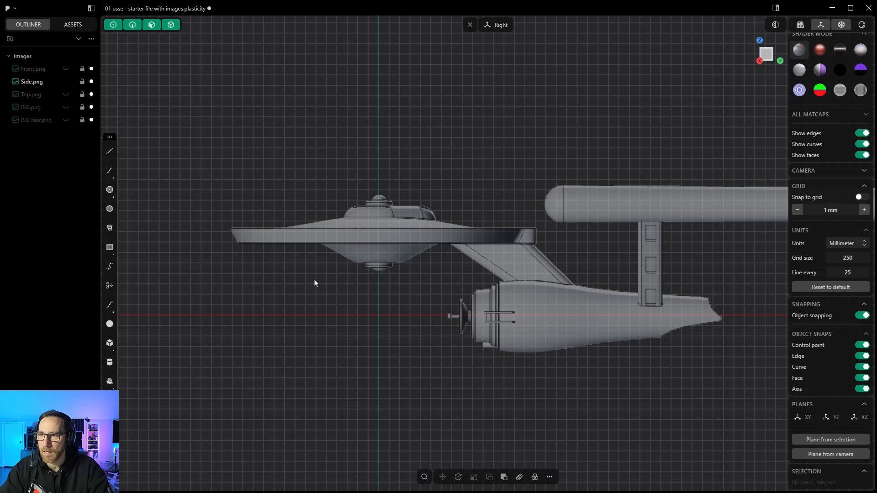
scroll(434, 232, up, 5)
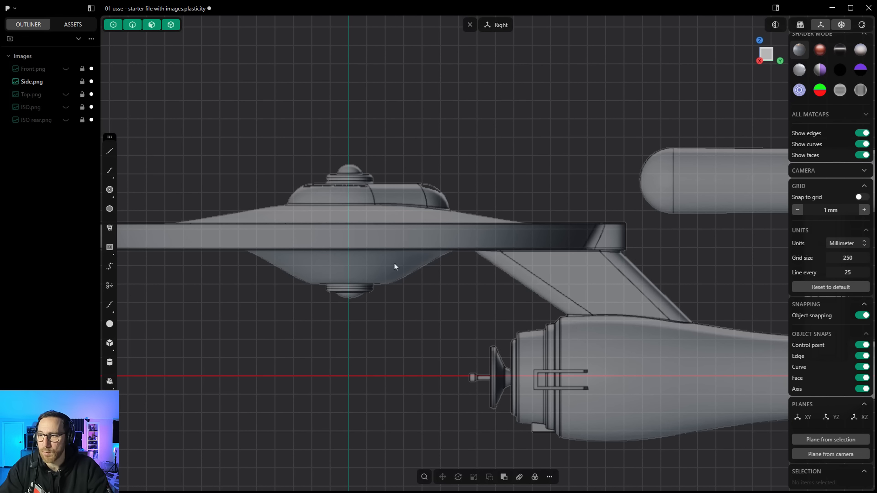
scroll(327, 235, down, 5)
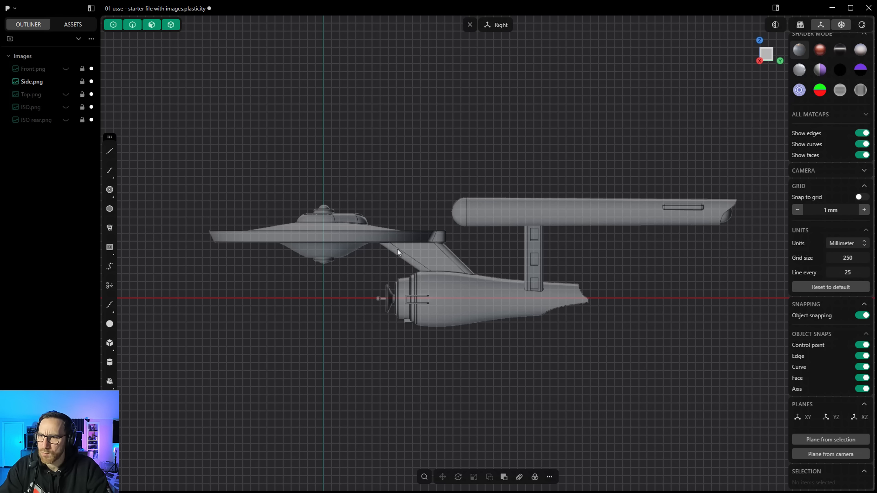
scroll(398, 248, up, 3)
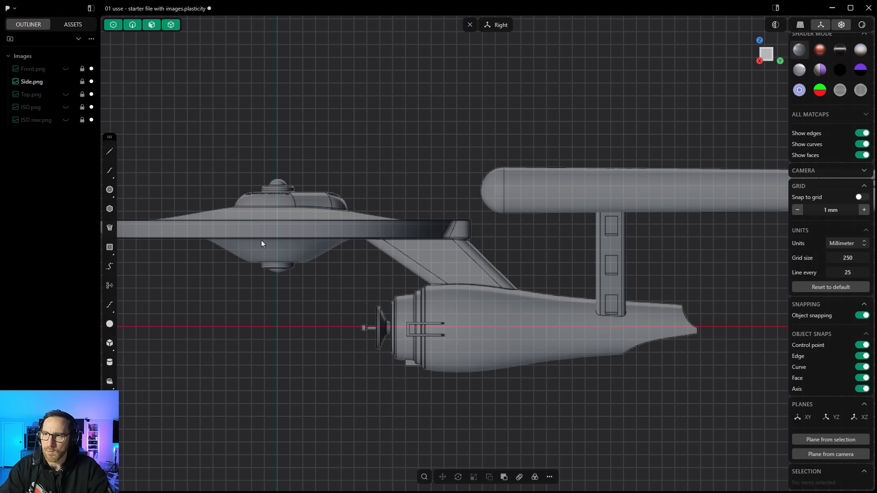
middle_drag(274, 273, 328, 275)
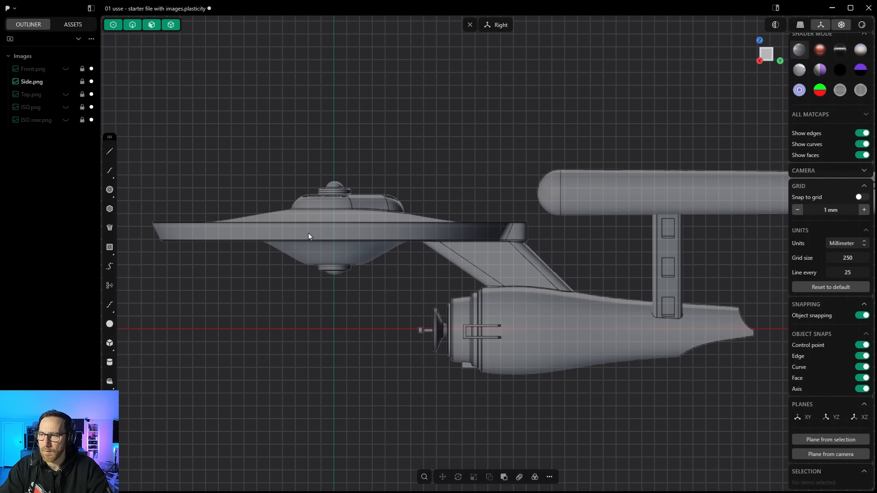
click(109, 152)
scroll(338, 243, up, 6)
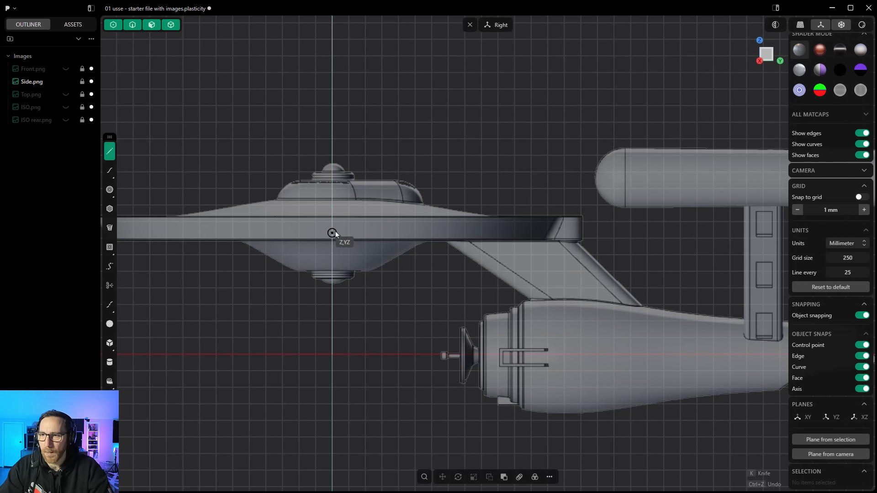
scroll(326, 180, up, 2)
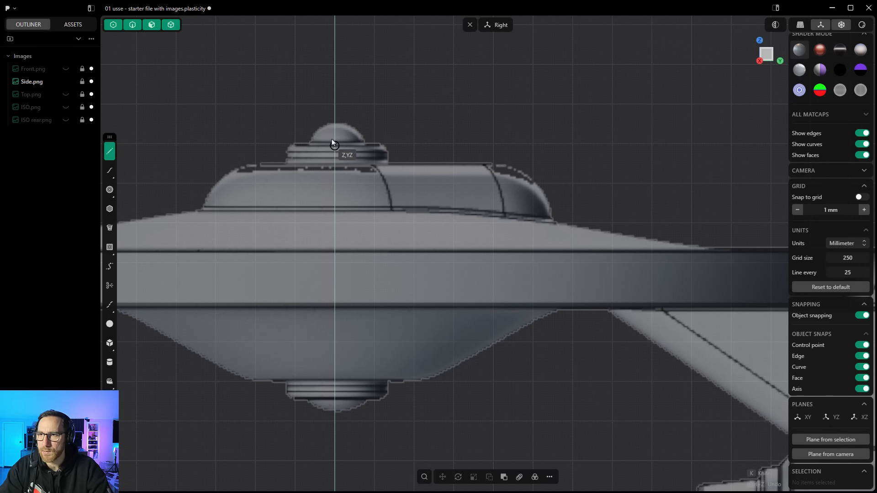
click(335, 123)
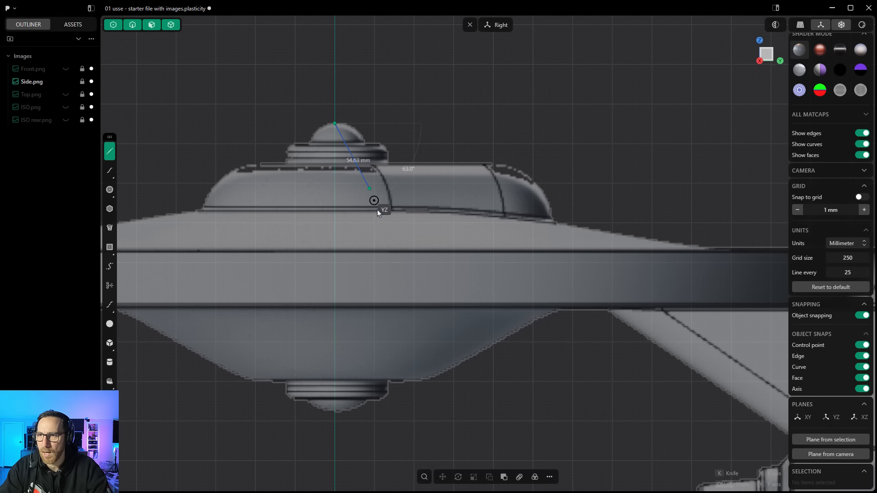
click(335, 412)
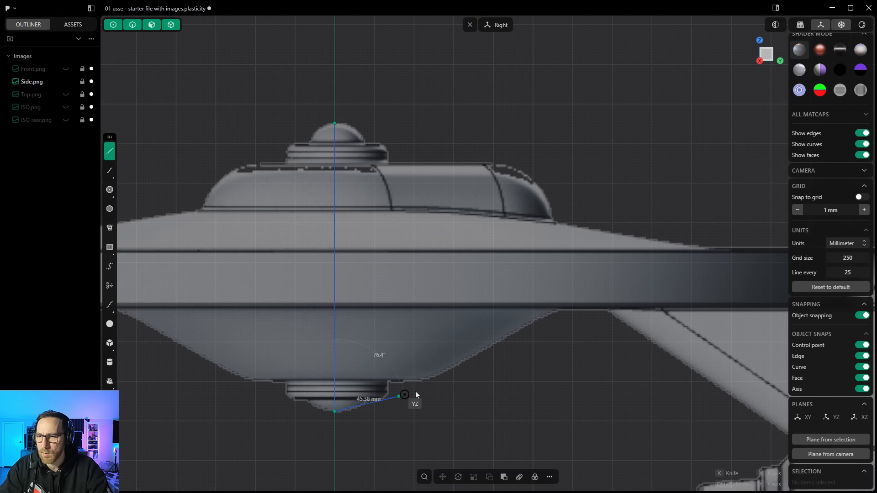
right_click(464, 391)
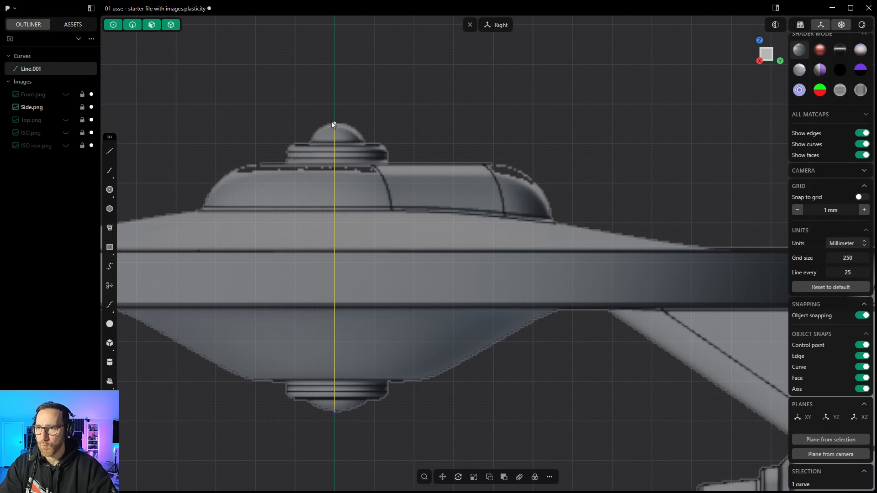
Step: Draw a circle on the centre line matching the top dome of the saucer
click(109, 193)
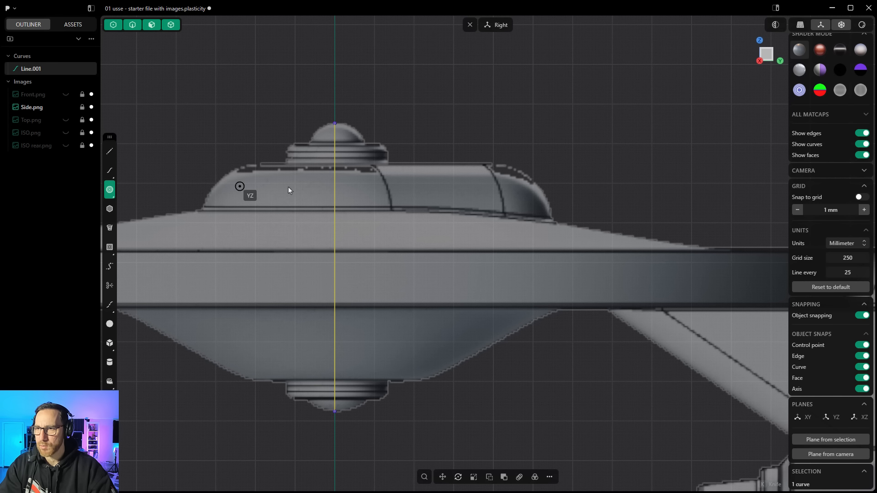
click(338, 147)
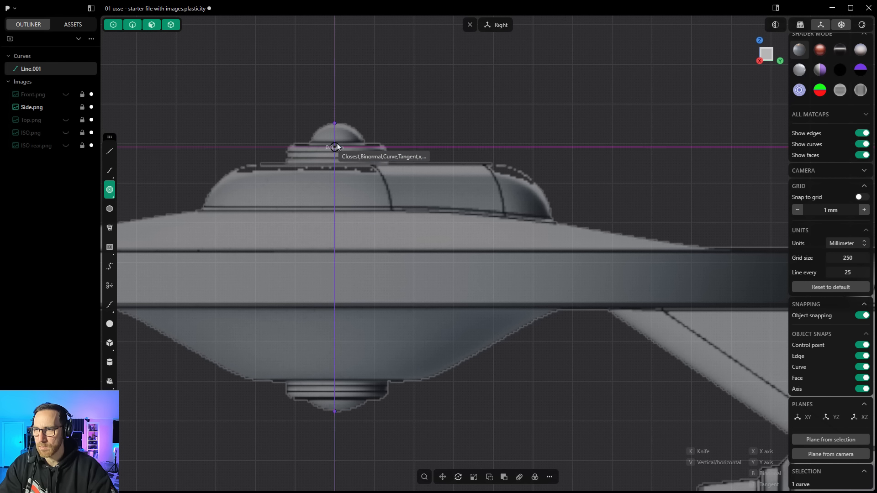
click(335, 127)
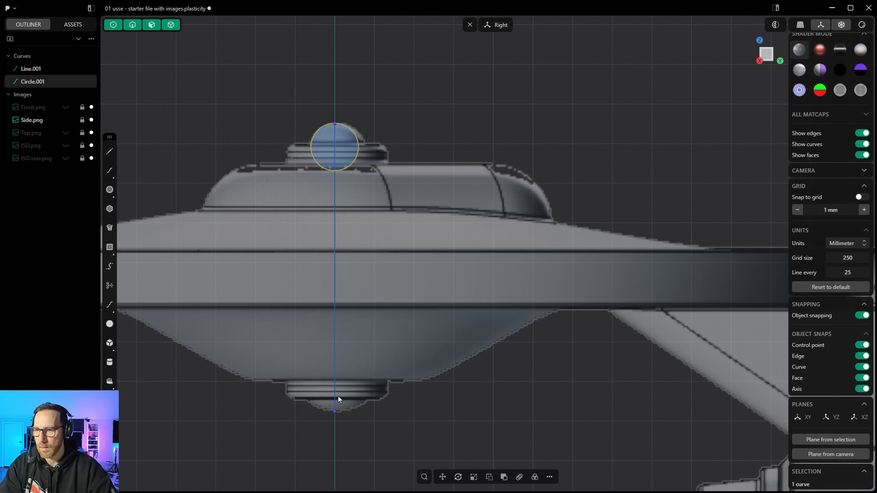
Step: Draw a larger circle on the centre line at the bottom of the saucer's lower hull
click(109, 190)
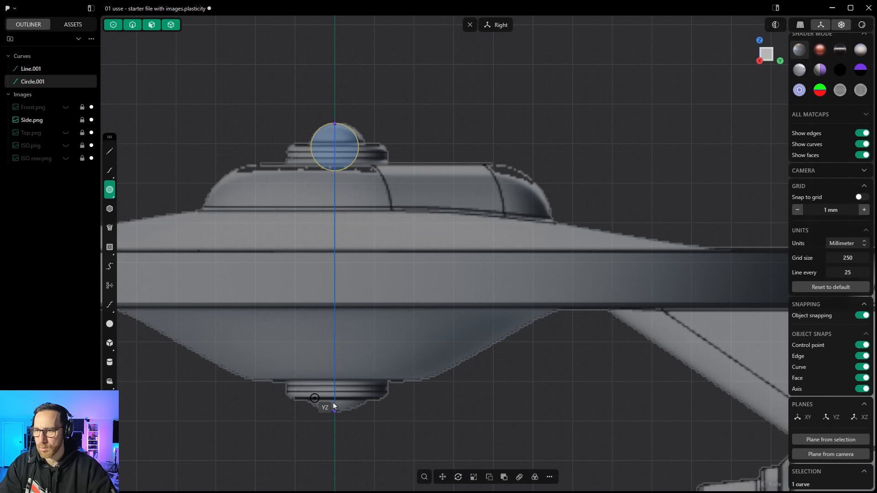
click(334, 368)
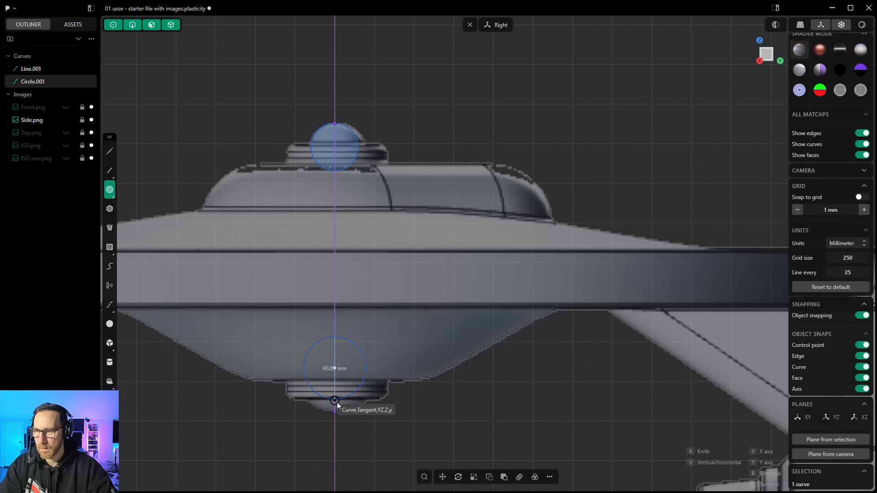
click(336, 411)
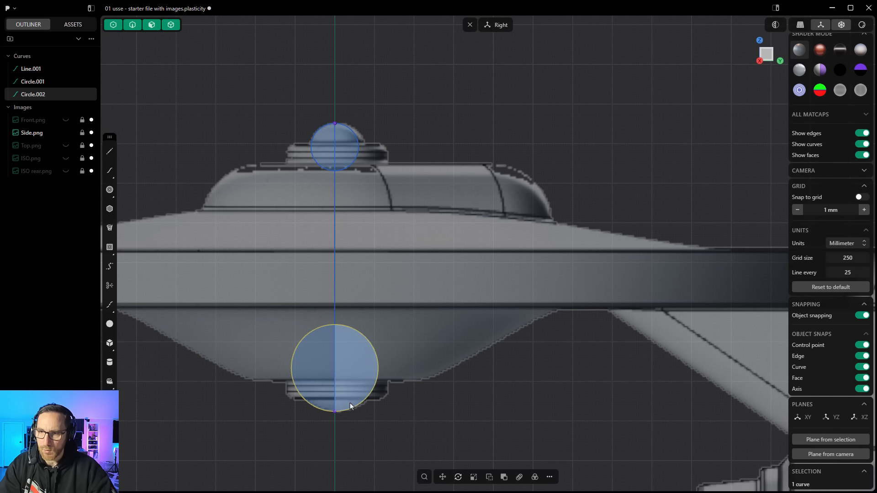
click(344, 133)
key(e)
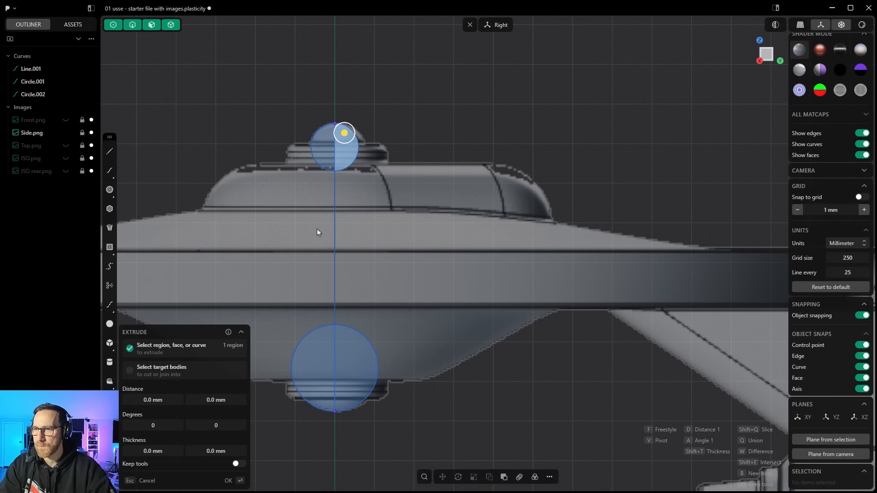
key(Escape)
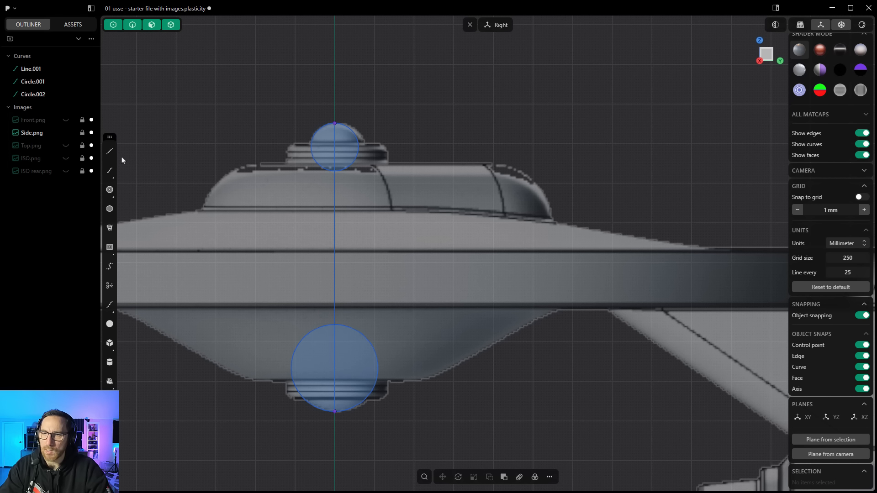
scroll(216, 180, down, 2)
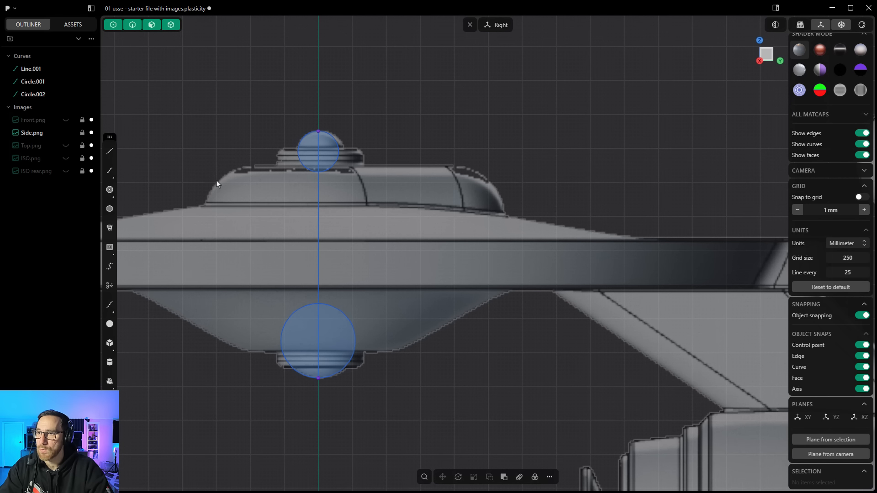
scroll(217, 180, down, 2)
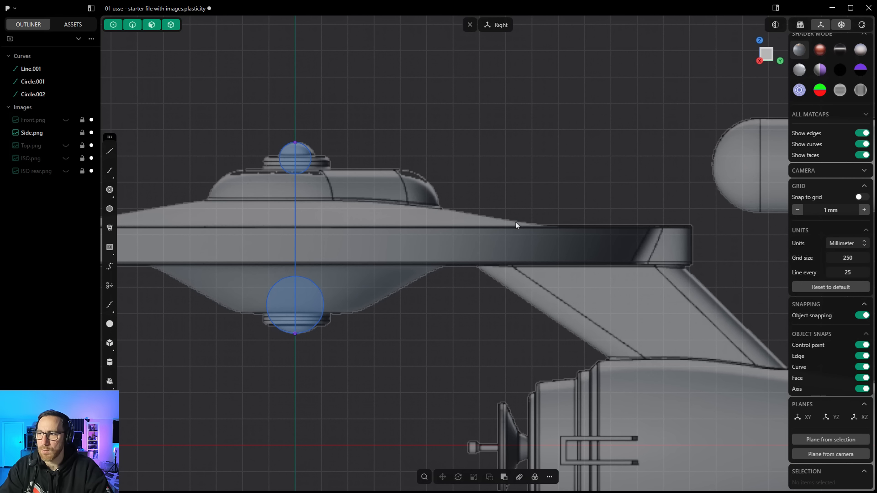
shift+middle_drag(439, 177, 576, 172)
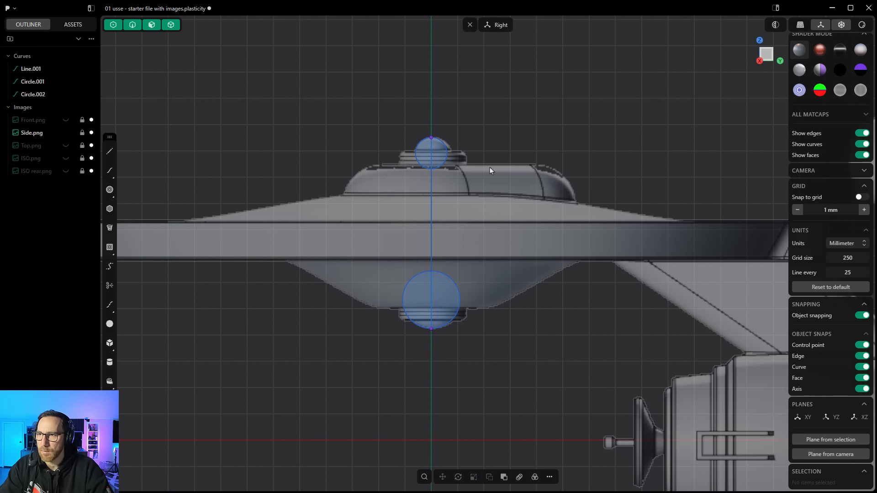
Step: Trace the upper dome's stepped profile with a polyline running from the top circle's edge down to the upper hull's base
shift+middle_drag(491, 158, 227, 137)
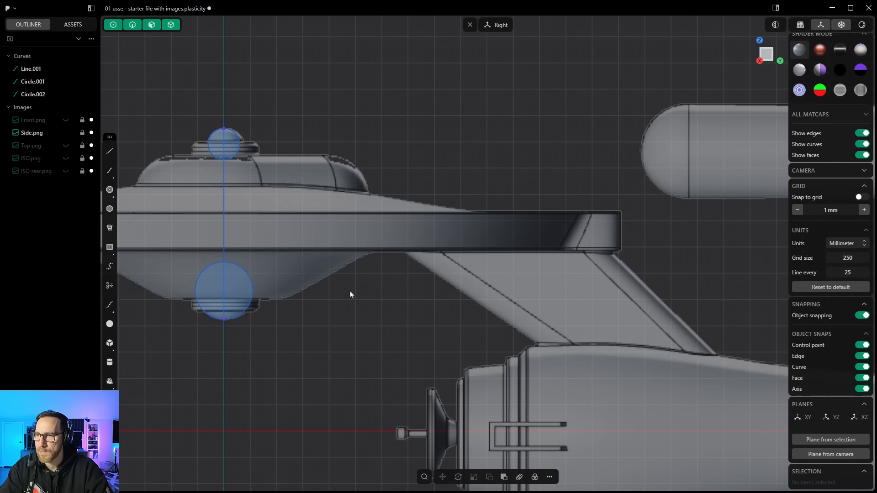
shift+middle_drag(351, 295, 632, 294)
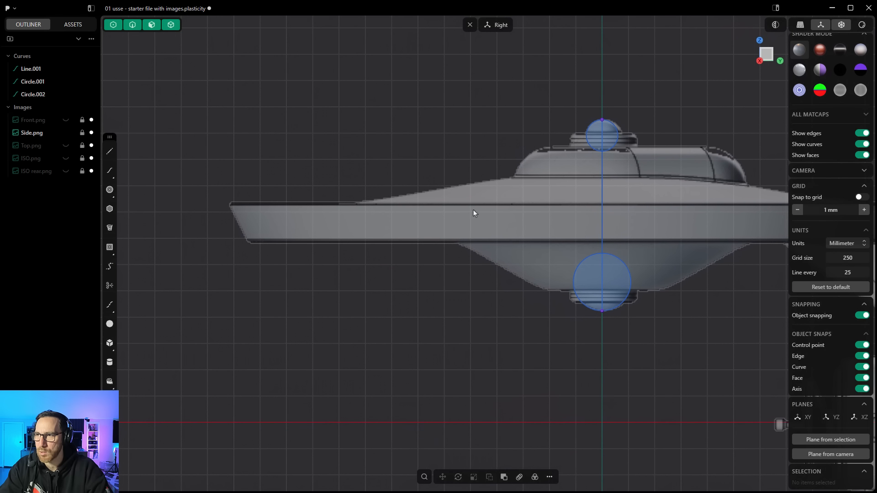
click(109, 151)
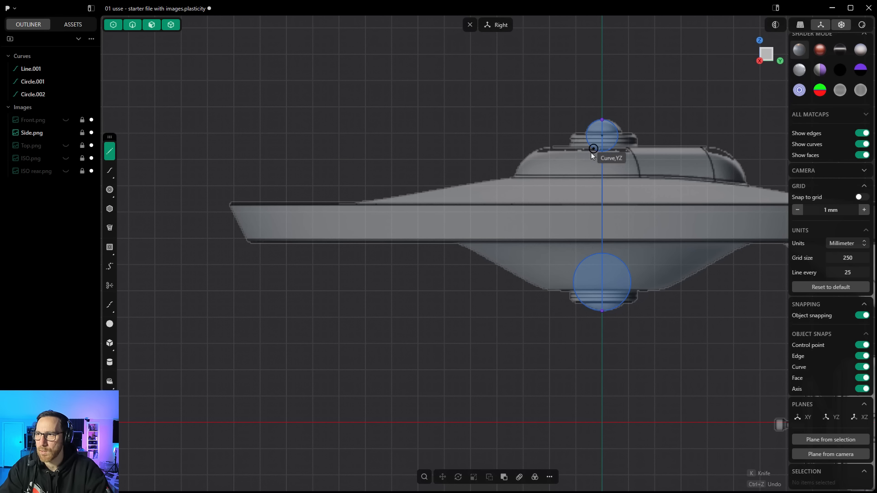
scroll(590, 132, up, 2)
scroll(589, 133, up, 5)
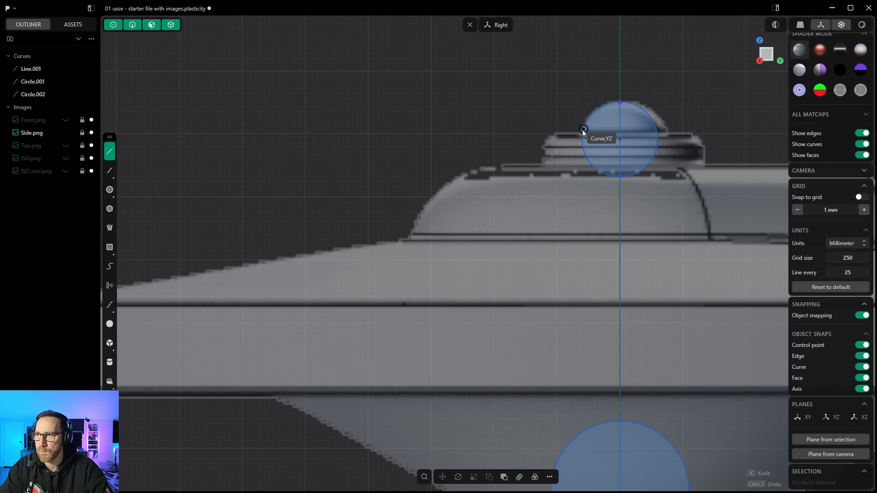
click(583, 132)
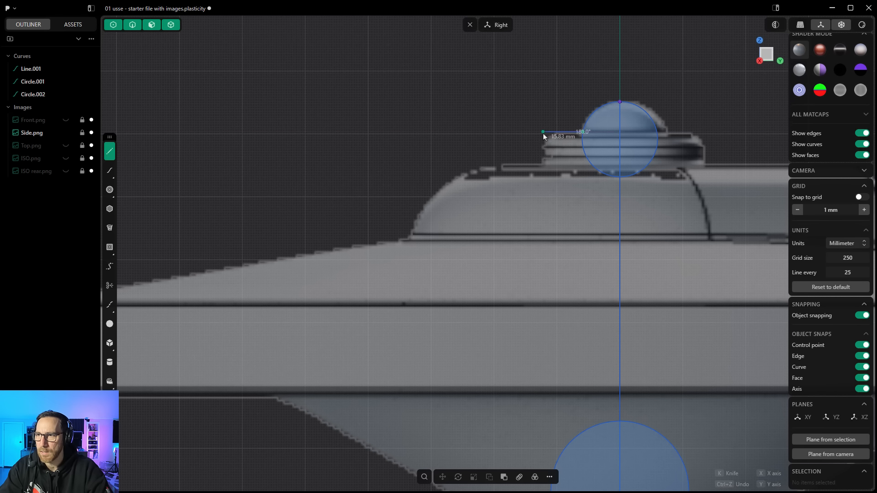
click(543, 133)
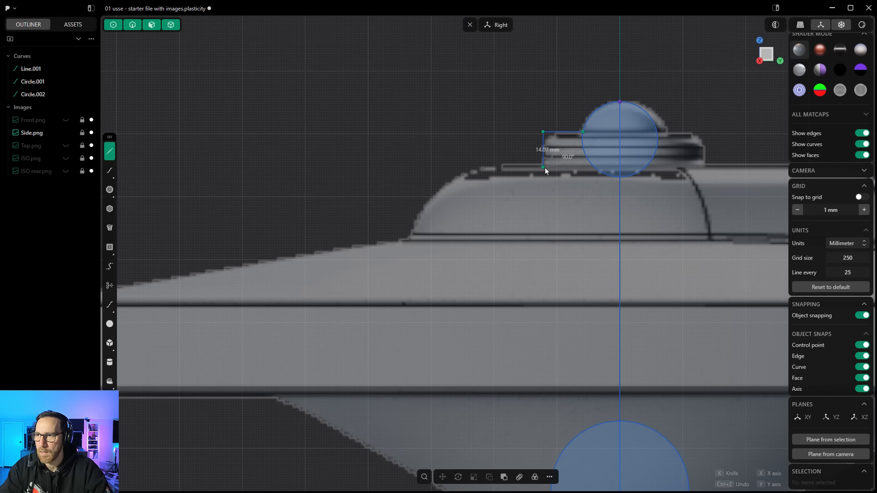
click(544, 168)
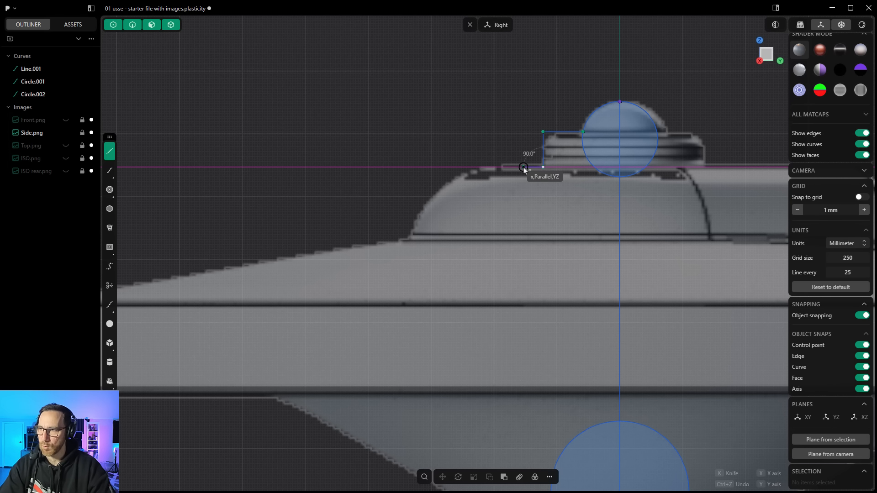
click(521, 167)
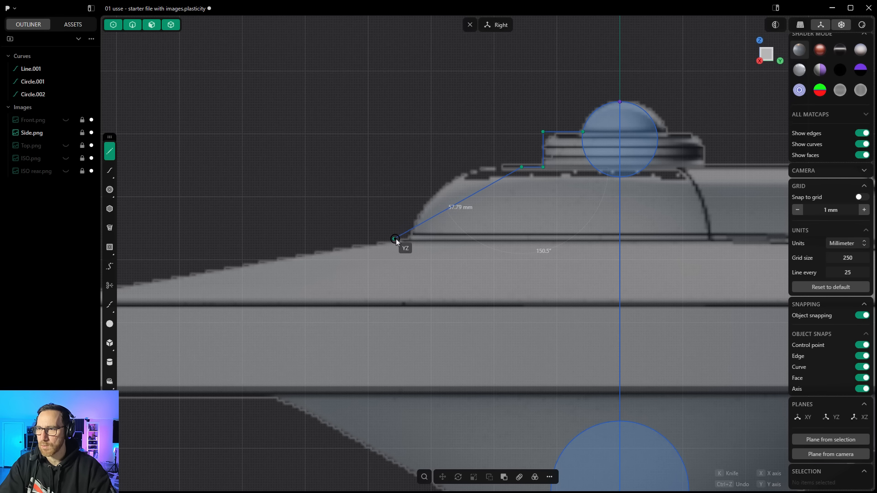
click(521, 236)
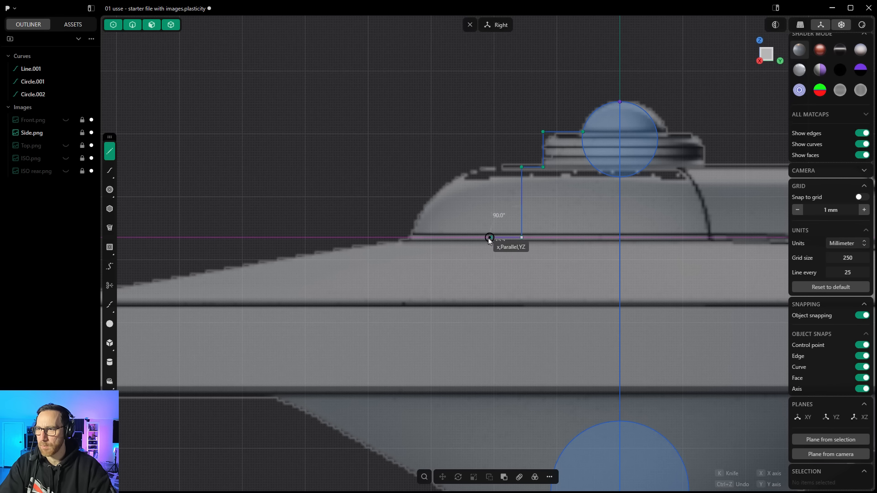
click(463, 237)
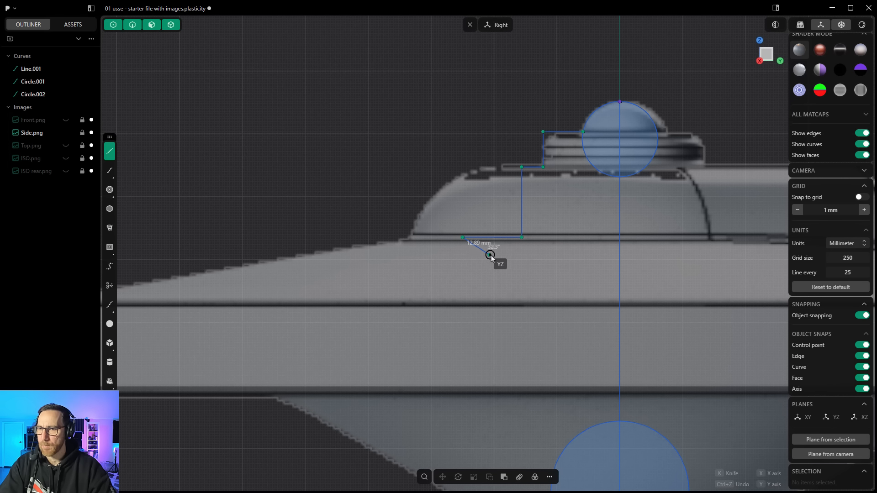
key(Return)
Step: Draw a polyline along the saucer rim's upper edge, outer bevel and lower edge
scroll(537, 255, down, 5)
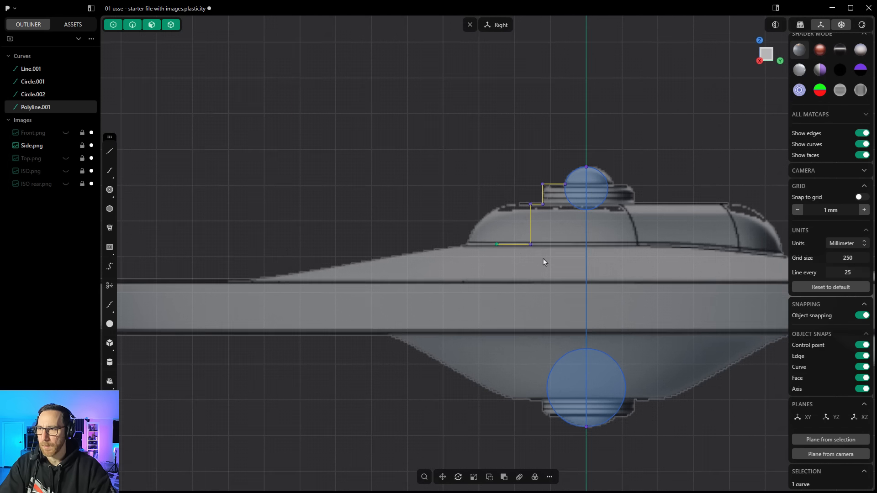
click(109, 151)
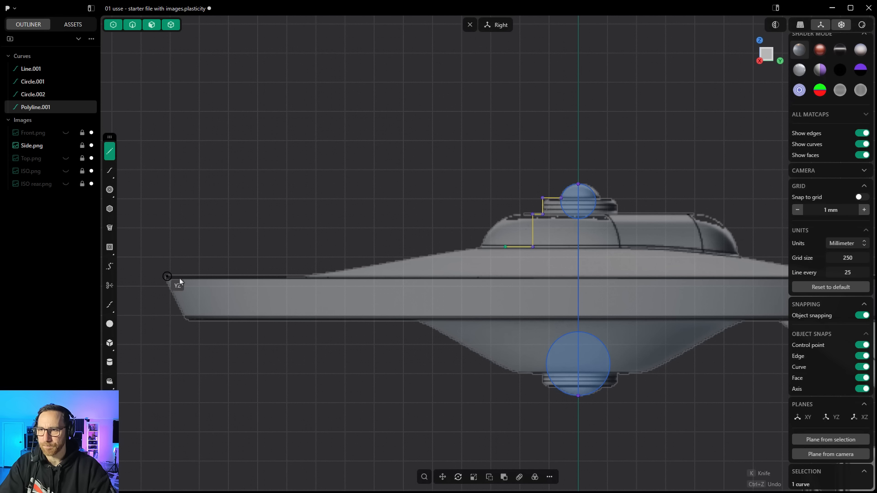
click(290, 276)
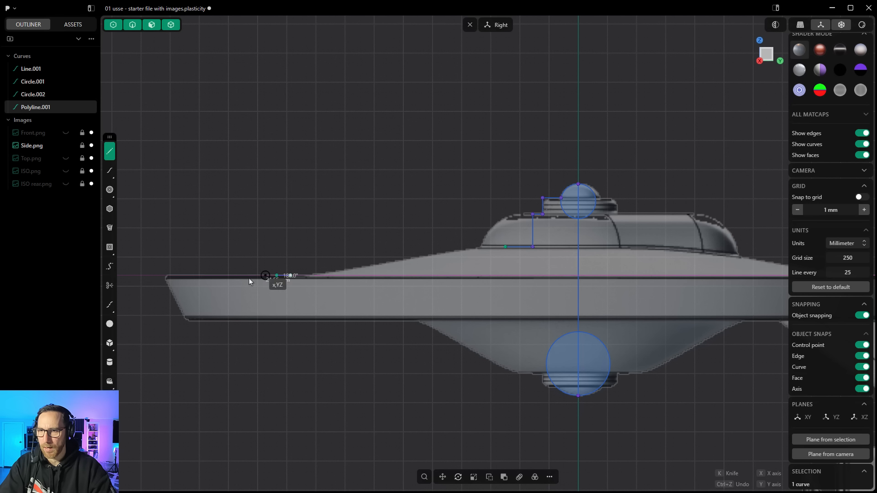
click(163, 275)
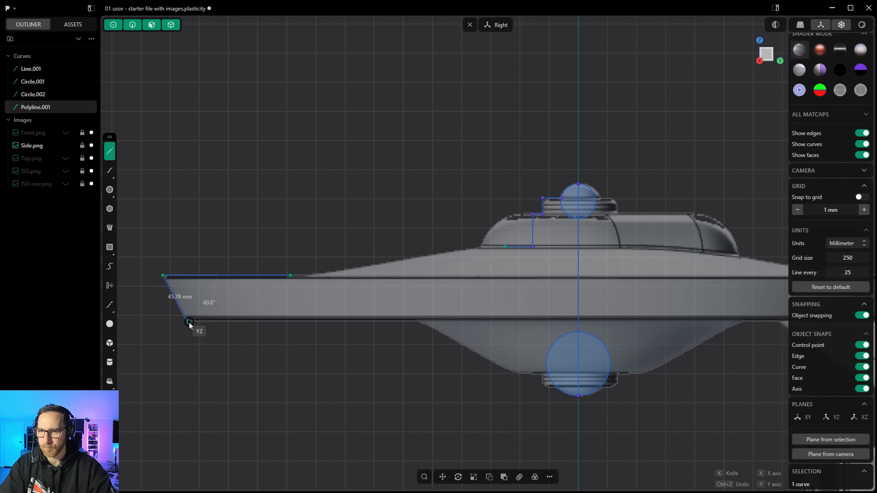
click(188, 322)
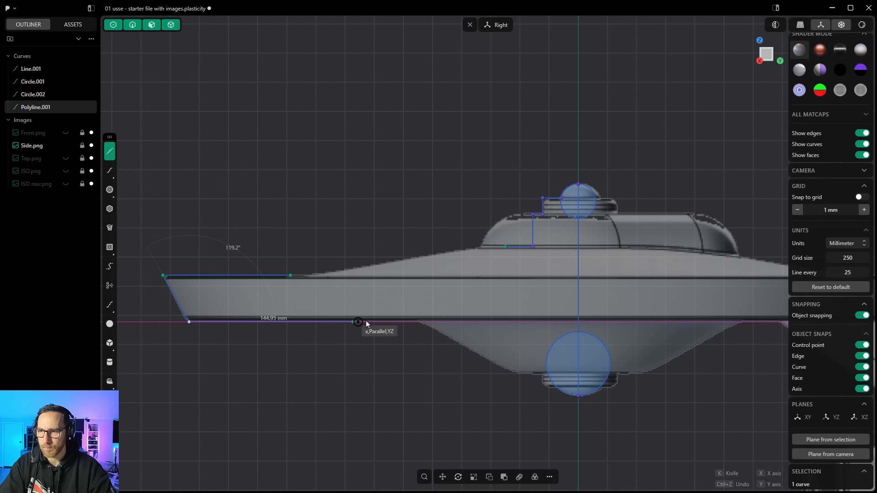
click(405, 322)
right_click(424, 352)
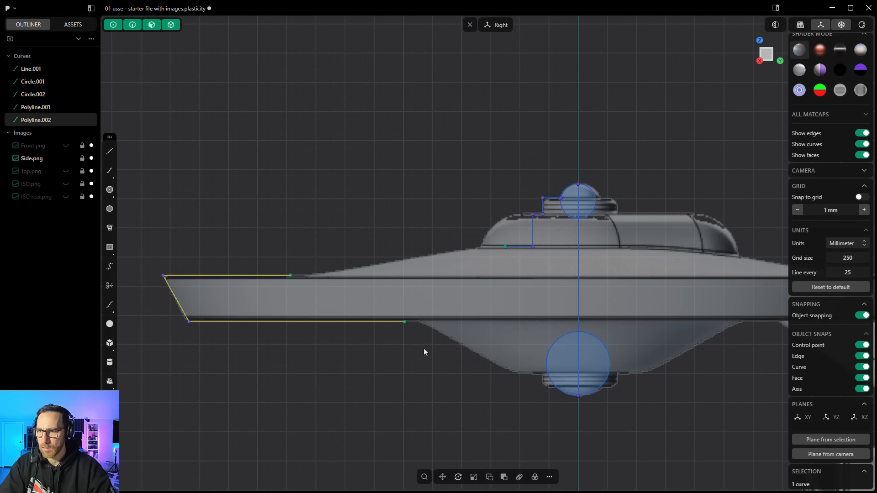
Step: Draw a polyline tracing the lower hull's bottom step, starting from the lower circle's edge
click(109, 152)
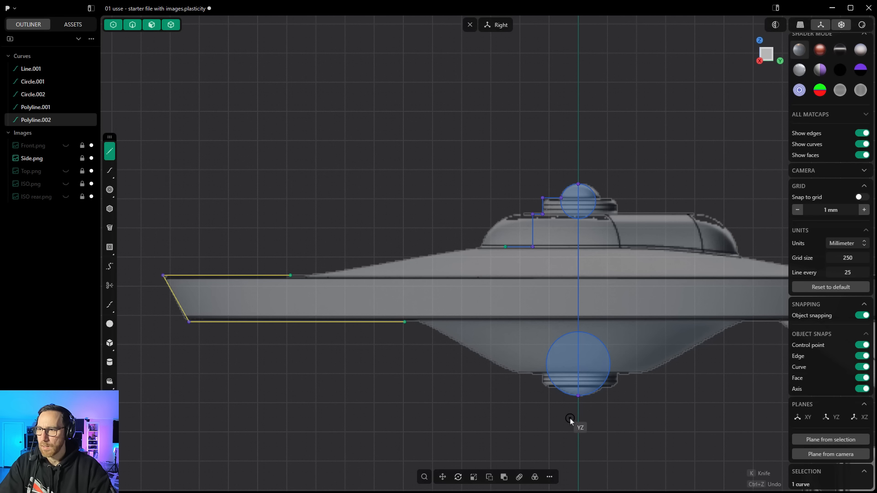
scroll(553, 386, up, 3)
scroll(554, 386, up, 3)
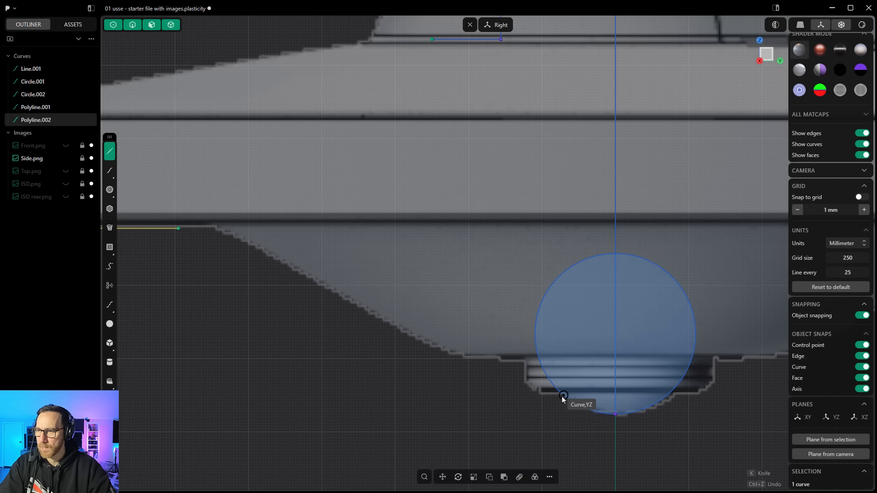
click(556, 396)
click(524, 393)
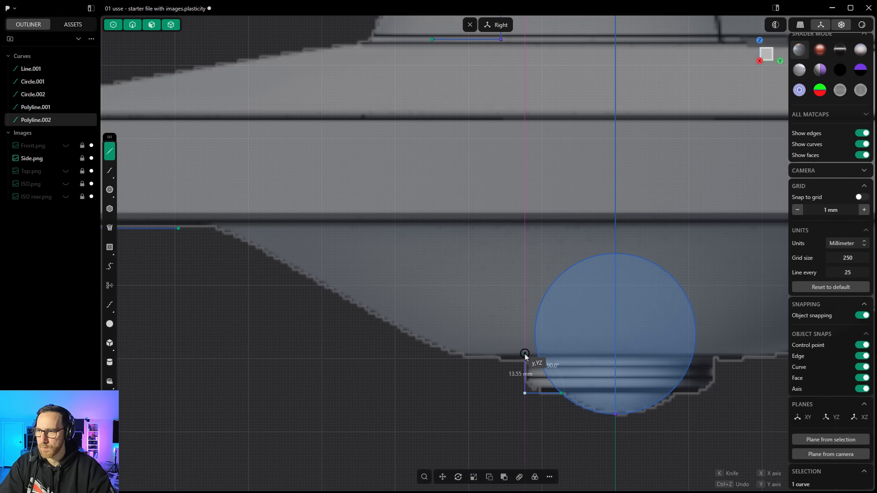
click(523, 355)
click(465, 354)
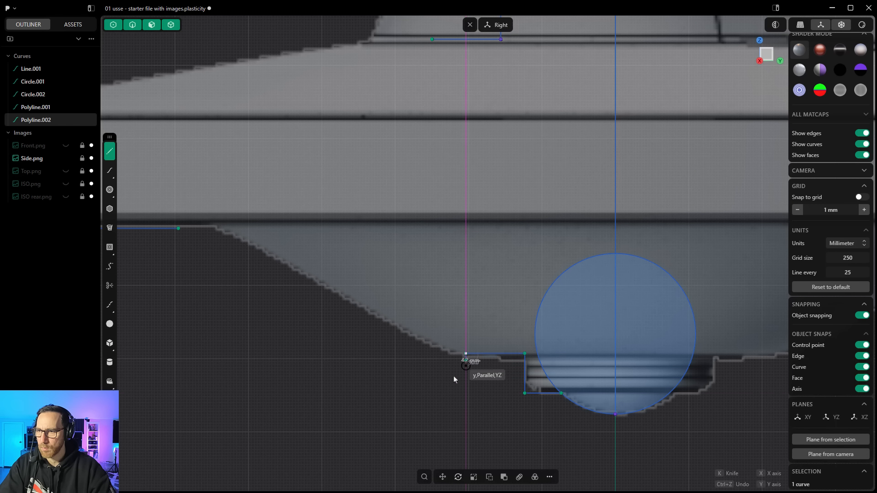
key(Return)
Step: Start a bridge curve connecting the rim's upper line to the end of the dome profile polyline
scroll(457, 397, down, 5)
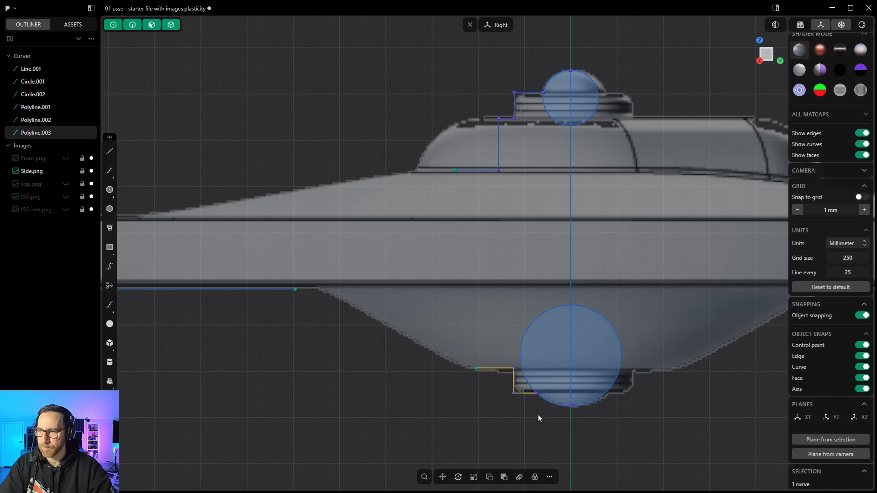
click(532, 414)
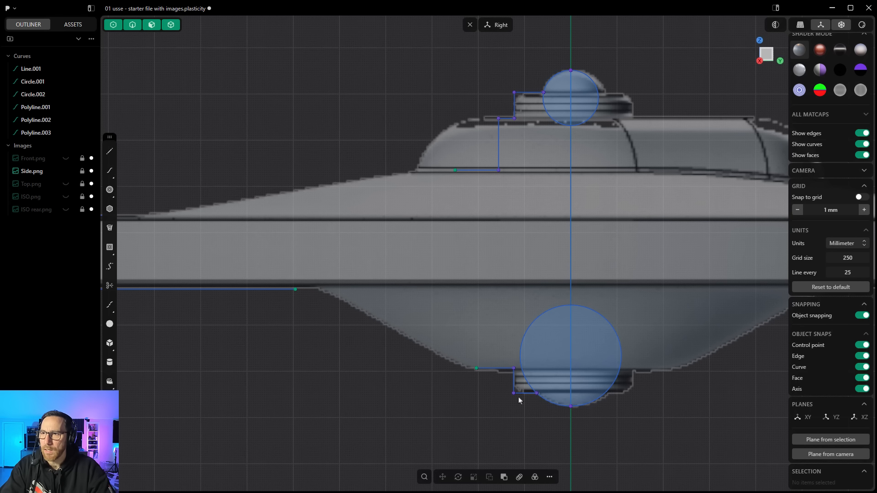
middle_drag(403, 376, 477, 397)
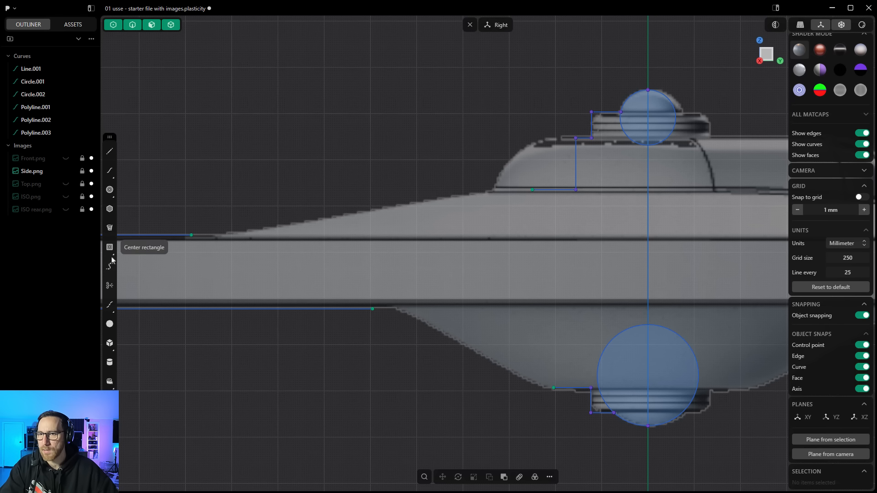
click(109, 269)
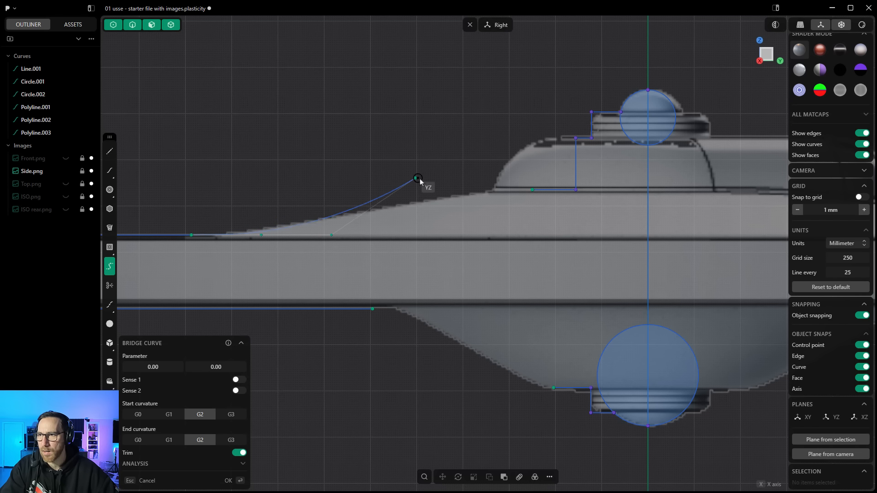
click(532, 189)
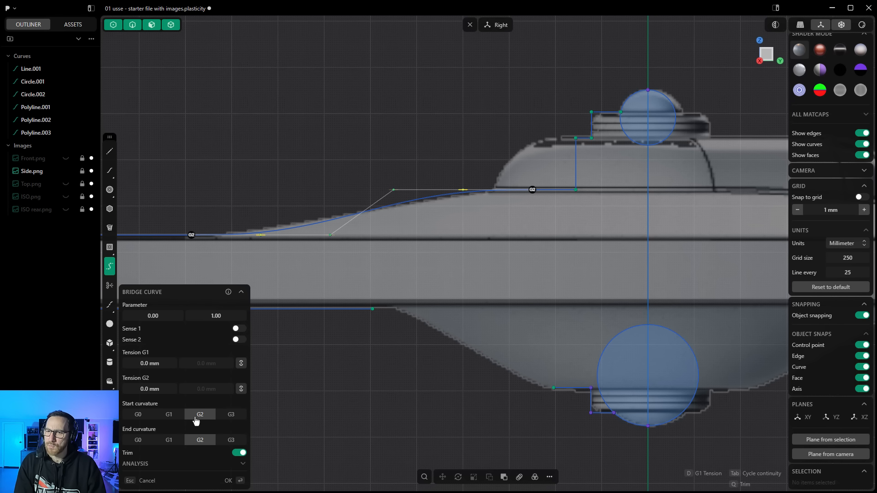
Step: Try G1 continuity at the bridge curve's start and end before setting both back to G2
click(170, 416)
click(168, 442)
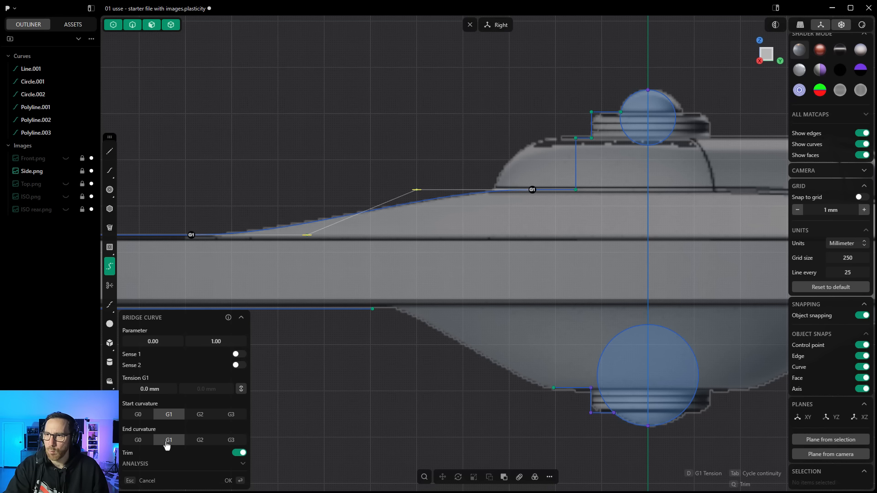
click(199, 415)
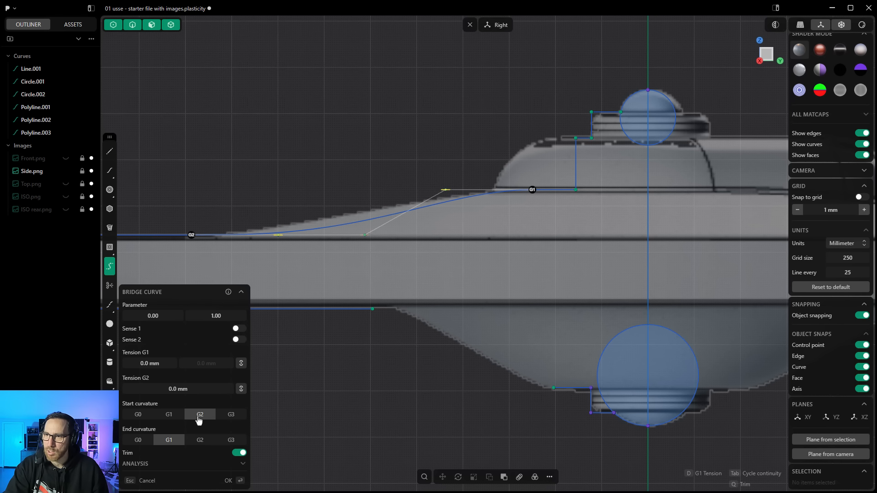
click(172, 416)
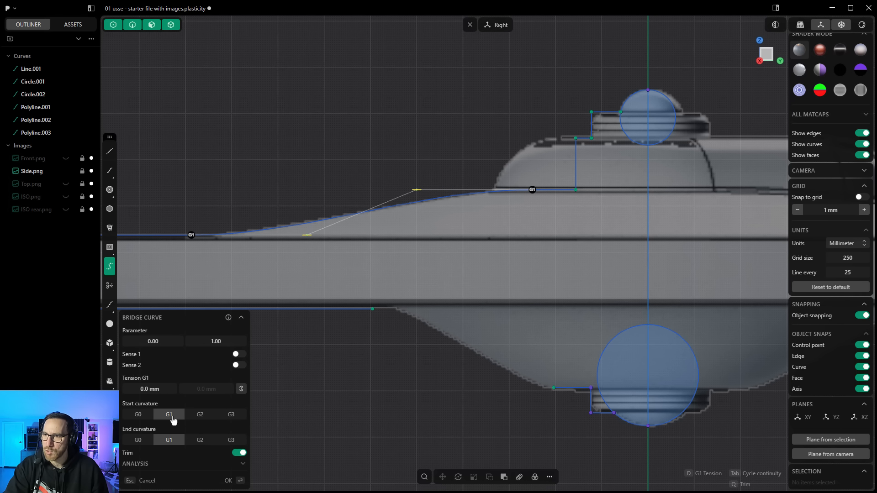
click(198, 416)
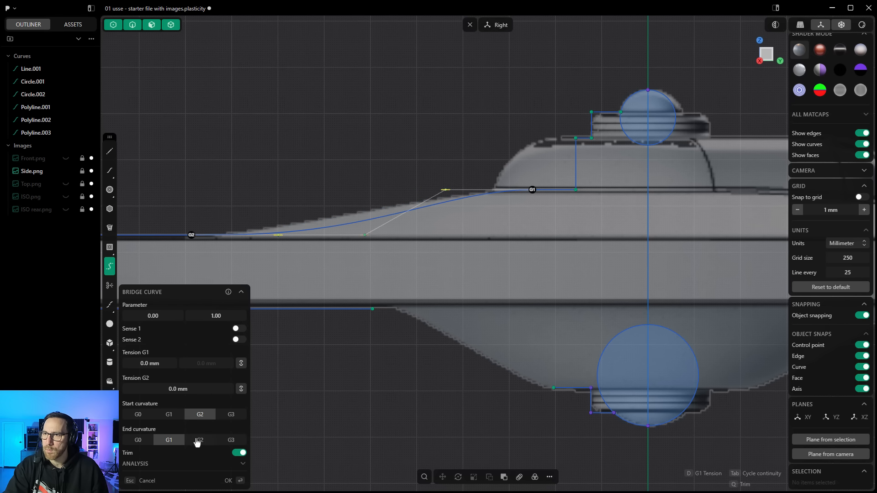
click(197, 441)
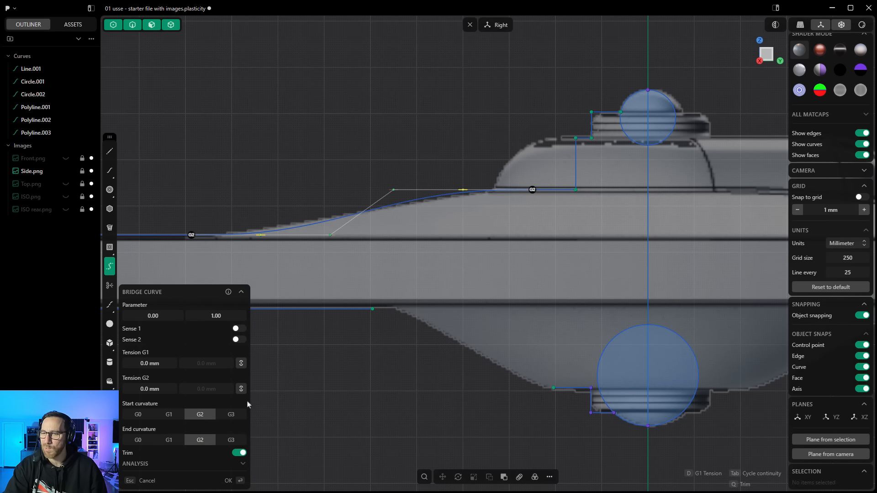
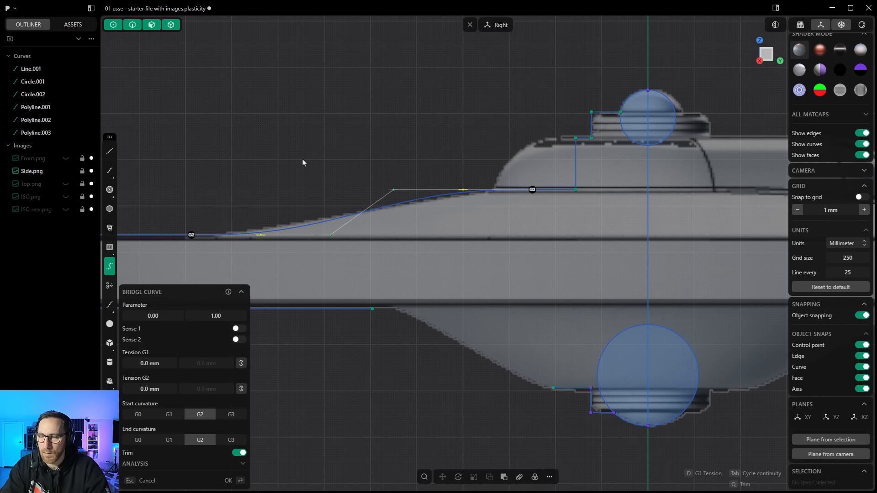
Step: Confirm the bridge curve between the rim's upper line and the dome profile with G2 continuity at both ends
key(Return)
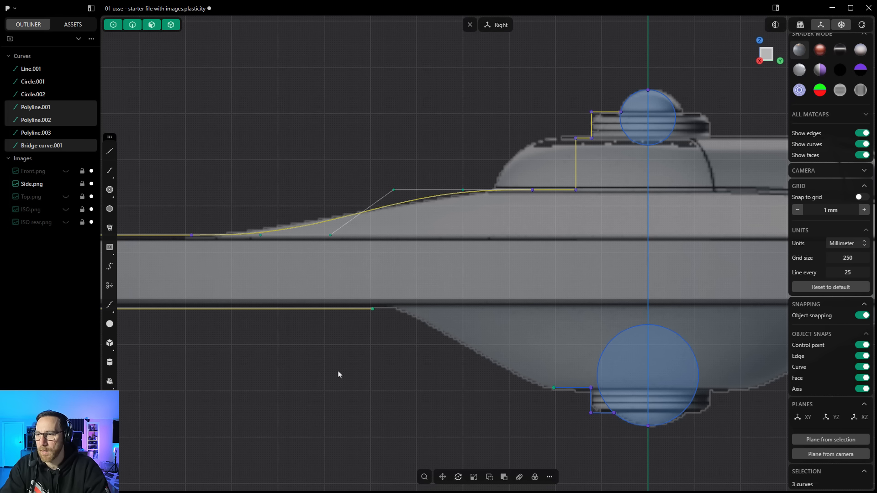
shift+middle_drag(476, 391, 372, 300)
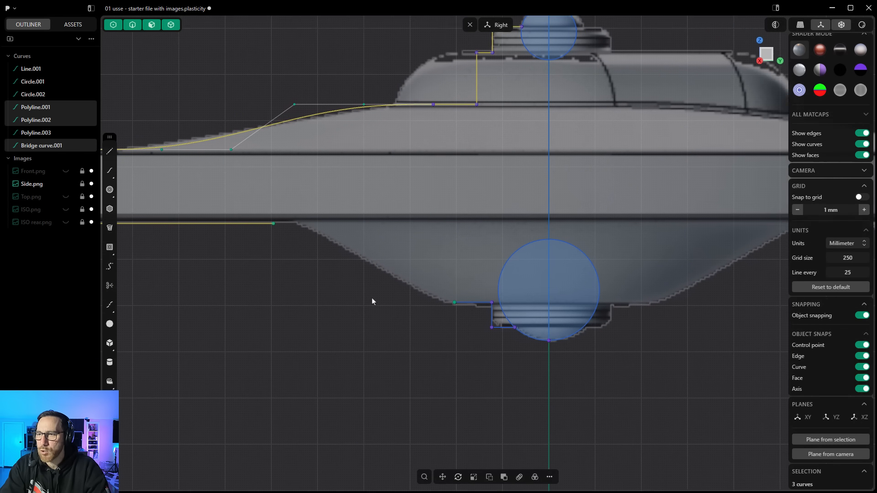
click(366, 303)
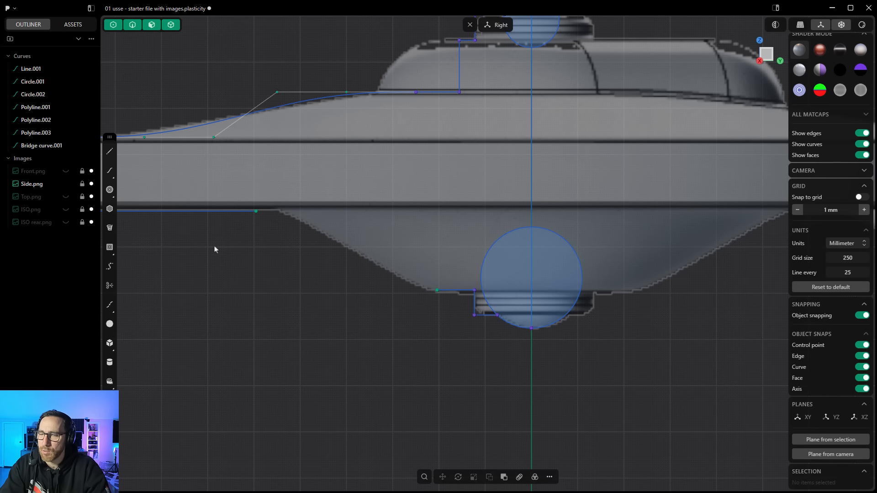
Step: Draw a control point curve from the lower rim line's end down the lower hull slope to the bottom step polyline's end
click(113, 179)
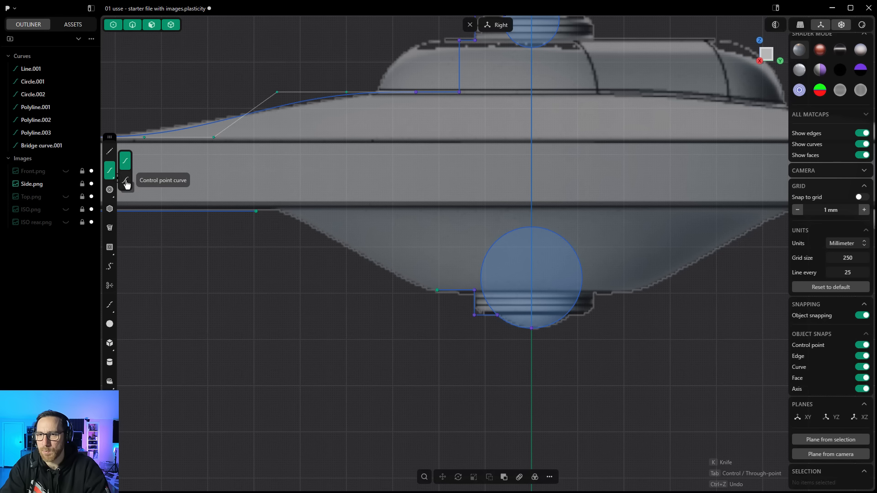
click(125, 181)
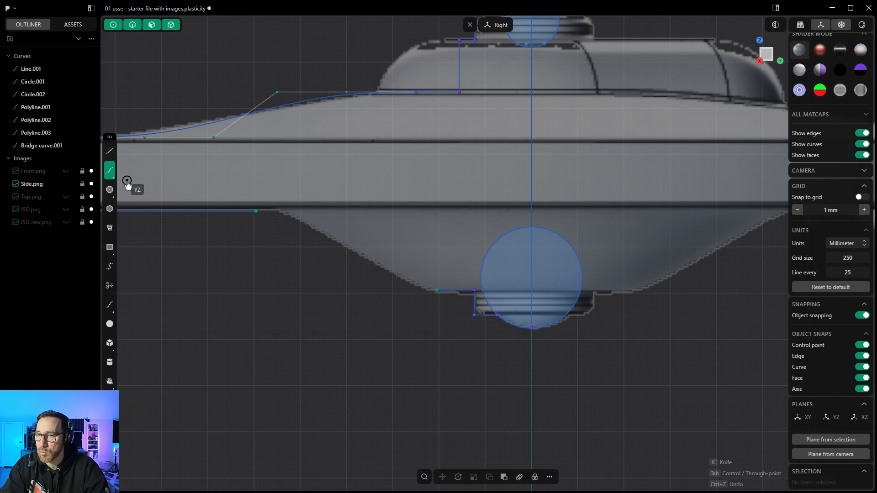
click(256, 212)
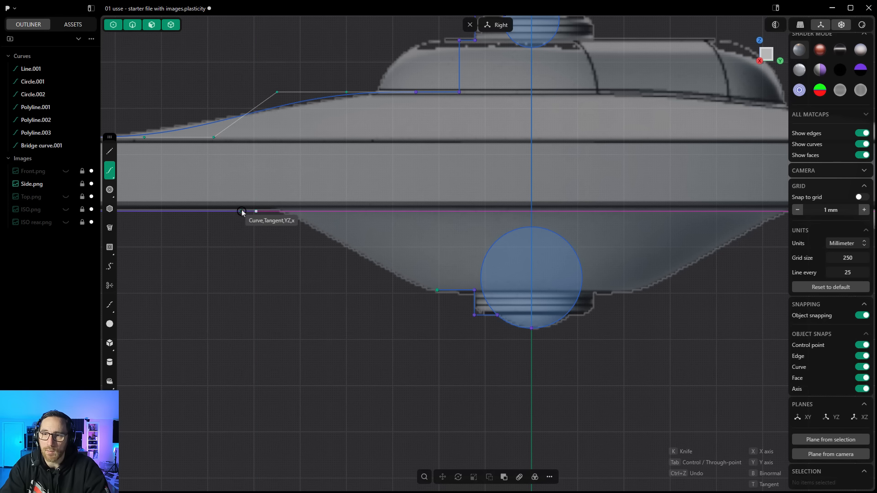
click(293, 211)
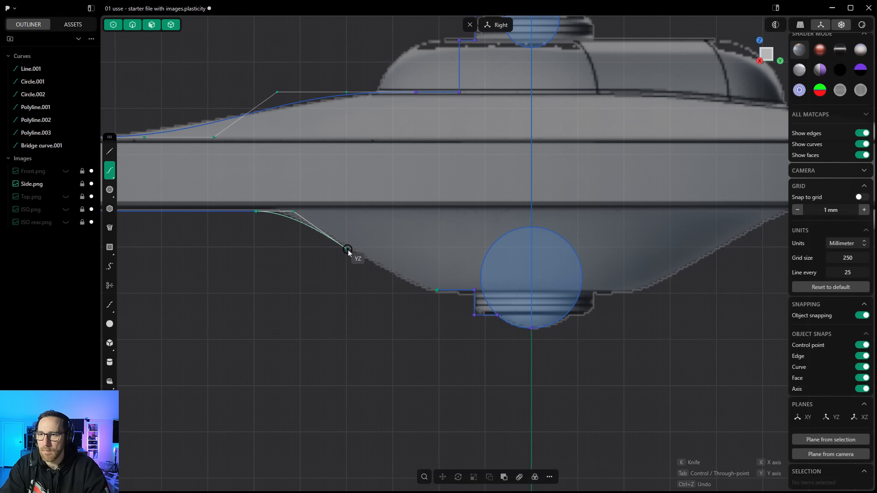
click(362, 259)
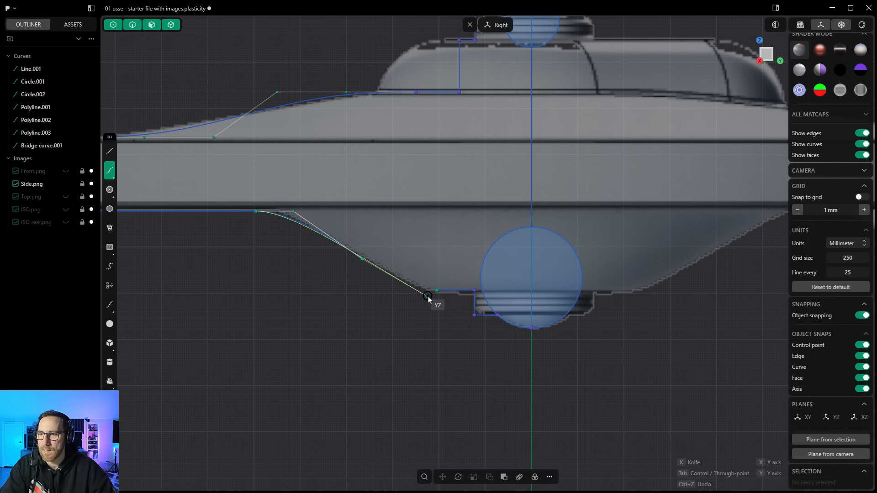
key(shift)
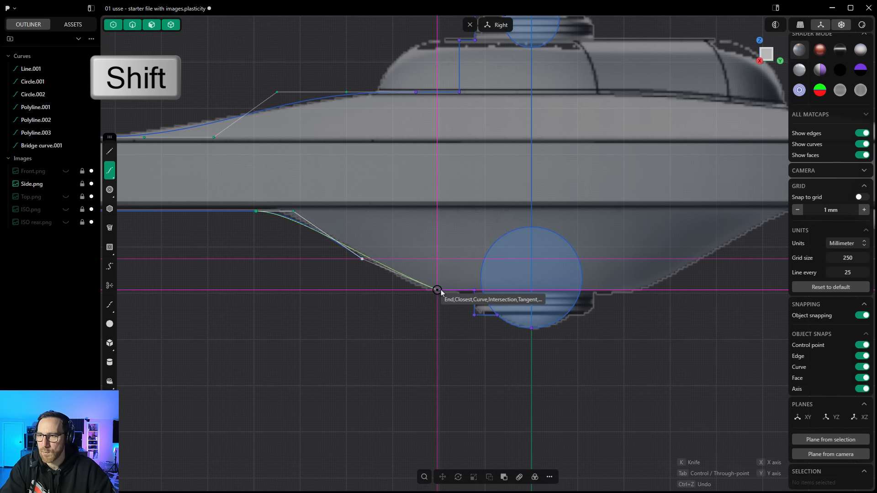
click(417, 291)
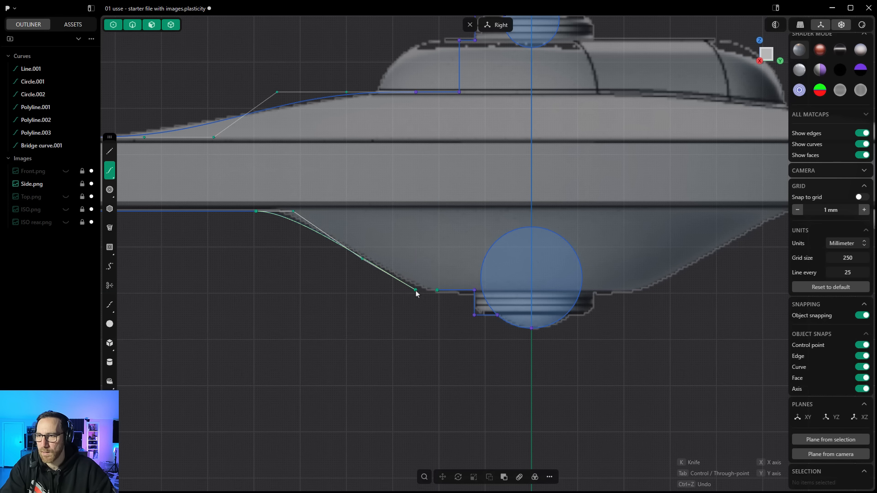
click(436, 292)
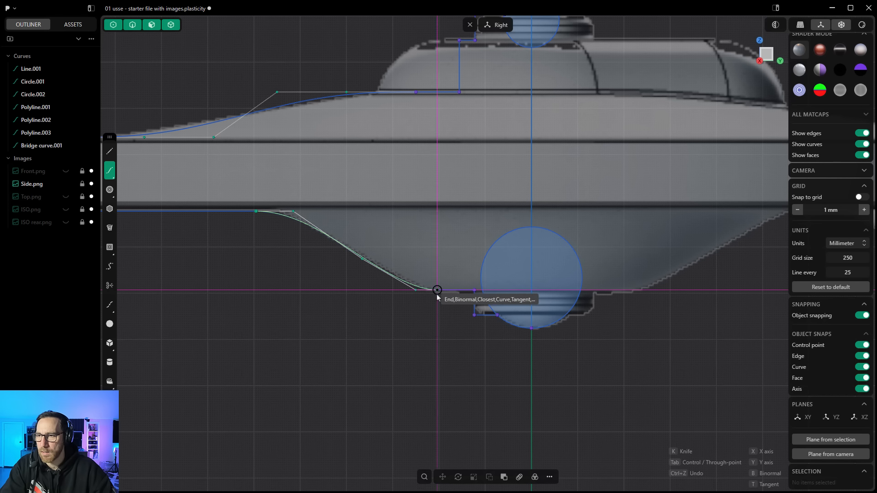
right_click(440, 316)
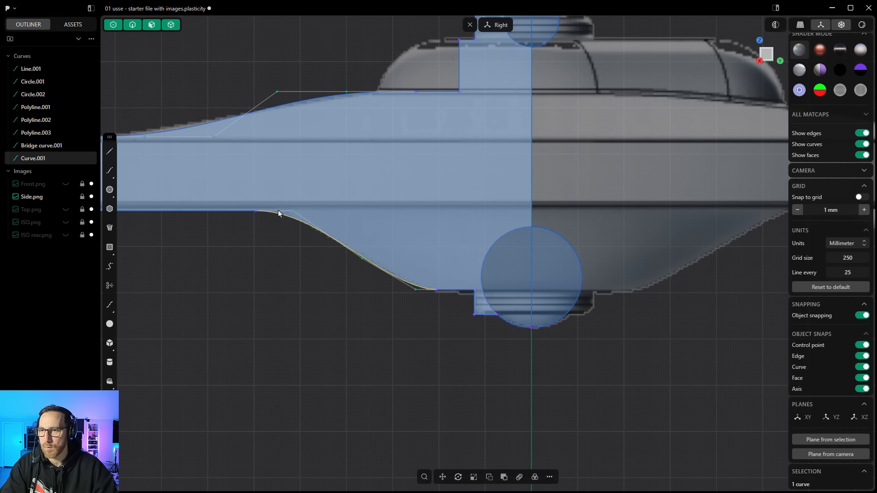
click(256, 212)
click(257, 213)
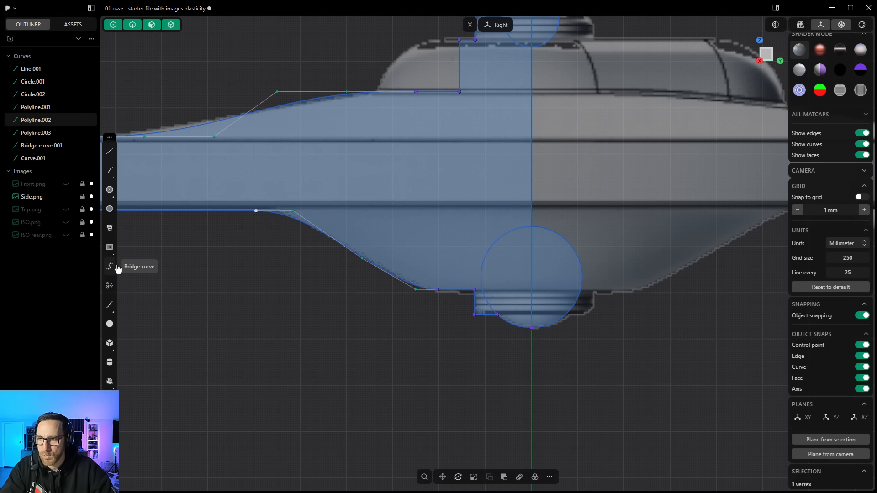
scroll(443, 333, down, 3)
scroll(445, 332, down, 2)
key(Escape)
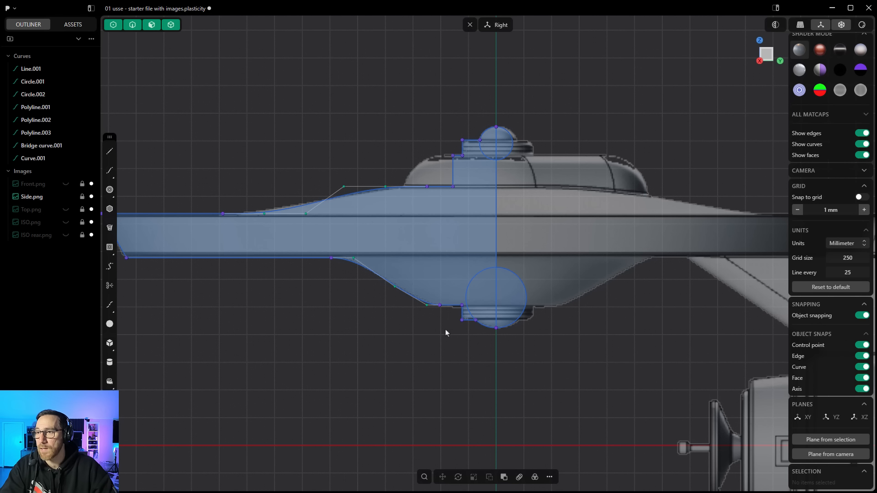
scroll(558, 346, down, 2)
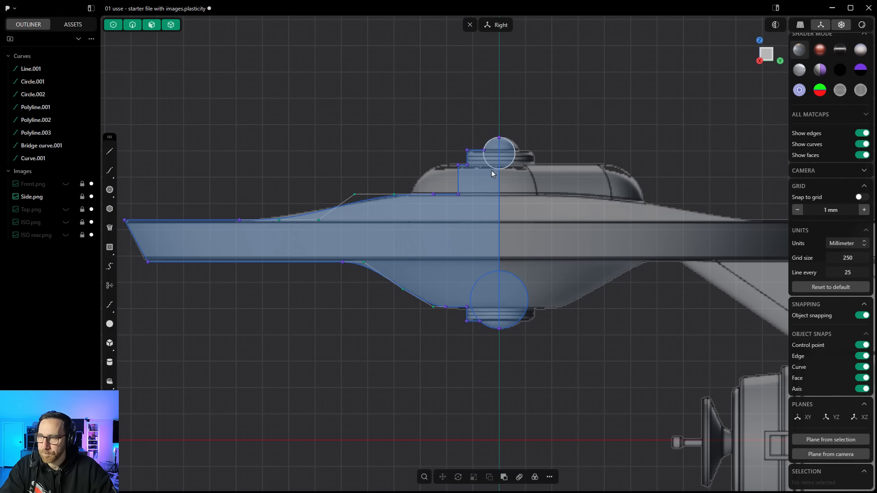
click(550, 478)
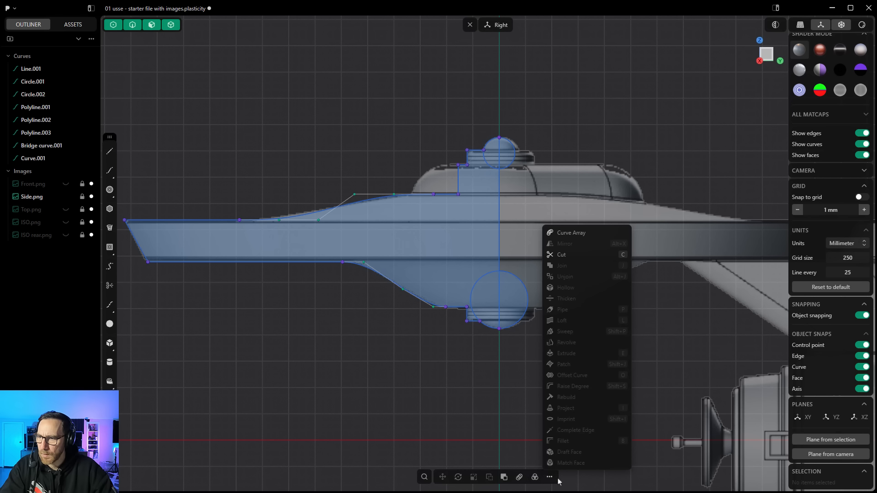
click(457, 378)
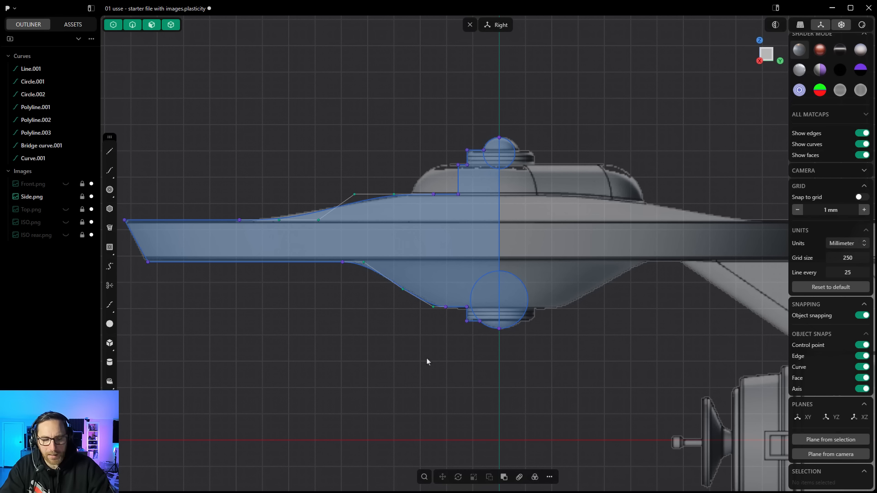
right_click(319, 160)
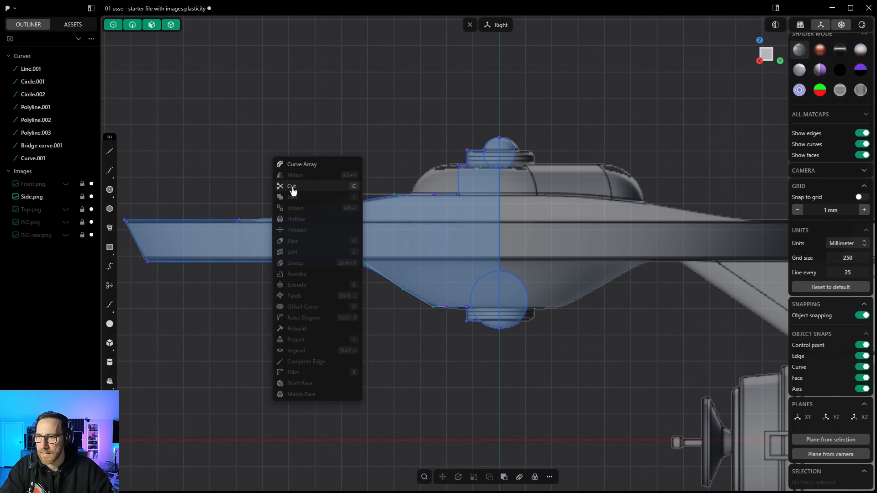
click(314, 124)
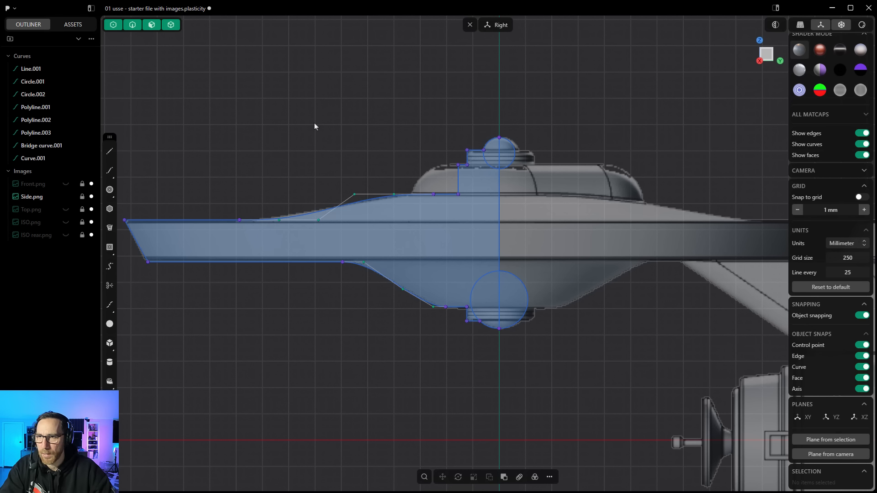
text(fri)
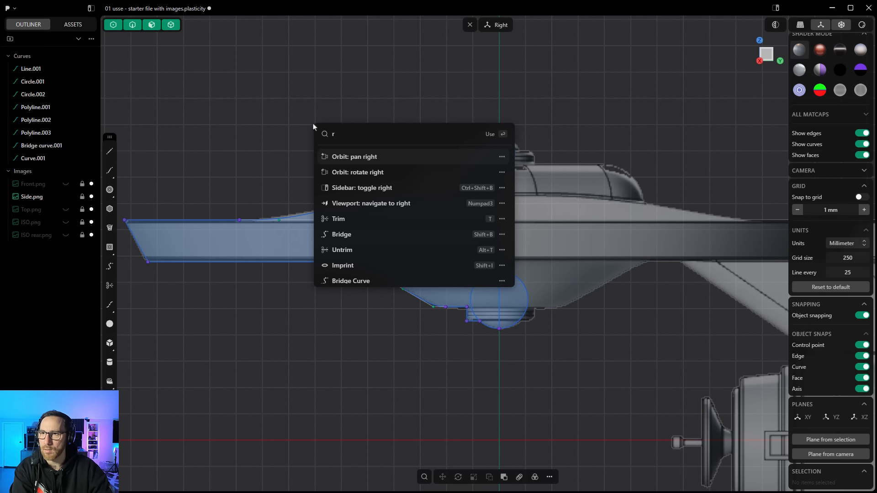
key(BackSpace)
text(tr)
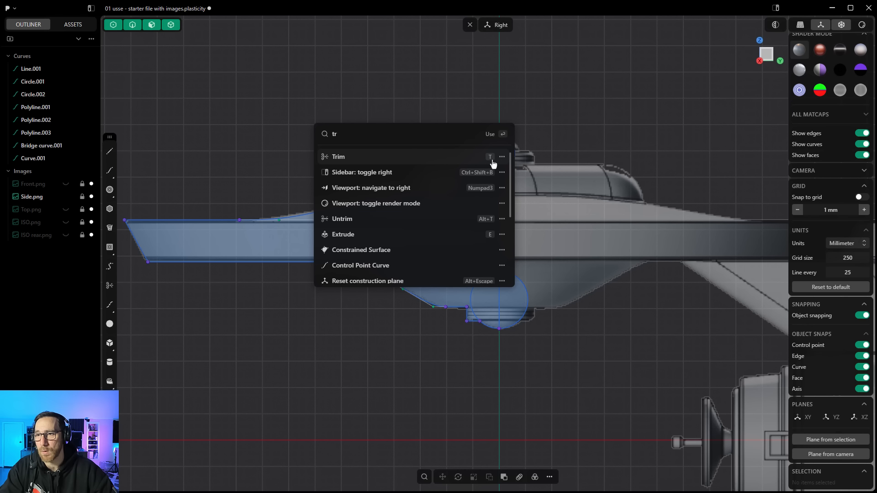
click(396, 161)
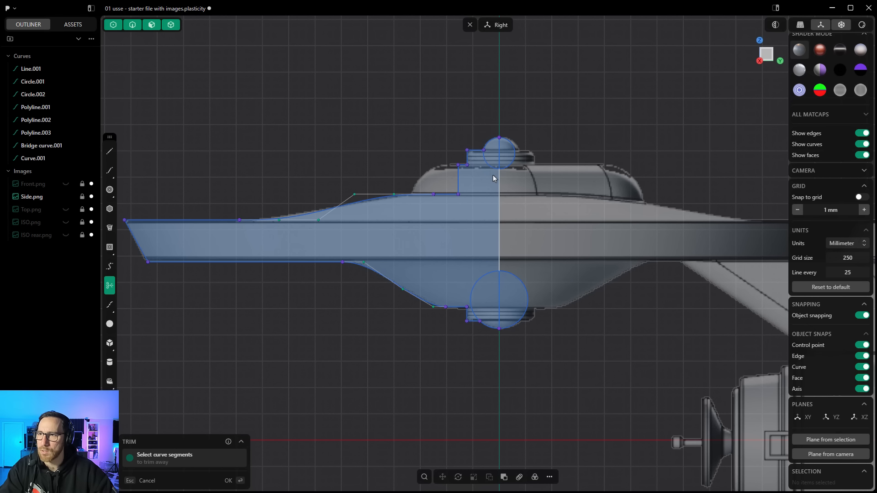
scroll(490, 167, up, 2)
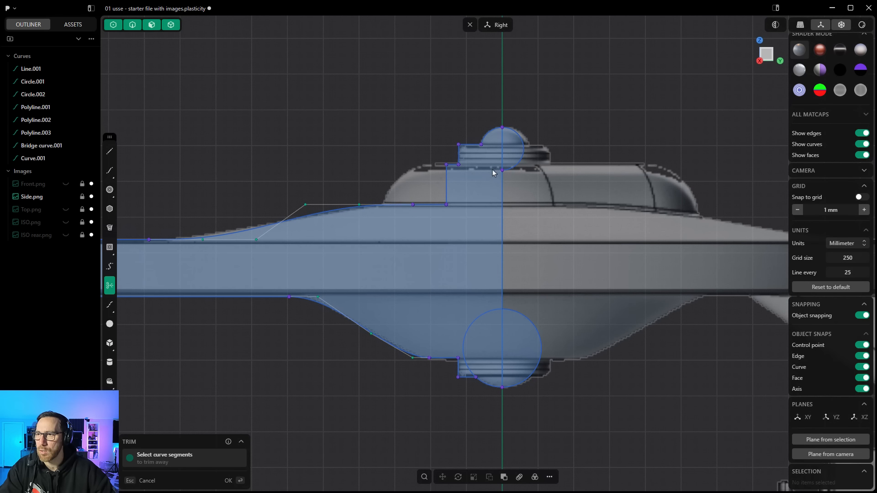
scroll(578, 137, down, 2)
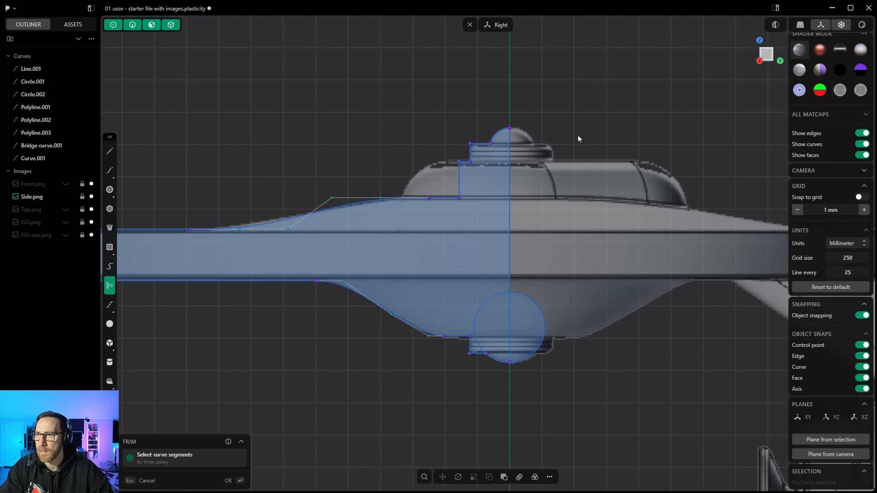
key(Escape)
scroll(562, 207, down, 1)
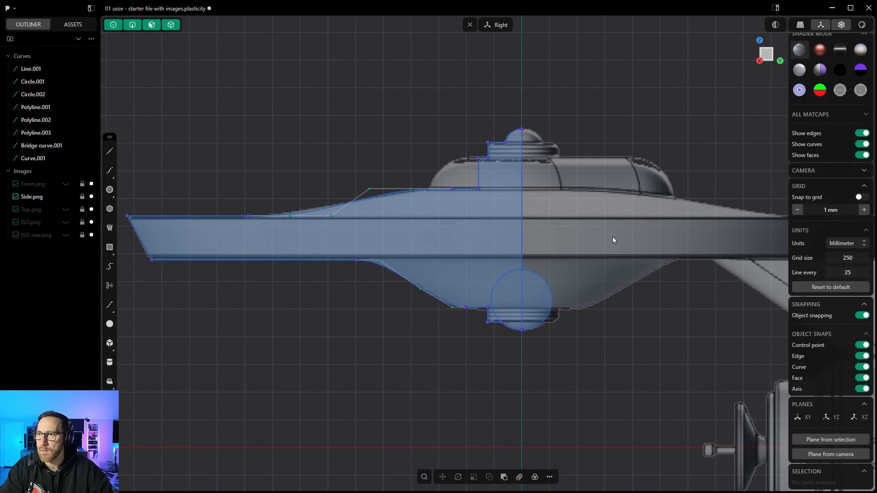
shift+middle_drag(406, 355, 440, 348)
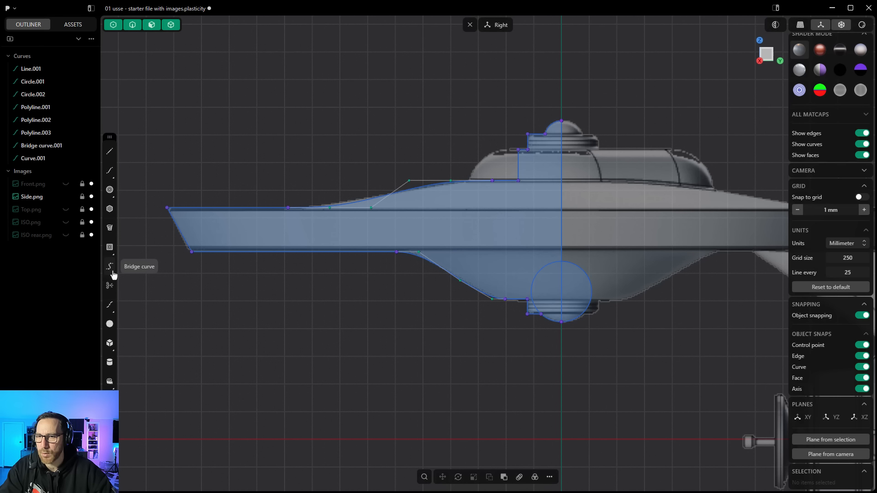
Step: Insert a control point into the upper bridge curve and move it upward, then undo both changes
click(113, 313)
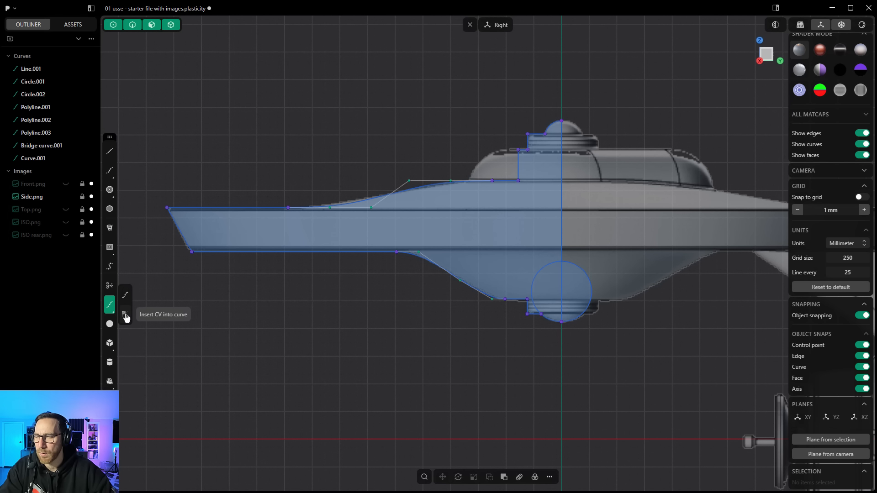
click(125, 315)
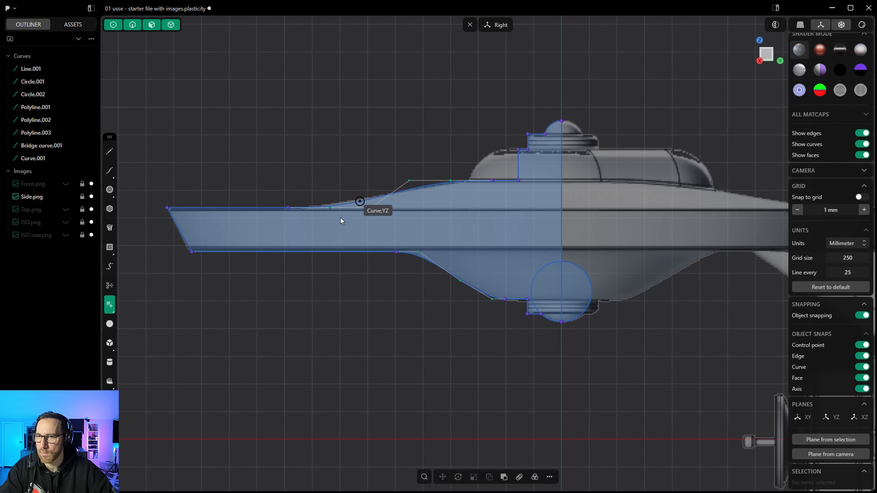
click(402, 195)
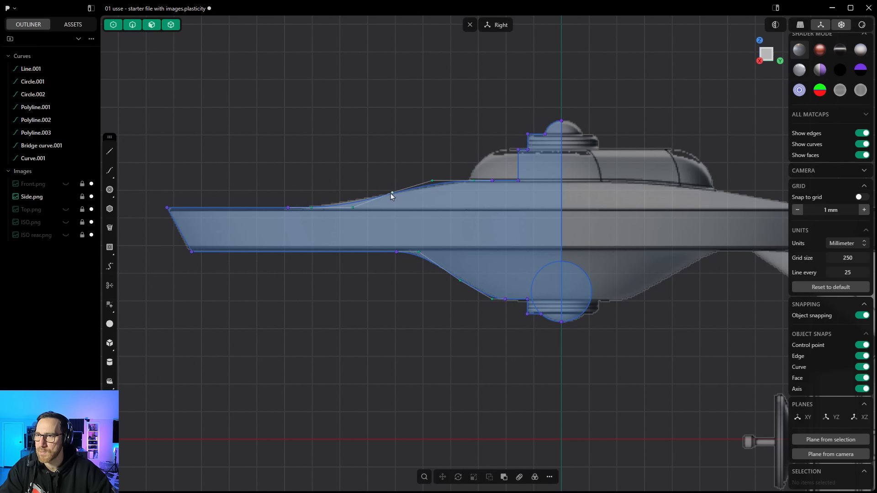
click(392, 193)
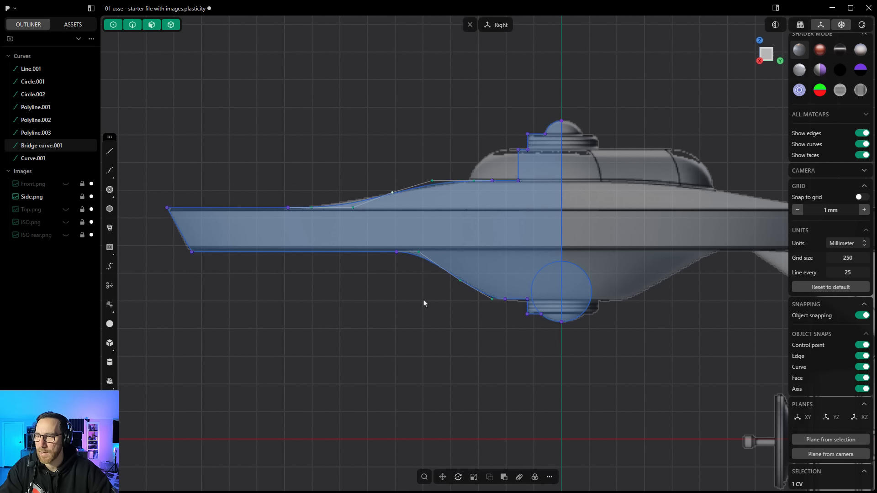
click(443, 476)
drag(413, 171, 322, 147)
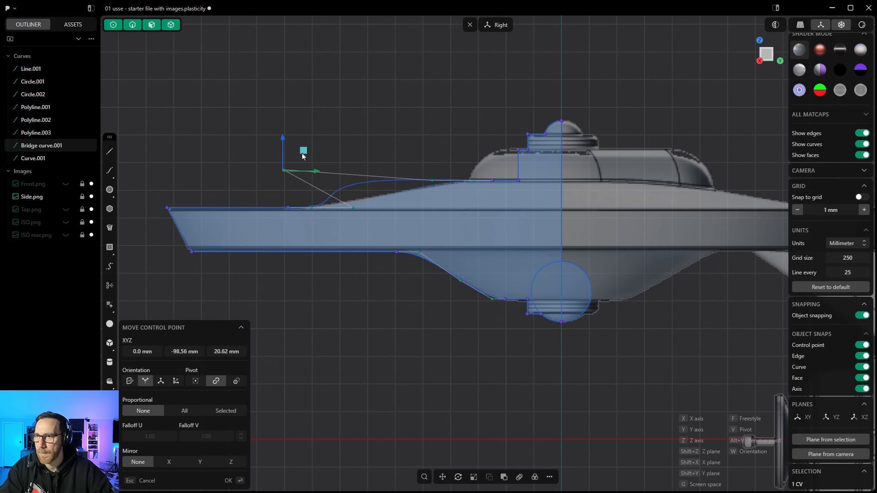
key(Escape)
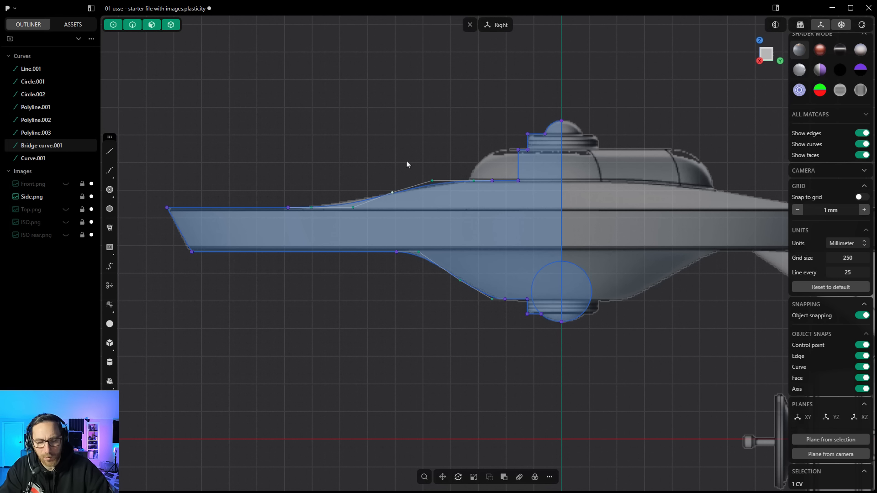
key(ctrl+z)
key(ctrl+z)
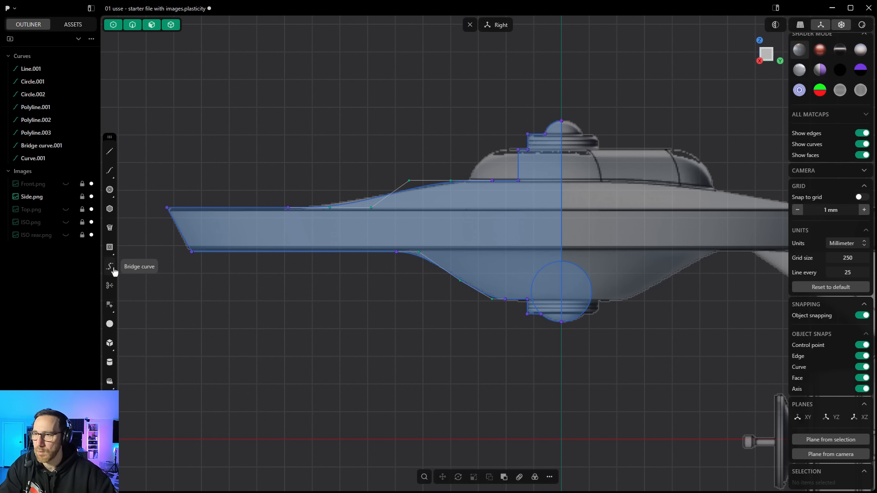
Step: Trim away the lower circle's segment left of the centerline with the Trim tool
click(112, 291)
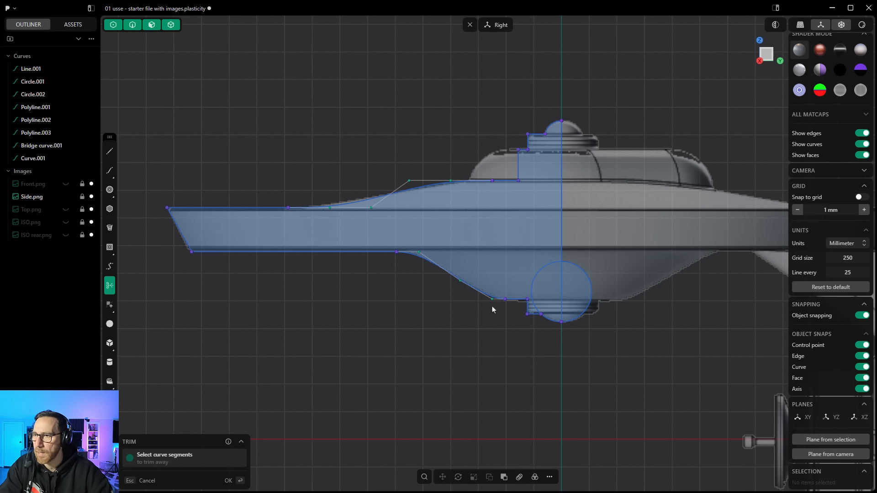
scroll(560, 290, up, 5)
click(578, 258)
click(548, 258)
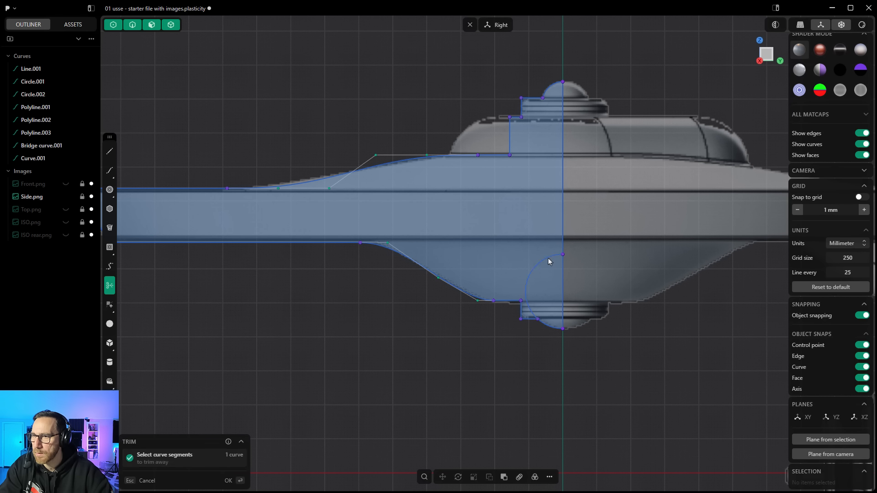
key(Escape)
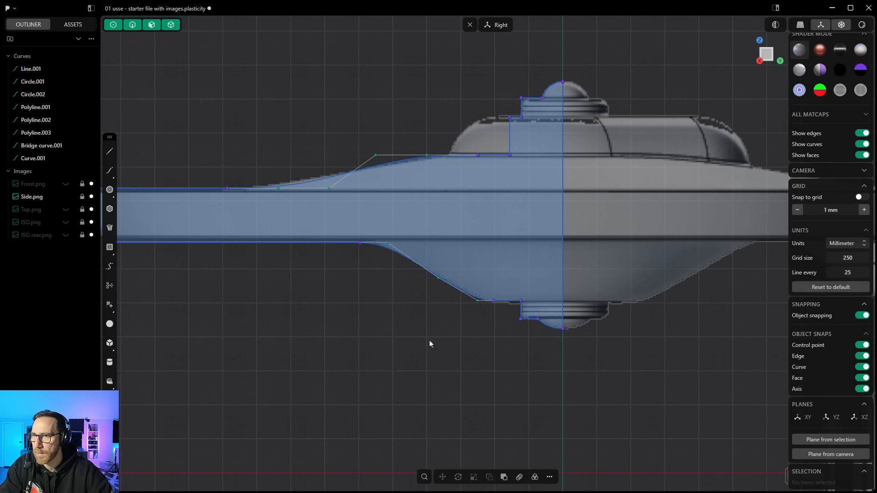
Step: Select all eight curves and join them into a single closed profile curve
scroll(429, 344, down, 3)
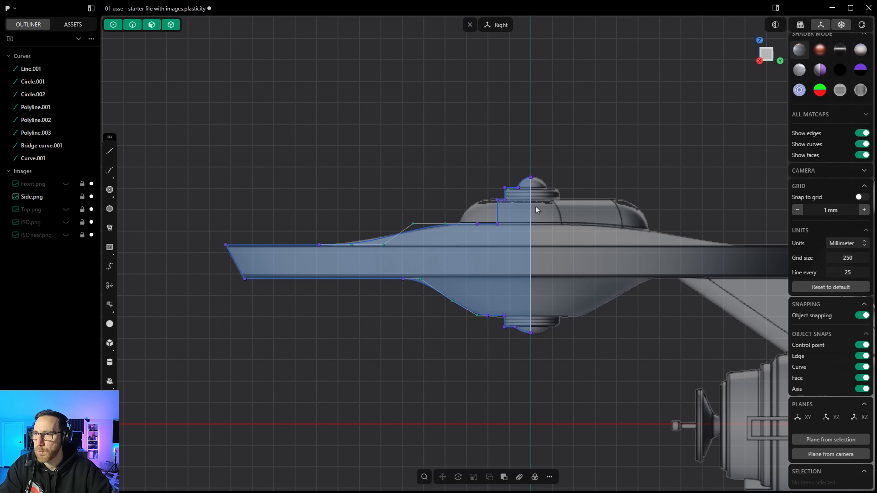
click(32, 70)
shift+click(37, 161)
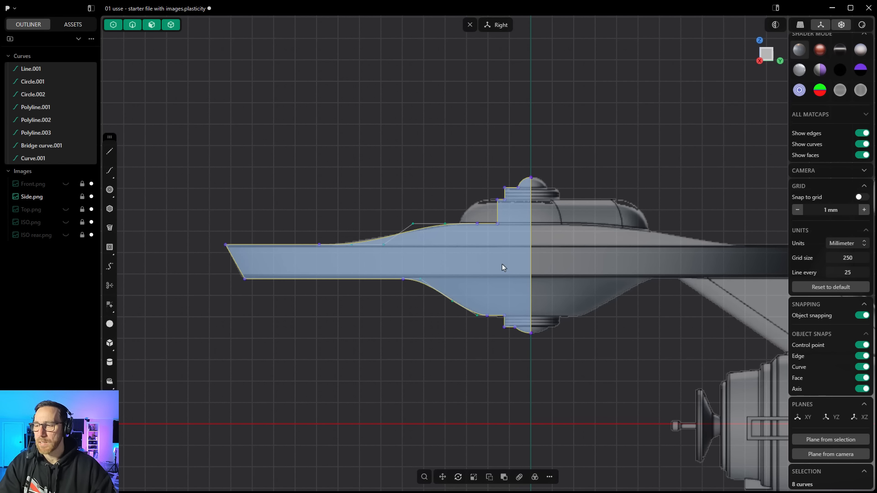
click(550, 478)
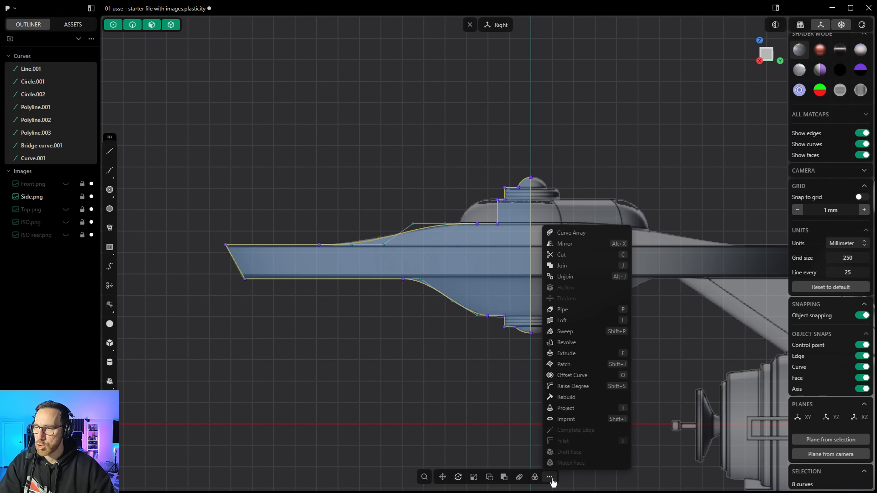
key(j)
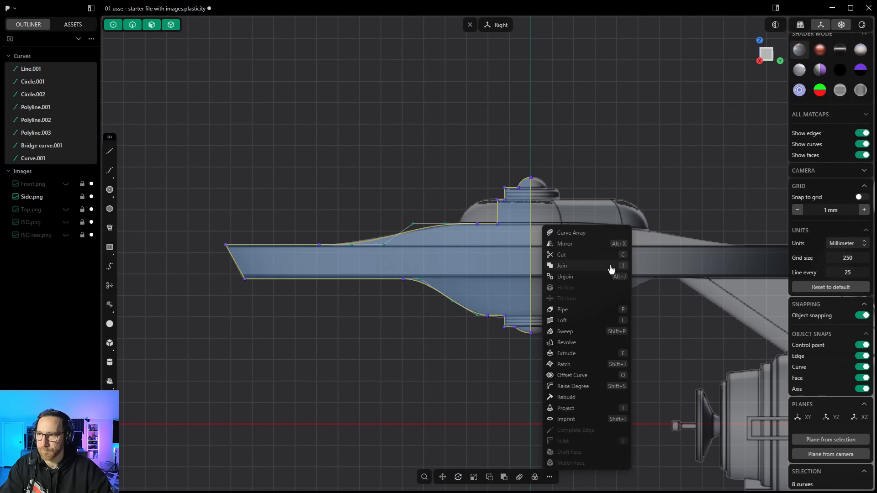
click(583, 272)
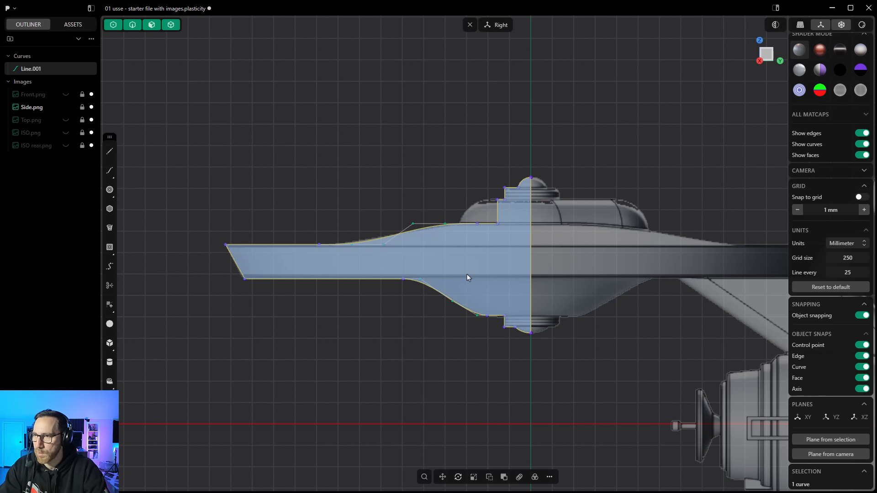
scroll(473, 301, down, 1)
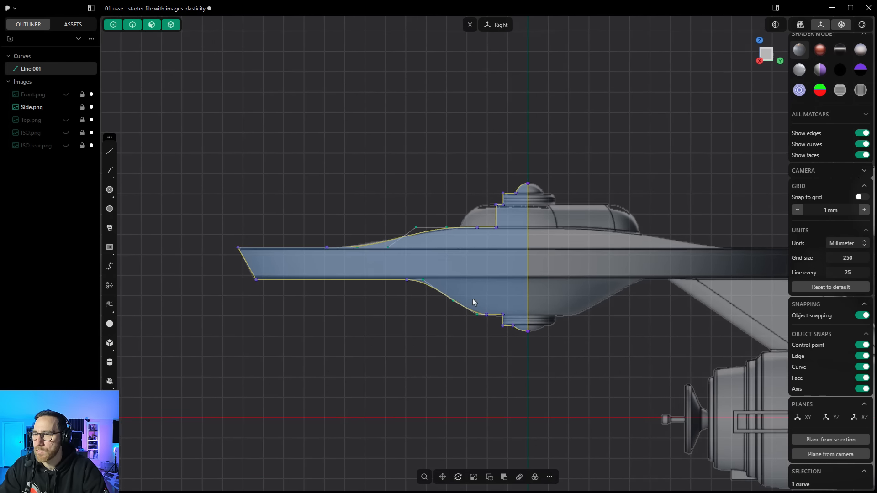
middle_drag(473, 302, 462, 358)
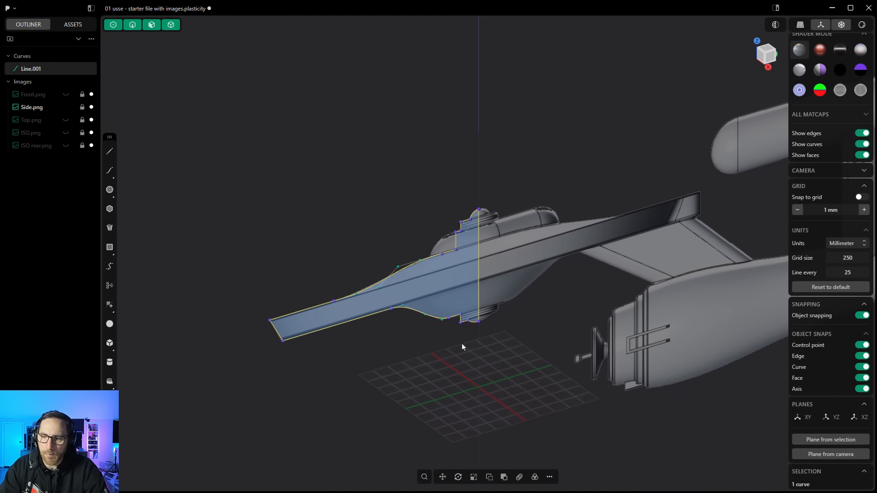
click(425, 282)
key(e)
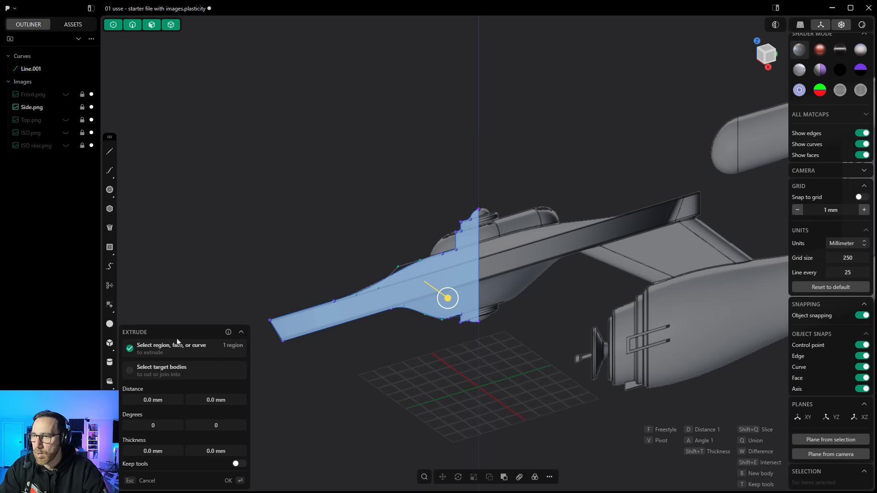
drag(448, 298, 467, 337)
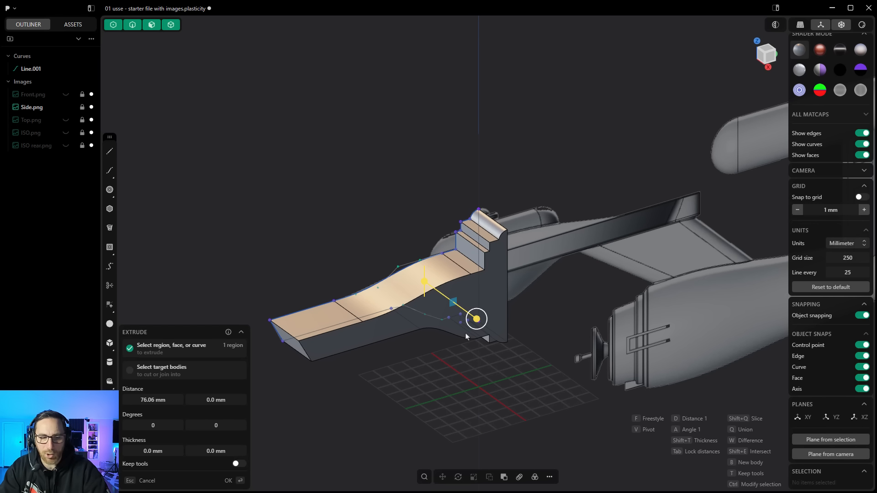
key(Escape)
Step: Revolve the profile region 360 degrees around the vertical centerline as the axis
key(e)
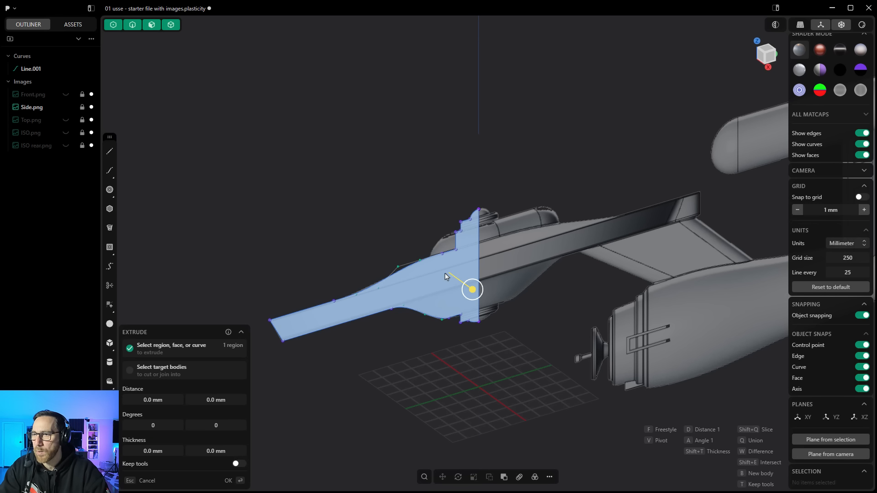
click(549, 478)
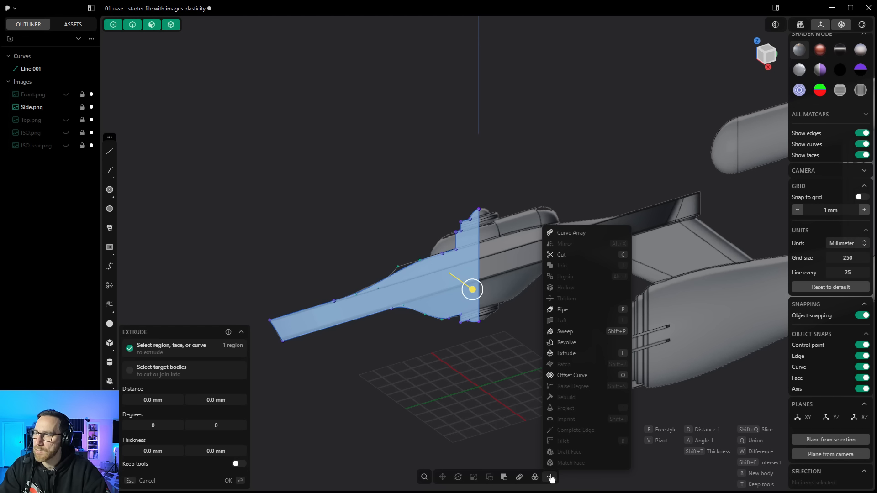
click(566, 343)
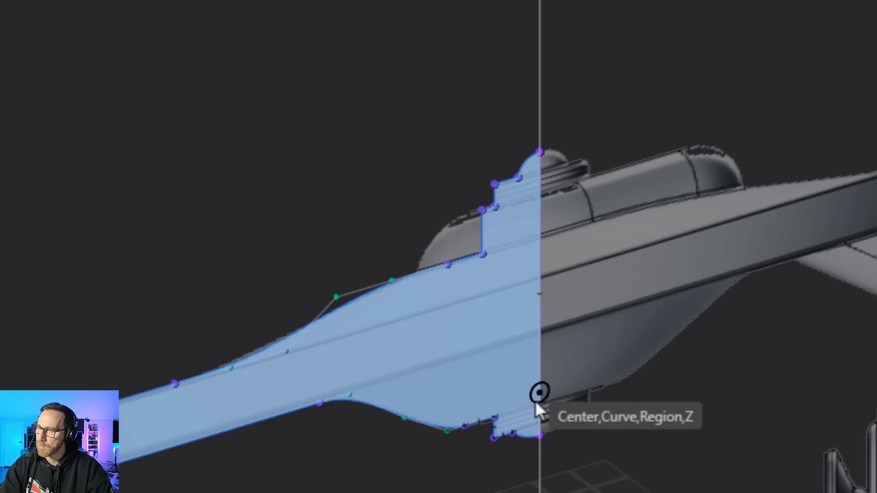
click(545, 432)
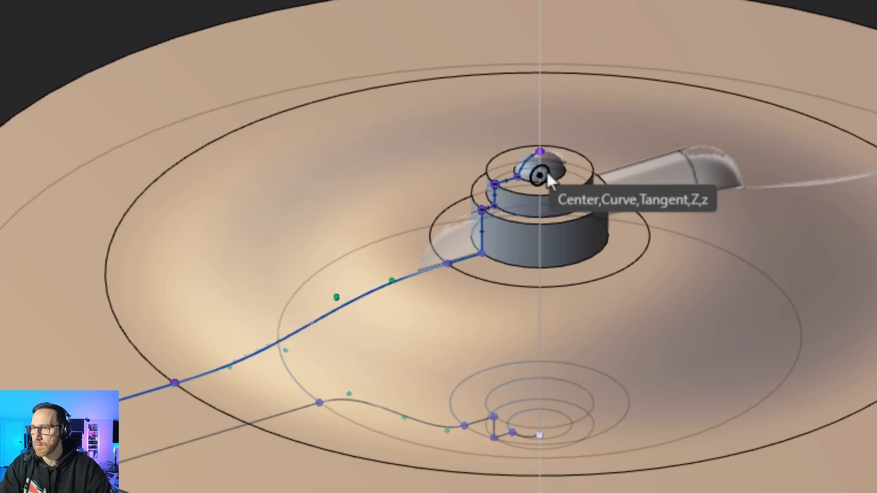
click(547, 153)
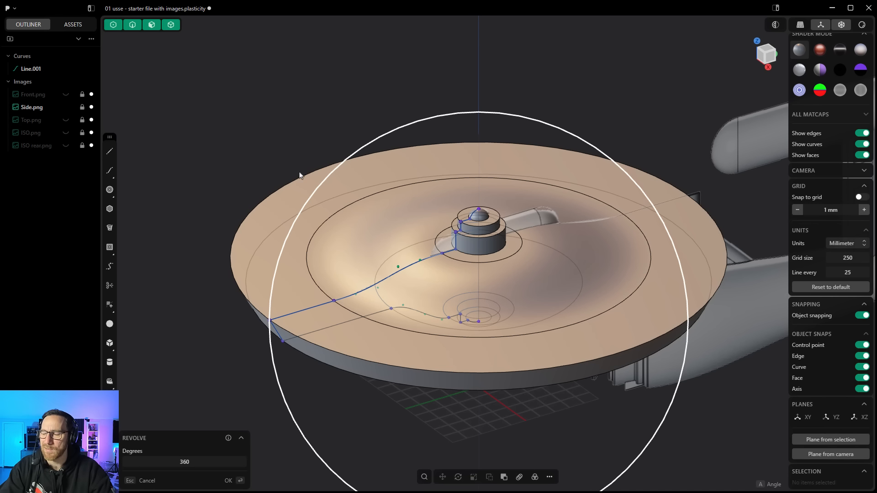
key(Return)
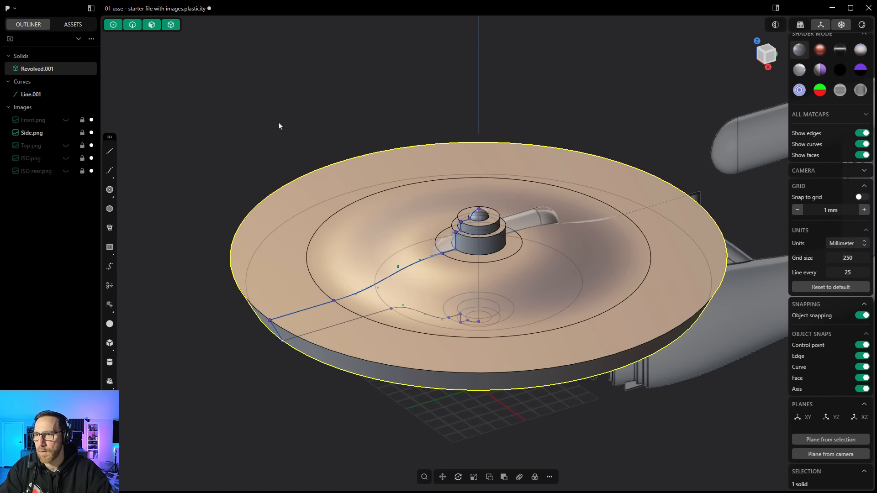
Step: Rename the profile curve to Main Revolve Profile and hide it
mouse_move(37, 96)
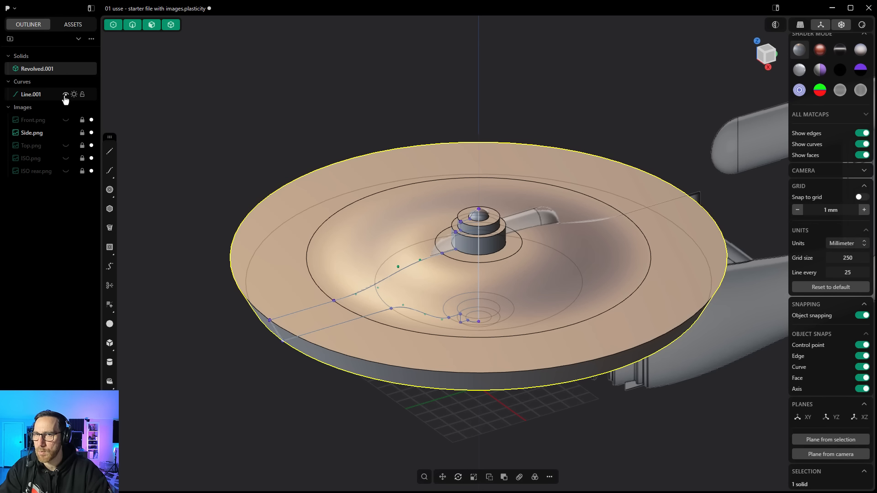
click(65, 95)
double_click(31, 95)
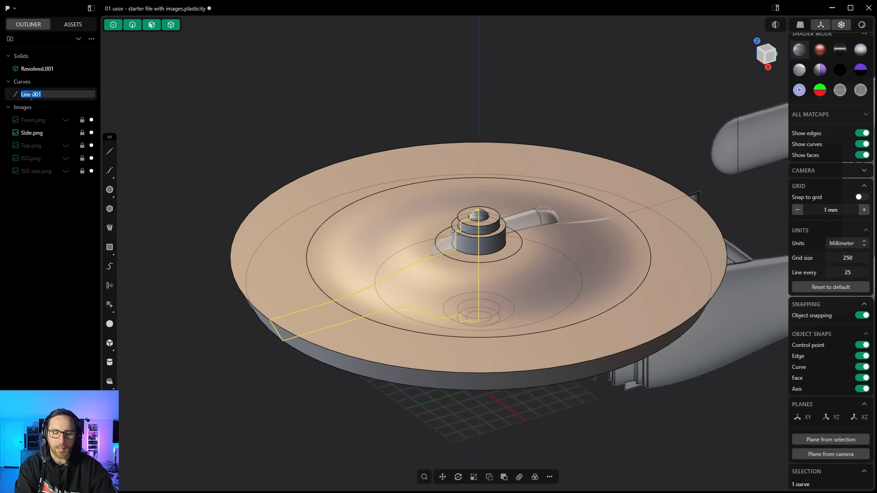
text(Main Revolv)
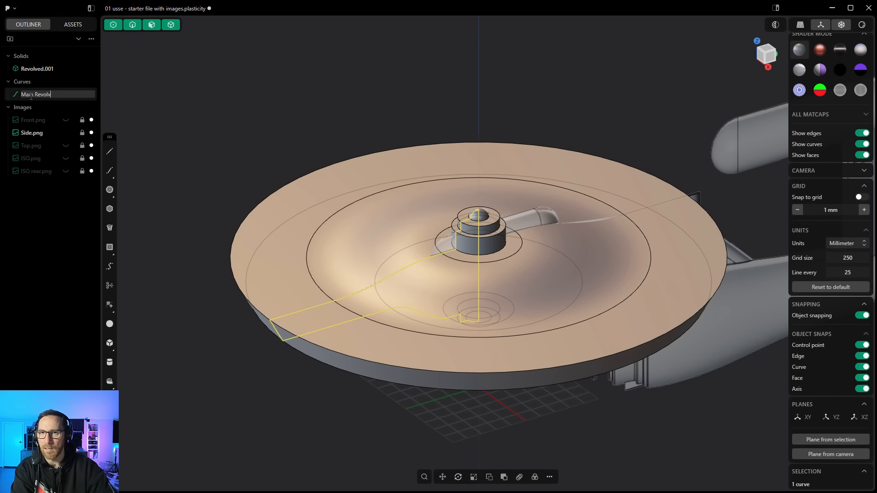
text(e Profile)
key(Return)
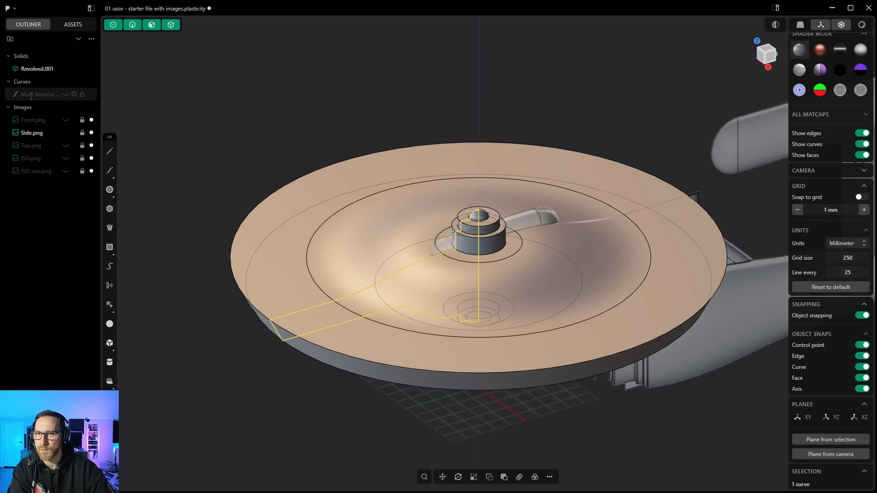
click(206, 114)
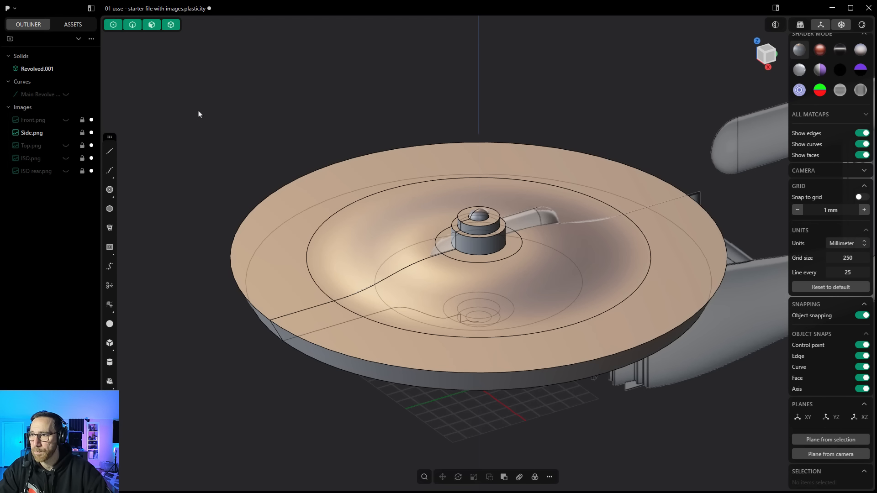
Step: Inspect the revolved saucer from several angles and unhide the Top.png reference image
middle_drag(222, 133, 397, 234)
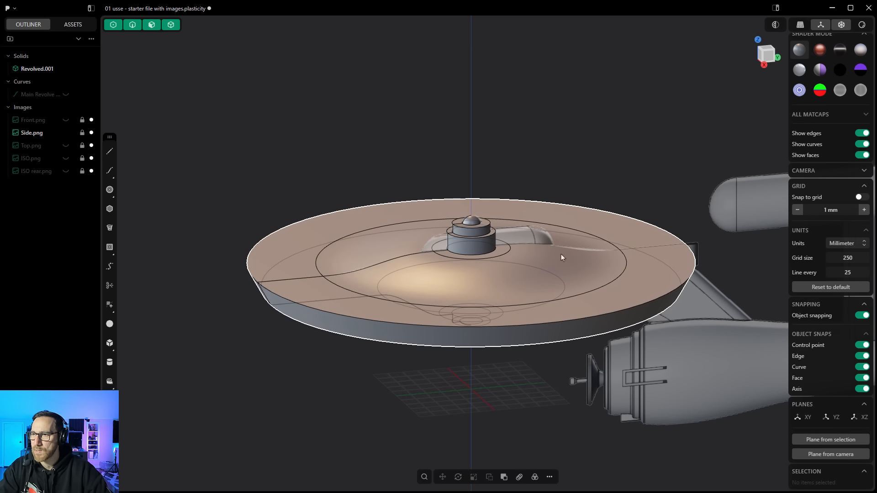
scroll(593, 262, up, 5)
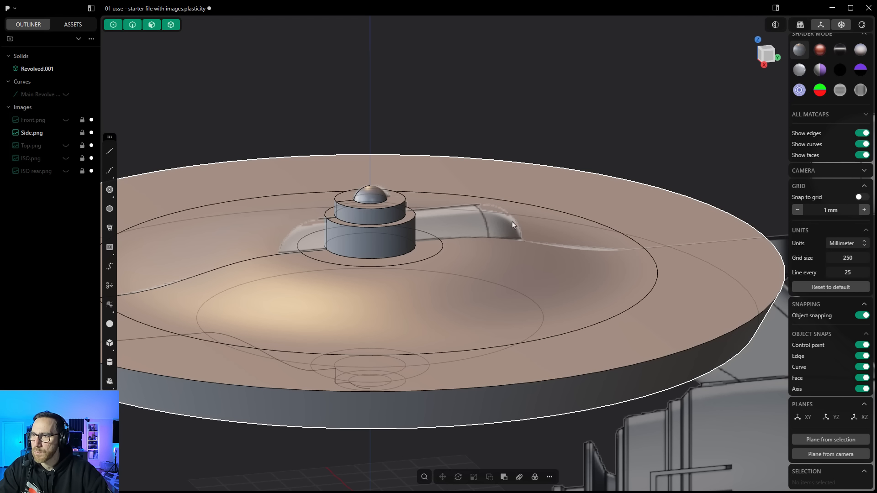
middle_drag(465, 200, 472, 275)
scroll(465, 231, down, 5)
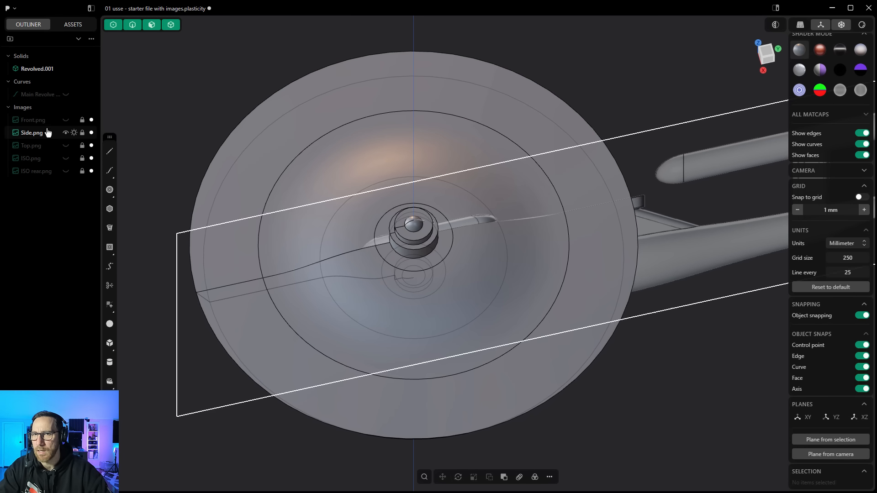
click(66, 145)
scroll(364, 191, down, 2)
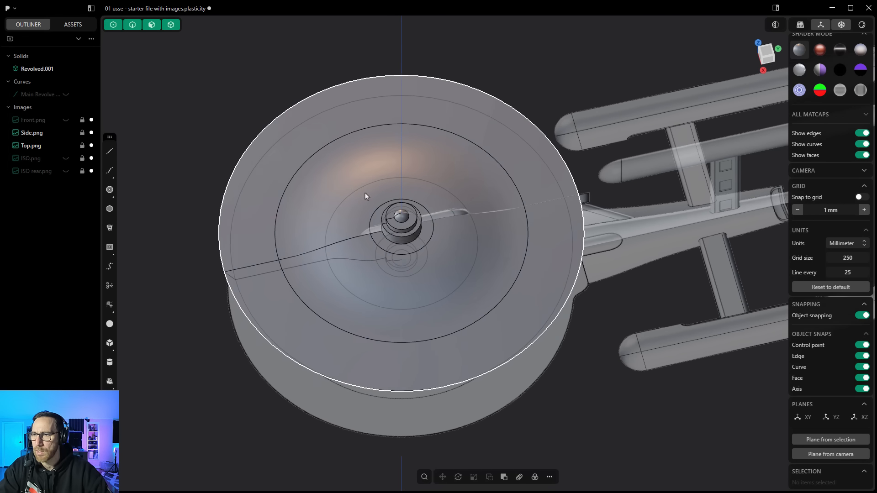
middle_drag(470, 255, 447, 199)
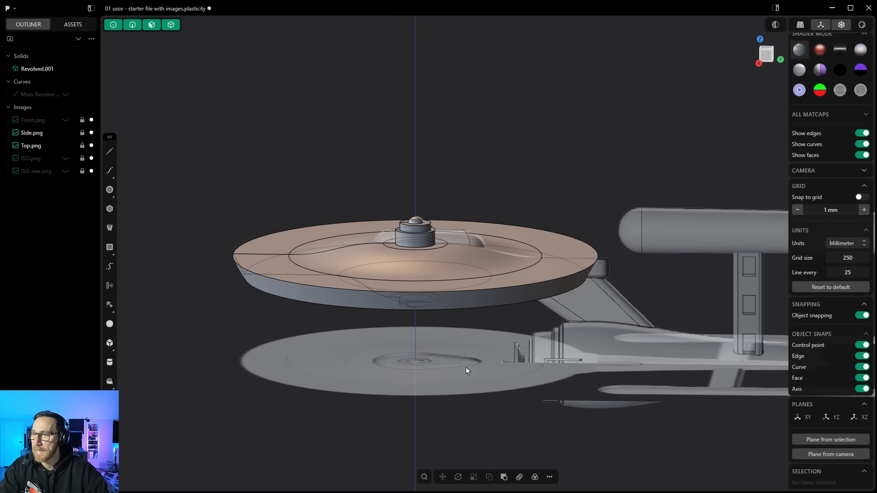
middle_drag(466, 264, 471, 329)
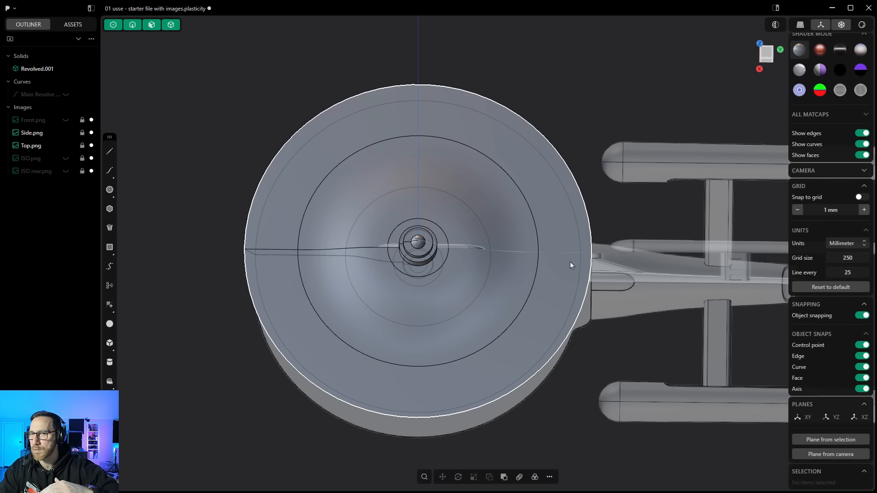
Step: Move the Top.png reference image about 437 mm up along Z, above the saucer
click(68, 145)
scroll(491, 204, down, 3)
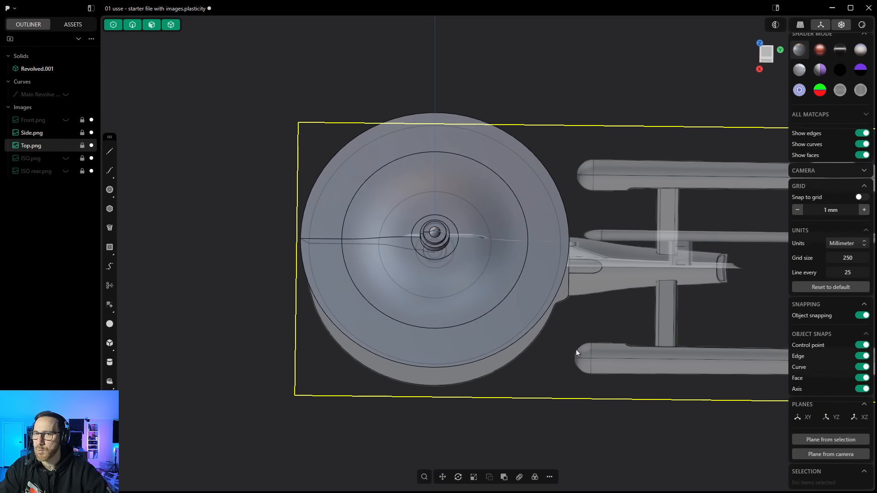
middle_drag(577, 352, 573, 265)
click(441, 477)
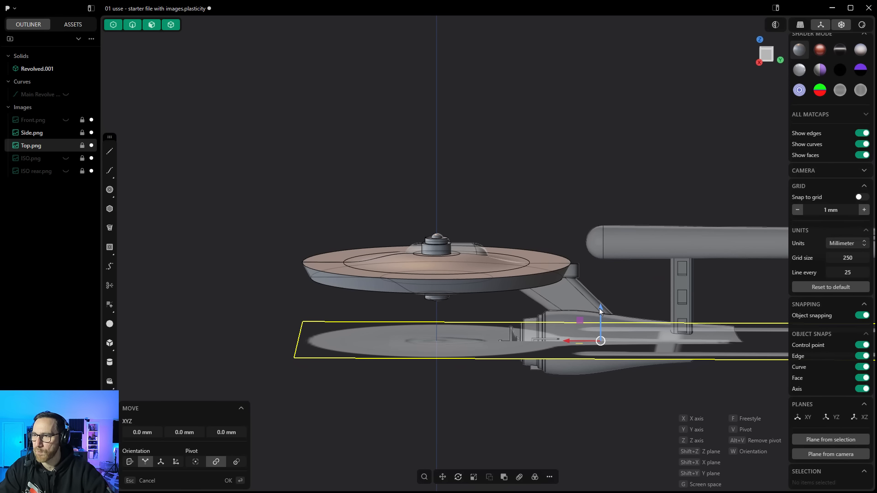
drag(599, 309, 594, 150)
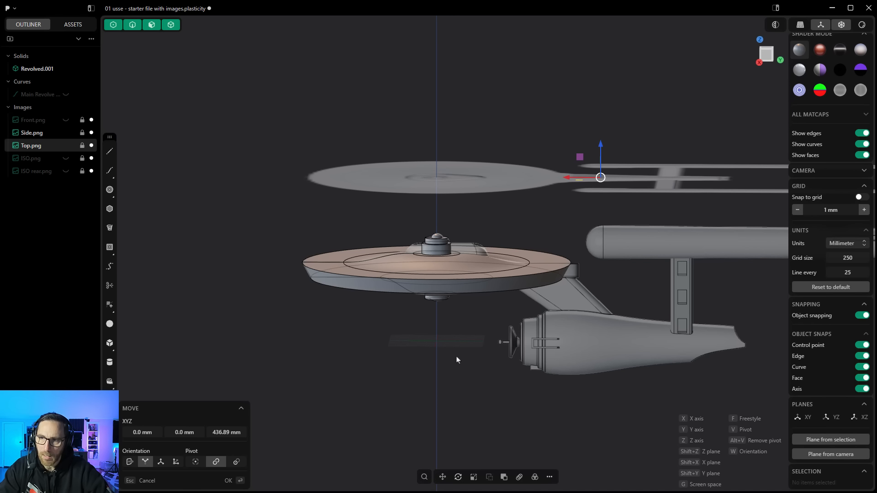
key(Return)
click(481, 212)
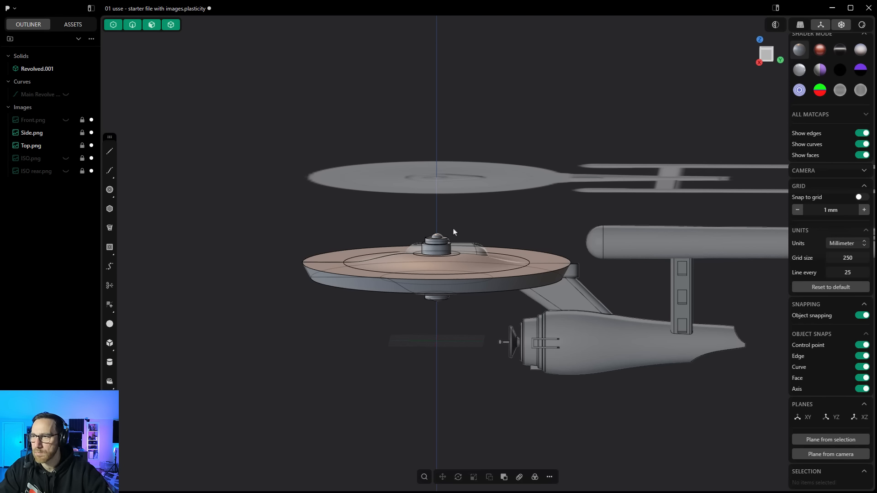
scroll(447, 245, up, 6)
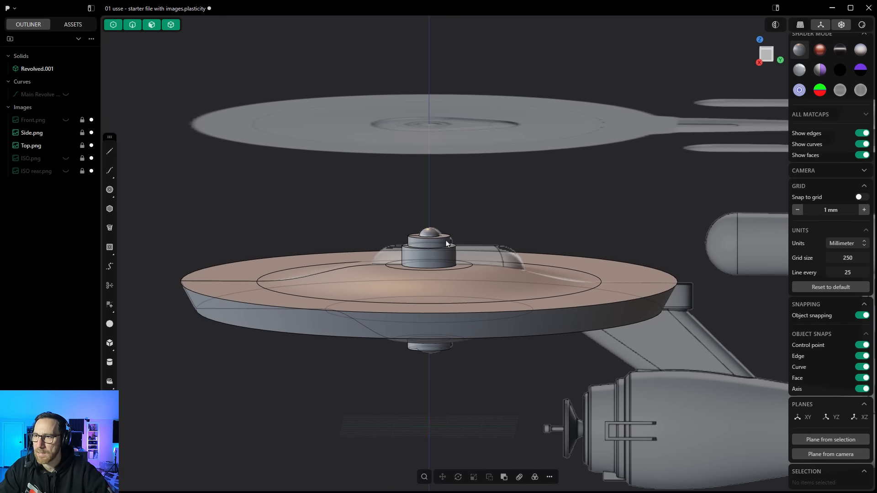
scroll(447, 245, up, 2)
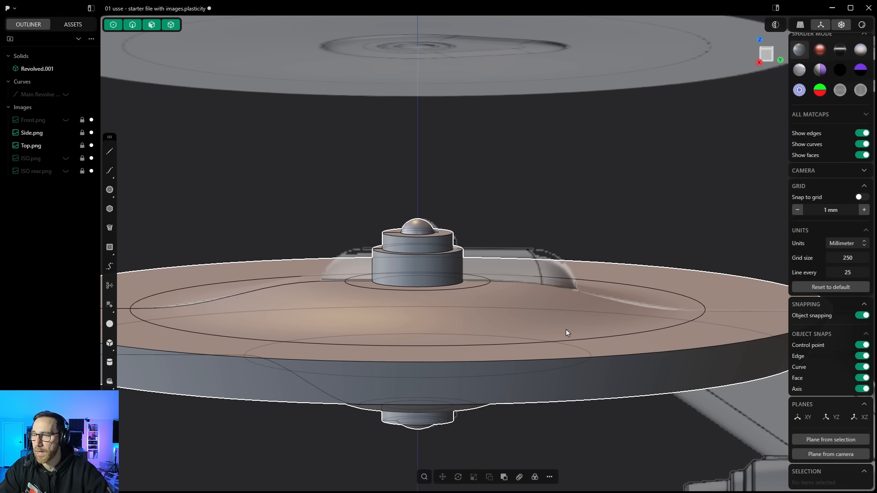
mouse_move(558, 300)
middle_down()
mouse_move(554, 308)
mouse_move(553, 300)
middle_up()
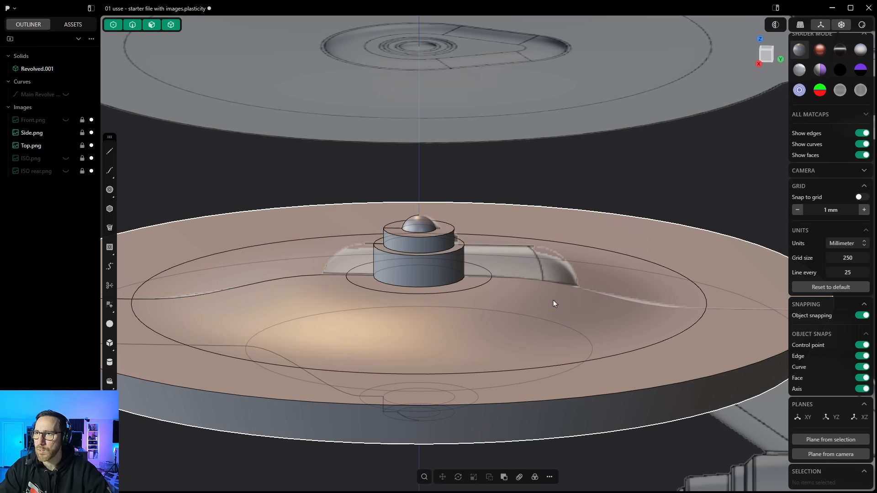
scroll(454, 246, up, 5)
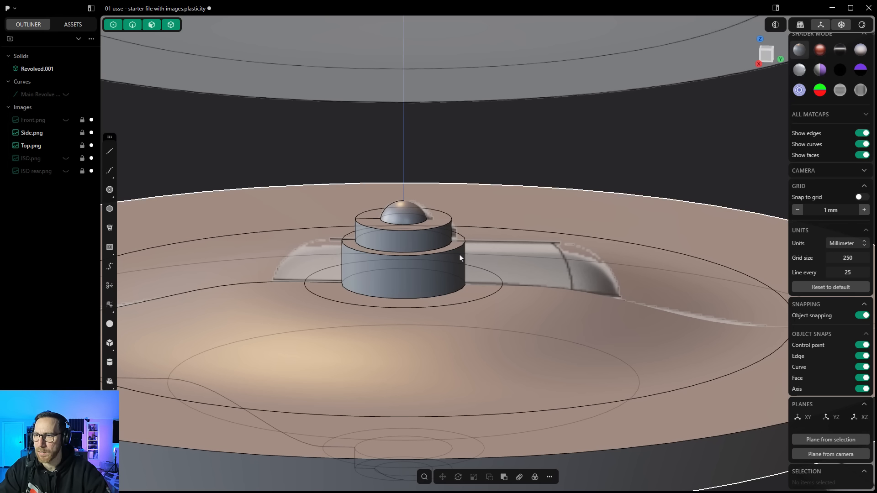
click(455, 247)
click(455, 247)
key(f)
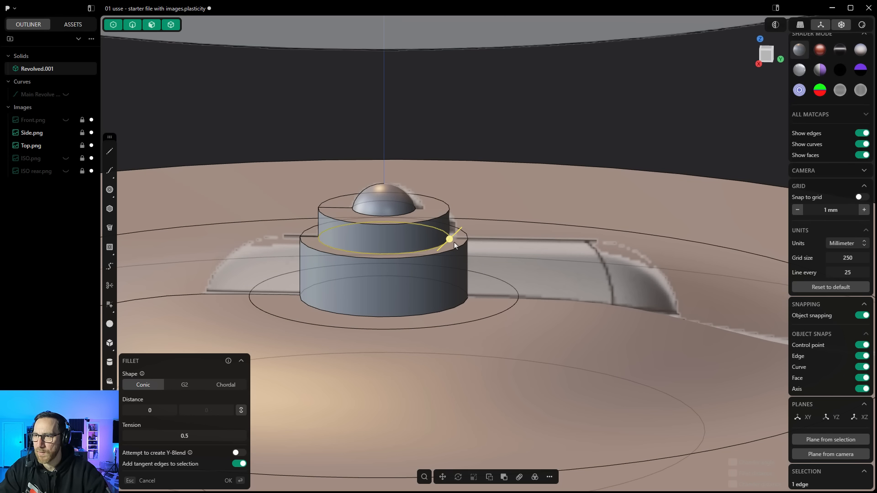
scroll(457, 247, up, 4)
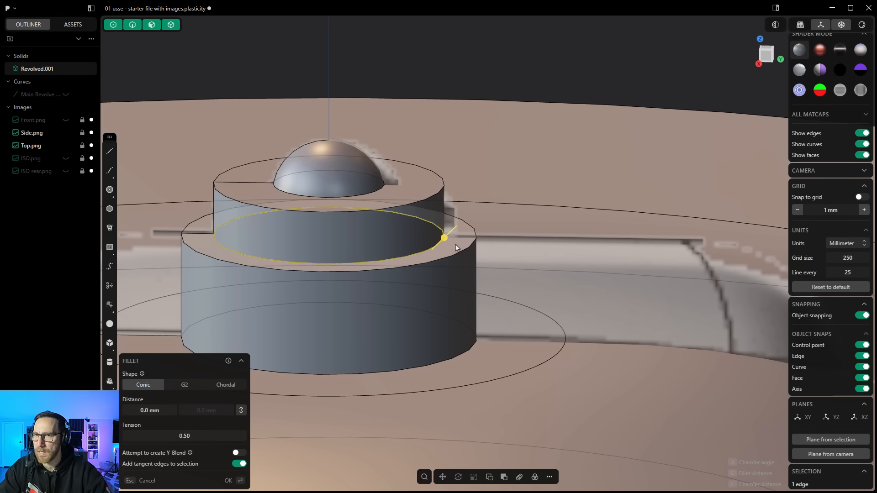
Step: Select the top face of the saucer's raised hub step and set a temporary construction plane from it
click(152, 26)
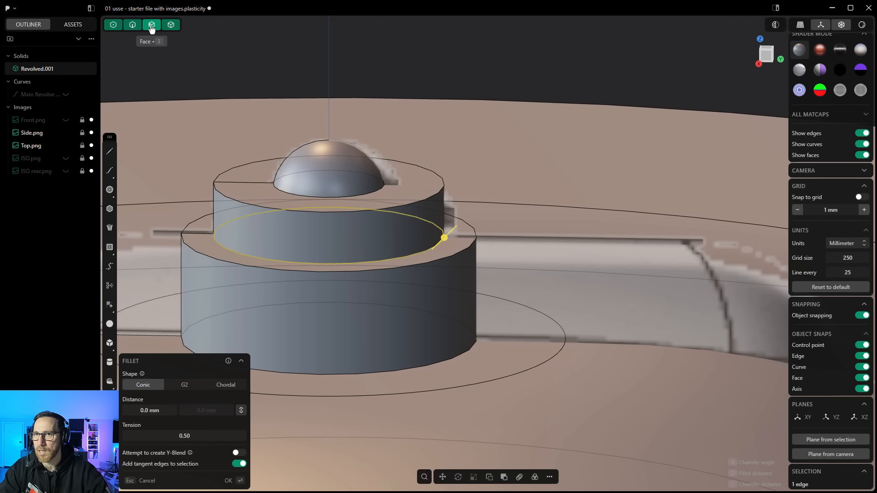
click(458, 244)
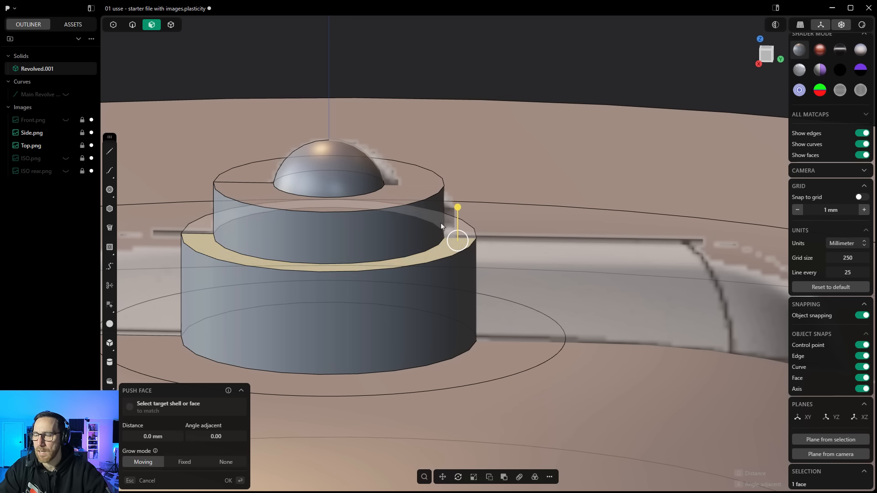
scroll(441, 249, down, 2)
scroll(442, 249, down, 5)
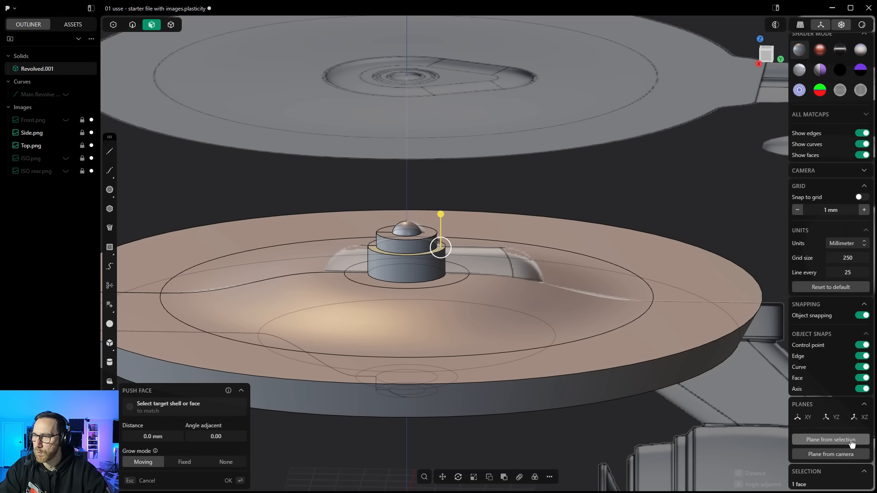
key(space)
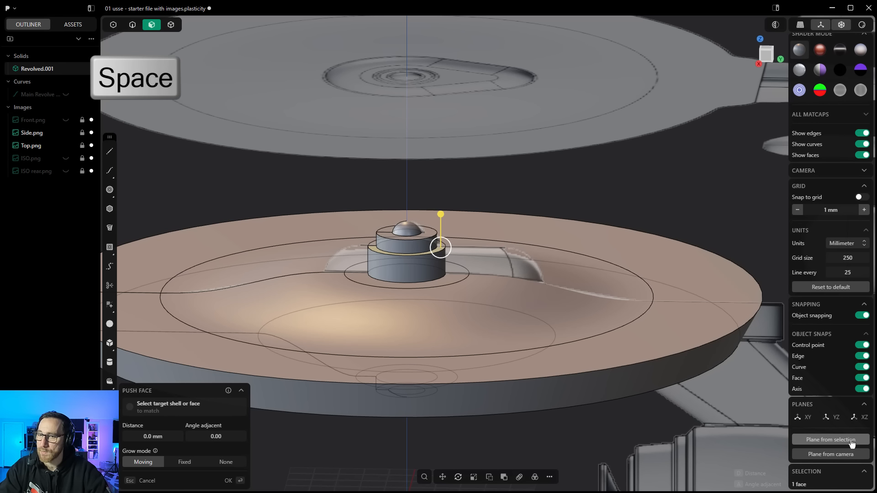
click(830, 440)
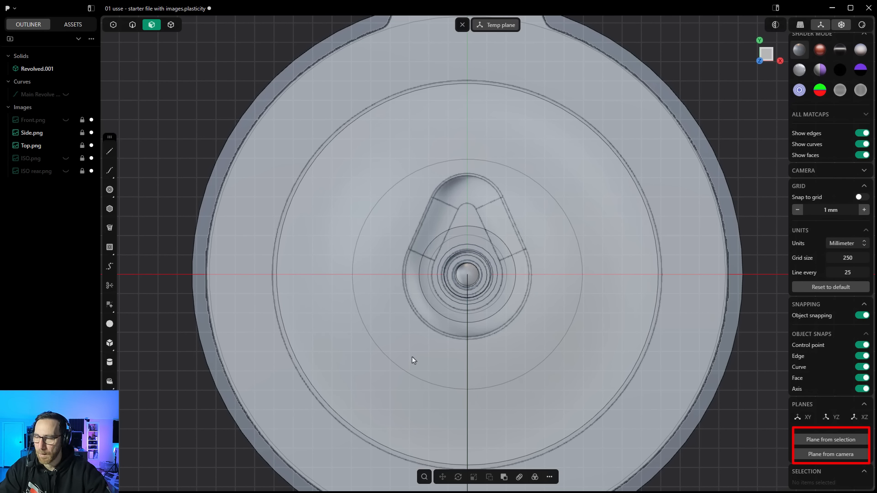
Step: Draw a center circle at the saucer's center matching the rounded base of the teardrop recess
click(109, 189)
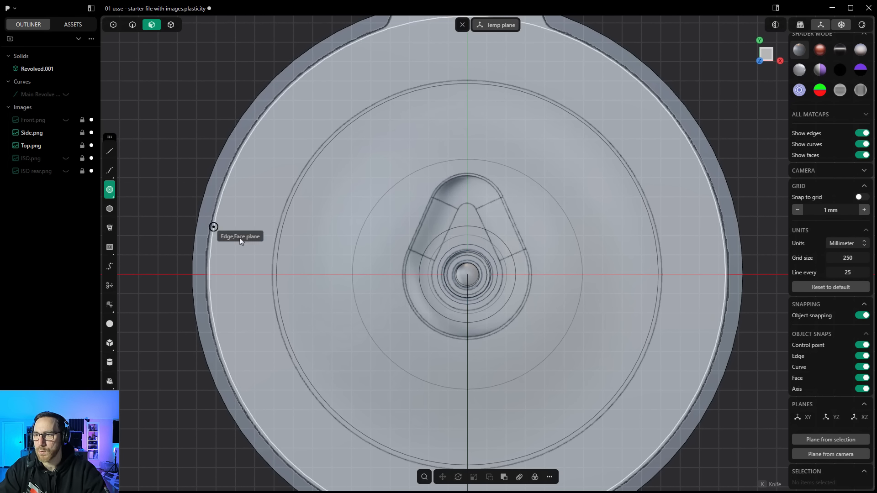
click(468, 274)
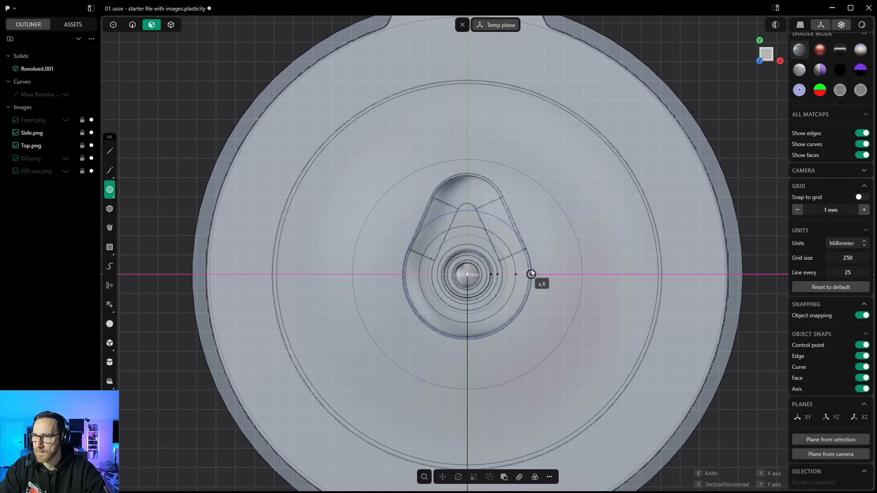
click(530, 274)
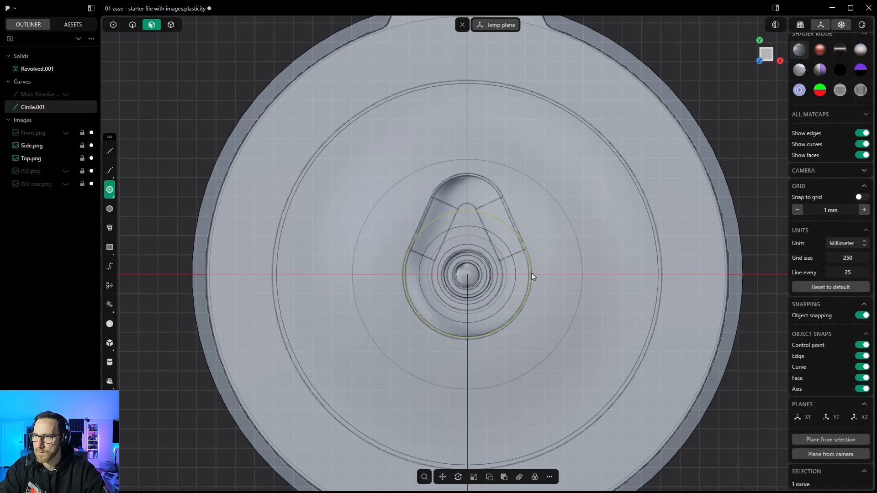
click(110, 189)
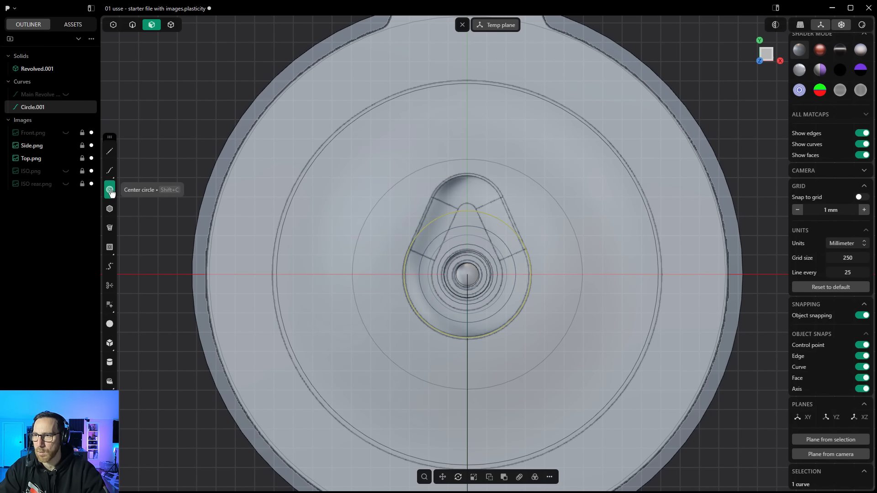
scroll(471, 226, up, 2)
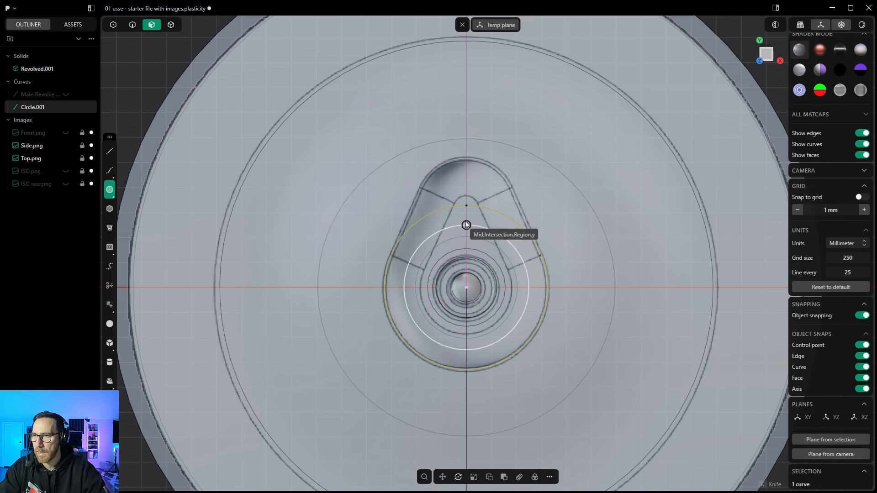
click(466, 206)
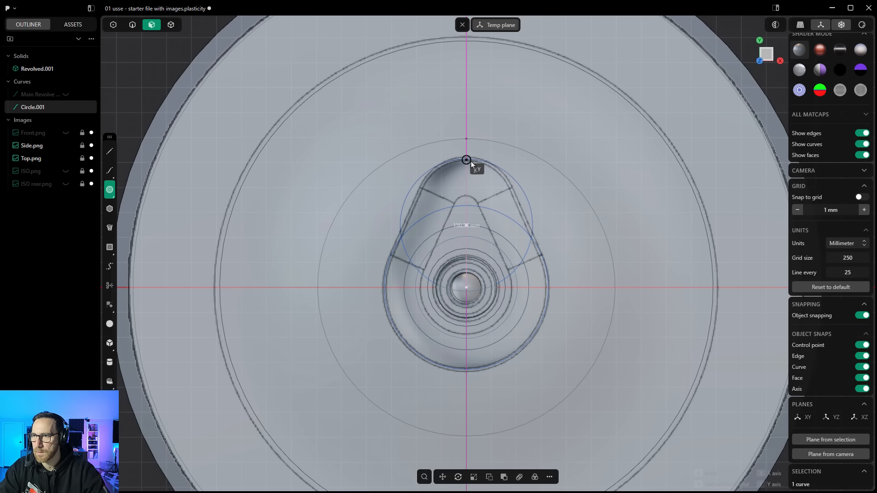
key(Escape)
Step: Draw a second, smaller center circle on the centerline fitting the top of the teardrop recess
click(110, 189)
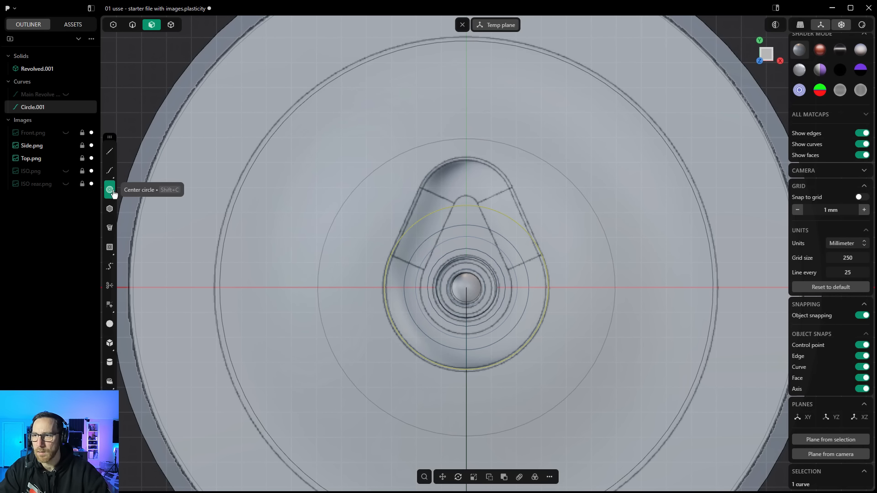
click(466, 287)
scroll(466, 236, up, 2)
click(466, 223)
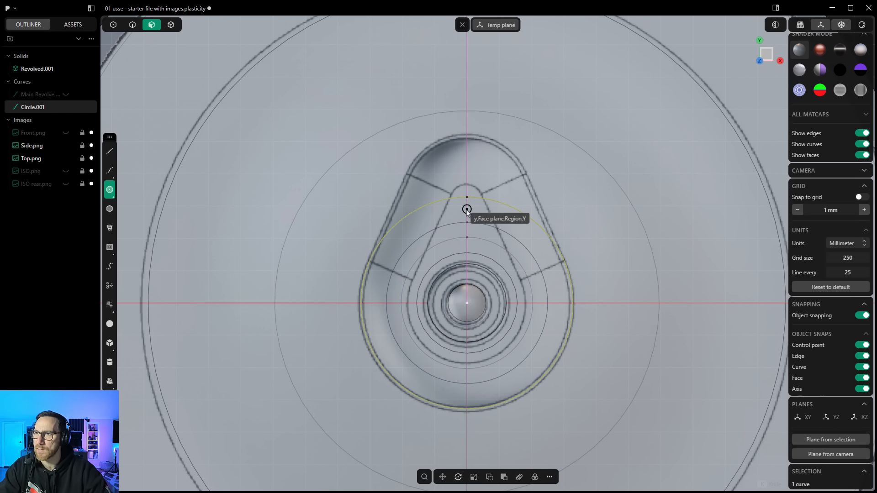
click(466, 210)
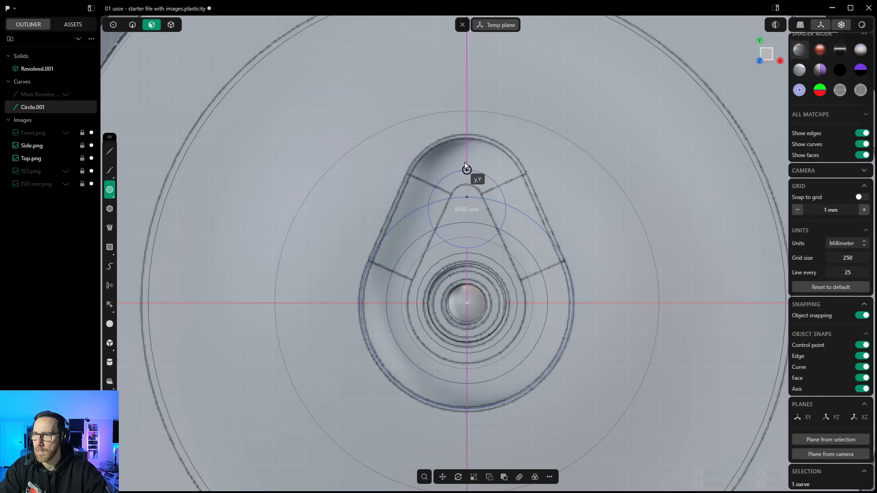
click(460, 138)
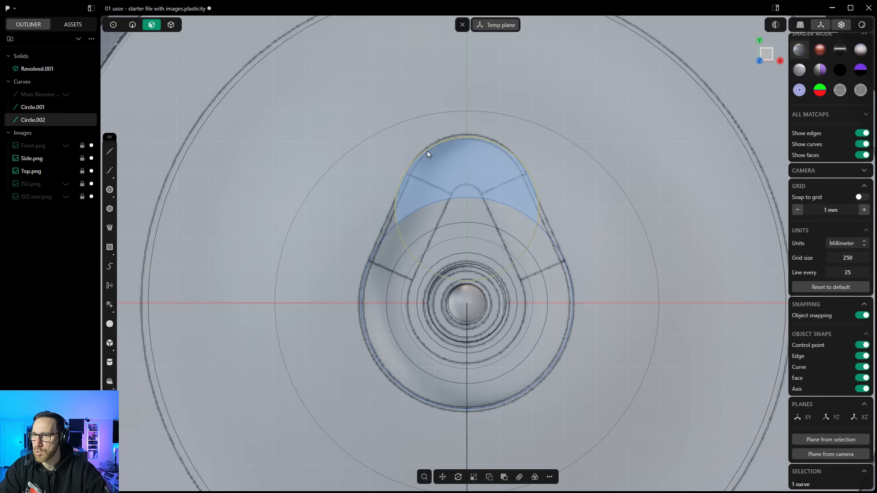
Step: Hide the Side.png and Top.png reference images and the revolved solid
scroll(430, 229, down, 5)
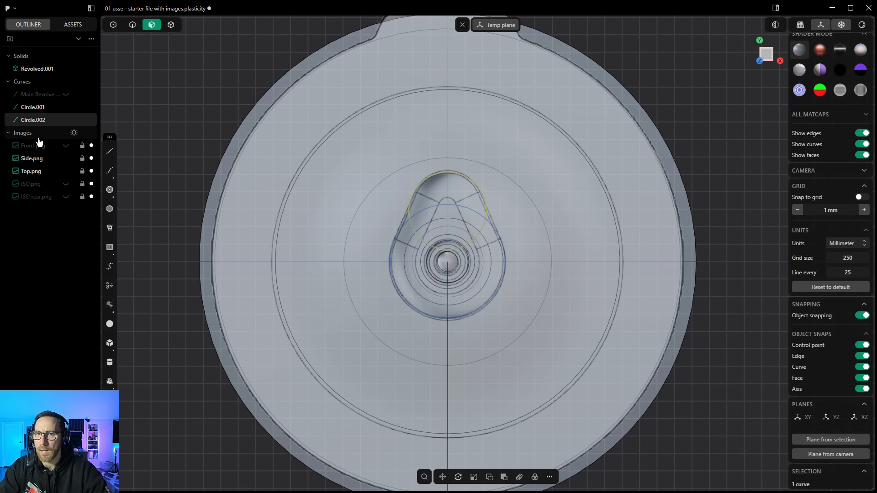
click(66, 159)
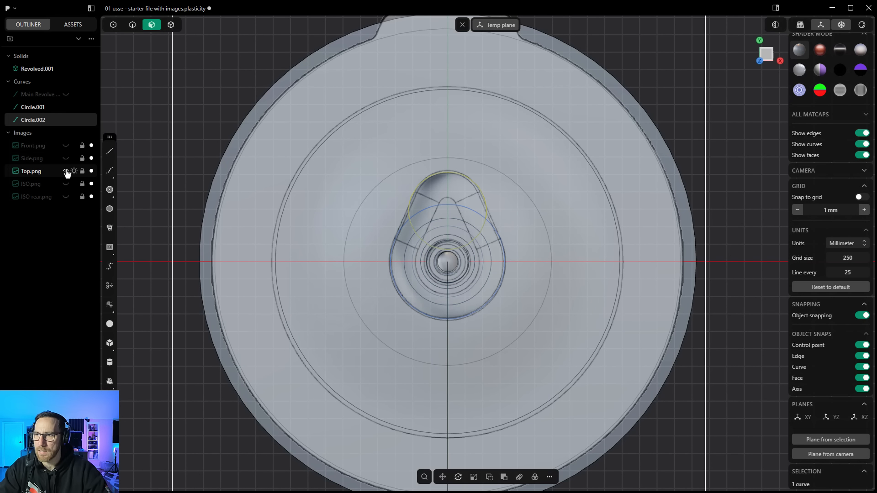
click(67, 172)
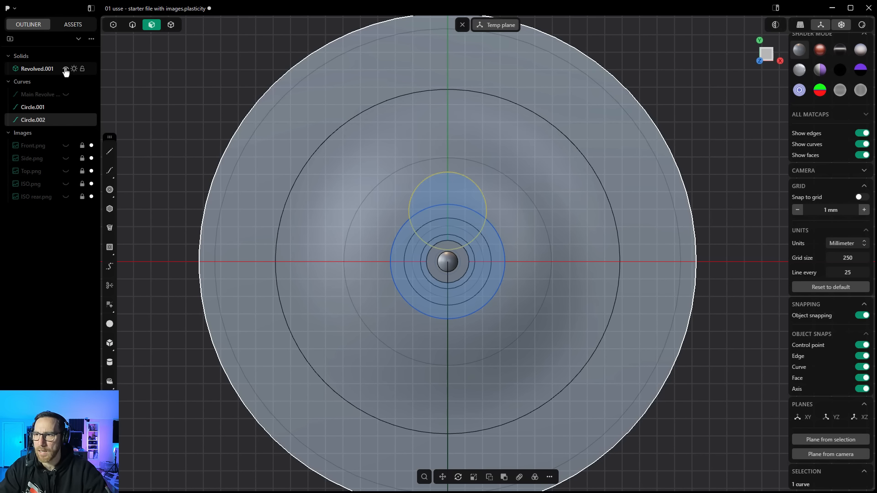
click(65, 69)
click(511, 203)
scroll(517, 209, up, 5)
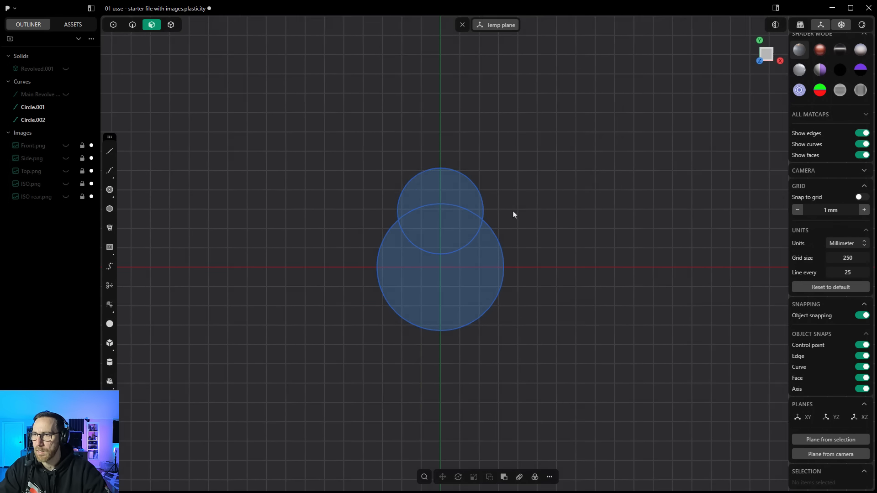
Step: Draw two lines tangent to both circles, one on each side, joining them into a teardrop
click(110, 151)
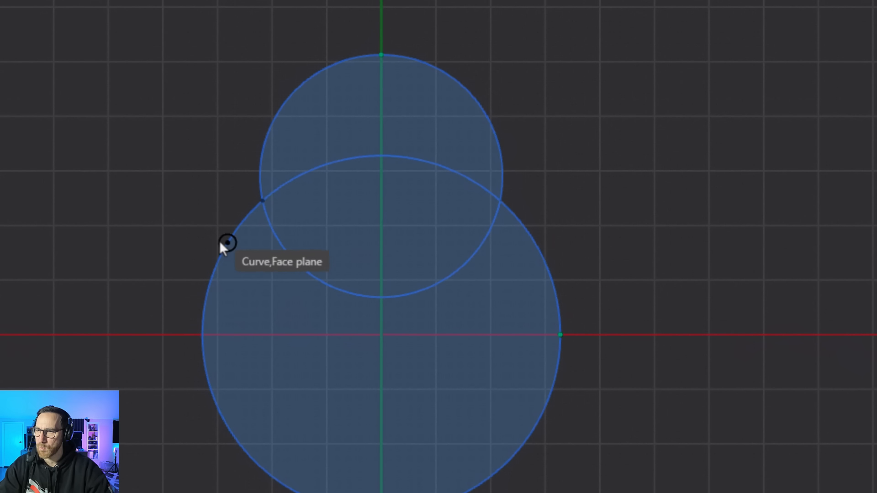
click(201, 300)
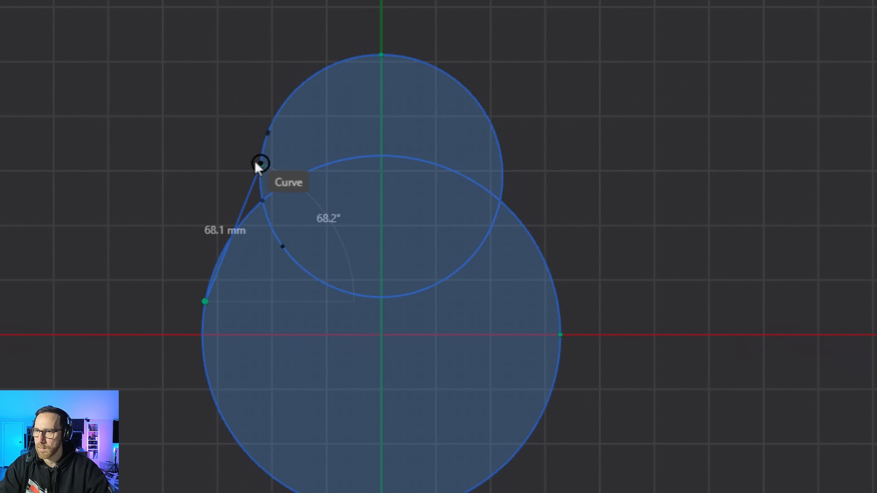
click(271, 131)
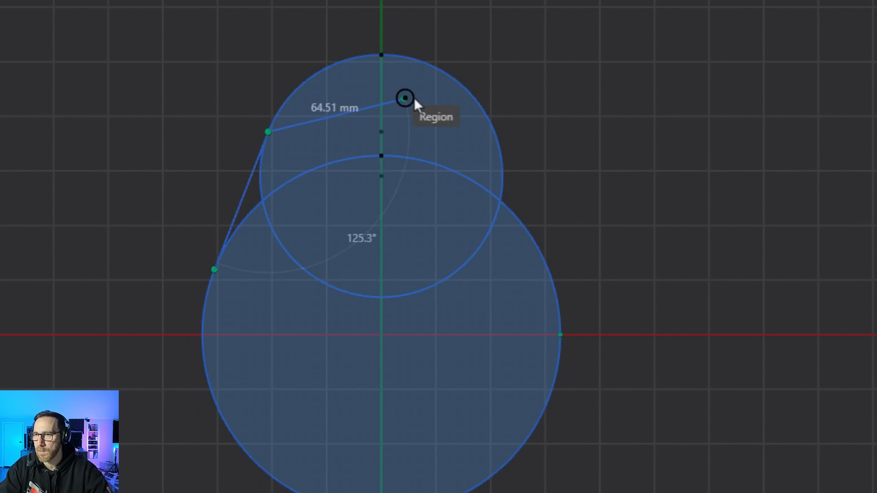
key(Escape)
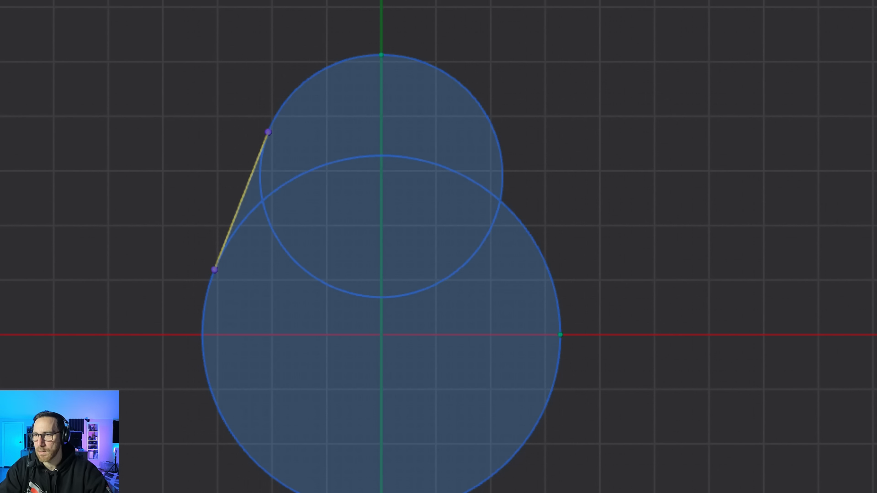
click(498, 145)
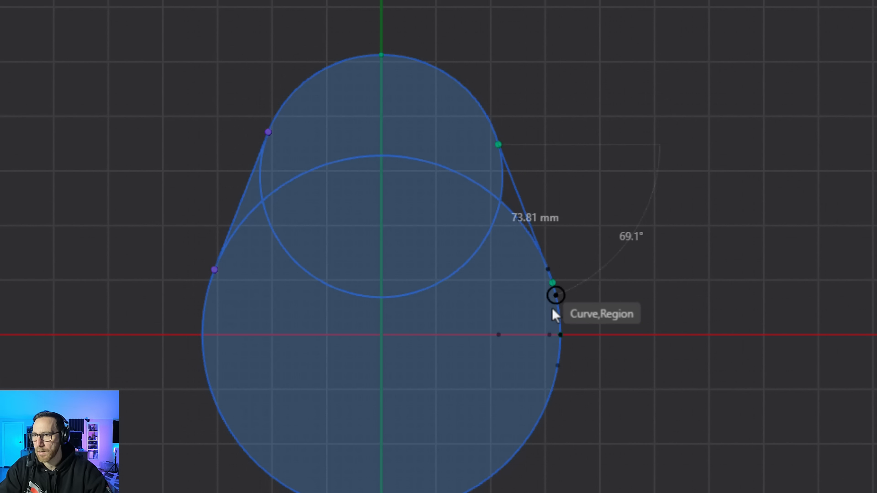
click(548, 273)
key(Escape)
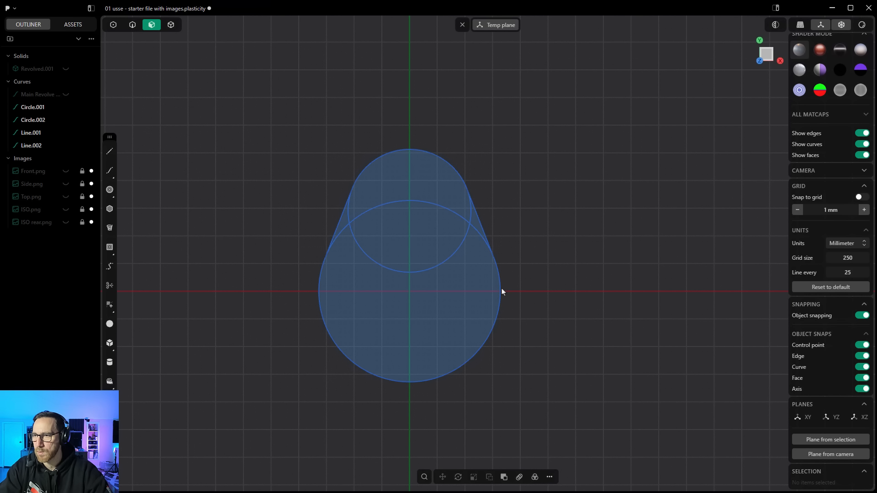
Step: Trim away the inner circle arcs between the tangent lines to leave a single teardrop outline
click(109, 286)
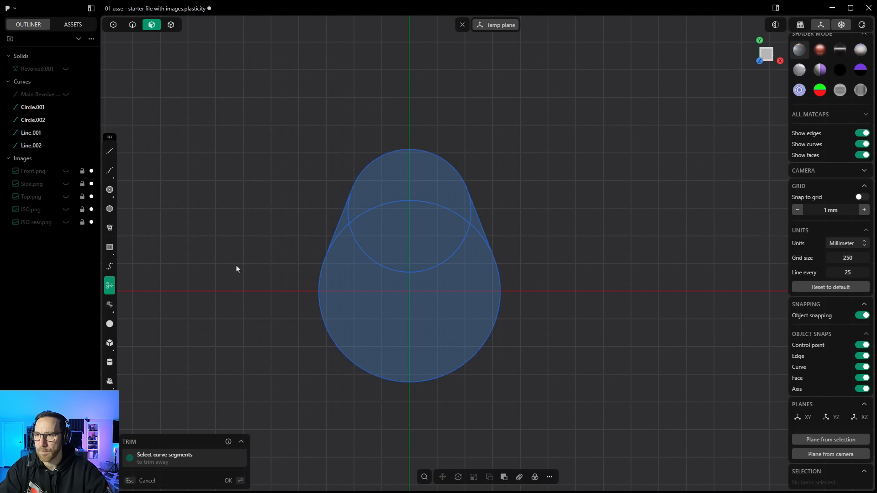
click(352, 219)
click(363, 238)
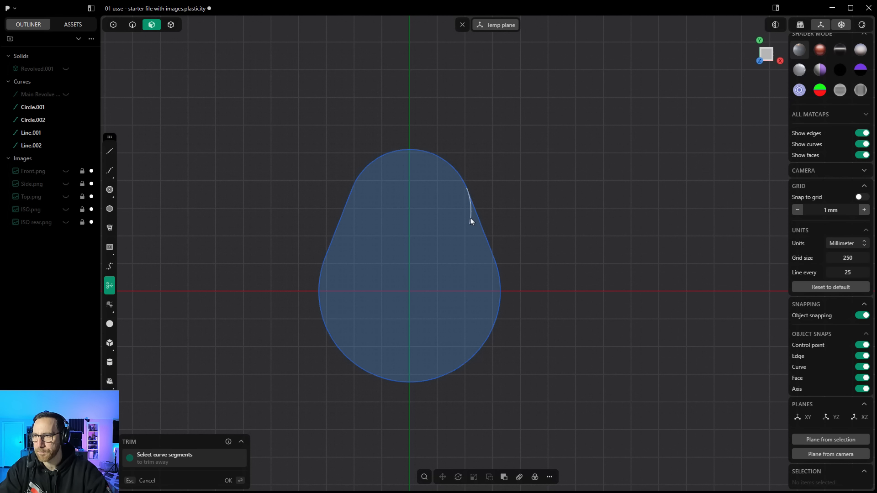
key(Escape)
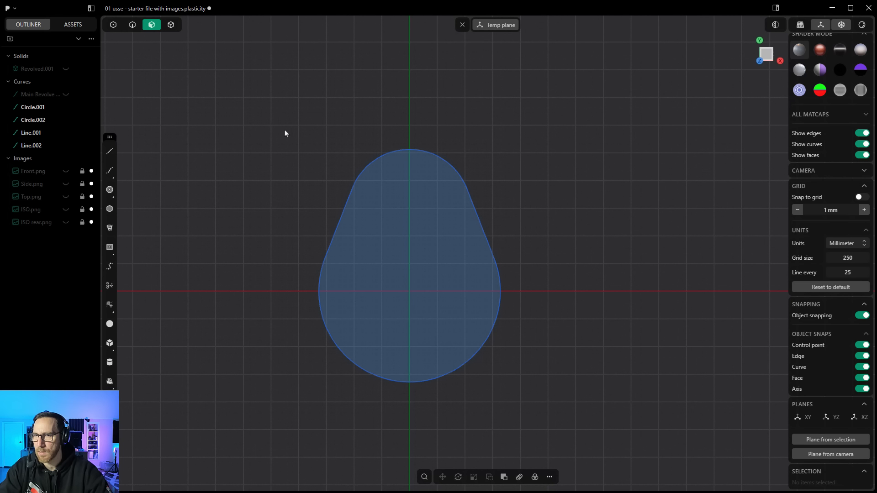
drag(285, 131, 543, 415)
key(e)
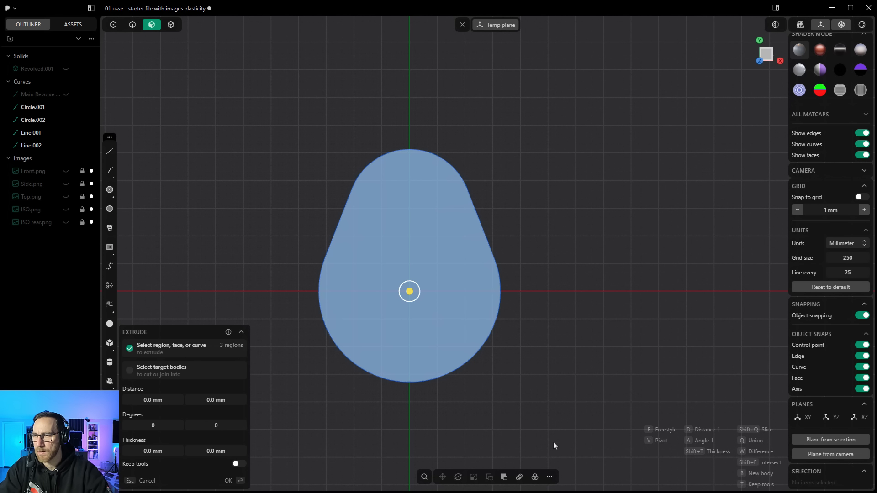
click(551, 477)
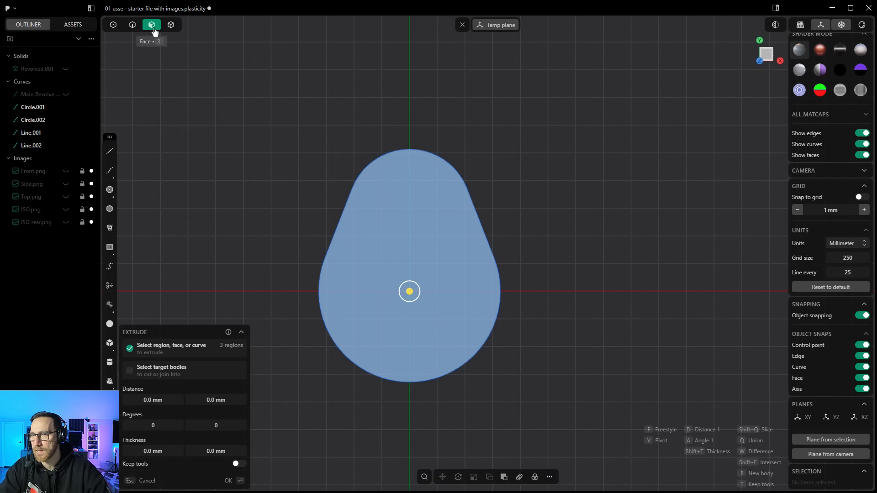
key(Escape)
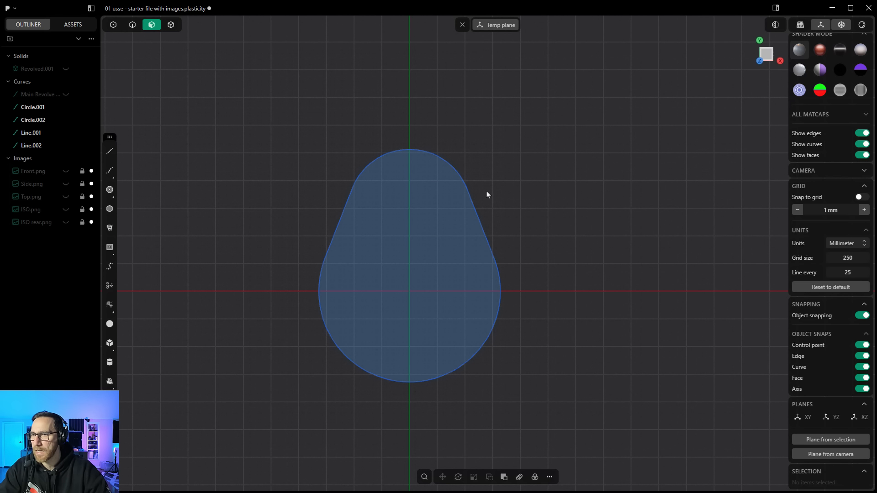
Step: Join the circle arcs and tangent lines into a single closed teardrop curve
click(132, 25)
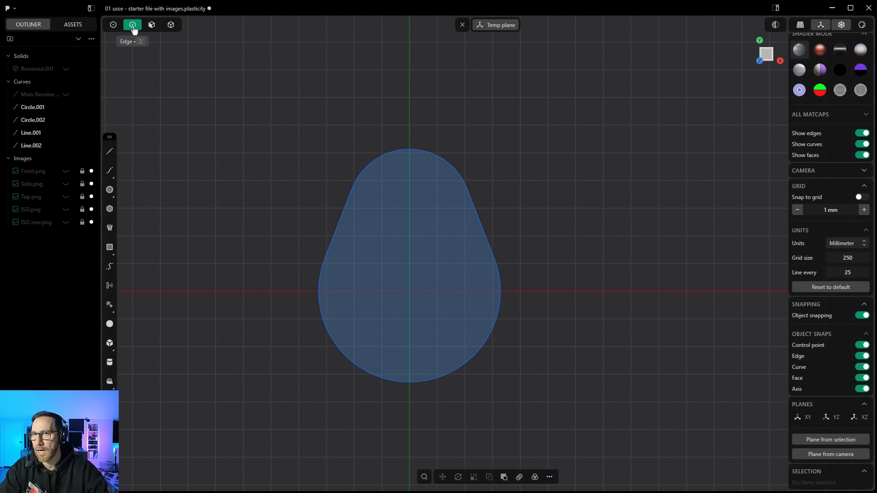
drag(251, 83, 523, 407)
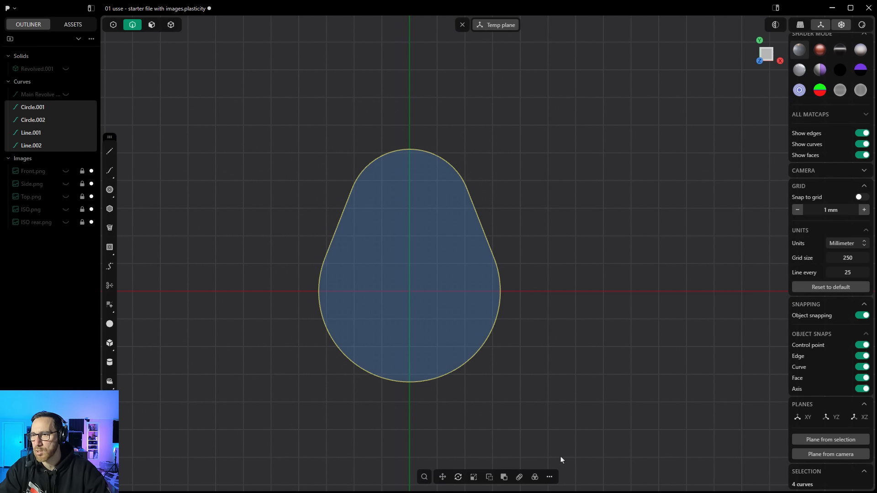
click(550, 477)
click(568, 268)
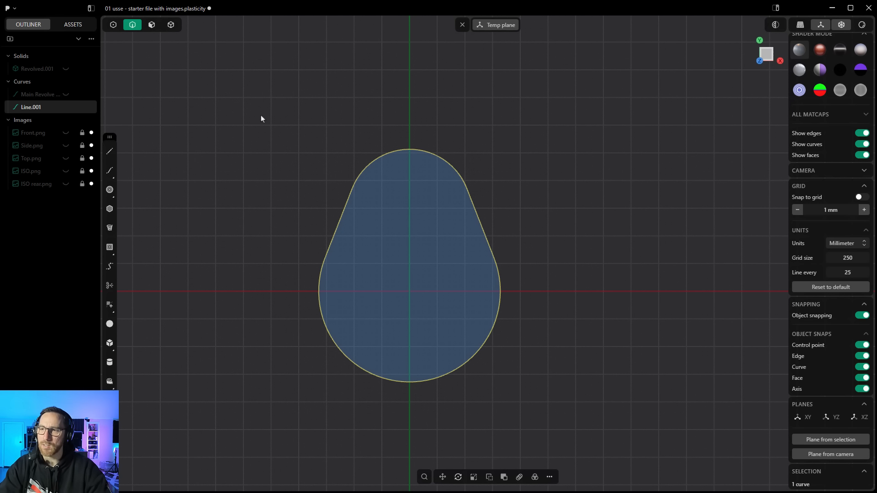
Step: Enable all selection modes and unhide the revolved saucer solid
key(5)
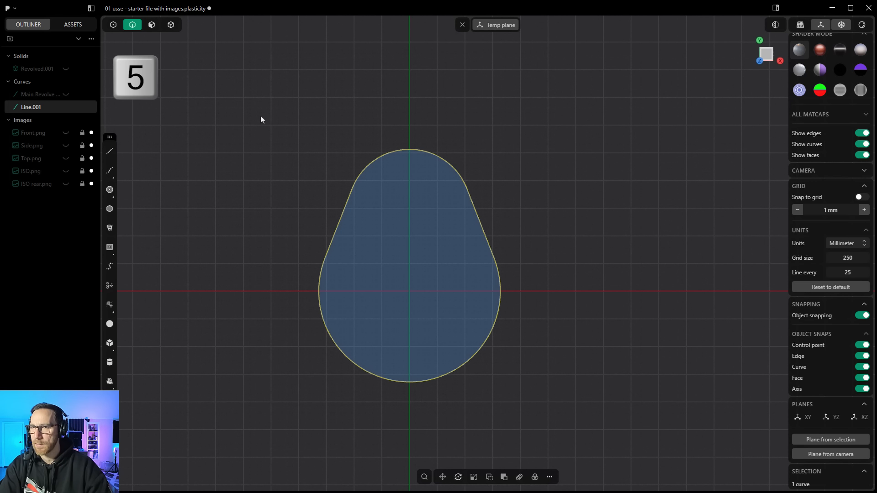
key(5)
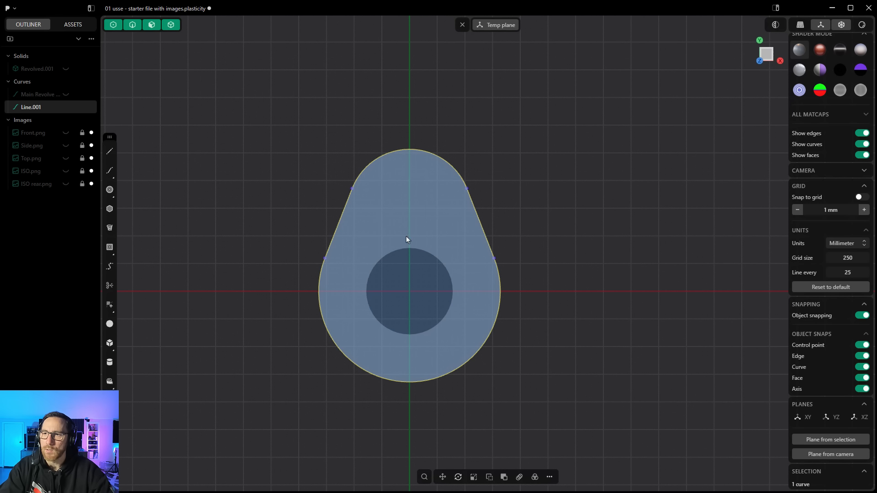
middle_drag(408, 238, 353, 264)
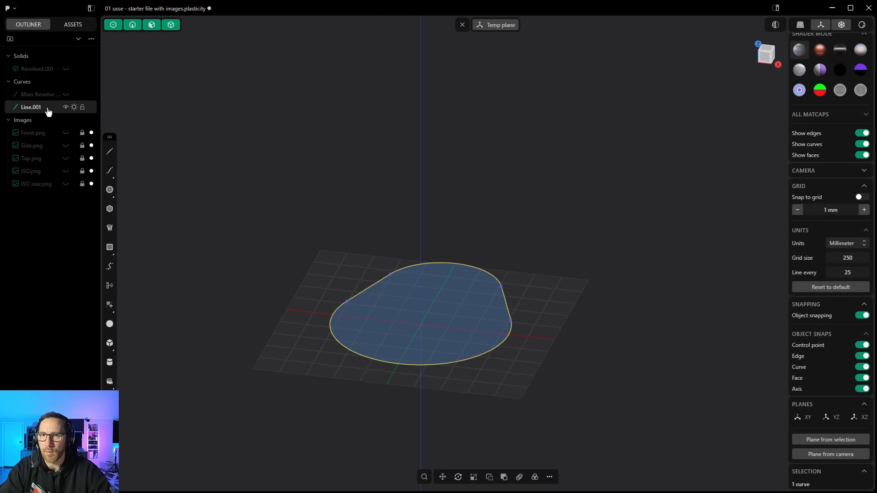
click(66, 68)
Step: Extrude the teardrop outline upward about 45 mm and union it with the saucer solid
mouse_move(442, 261)
middle_down()
mouse_move(387, 280)
mouse_move(441, 276)
middle_up()
key(e)
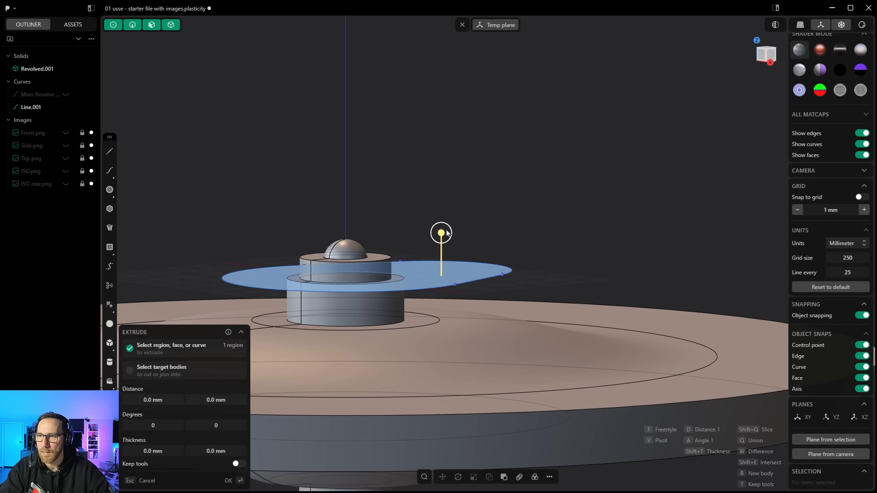
drag(441, 233, 443, 298)
middle_drag(443, 298, 537, 210)
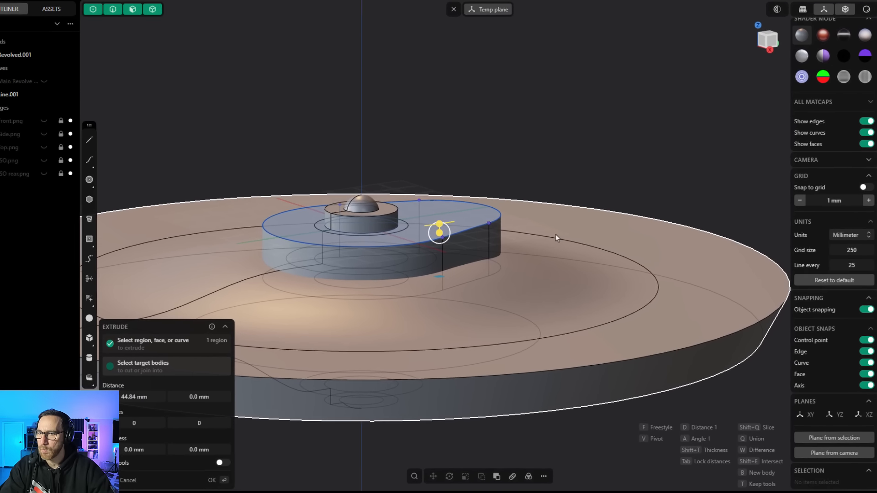
key(q)
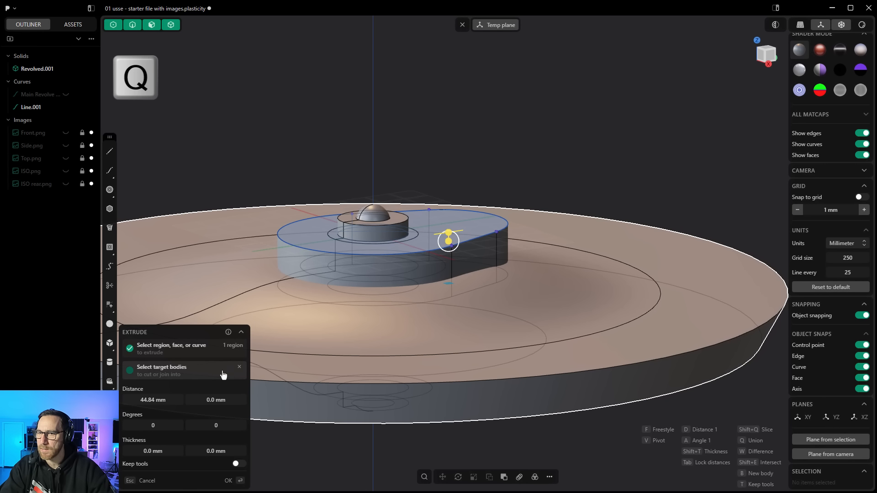
click(636, 258)
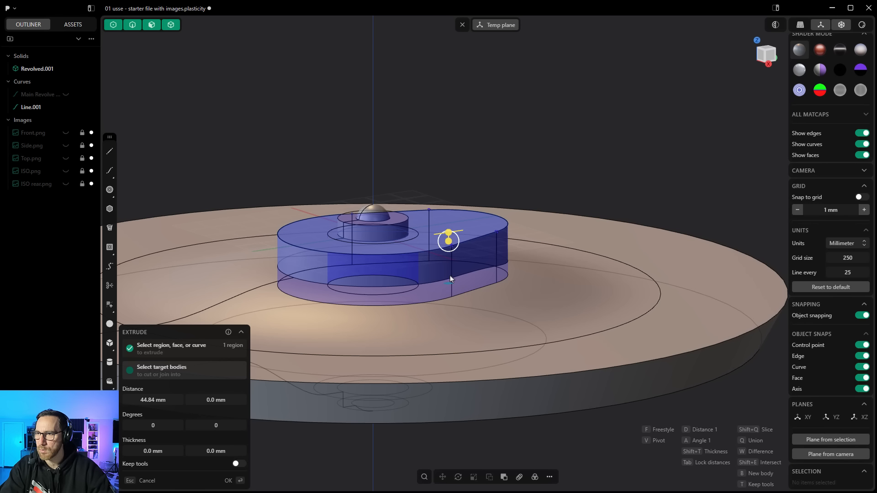
key(Return)
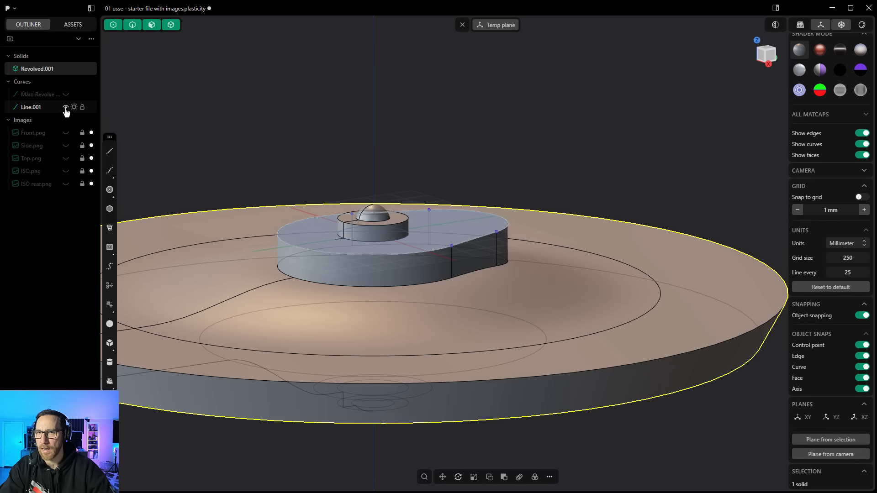
Step: Hide the teardrop curve and exit the temporary construction plane
click(66, 106)
click(458, 131)
scroll(459, 131, down, 3)
middle_drag(508, 179, 511, 196)
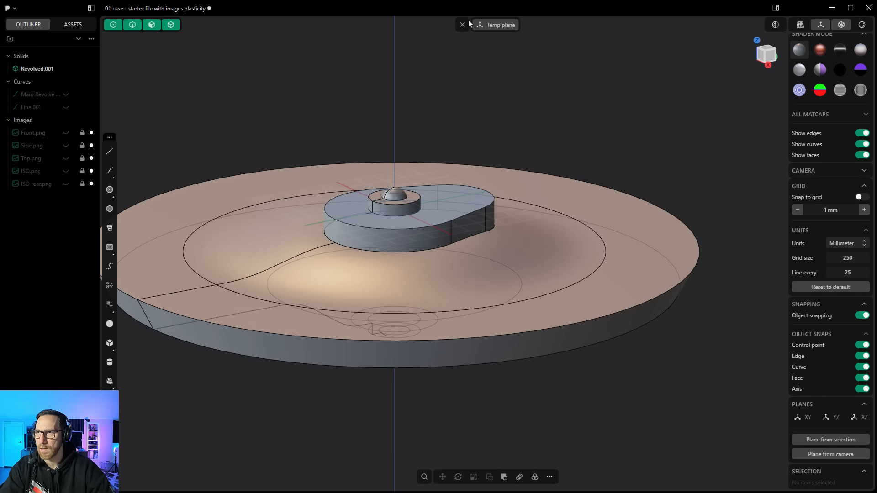
click(462, 25)
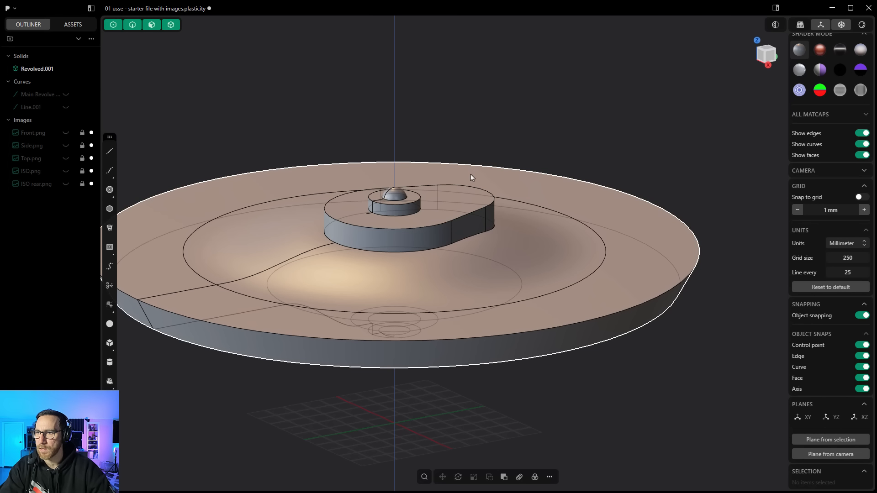
Step: Run the Remove redundant command on the saucer solid to clean up leftover edges
middle_drag(471, 174, 454, 216)
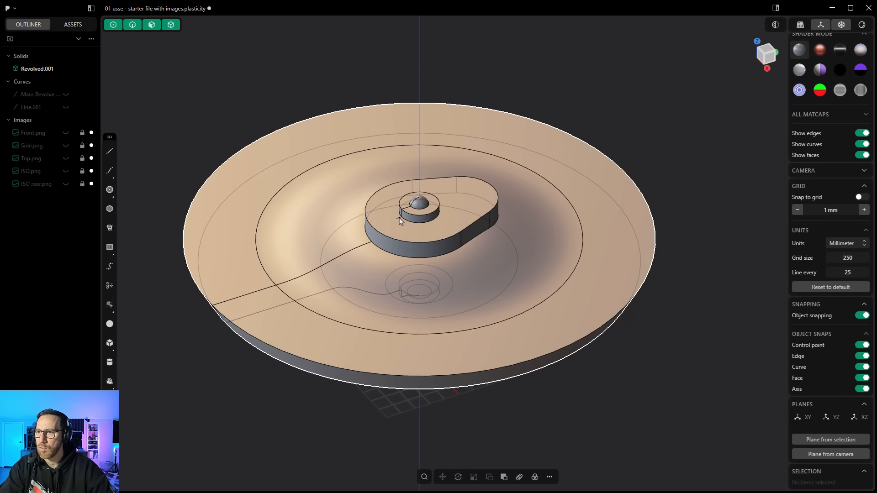
scroll(400, 221, up, 5)
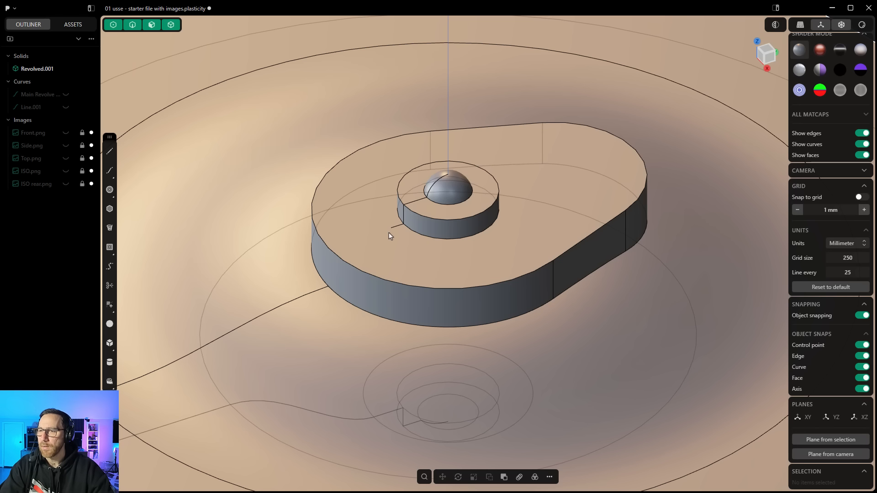
scroll(400, 228, down, 5)
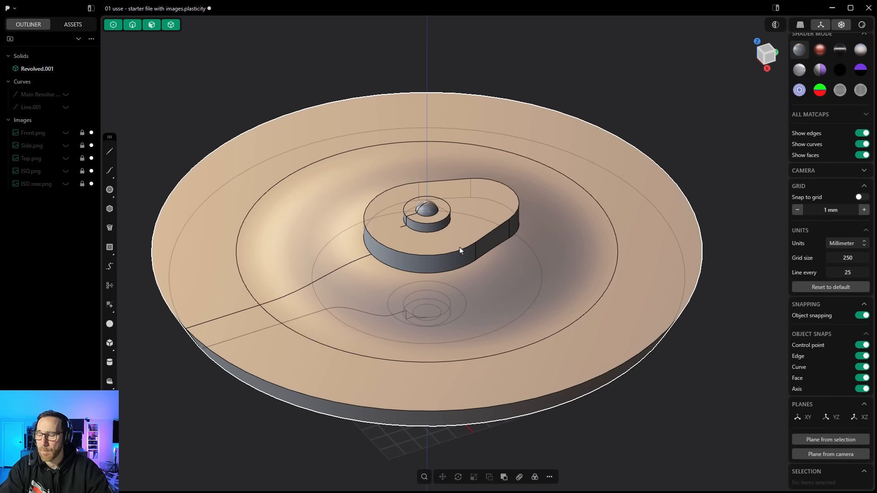
scroll(459, 247, down, 1)
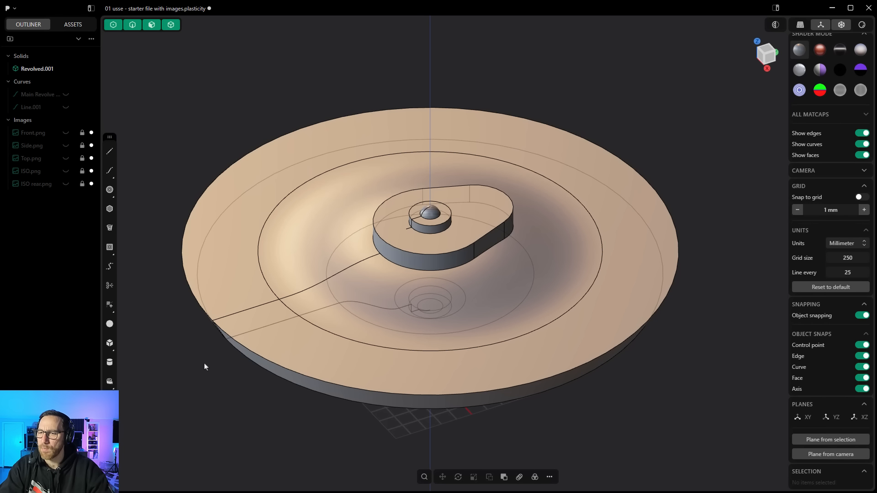
click(273, 176)
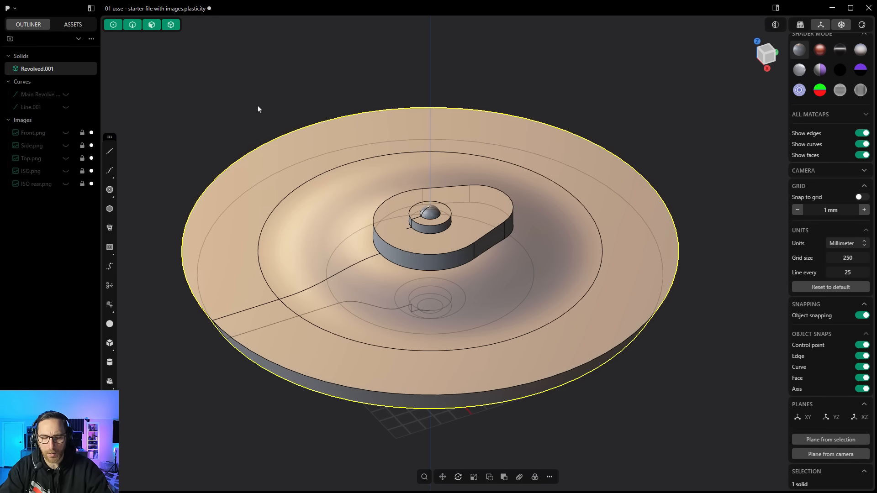
click(427, 477)
text(redundant)
key(Return)
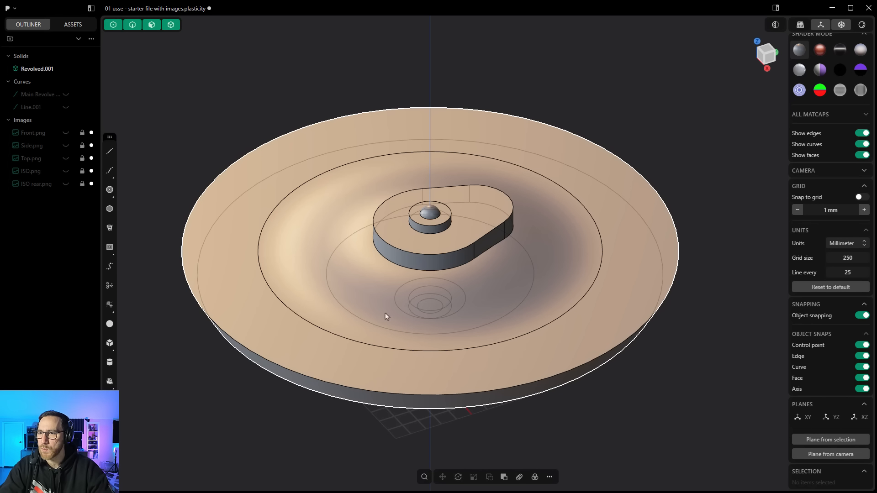
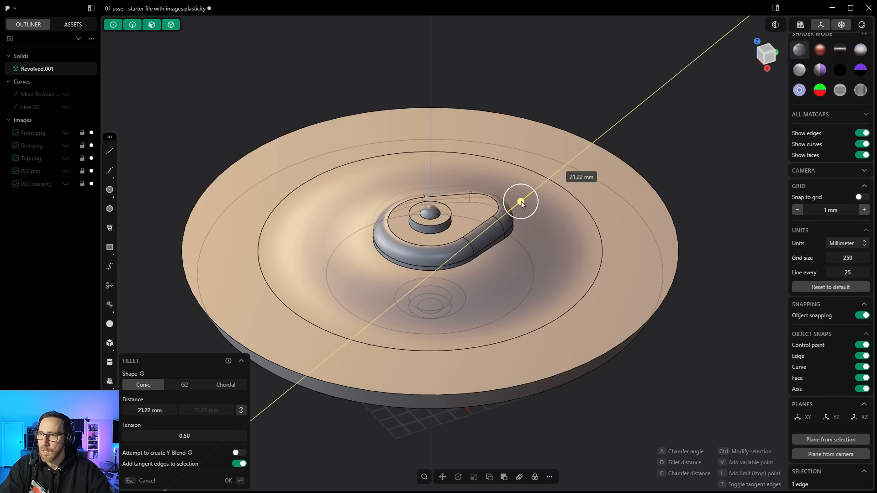
Step: Fillet the upper deck's top edge with a distance of about 34 mm
drag(521, 202, 526, 199)
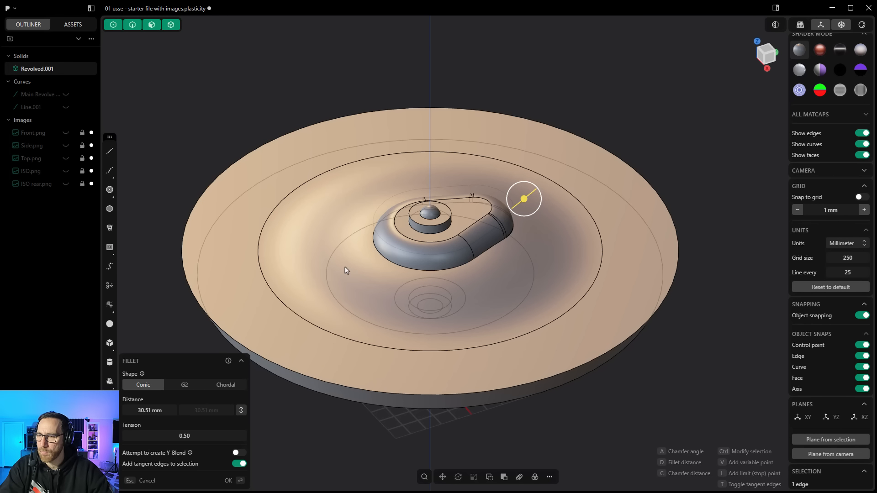
middle_drag(542, 258, 485, 235)
scroll(572, 234, up, 10)
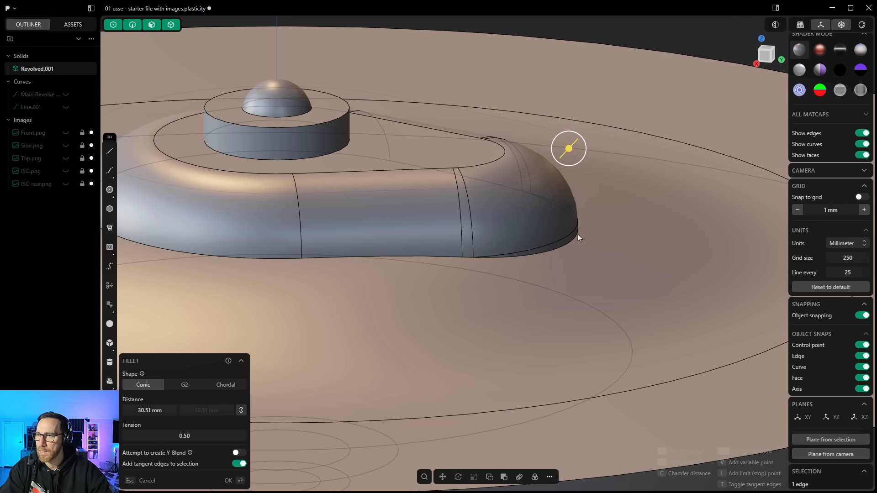
drag(569, 148, 575, 143)
scroll(580, 167, down, 5)
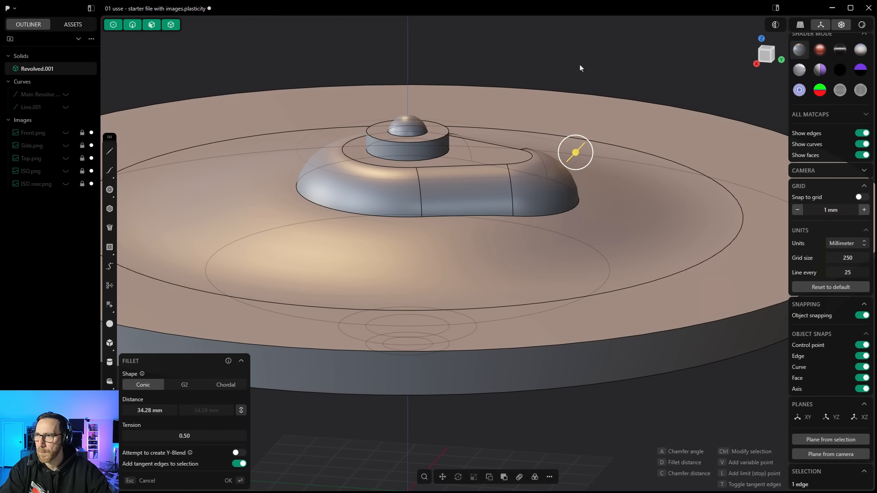
key(Return)
Step: Show the top and side reference images to compare the saucer against them, then hide them again
middle_drag(580, 68, 500, 199)
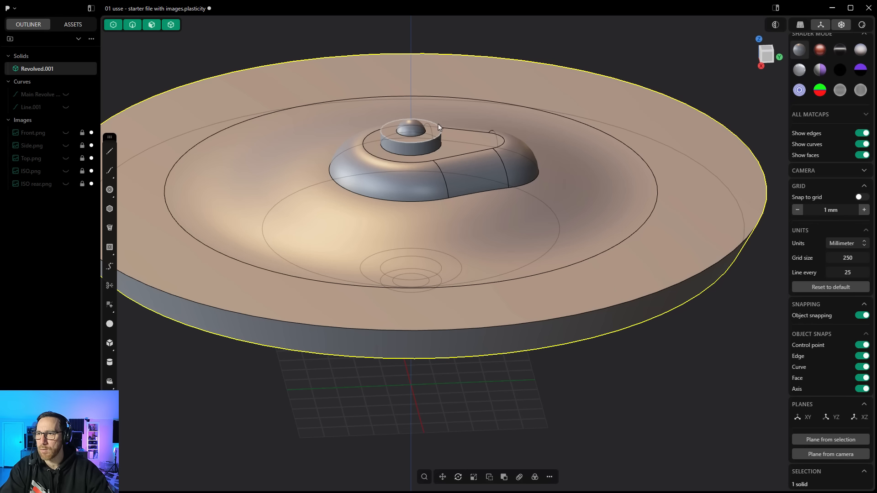
scroll(285, 221, down, 2)
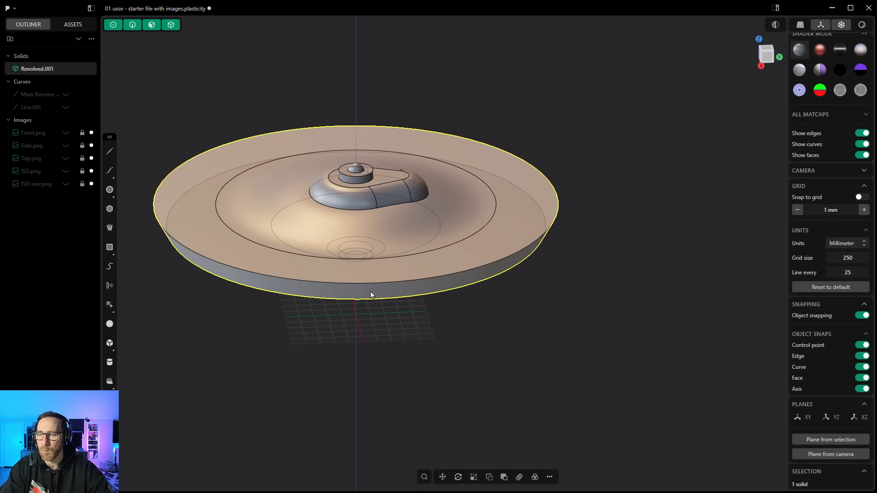
middle_drag(425, 327, 405, 304)
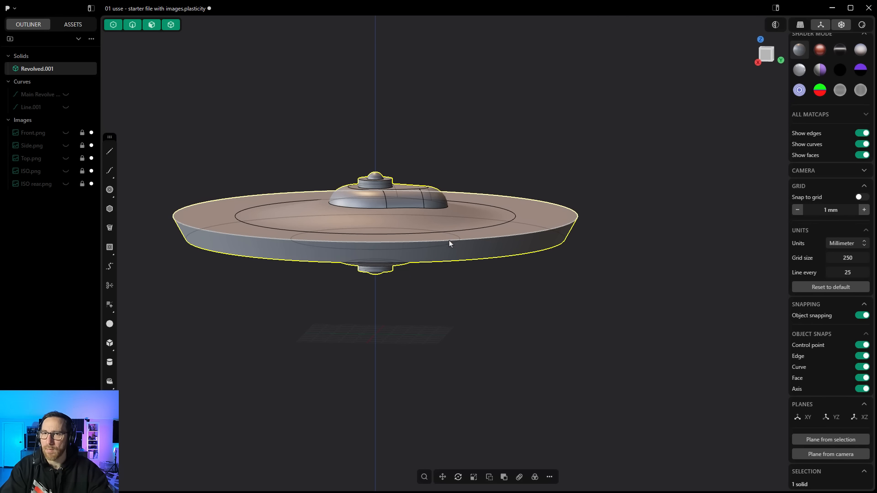
click(65, 159)
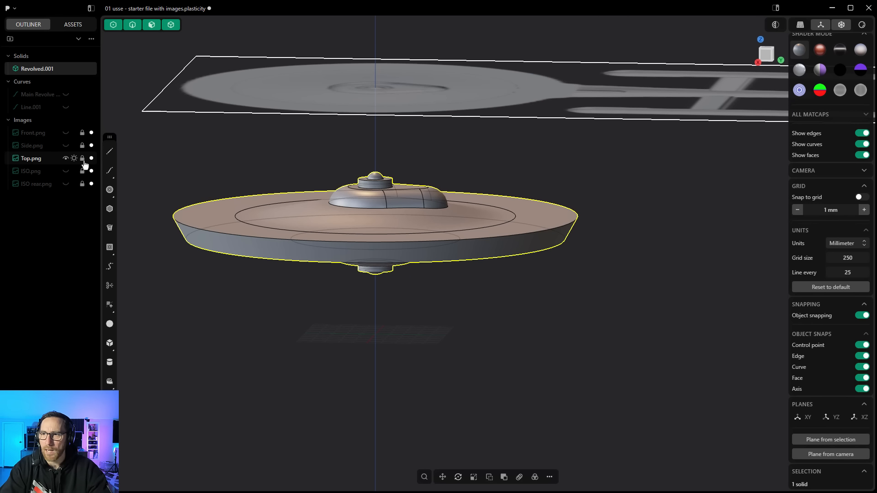
middle_drag(512, 189, 509, 235)
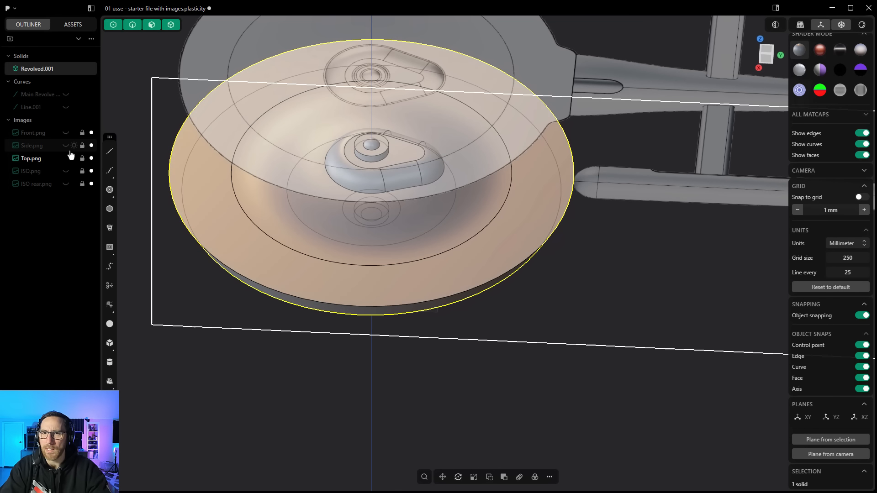
click(66, 147)
scroll(336, 307, down, 4)
middle_drag(342, 312, 451, 313)
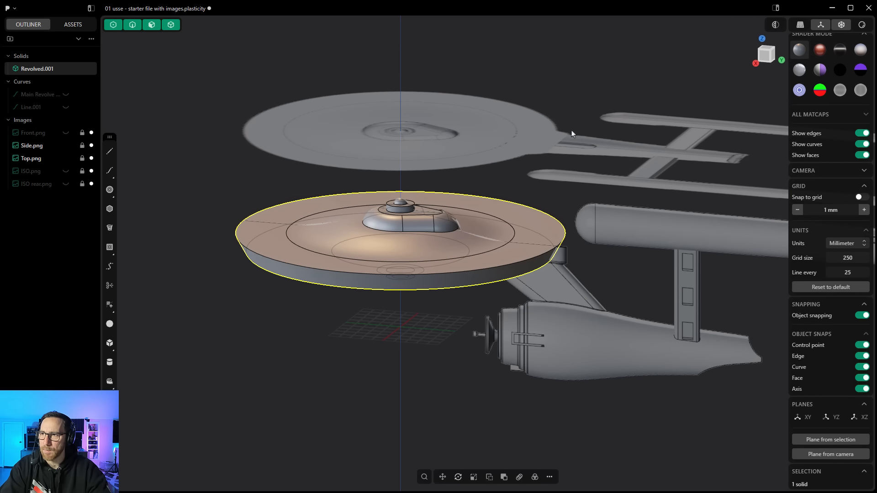
middle_drag(572, 134, 571, 200)
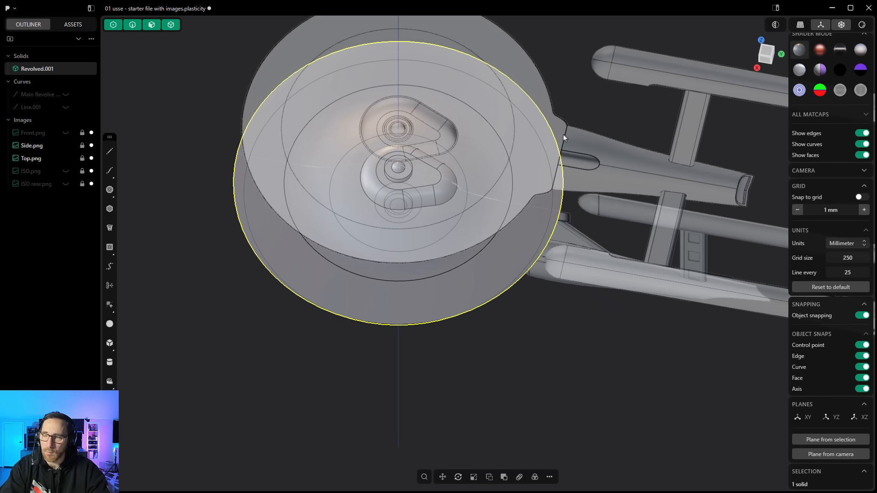
mouse_move(564, 135)
middle_down()
mouse_move(573, 130)
mouse_move(557, 133)
middle_up()
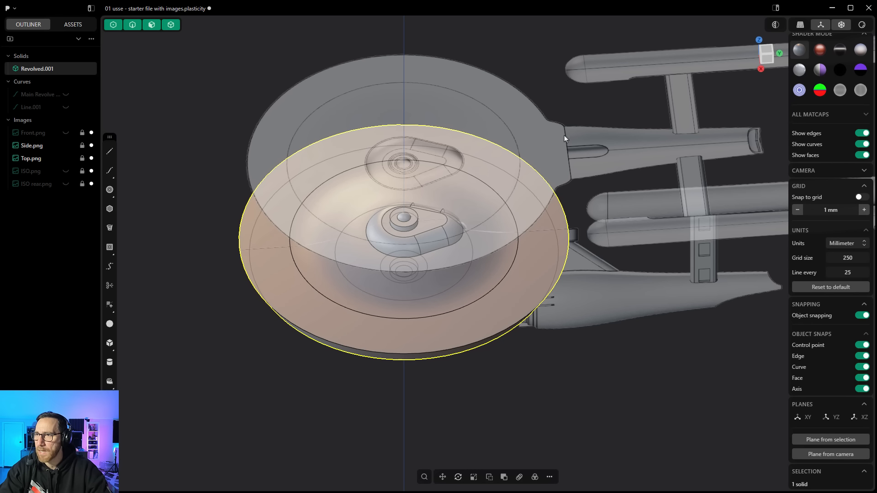
middle_drag(560, 226, 545, 185)
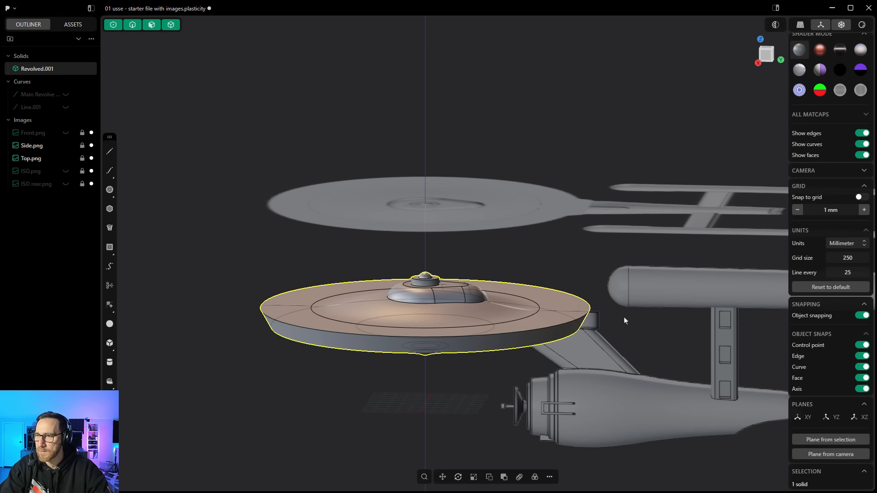
middle_drag(560, 303, 552, 327)
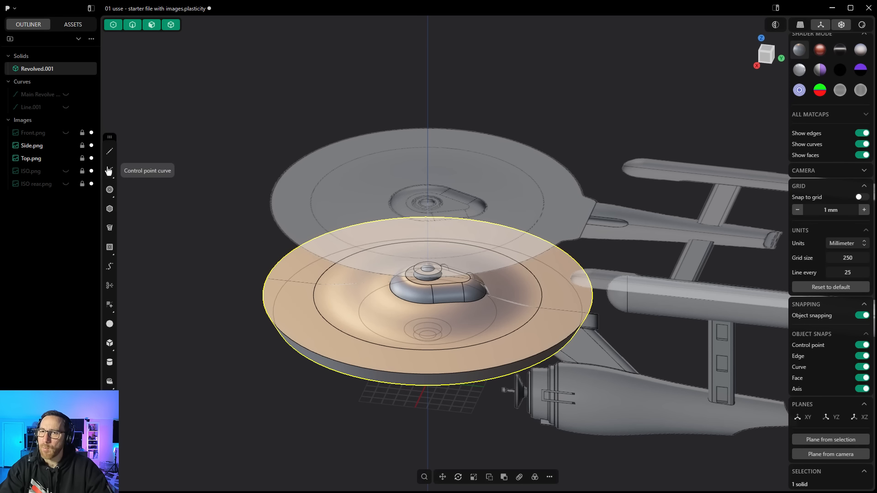
click(66, 145)
click(66, 158)
middle_drag(360, 252, 327, 257)
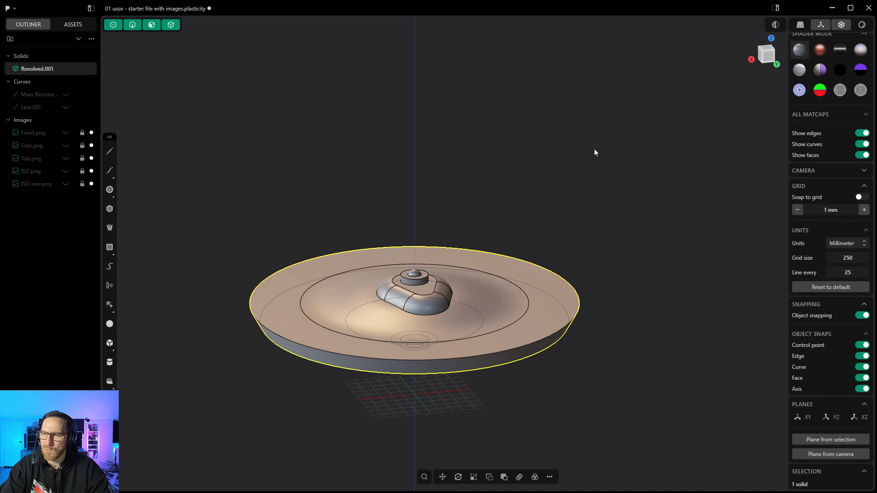
Step: In the Right view, draw a vertical line about 41 mm long just beyond the saucer's rim edge
mouse_move(595, 152)
middle_down()
mouse_move(638, 143)
mouse_move(678, 190)
mouse_move(597, 129)
mouse_move(577, 174)
mouse_move(594, 160)
middle_up()
click(765, 58)
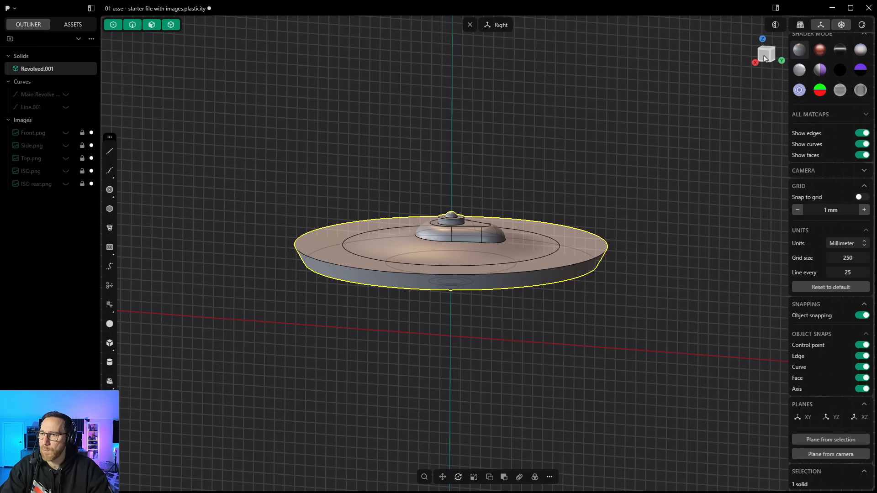
shift+middle_drag(729, 218, 466, 191)
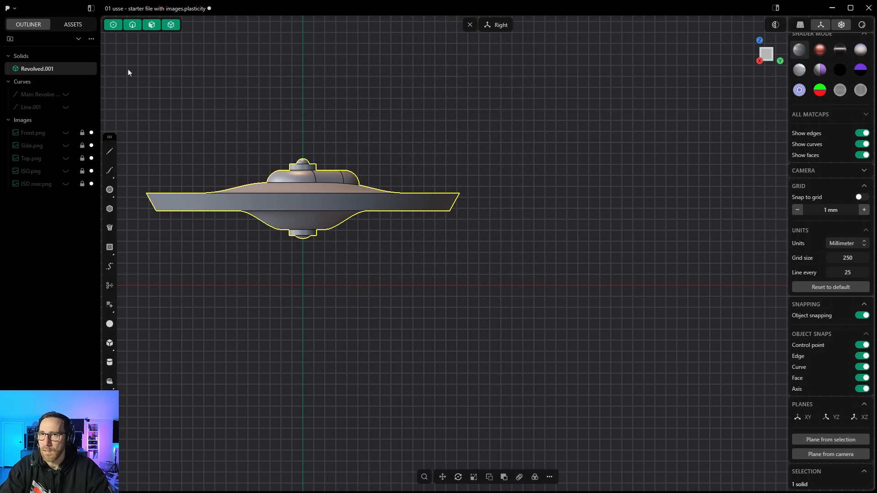
click(110, 151)
scroll(473, 199, up, 2)
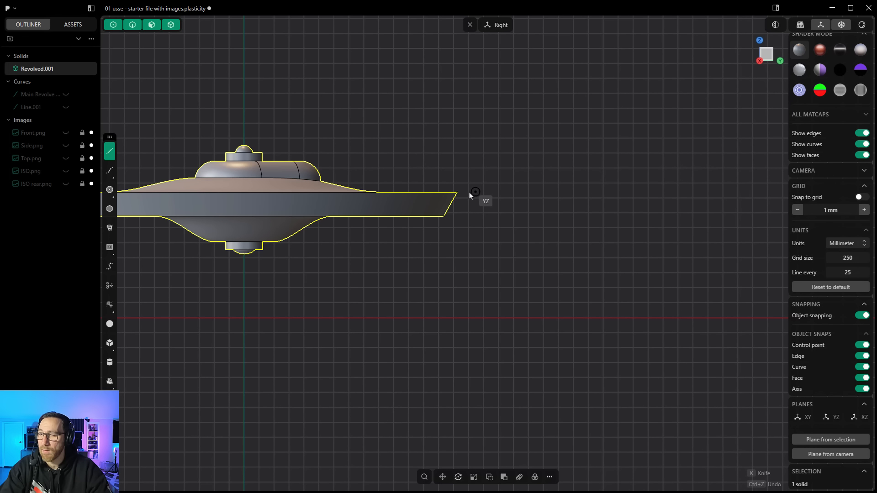
scroll(466, 194, up, 1)
scroll(466, 194, up, 1)
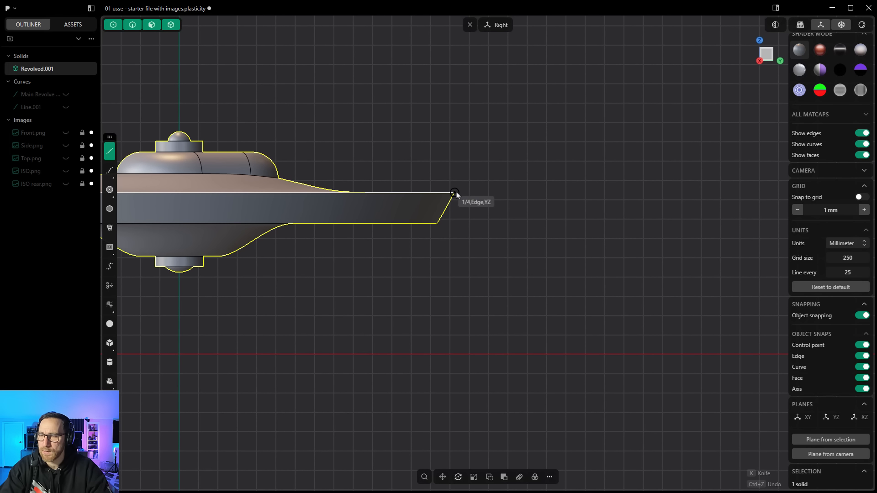
key(shift)
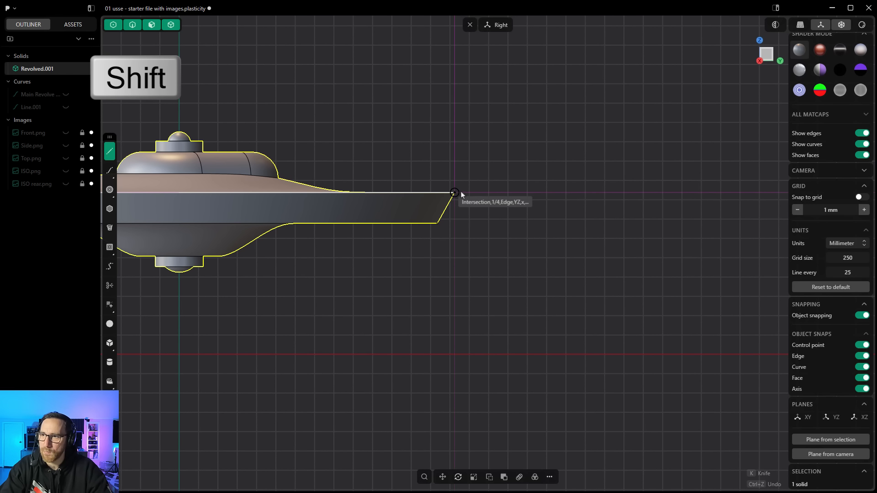
click(489, 192)
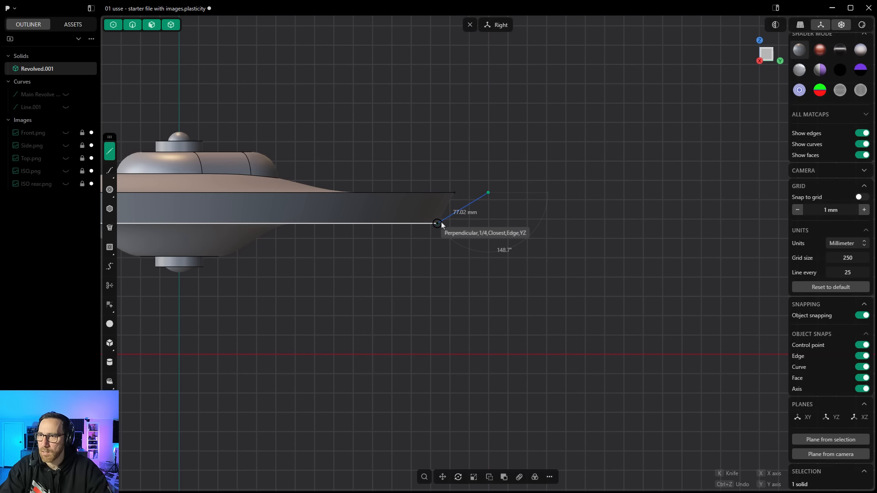
key(shift)
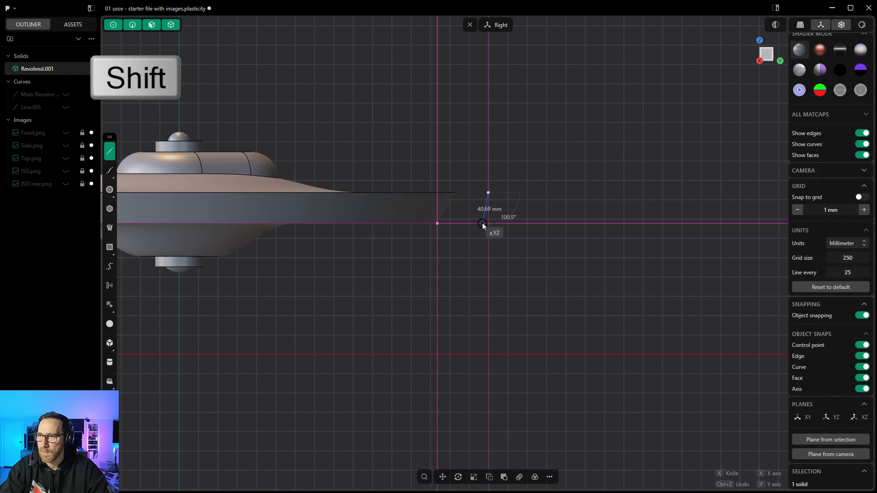
click(488, 224)
Step: Extrude the vertical line symmetrically 50 mm to each side into a sheet
middle_drag(513, 258, 550, 233)
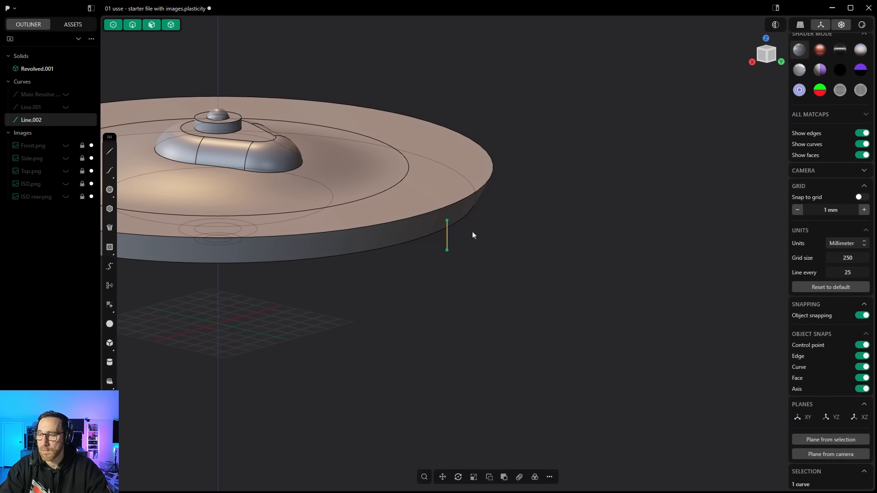
click(550, 478)
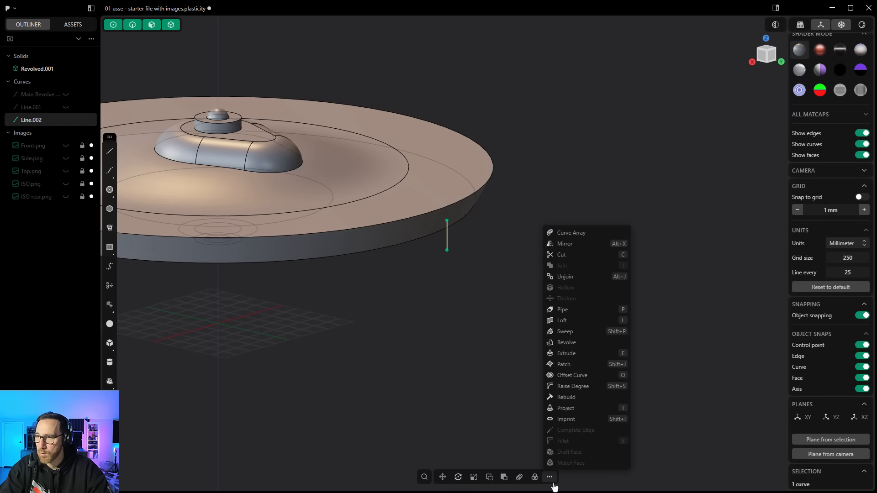
click(570, 358)
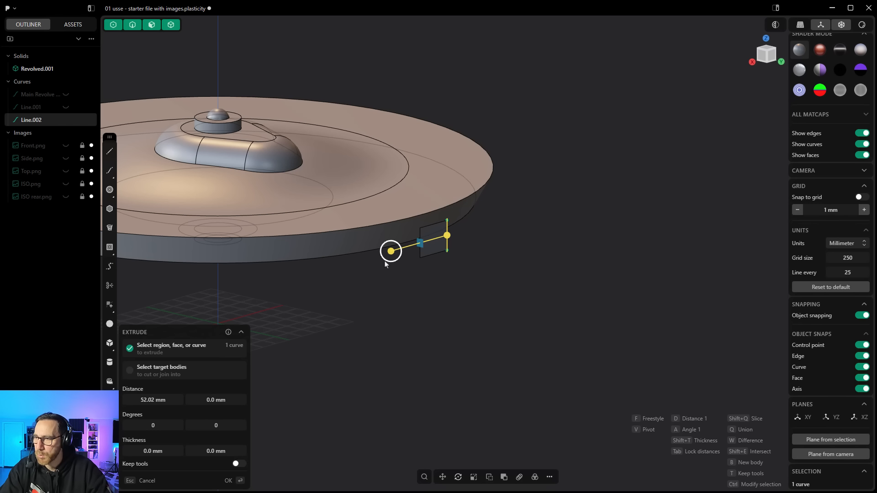
key(Tab)
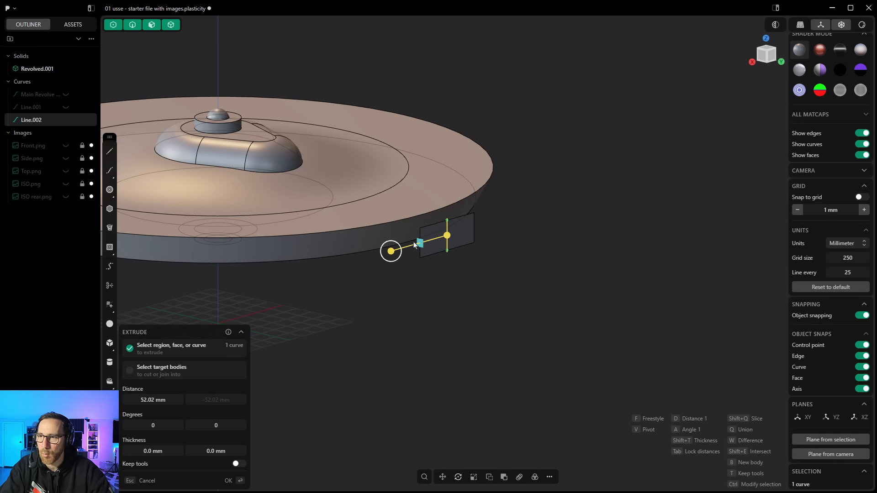
drag(394, 256, 397, 251)
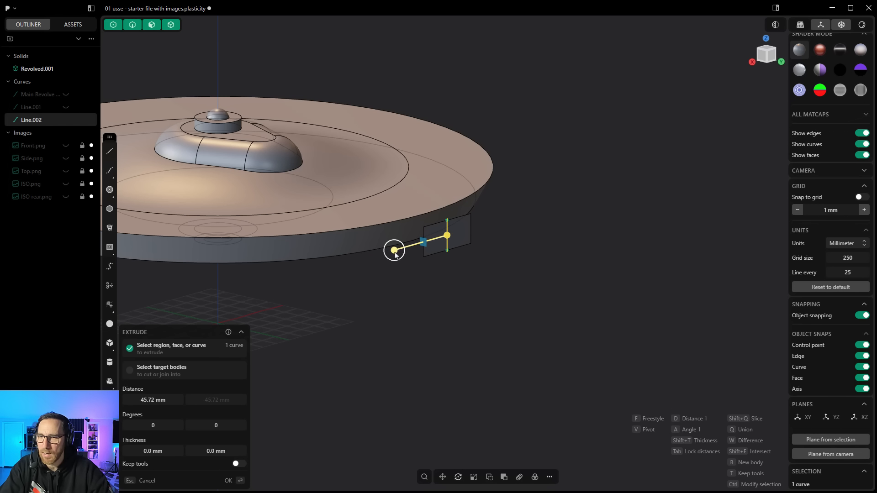
click(148, 400)
text(50)
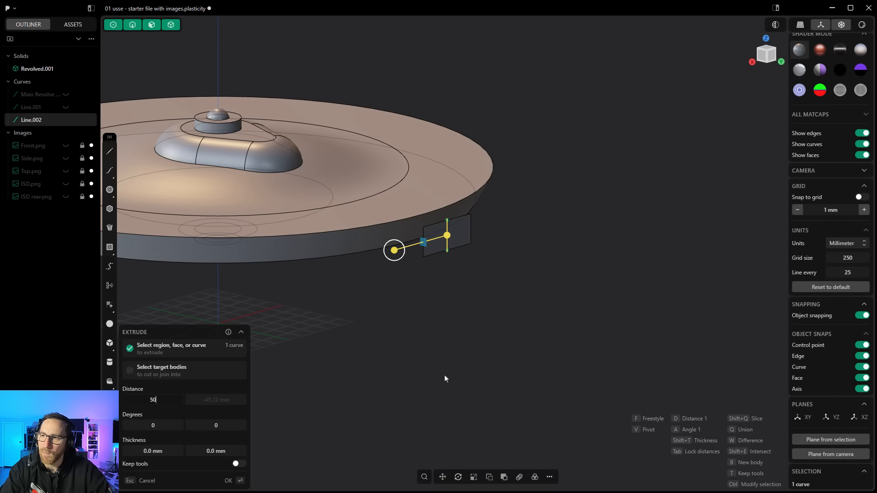
key(Return)
key(Return)
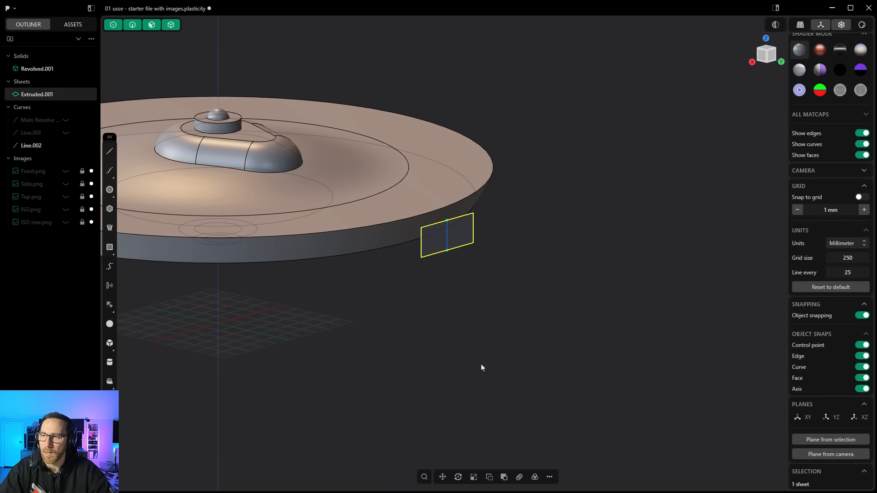
Step: Deselect everything and hide the vertical construction line
click(530, 288)
scroll(517, 289, down, 5)
middle_drag(515, 290, 499, 283)
click(66, 145)
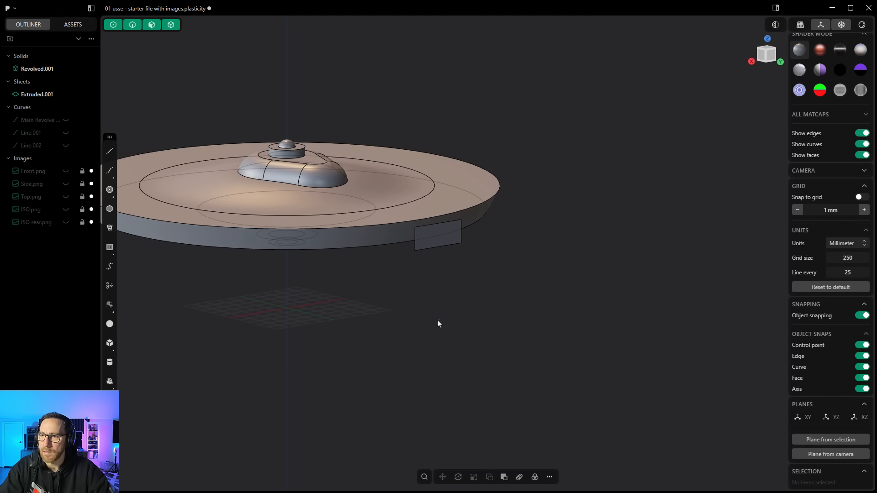
middle_drag(437, 323, 424, 321)
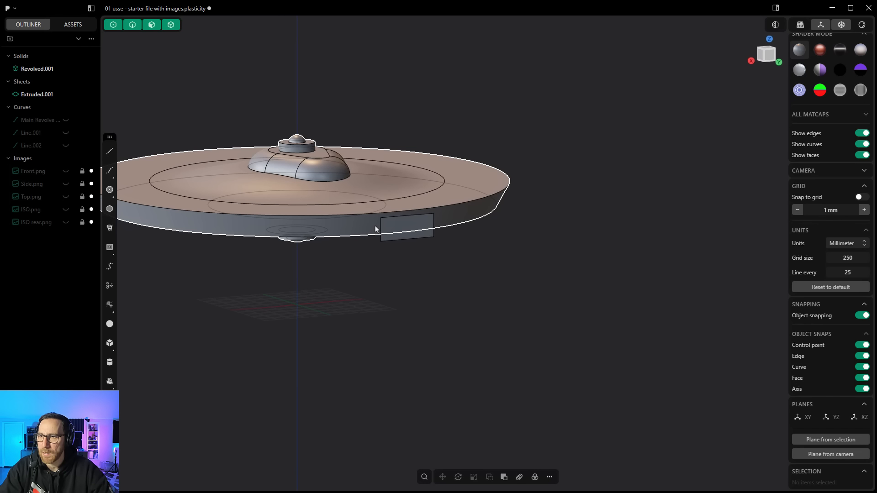
middle_drag(376, 229, 387, 234)
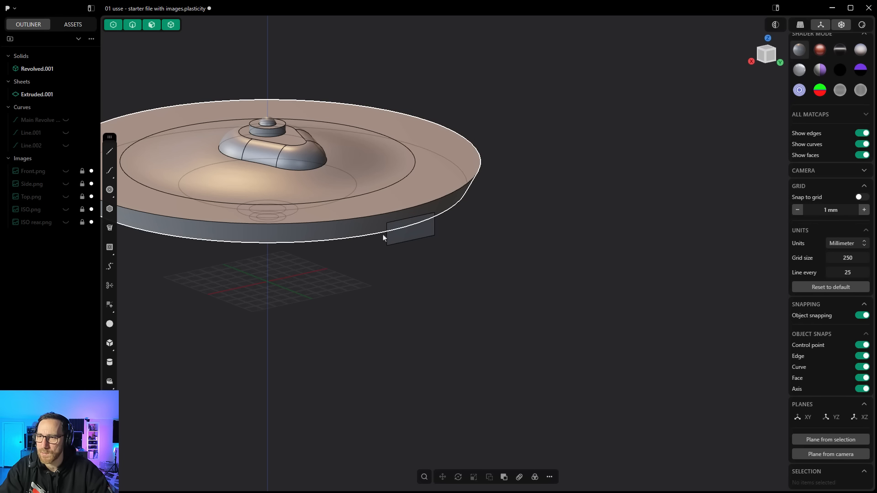
click(407, 236)
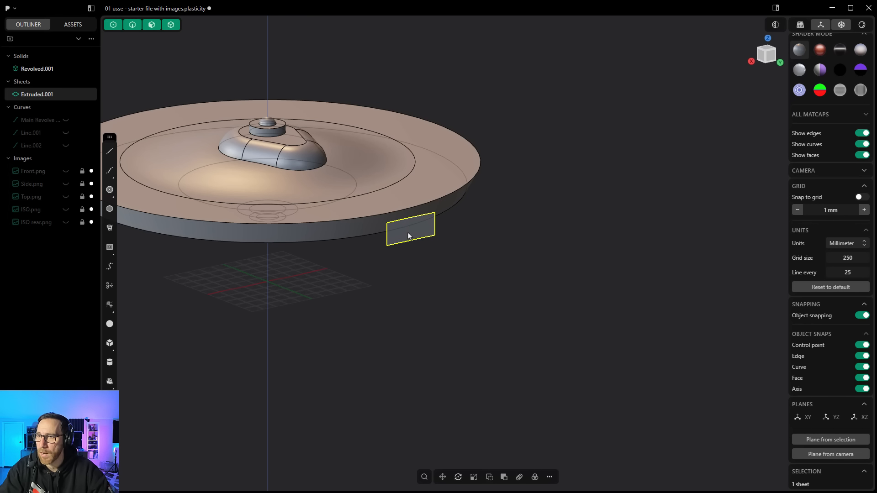
click(394, 238)
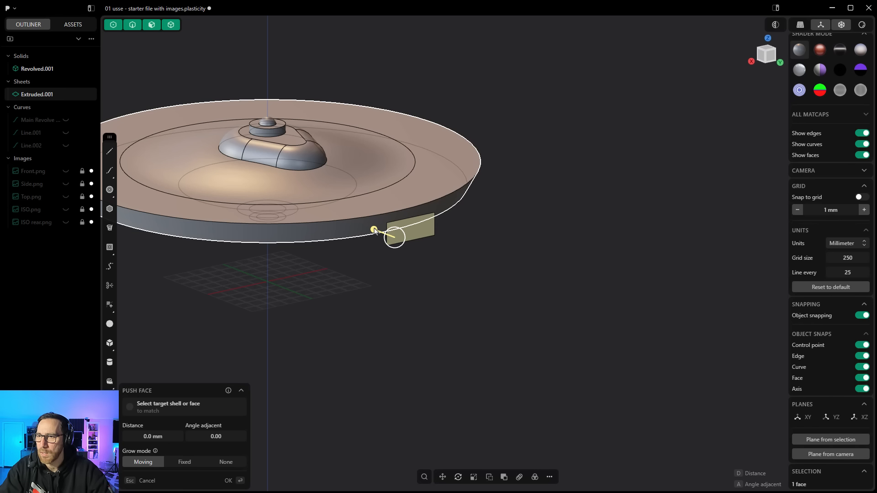
mouse_move(374, 230)
mouse_down()
mouse_move(357, 227)
mouse_move(379, 233)
mouse_up()
key(Escape)
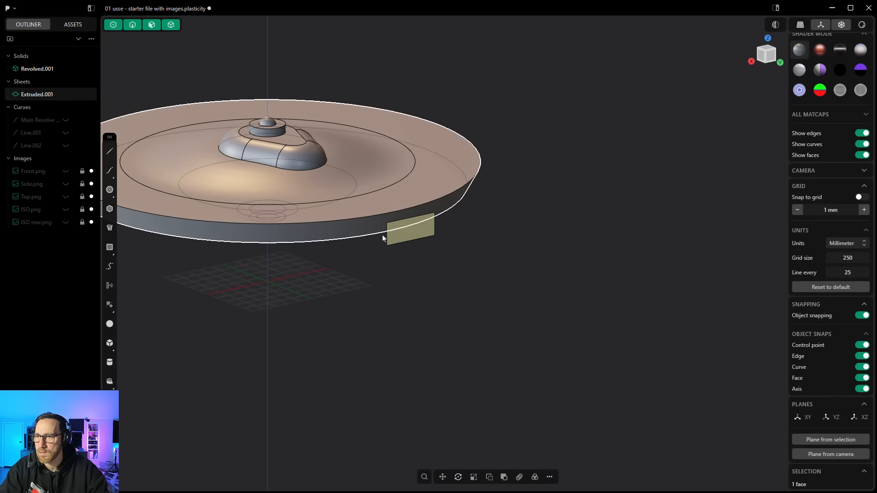
Step: Extrude the construction sheet into a block about 85 mm deep through the saucer's rim
click(412, 233)
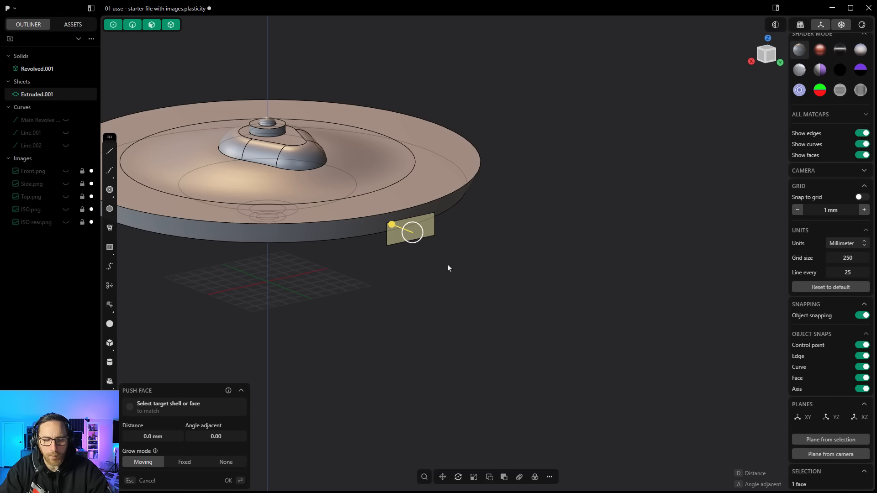
key(e)
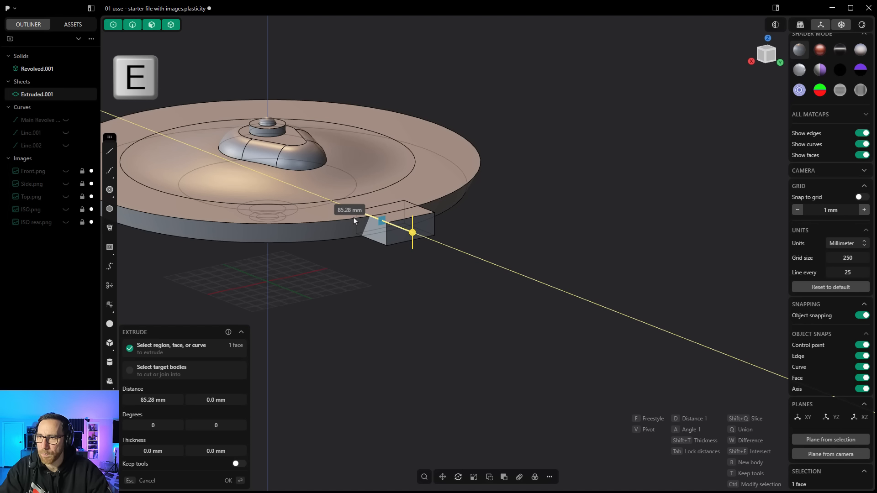
click(353, 218)
right_click(409, 270)
click(374, 231)
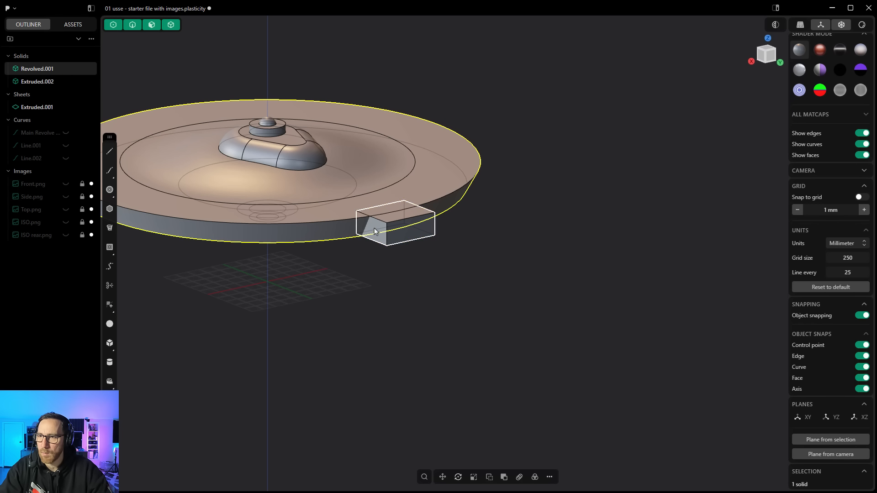
click(374, 228)
click(374, 227)
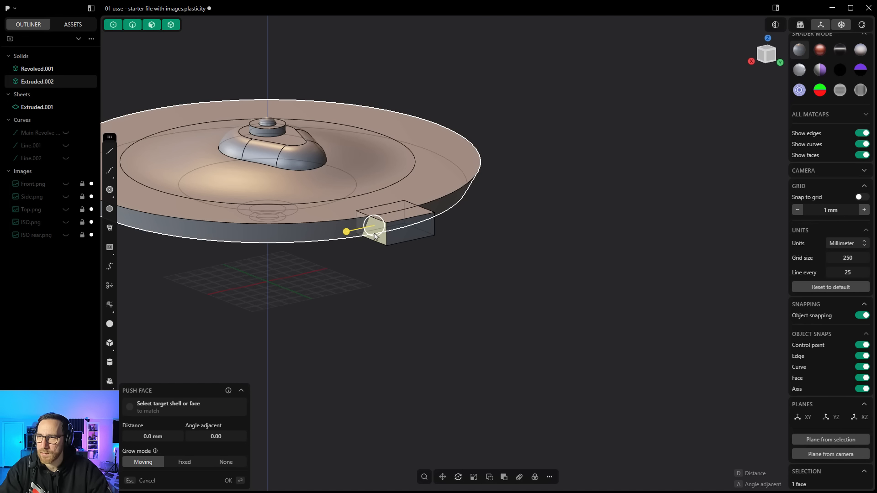
middle_drag(374, 235, 347, 281)
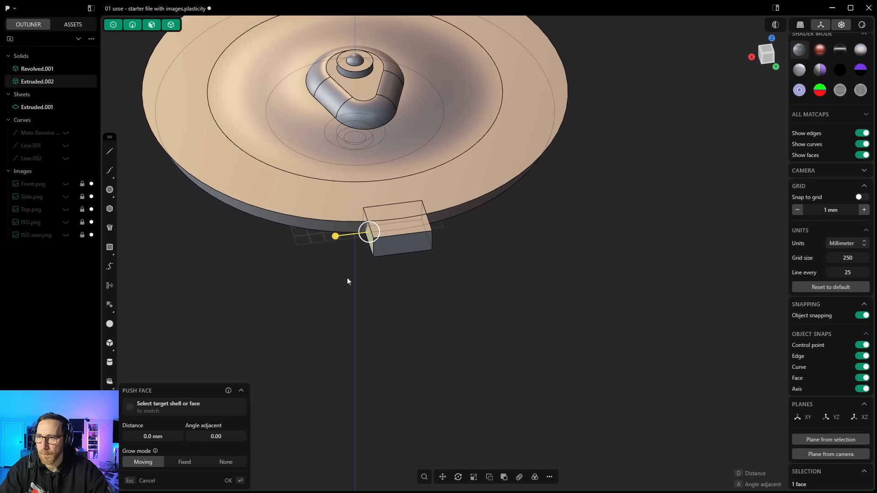
Step: Rotate the block's end face about 32°, then undo the rotation and the extrusion
click(458, 477)
drag(372, 252, 385, 255)
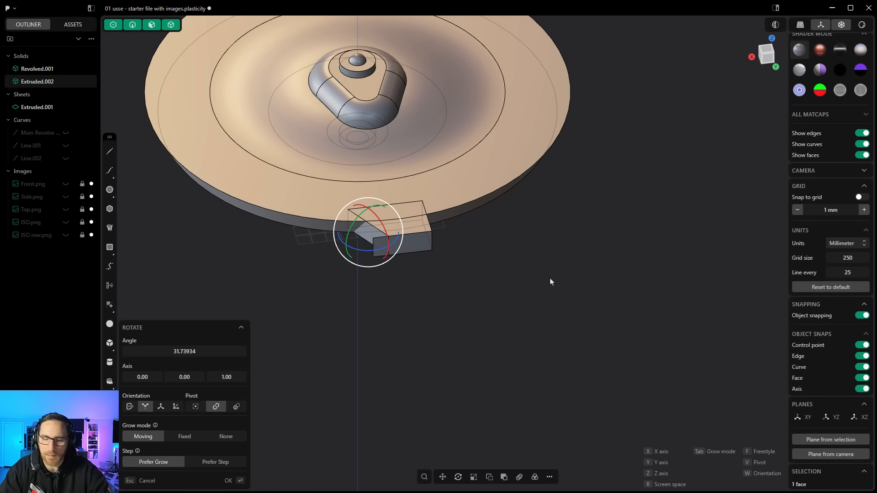
key(Return)
click(417, 275)
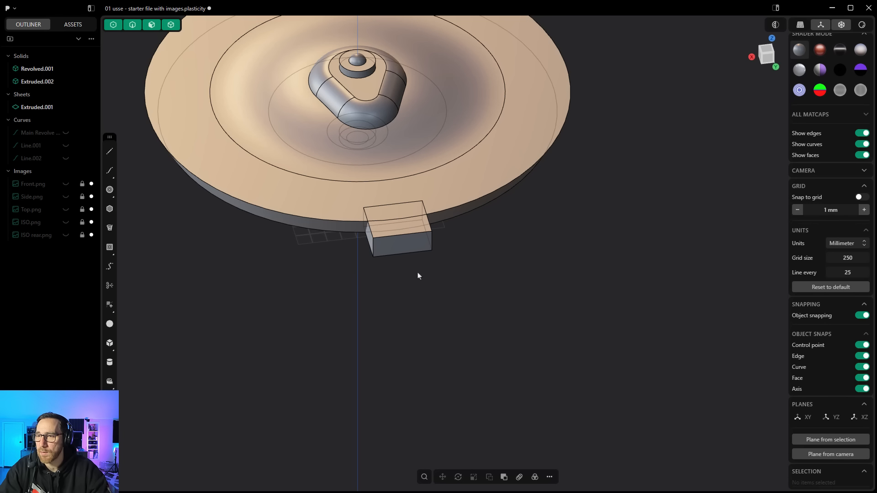
key(ctrl+z)
key(ctrl+z)
key(ctrl+z)
key(ctrl+z)
key(ctrl+z)
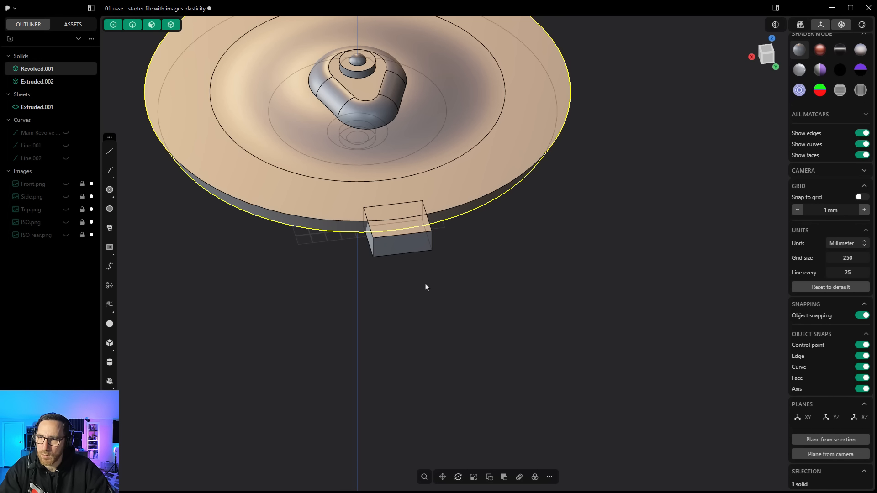
Step: On the sheet's face plane, draw a centered rectangle about 201 mm wide and 82 mm tall, then clear the temporary plane
middle_drag(417, 318, 381, 249)
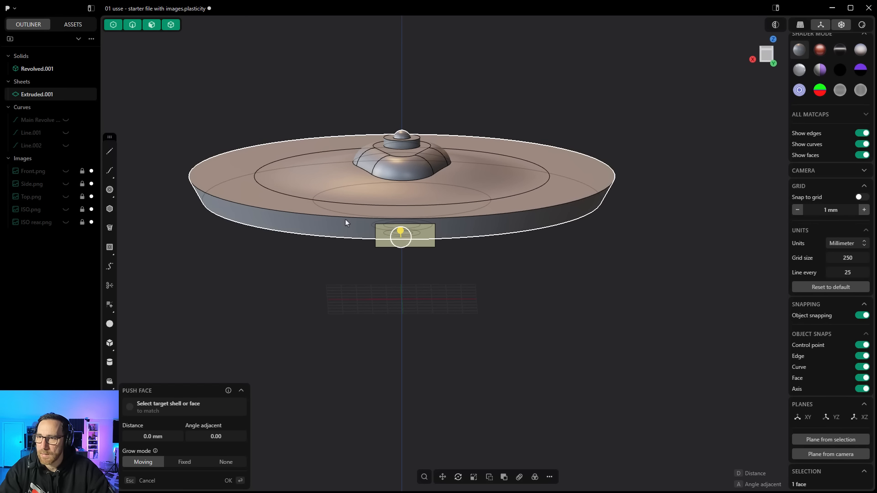
middle_drag(346, 241, 358, 251)
key(Escape)
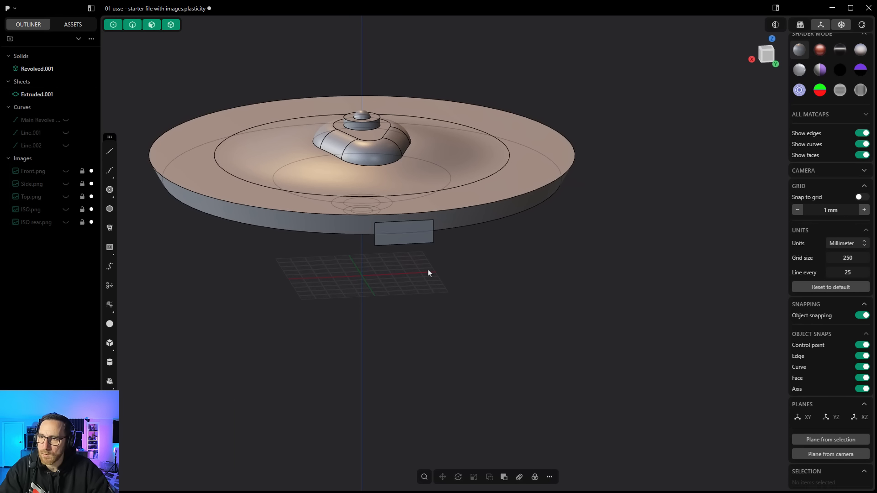
click(413, 228)
click(413, 229)
key(space)
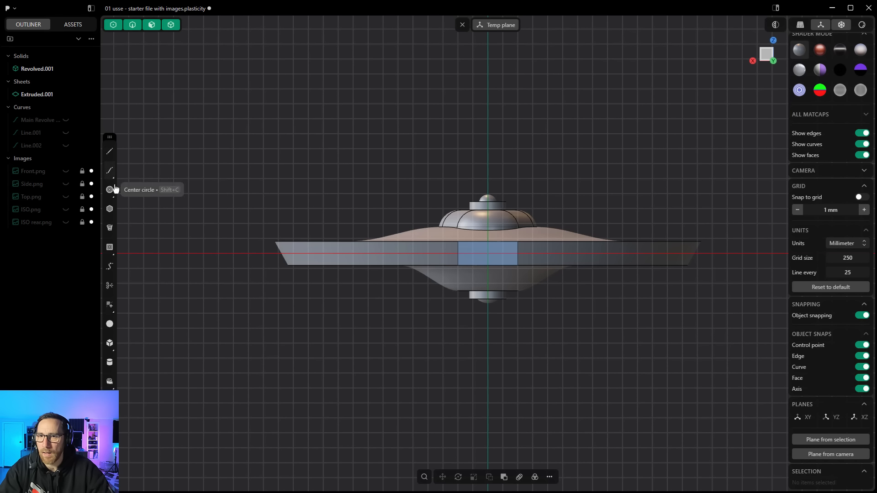
click(110, 247)
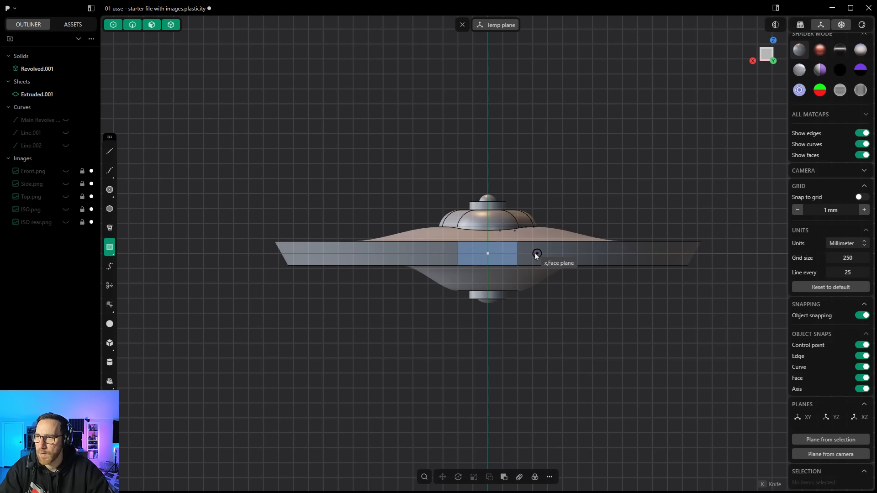
click(488, 253)
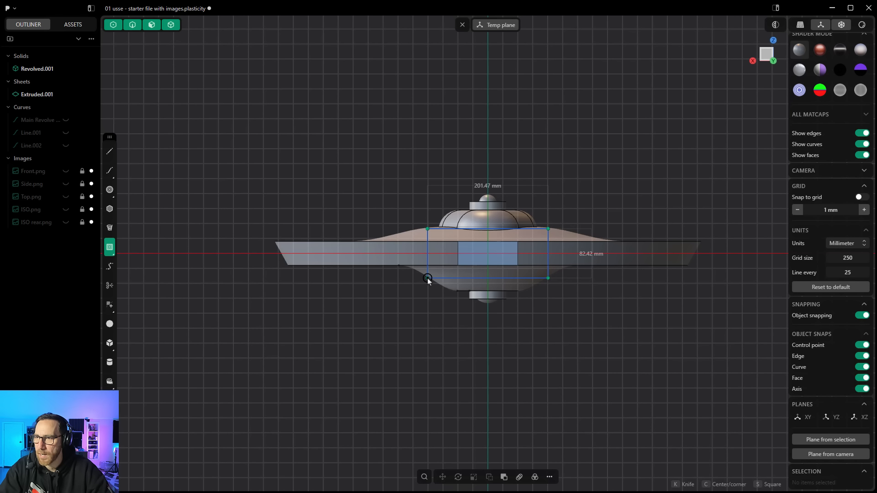
click(427, 279)
middle_drag(492, 164, 462, 28)
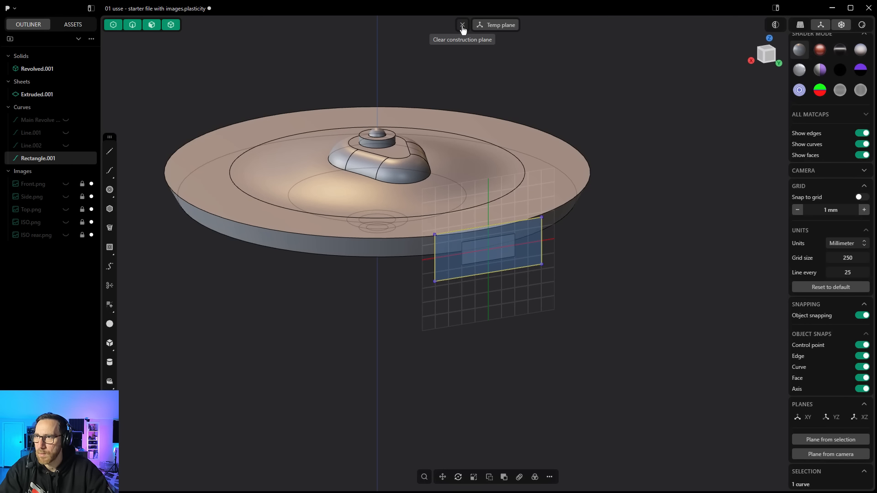
click(462, 27)
Step: Imprint the rectangle curve onto the saucer body
middle_drag(475, 113, 500, 160)
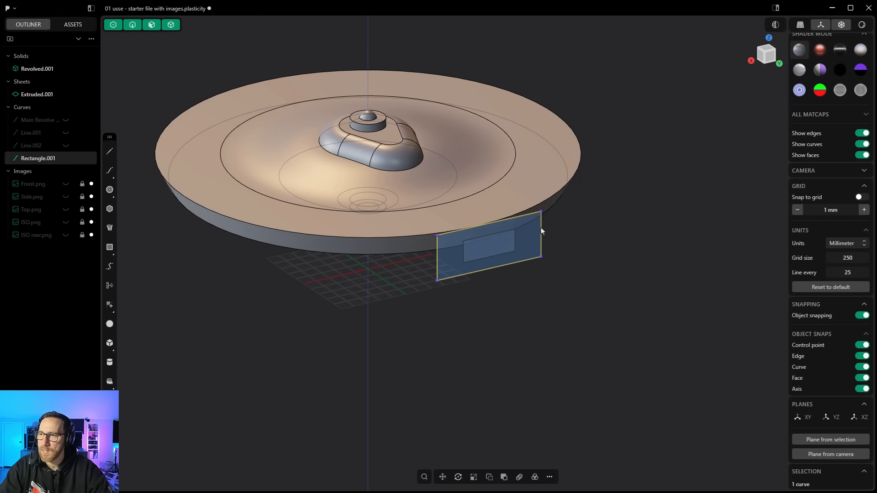
click(425, 477)
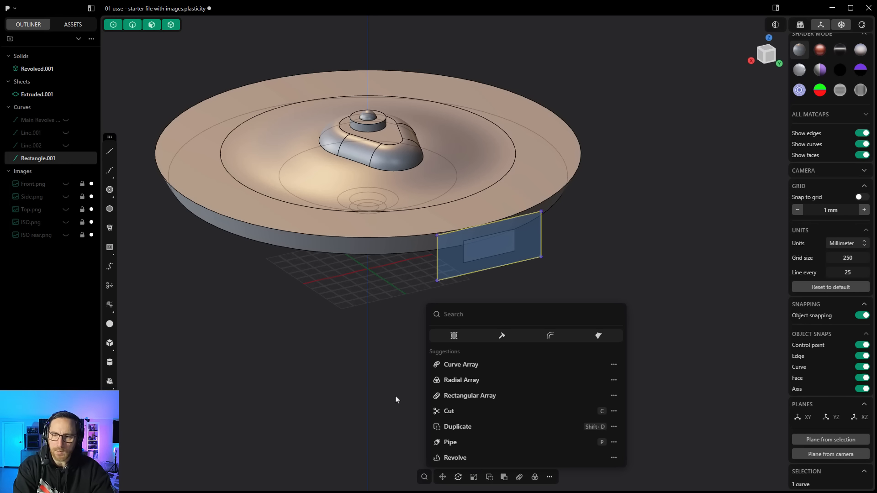
text(imp)
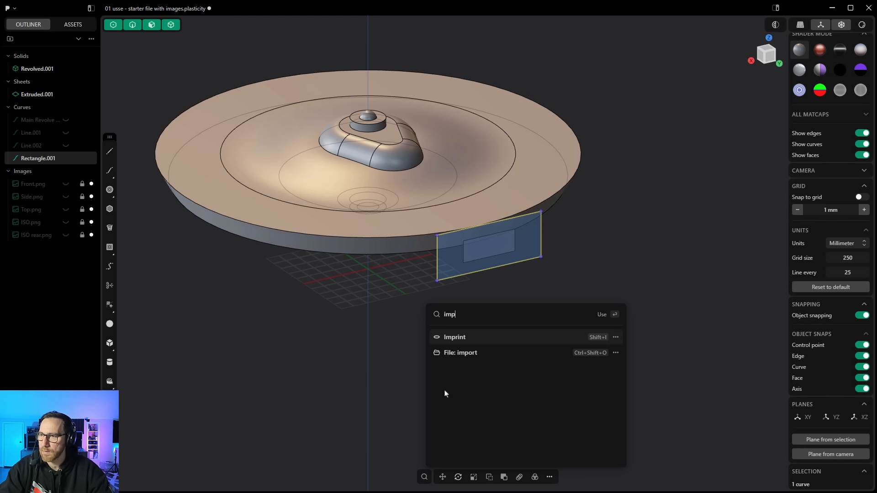
click(462, 340)
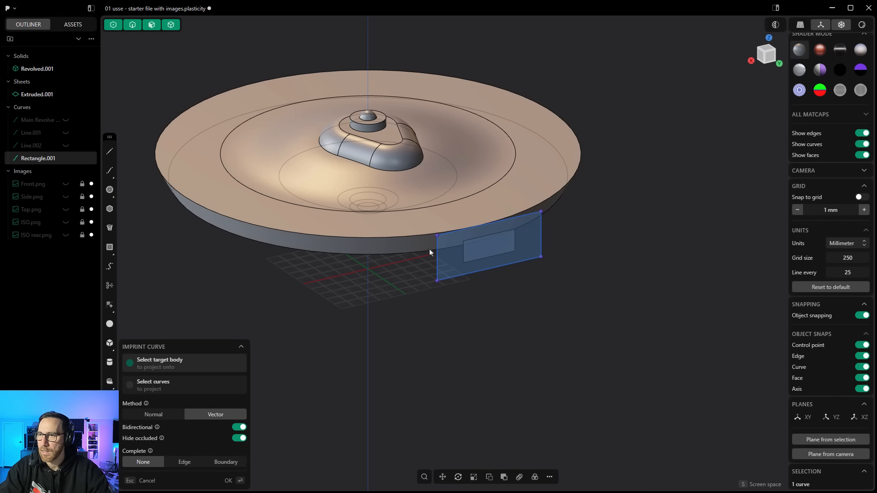
click(418, 241)
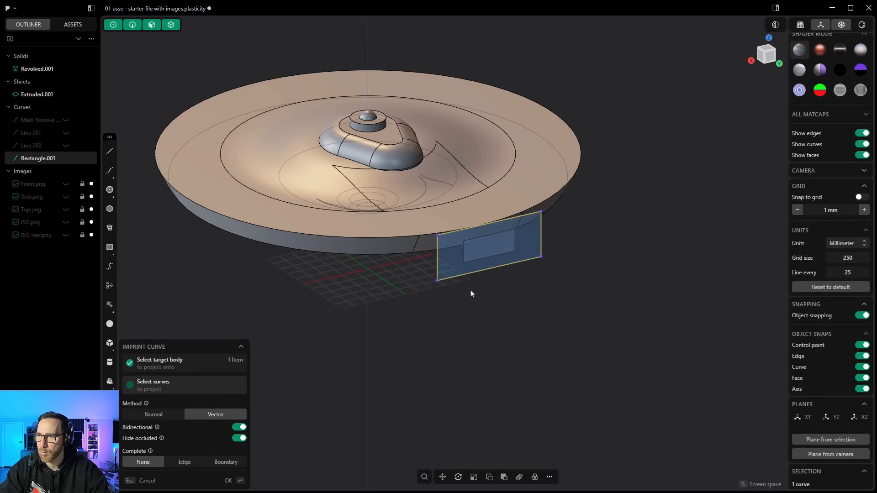
key(Return)
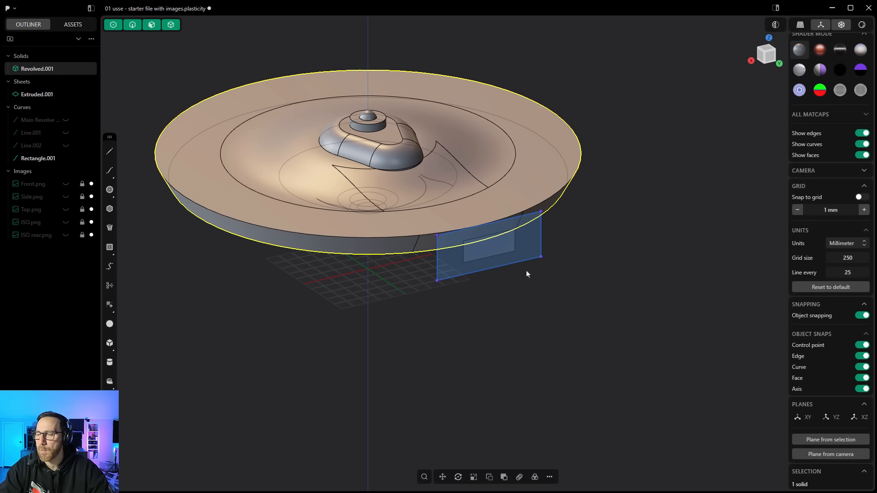
Step: Hide the rectangle curve and the construction sheet
middle_drag(417, 267, 355, 178)
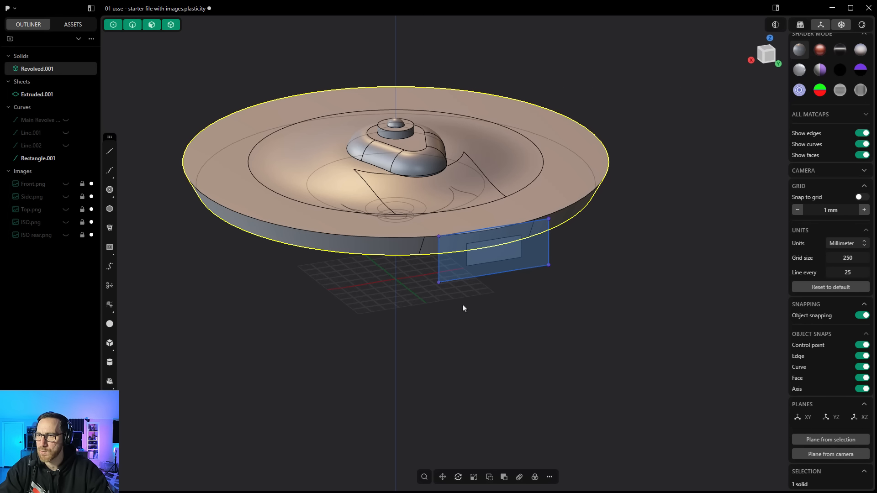
click(66, 159)
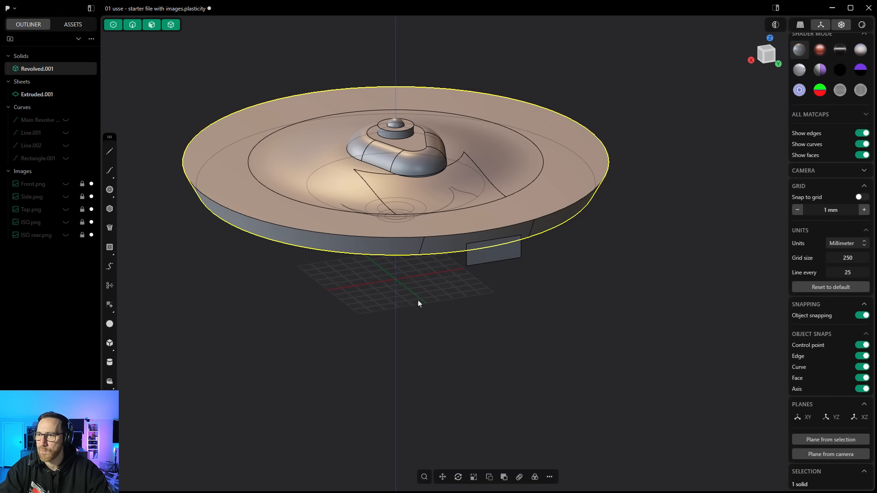
middle_drag(418, 302, 431, 256)
scroll(433, 251, up, 3)
click(498, 322)
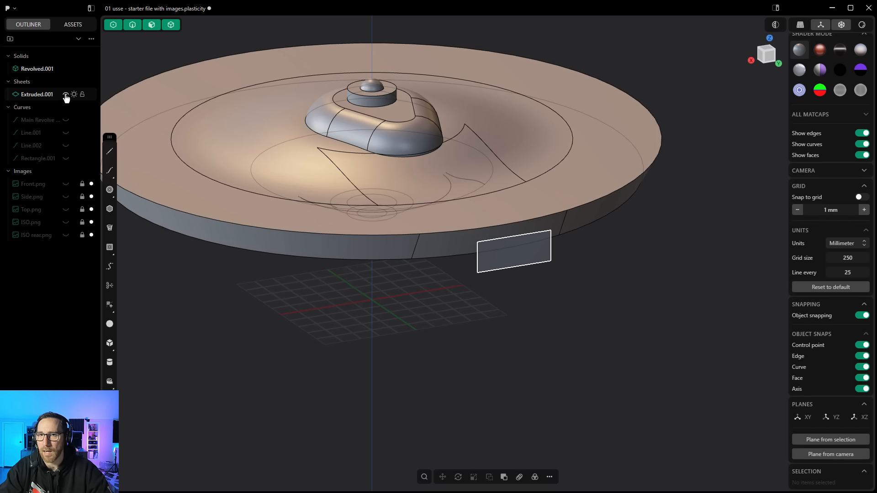
click(65, 94)
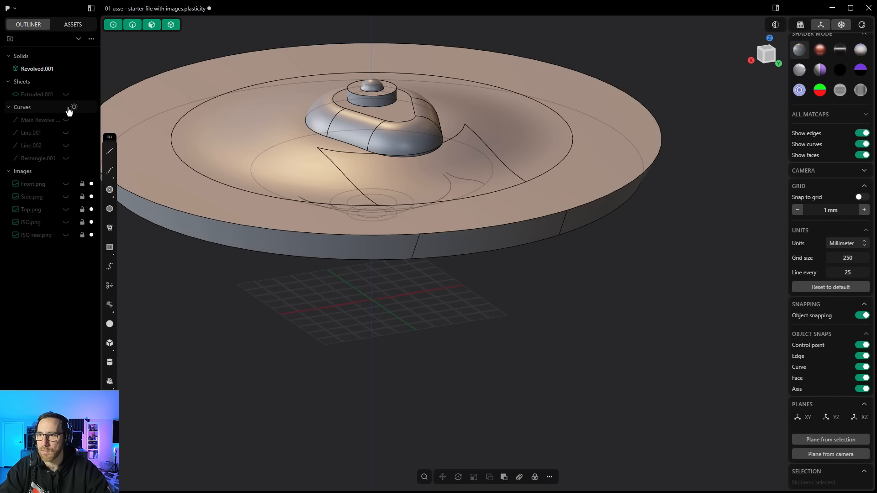
Step: Push the imprinted rim face inward to cut a notch into the saucer's edge
click(501, 234)
click(487, 236)
key(e)
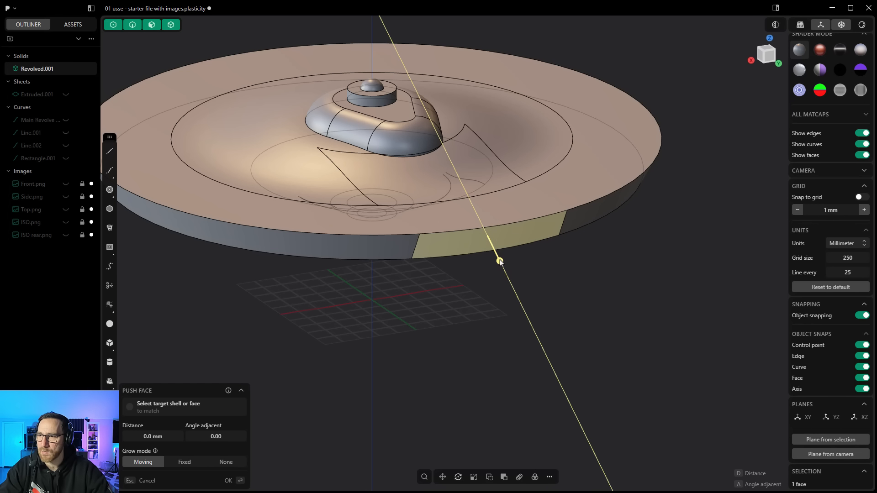
drag(500, 260, 512, 295)
right_click(489, 310)
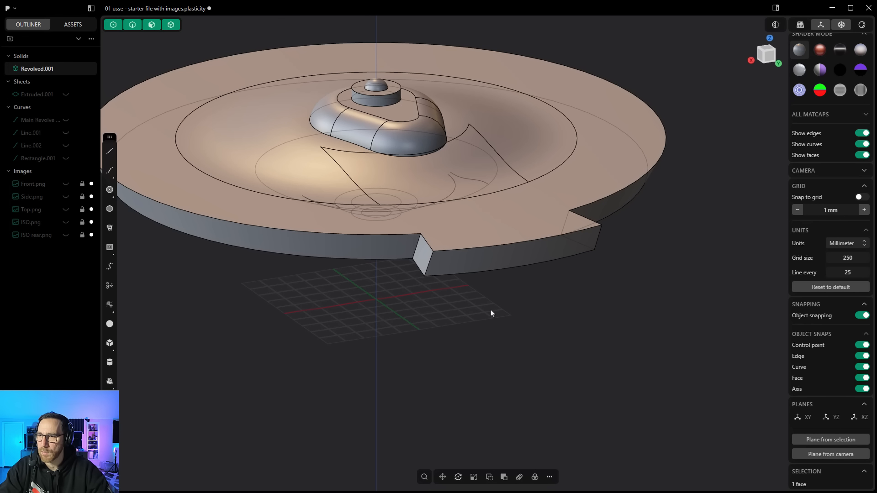
Step: Rotate one side face of the rim notch 30° about its outer edge to angle the cut
mouse_move(491, 311)
middle_down()
mouse_move(480, 337)
mouse_move(487, 320)
middle_up()
click(425, 244)
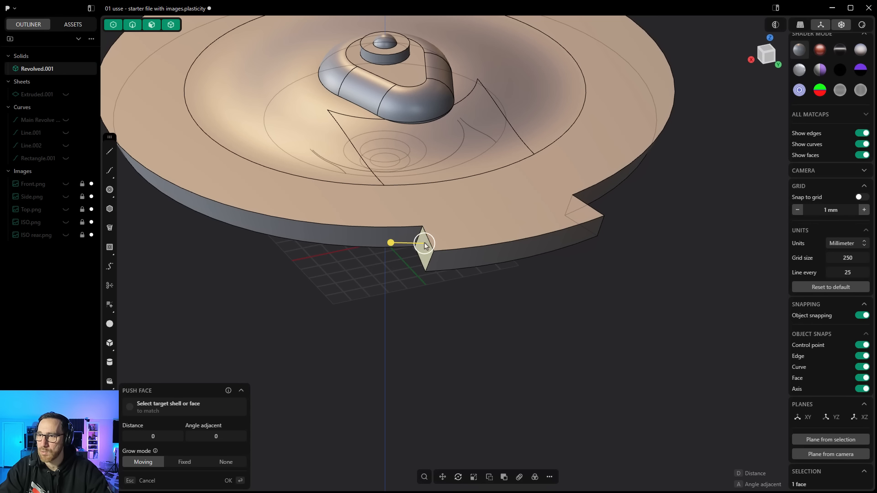
middle_drag(466, 288, 474, 315)
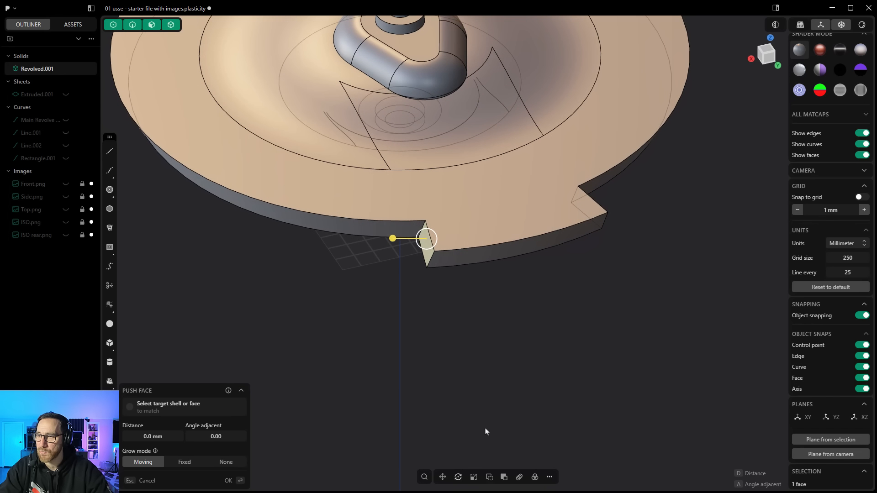
click(458, 477)
middle_drag(456, 359, 731, 485)
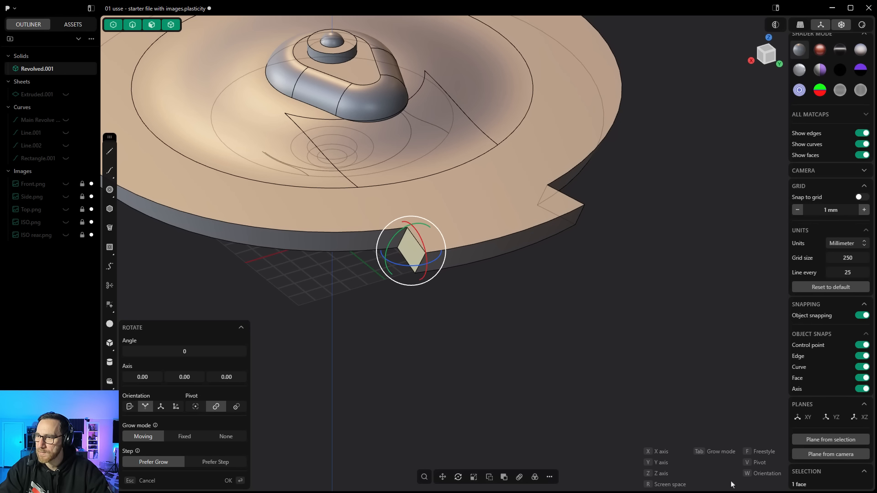
key(v)
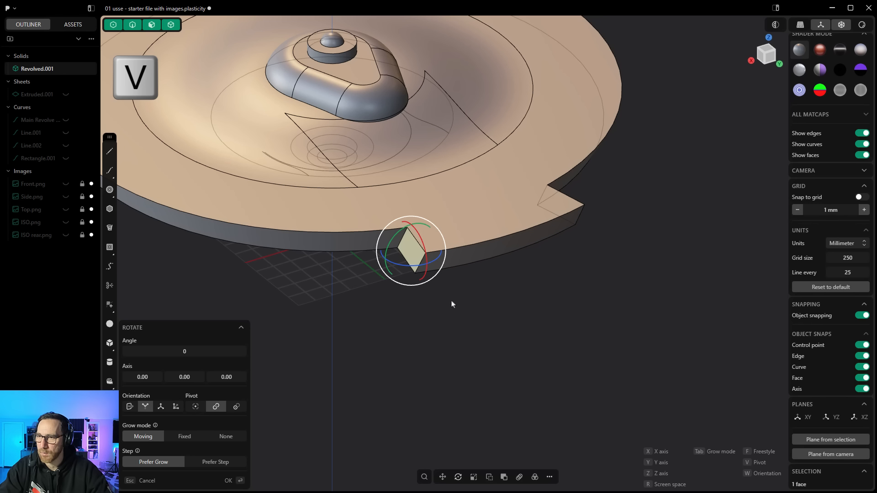
click(406, 230)
drag(406, 242, 418, 242)
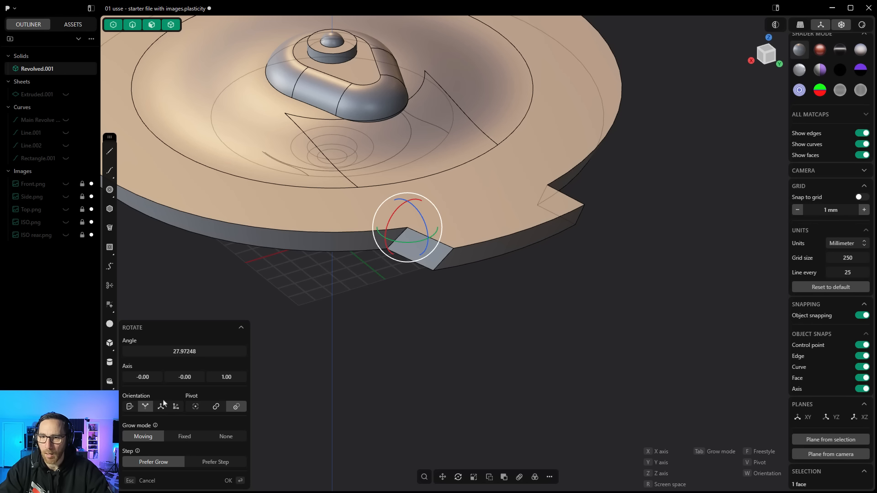
click(185, 351)
text(30)
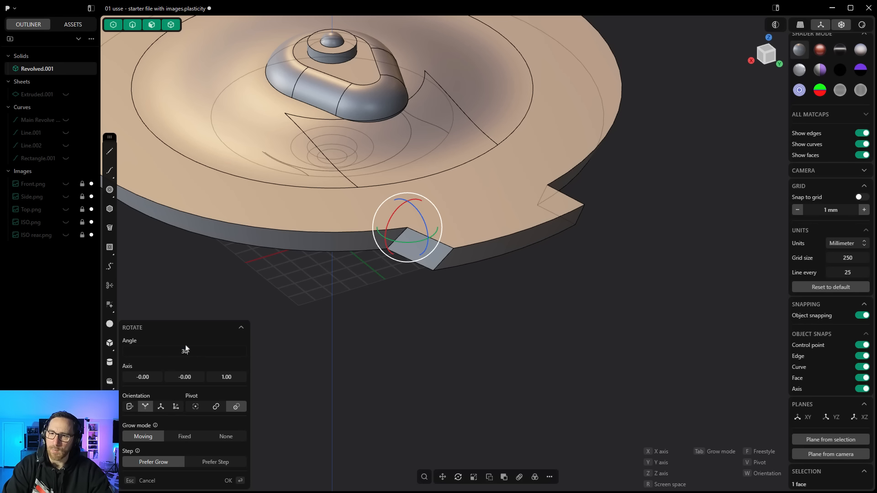
key(Return)
Step: Rotate the notch's opposite side face 30° about its outer edge
key(p)
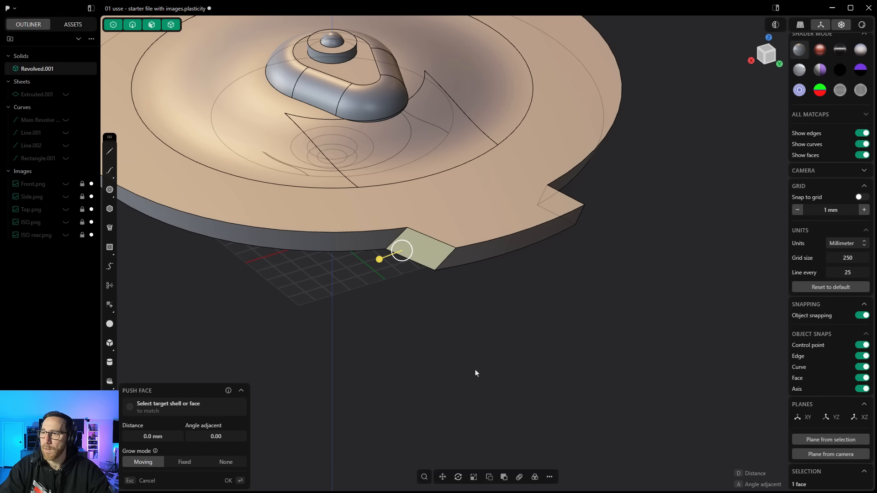
key(Escape)
middle_drag(521, 344, 558, 244)
click(559, 241)
key(p)
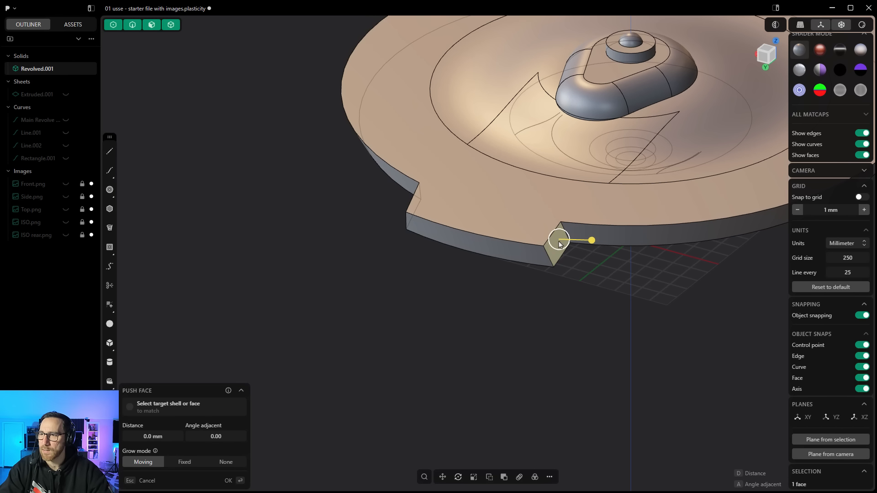
click(458, 477)
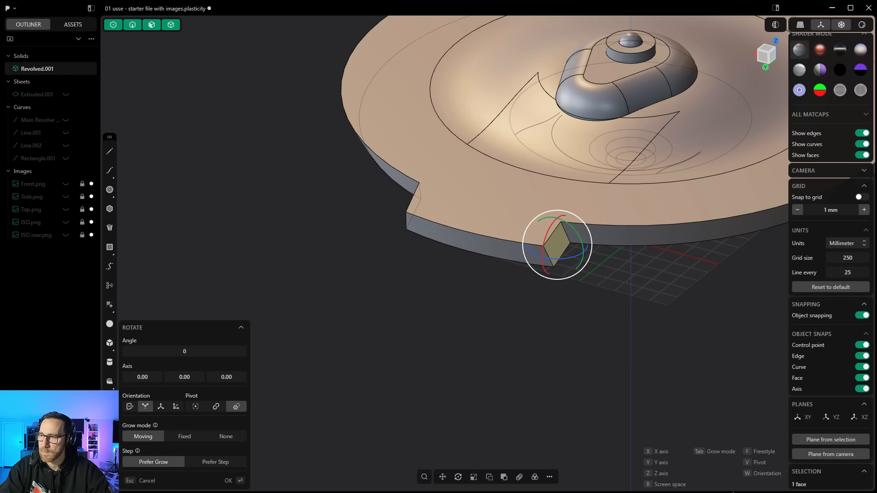
key(v)
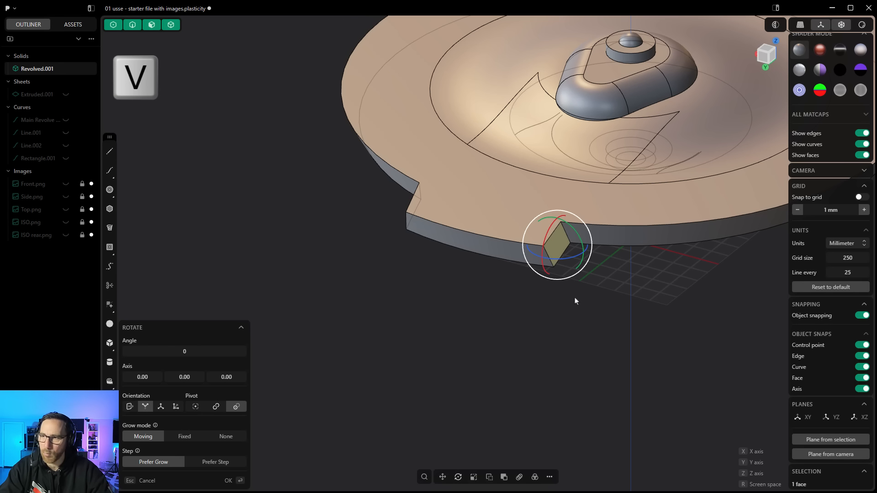
click(561, 227)
drag(577, 239, 567, 244)
click(185, 351)
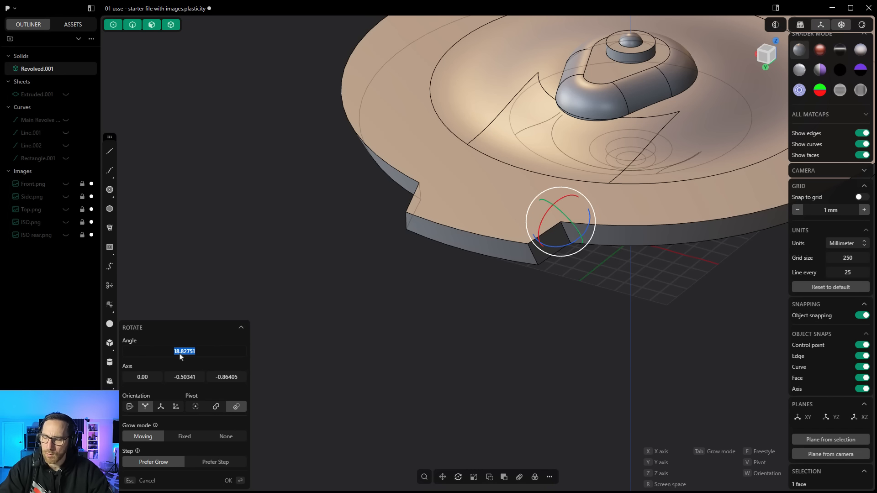
text(30)
key(Return)
key(Return)
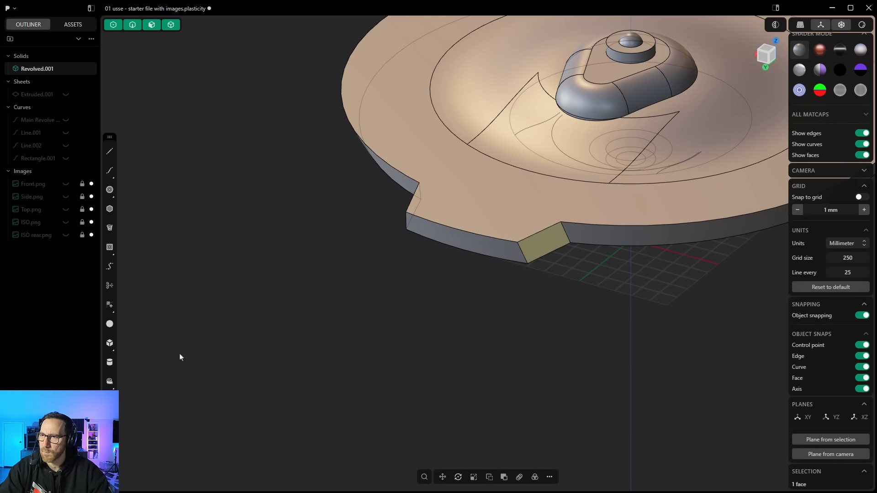
Step: Fillet the two inner corner edges of the notch at about 26.68 mm
click(479, 296)
scroll(447, 348, down, 3)
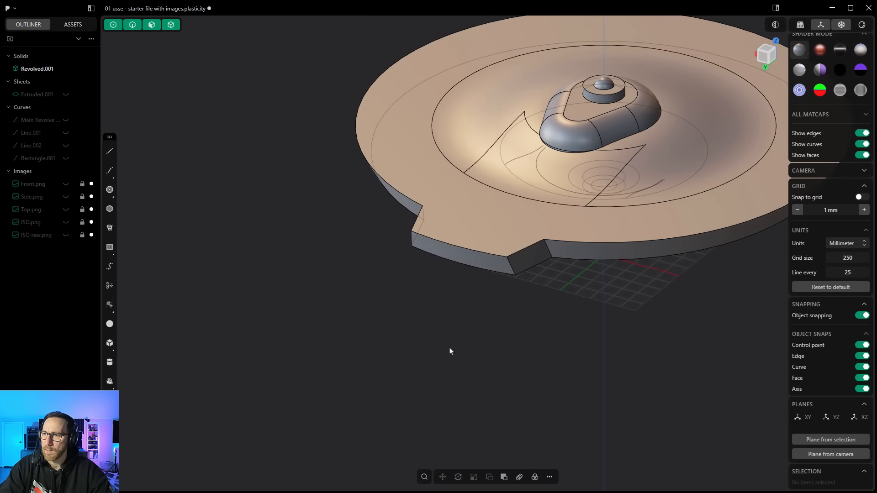
middle_drag(448, 350, 482, 343)
click(366, 253)
key(f)
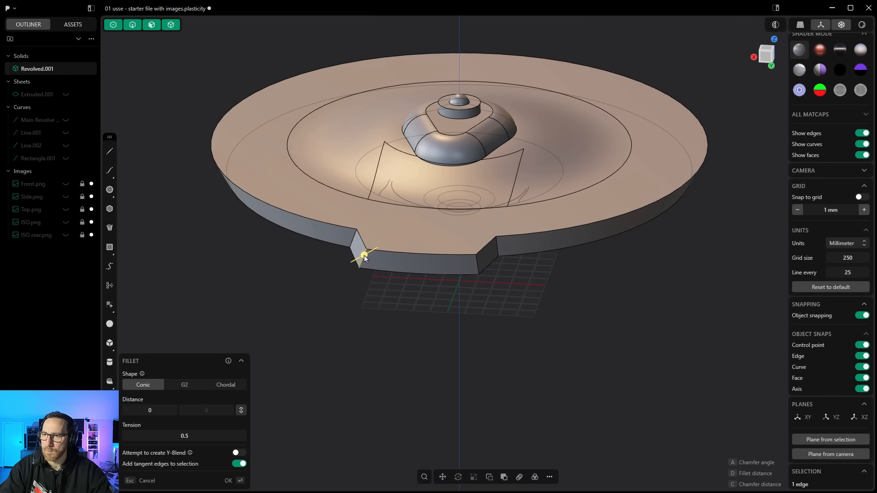
click(475, 259)
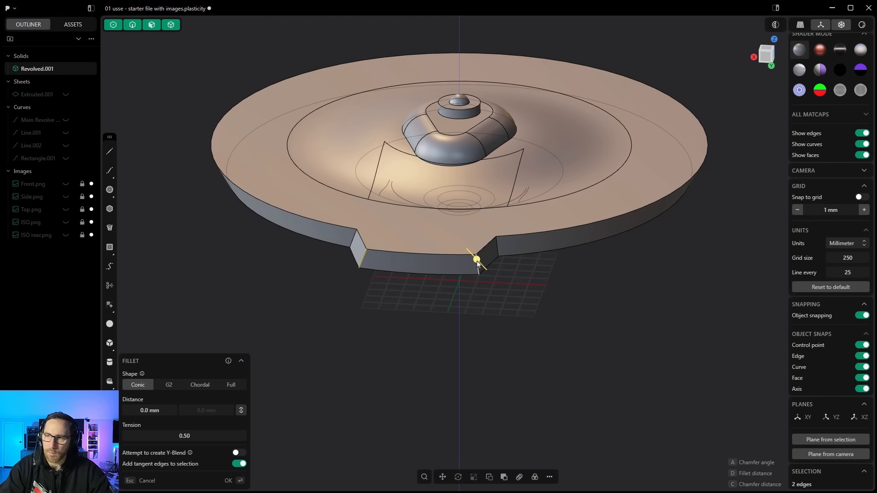
drag(476, 260, 488, 273)
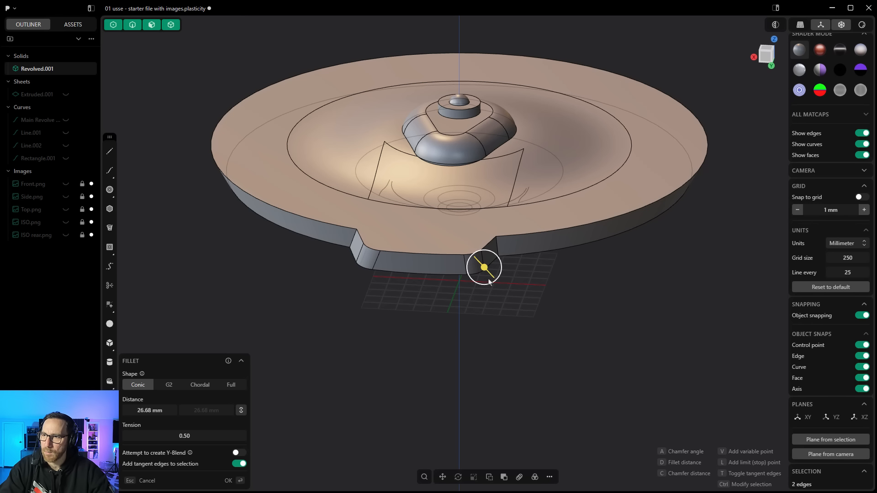
key(Return)
Step: Fillet the notch's two outer corner edges where they meet the saucer rim
click(498, 245)
key(f)
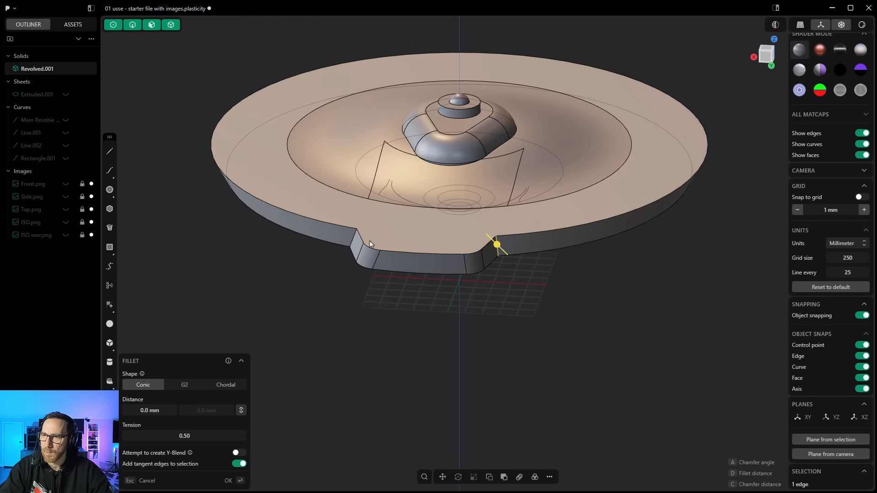
click(353, 238)
drag(353, 237, 343, 242)
key(Return)
Step: Delete the construction sheet, the rectangle curve and the Line.002 curve
middle_drag(418, 364, 477, 352)
click(478, 353)
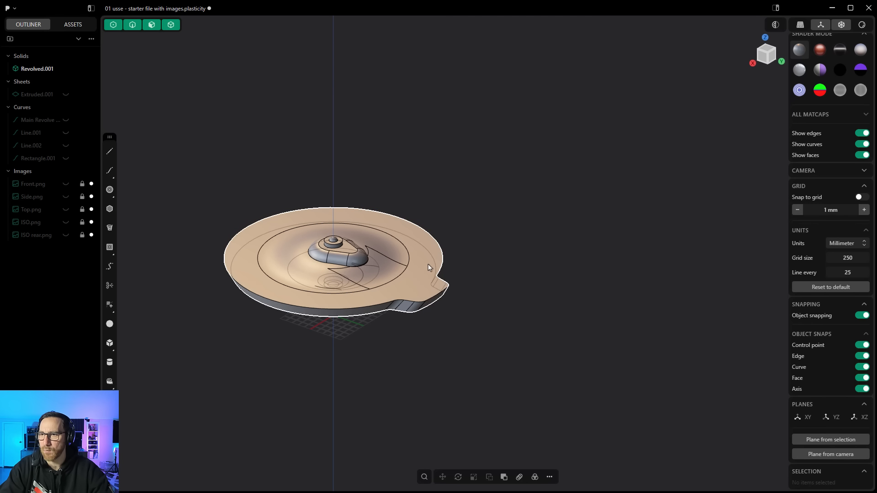
click(44, 96)
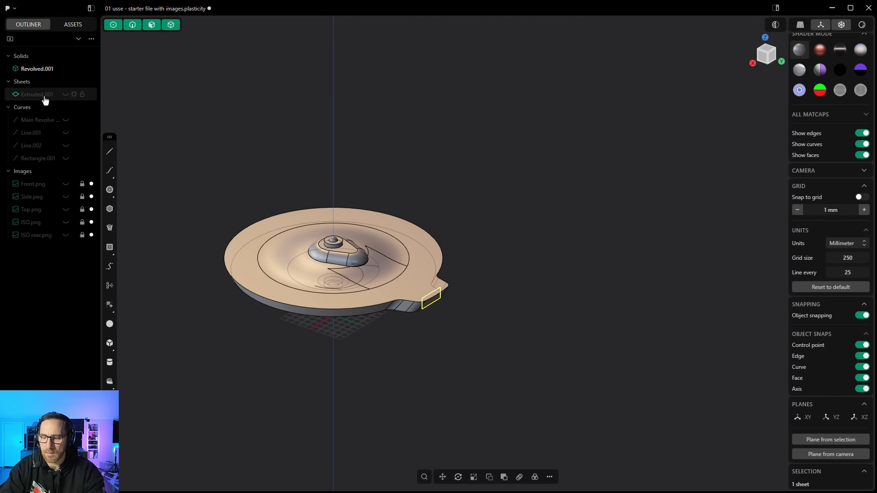
key(Delete)
click(44, 134)
key(Delete)
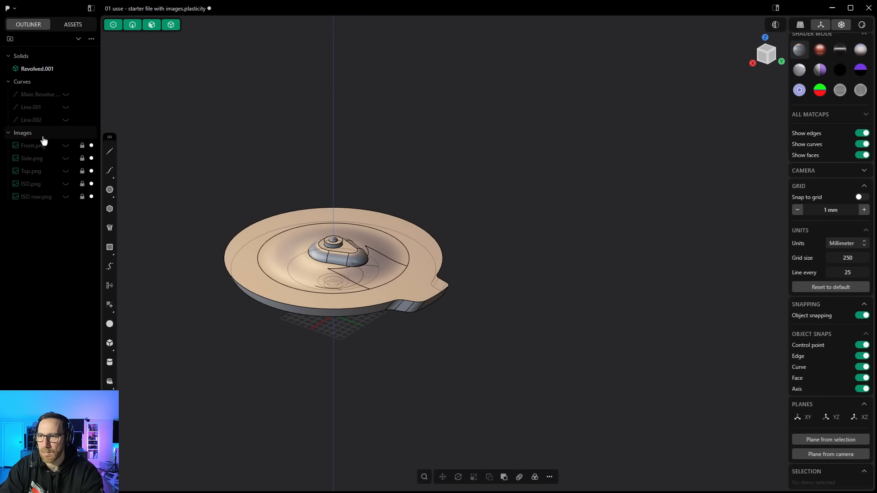
click(42, 121)
key(Delete)
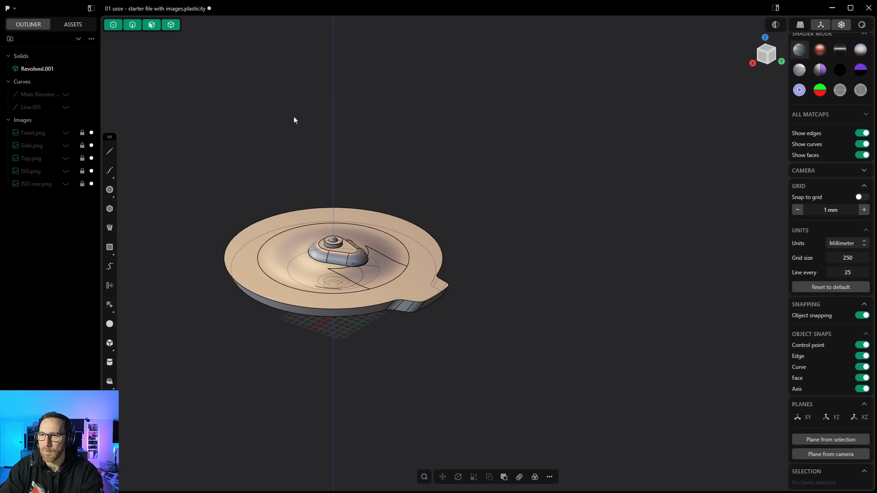
Step: Run Delete Redundant Topology on the saucer solid
click(394, 214)
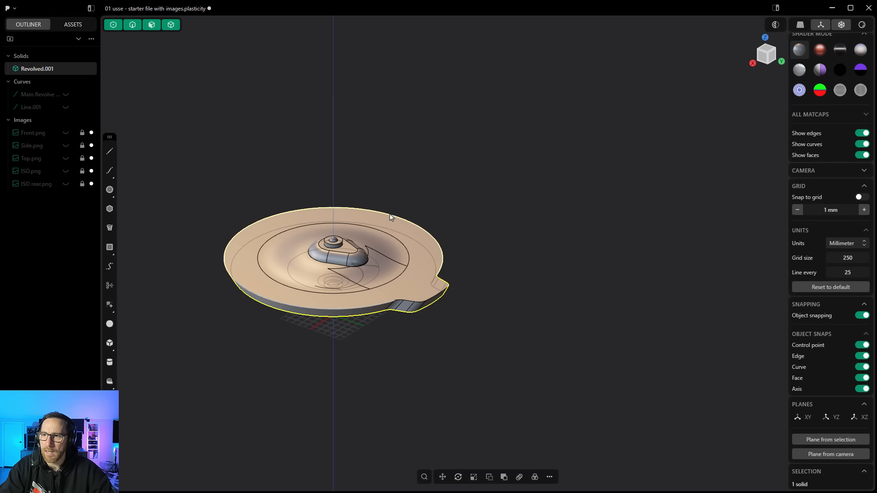
click(424, 478)
text(del)
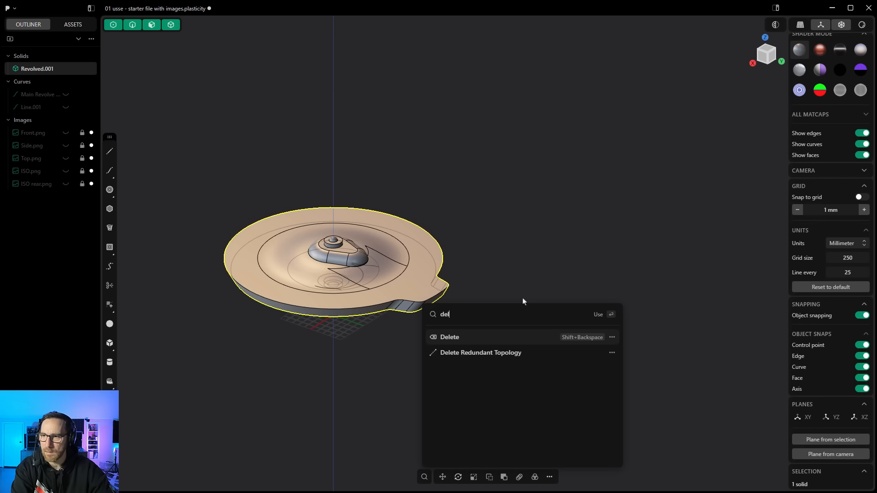
click(460, 355)
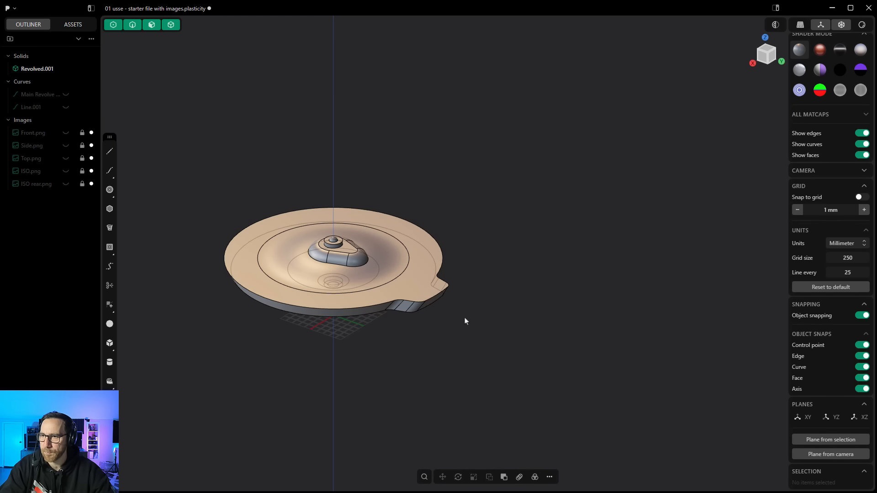
middle_drag(485, 320, 504, 318)
scroll(503, 315, down, 1)
click(765, 54)
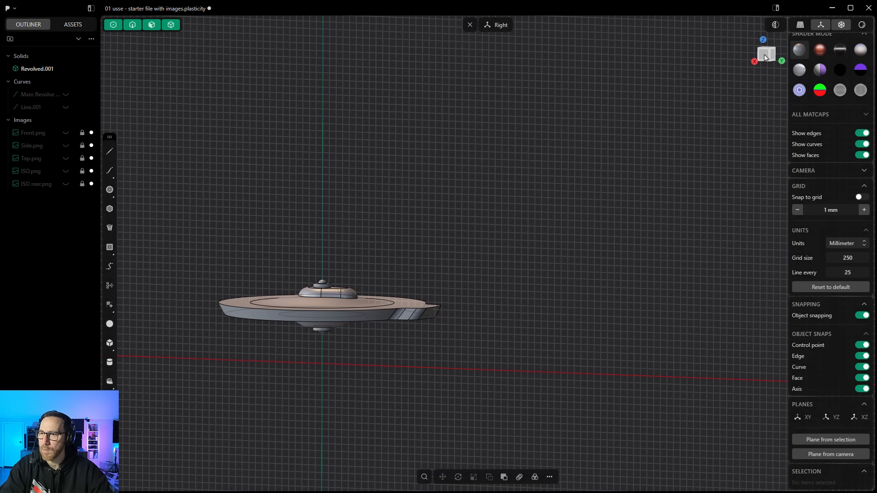
scroll(421, 308, up, 2)
middle_drag(417, 308, 434, 320)
scroll(551, 252, up, 5)
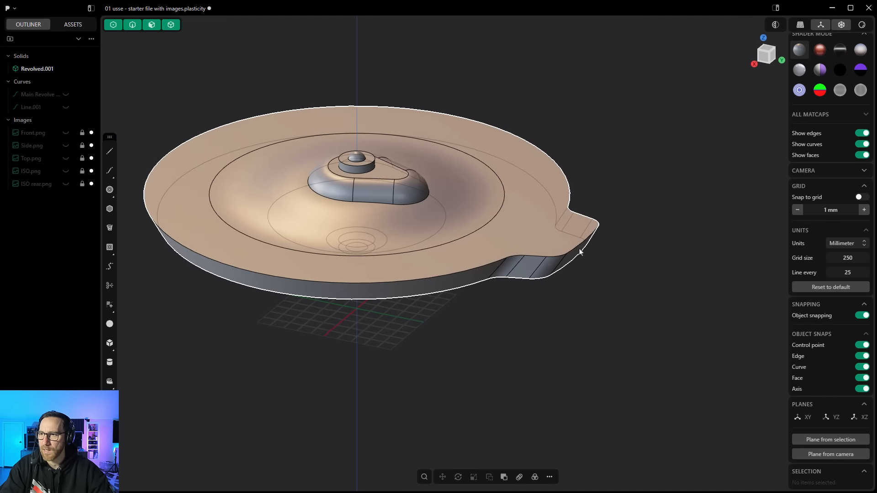
click(578, 254)
click(578, 254)
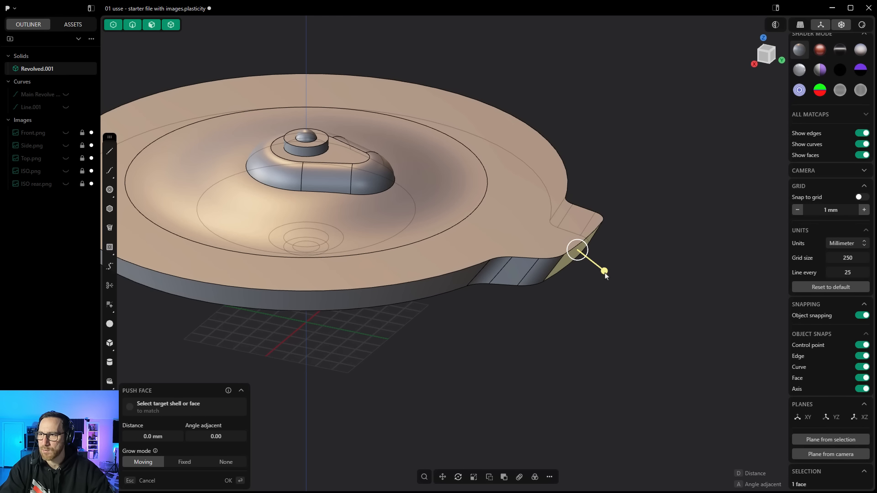
drag(605, 275, 586, 269)
right_click(568, 286)
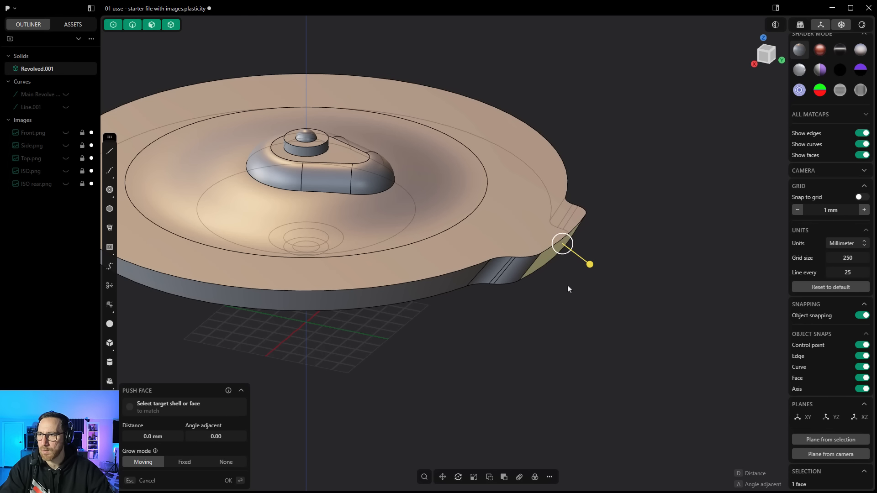
click(569, 286)
scroll(574, 280, down, 4)
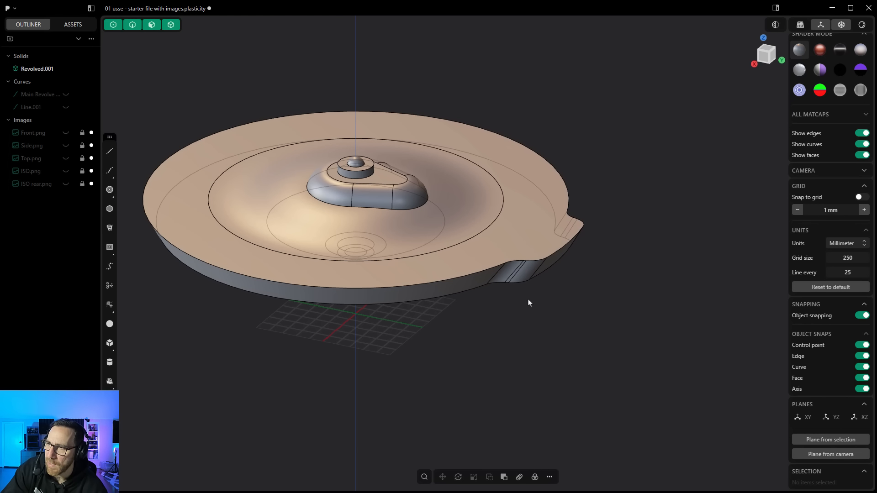
Step: Rotate the tab's angled end face about its mid-edge pivot until it stands vertical in the right view
click(559, 258)
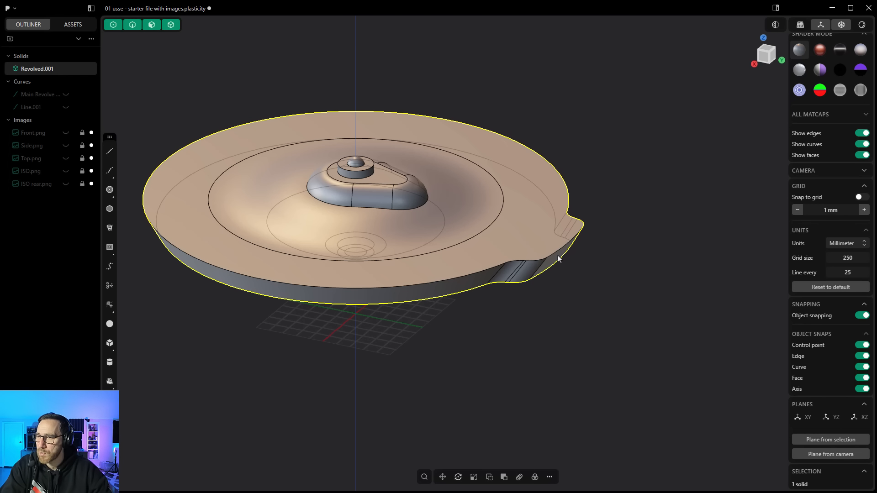
click(558, 256)
key(o)
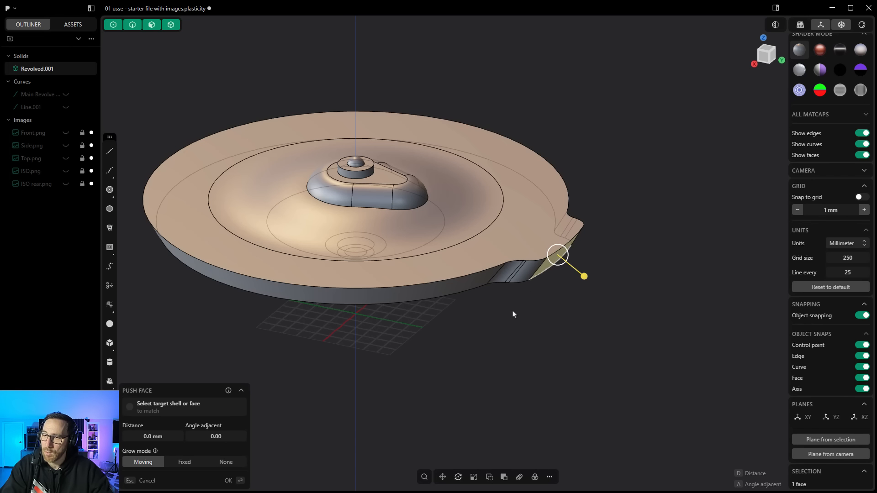
click(458, 477)
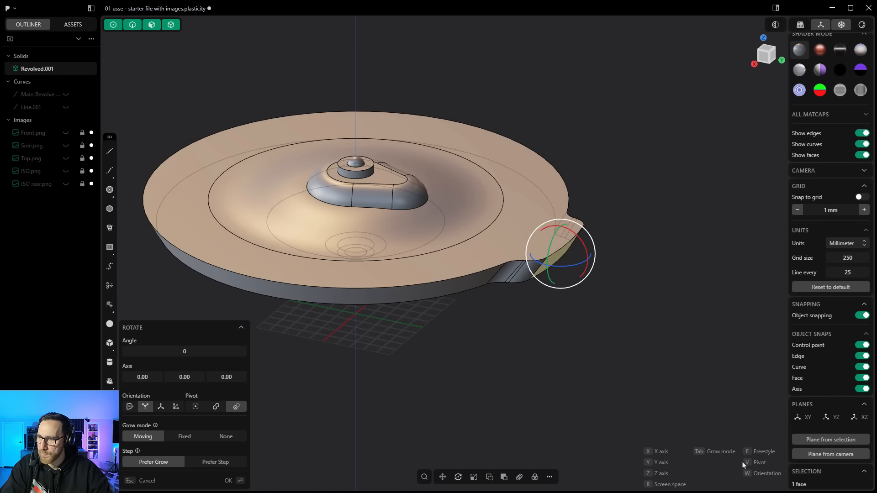
key(v)
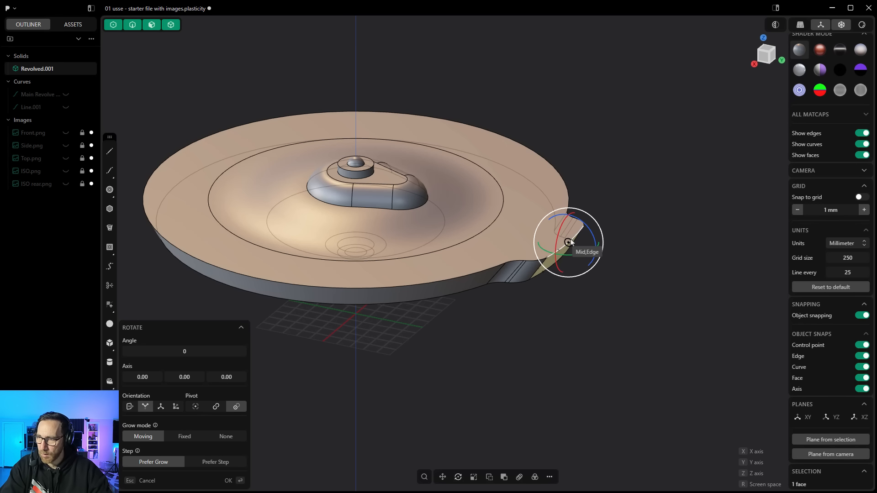
click(569, 242)
drag(583, 228, 578, 224)
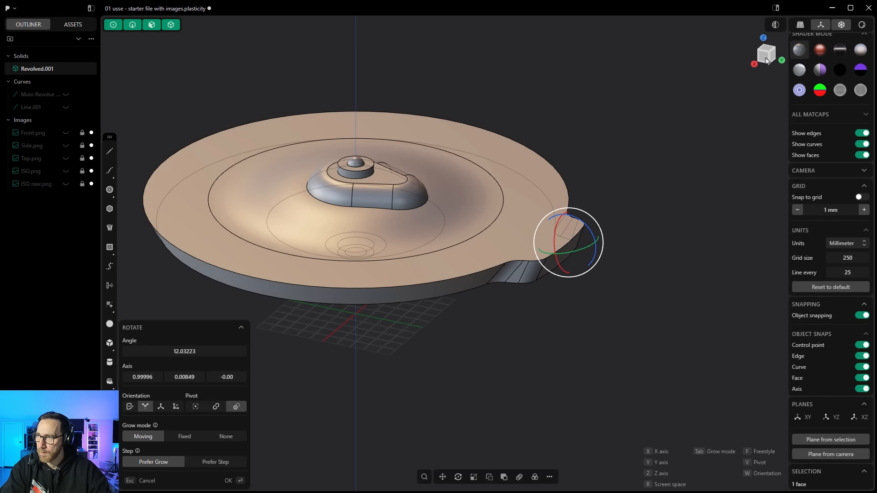
click(767, 58)
scroll(539, 262, up, 5)
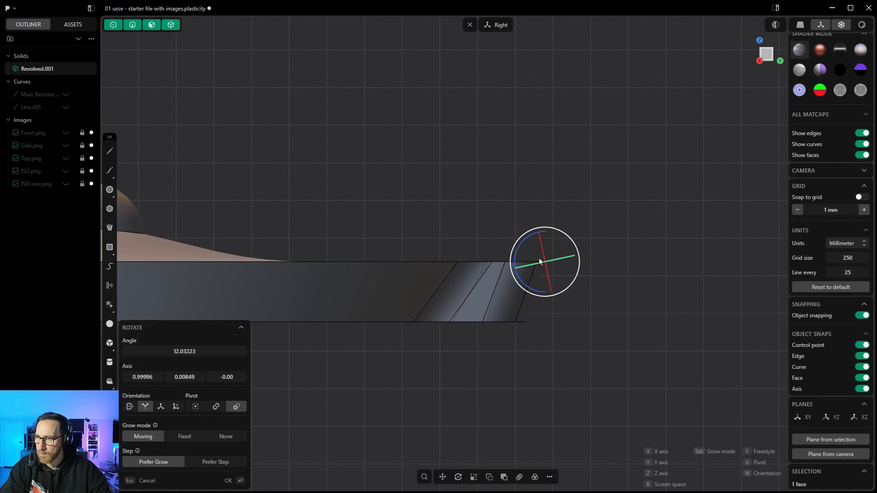
drag(553, 230, 537, 228)
right_click(588, 316)
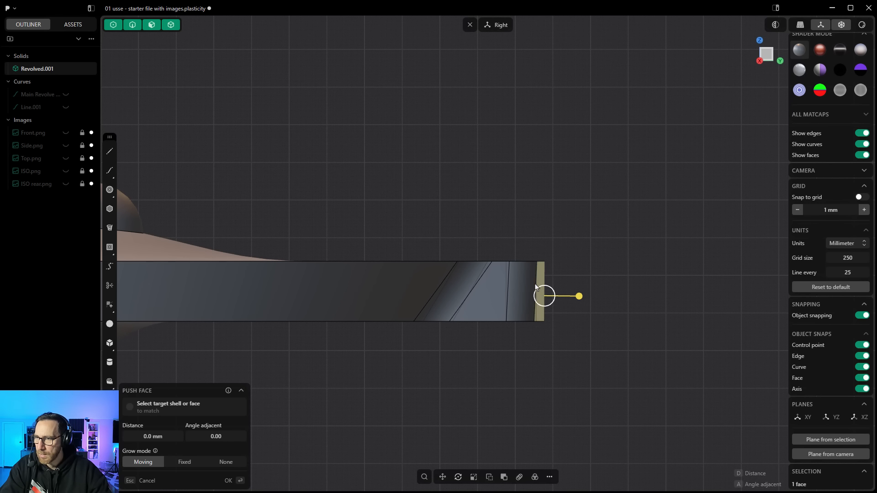
scroll(534, 292, down, 5)
key(Escape)
Step: Fillet the saucer's upper and lower rim edges, including around the tab, with a small conic fillet
mouse_move(538, 350)
middle_down()
mouse_move(500, 372)
mouse_move(532, 348)
middle_up()
scroll(504, 366, down, 5)
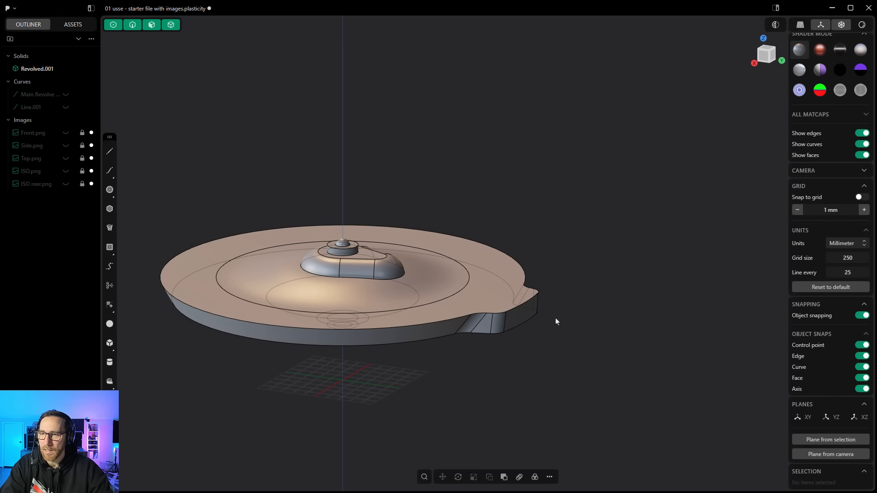
middle_drag(556, 321, 528, 371)
shift+middle_drag(347, 264, 375, 263)
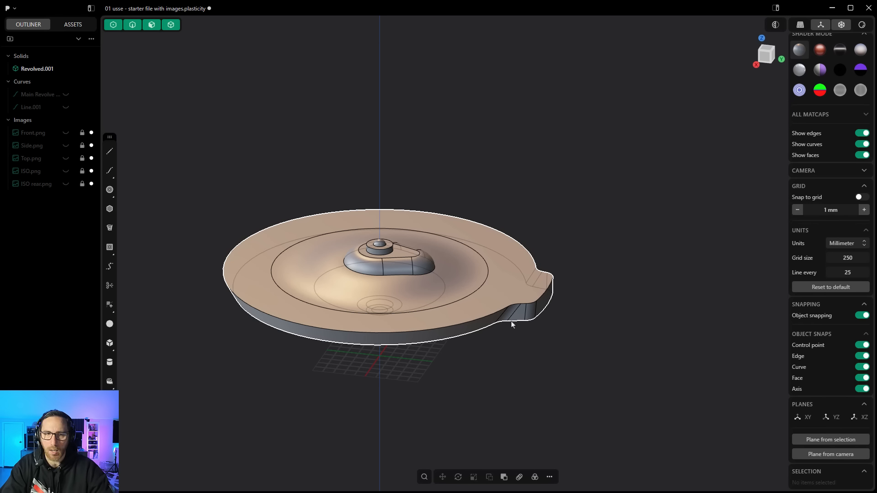
scroll(482, 315, up, 3)
scroll(482, 318, up, 1)
click(484, 317)
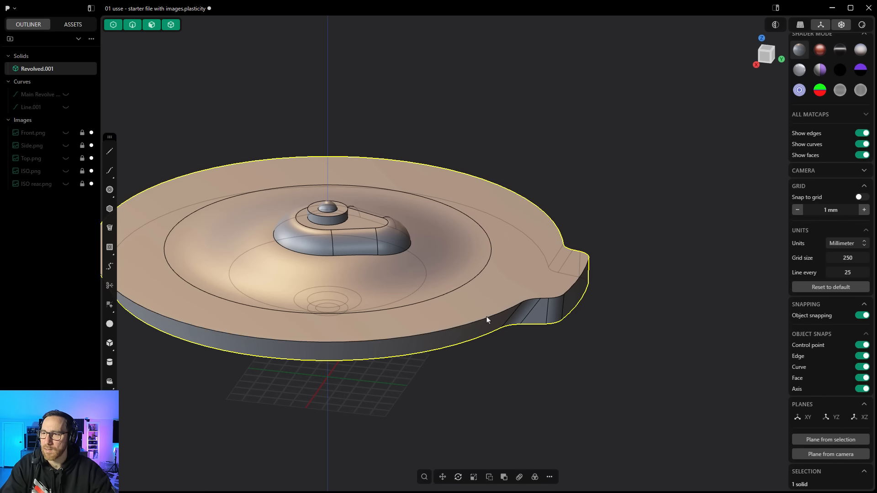
key(f)
drag(487, 317, 487, 318)
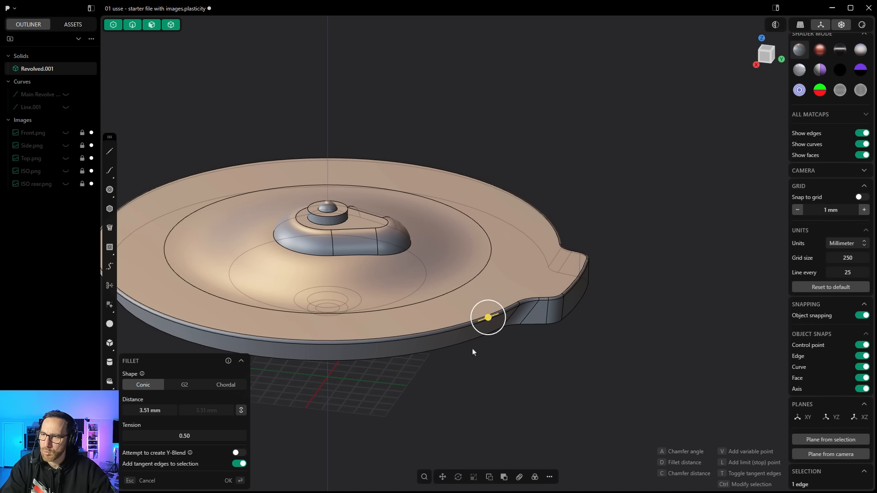
key(ctrl)
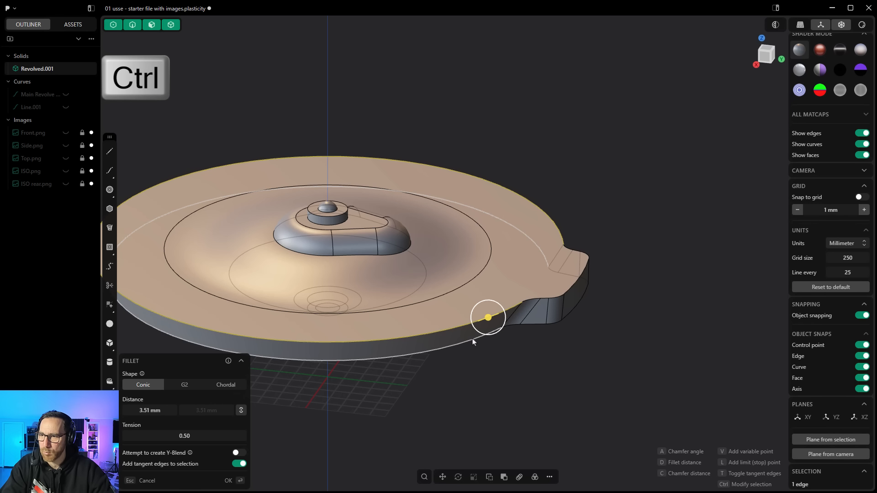
ctrl+click(474, 339)
middle_drag(484, 360, 427, 292)
scroll(405, 270, up, 5)
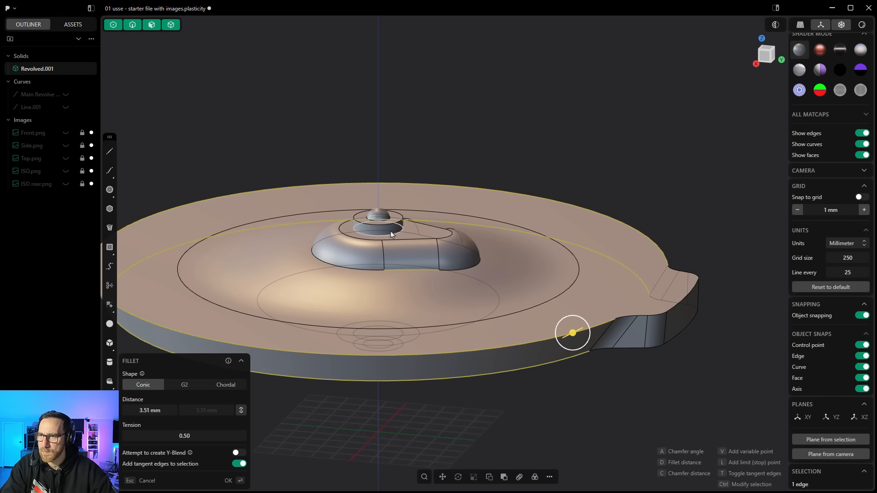
scroll(389, 213, up, 4)
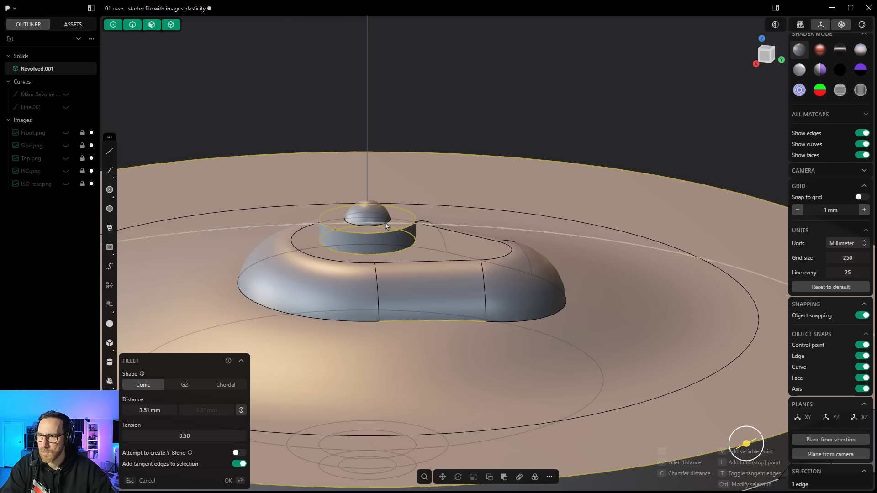
scroll(391, 218, down, 8)
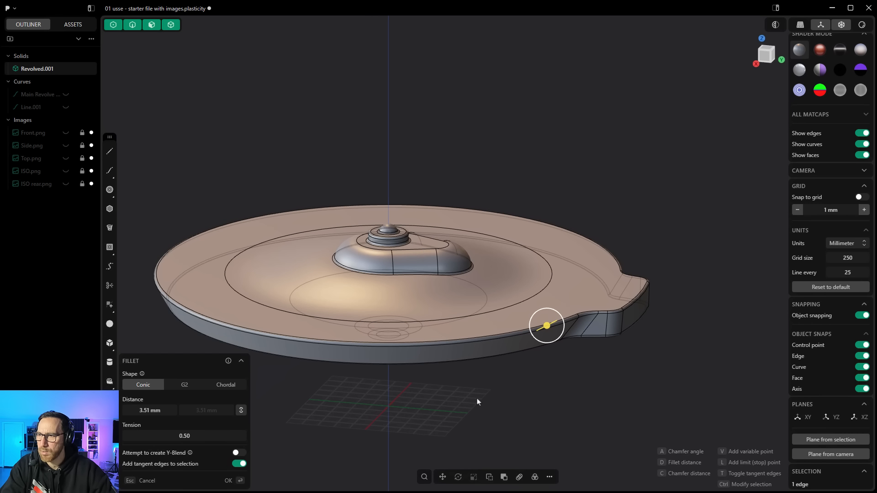
middle_drag(477, 402, 423, 426)
ctrl+click(412, 416)
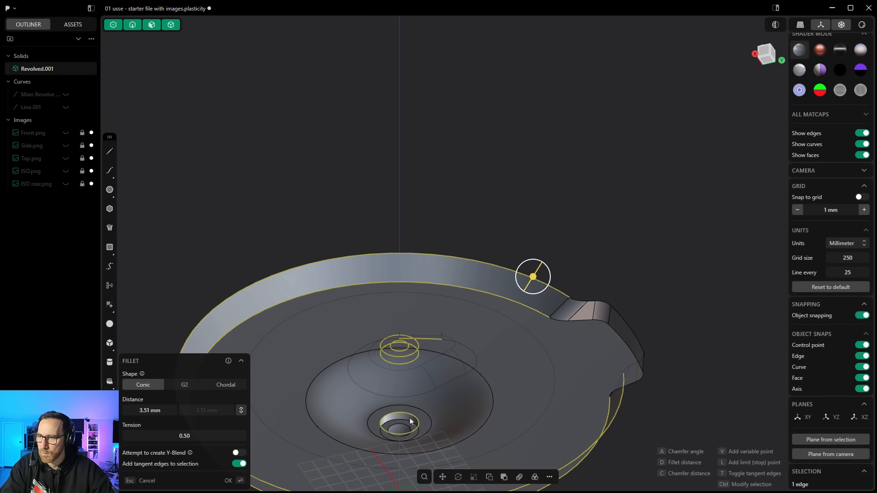
ctrl+click(411, 421)
middle_drag(479, 358, 494, 402)
scroll(567, 342, up, 10)
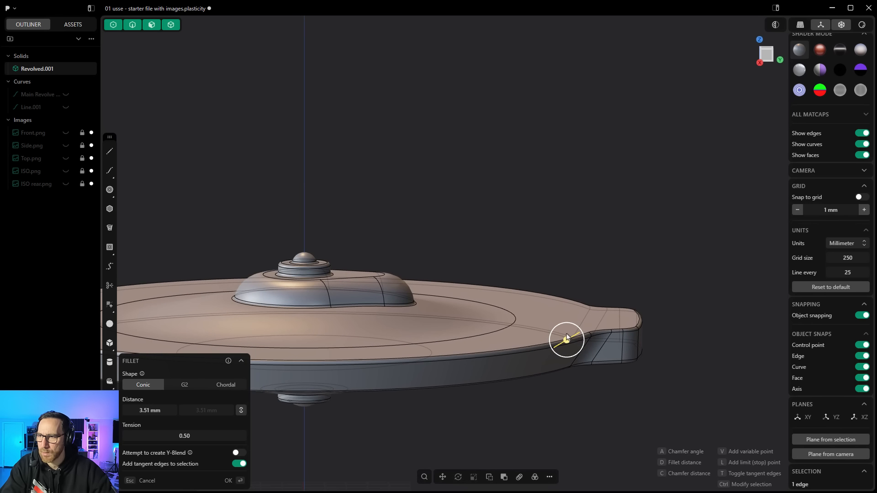
drag(566, 343, 565, 345)
right_click(514, 185)
Step: Show the Side.png reference image and compare the saucer's profile against it in the right view, then hide it
scroll(514, 185, down, 3)
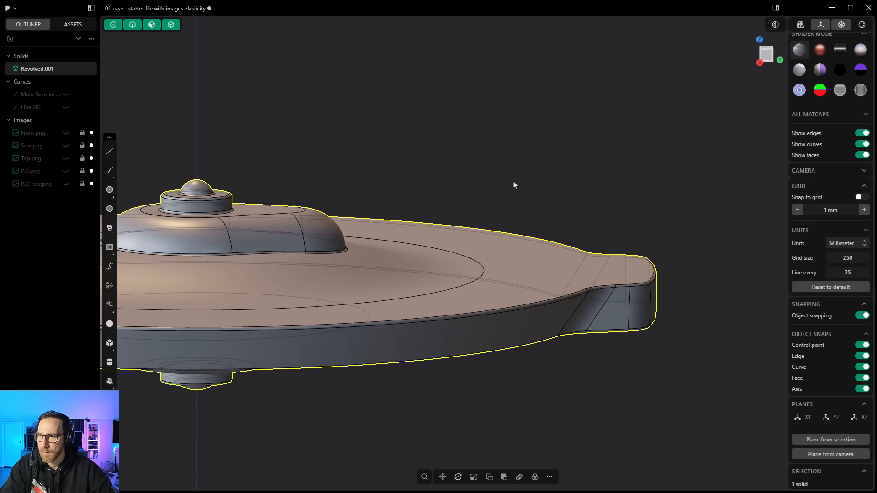
scroll(581, 196, down, 5)
click(562, 337)
middle_drag(562, 337, 461, 280)
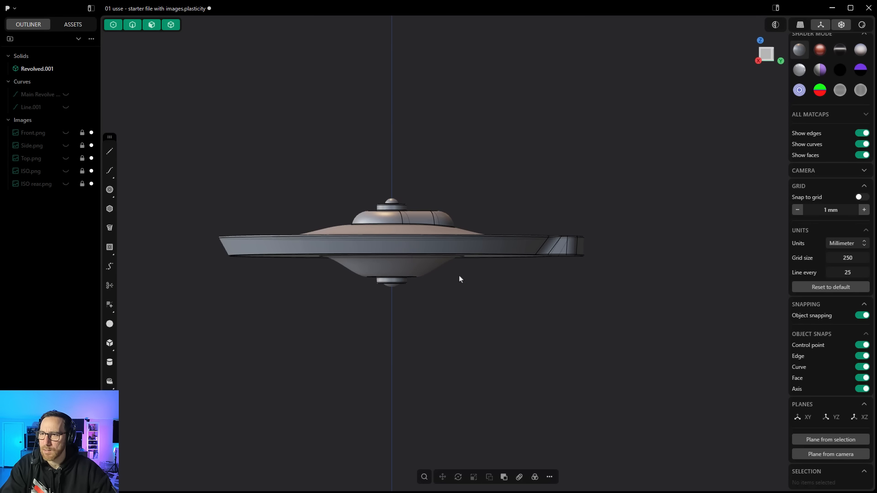
click(65, 145)
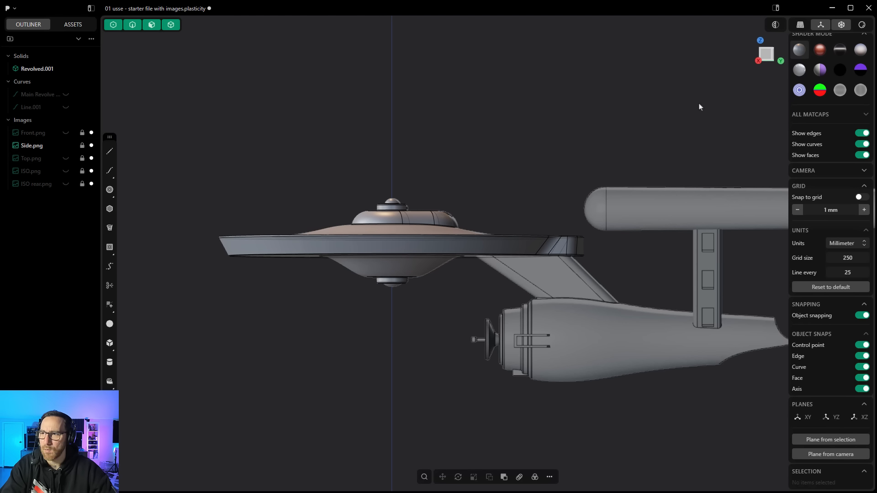
click(762, 57)
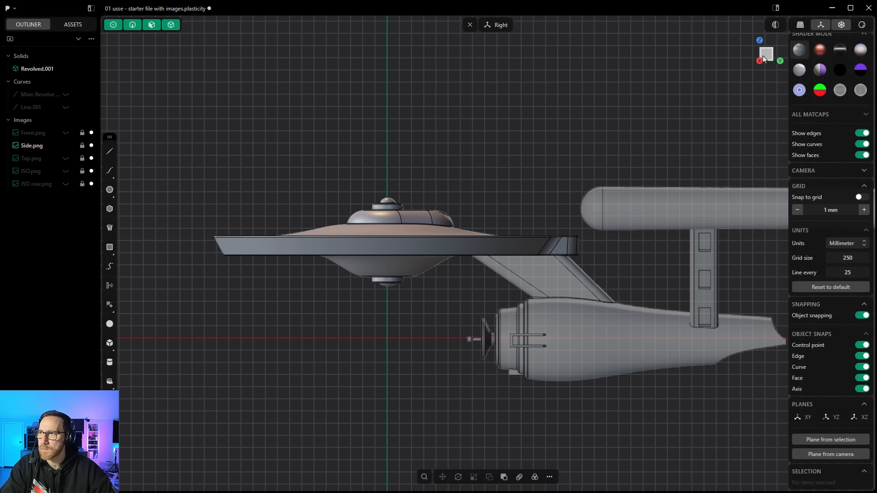
scroll(370, 298, down, 2)
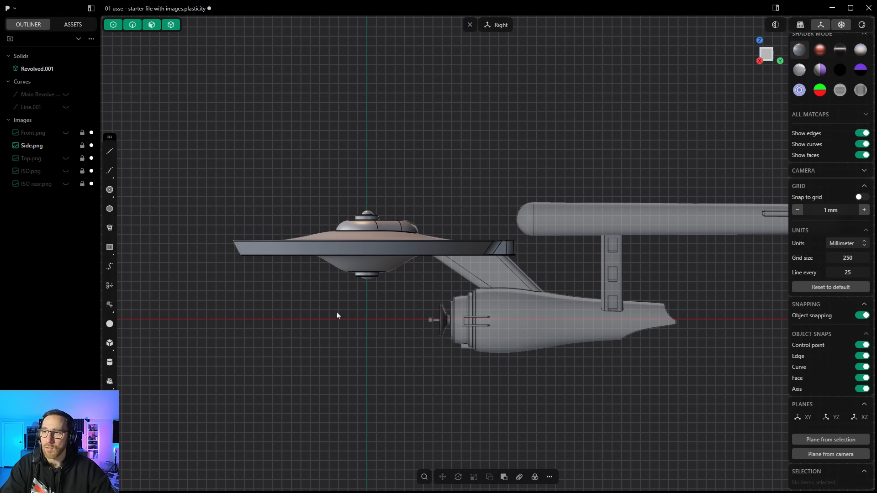
scroll(330, 314, down, 2)
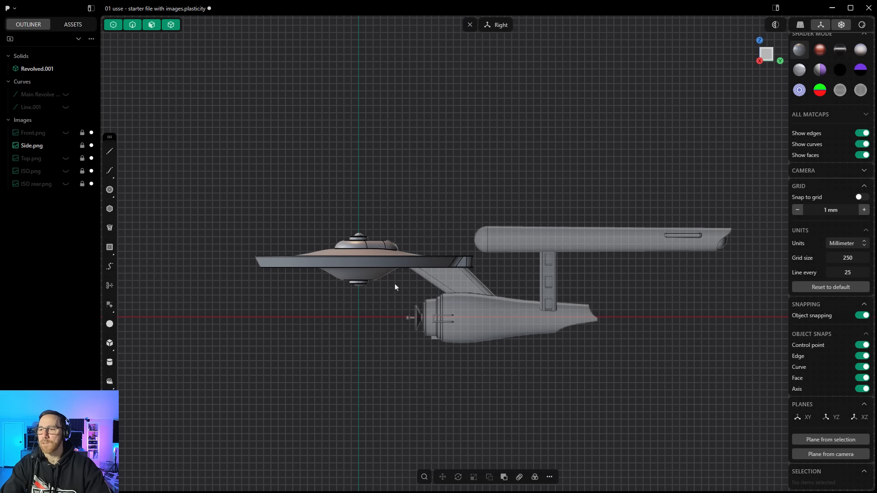
scroll(487, 299, up, 4)
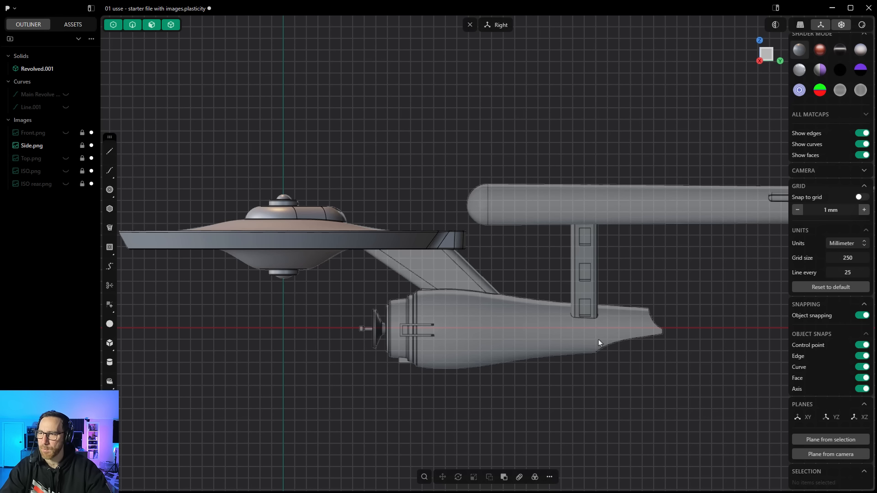
scroll(457, 335, down, 2)
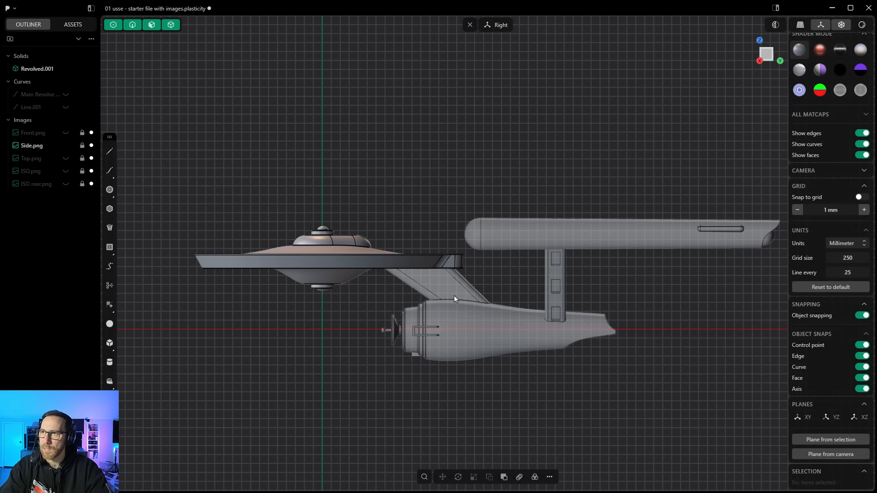
middle_drag(382, 163, 411, 170)
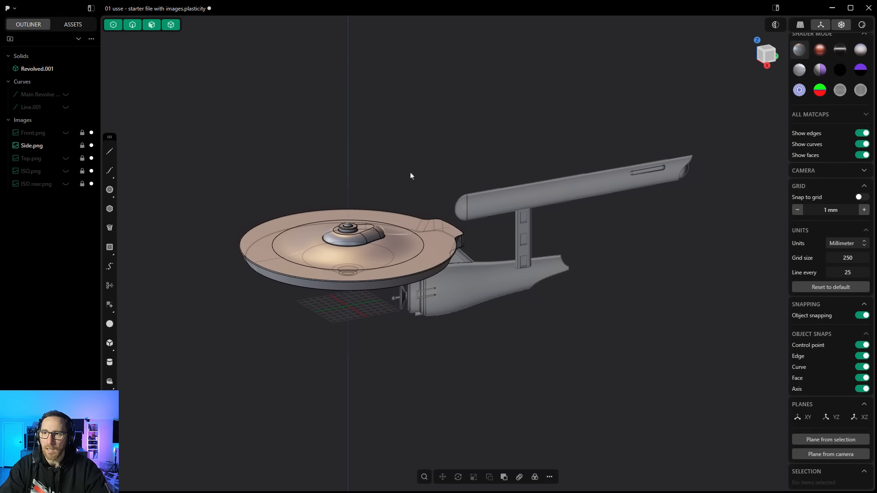
click(66, 146)
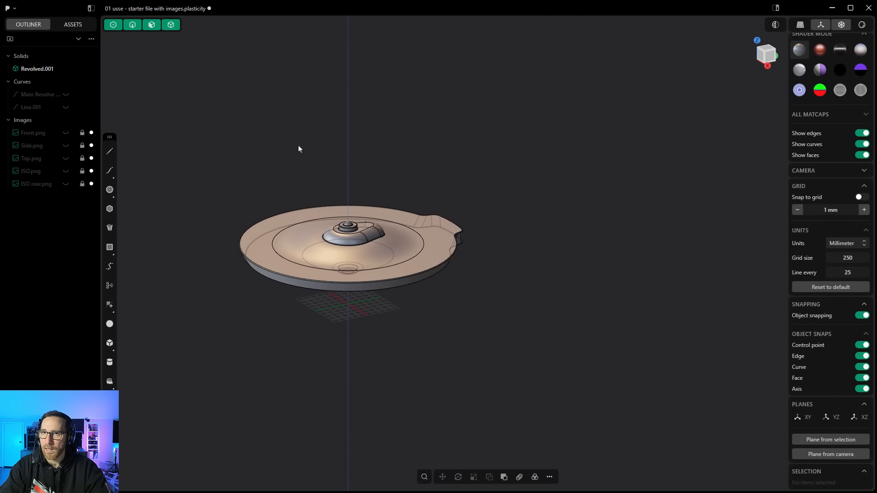
shift+middle_drag(299, 149, 335, 151)
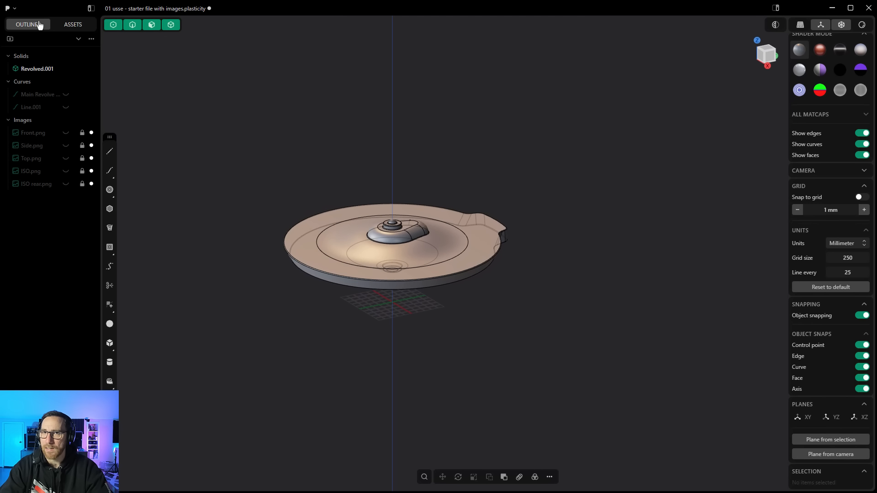